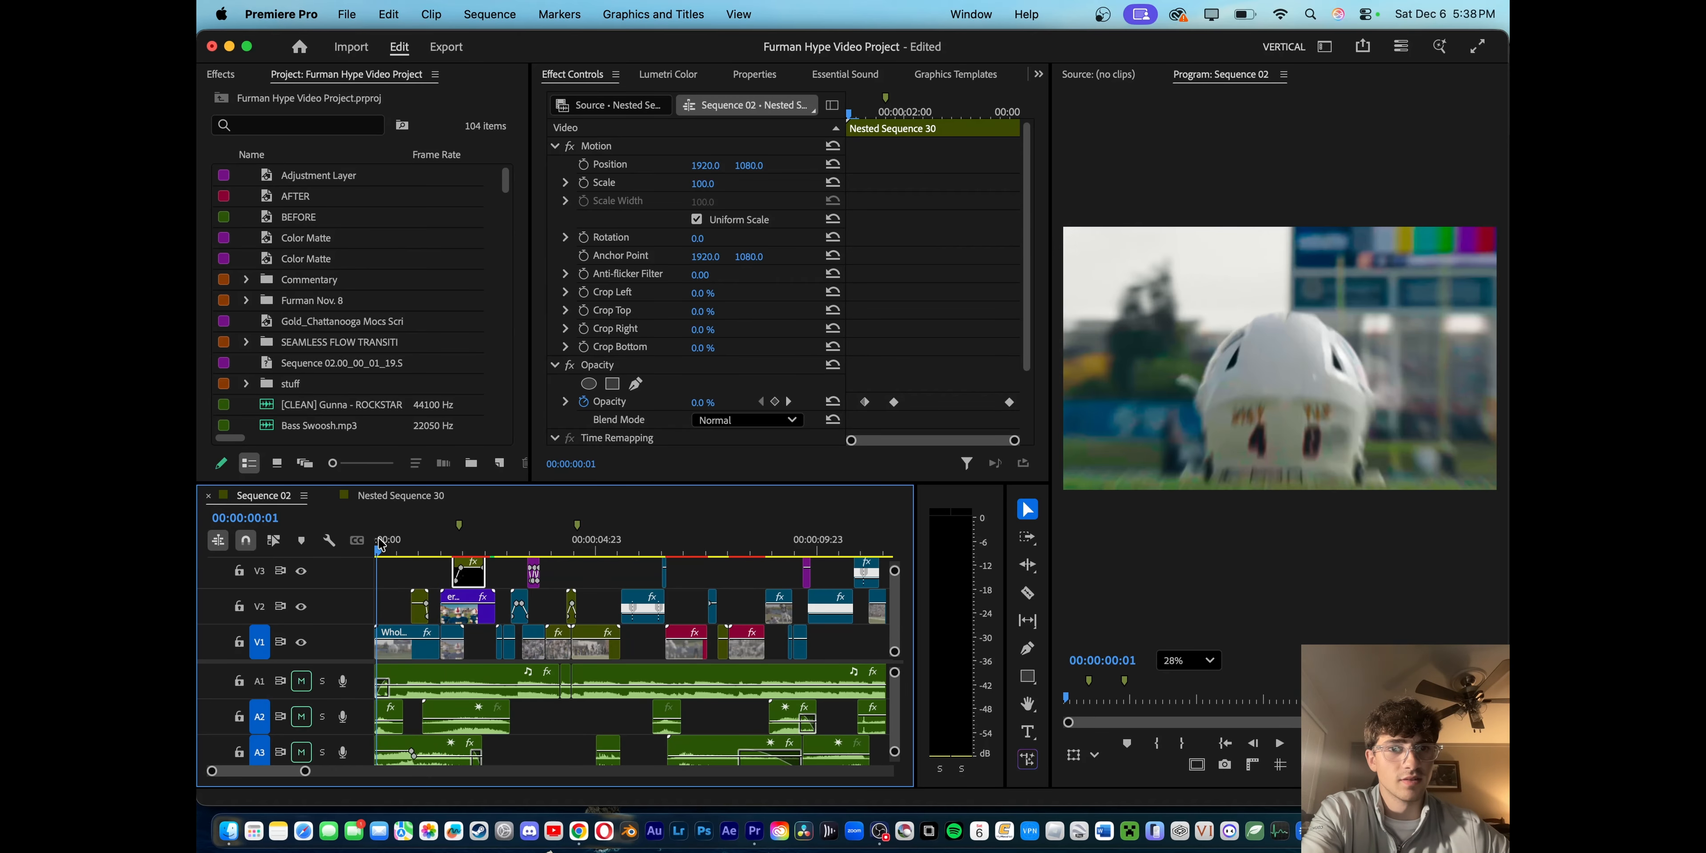
- Play the opening helmet shot from the very start of Sequence 02
key("Left")
key("Left")
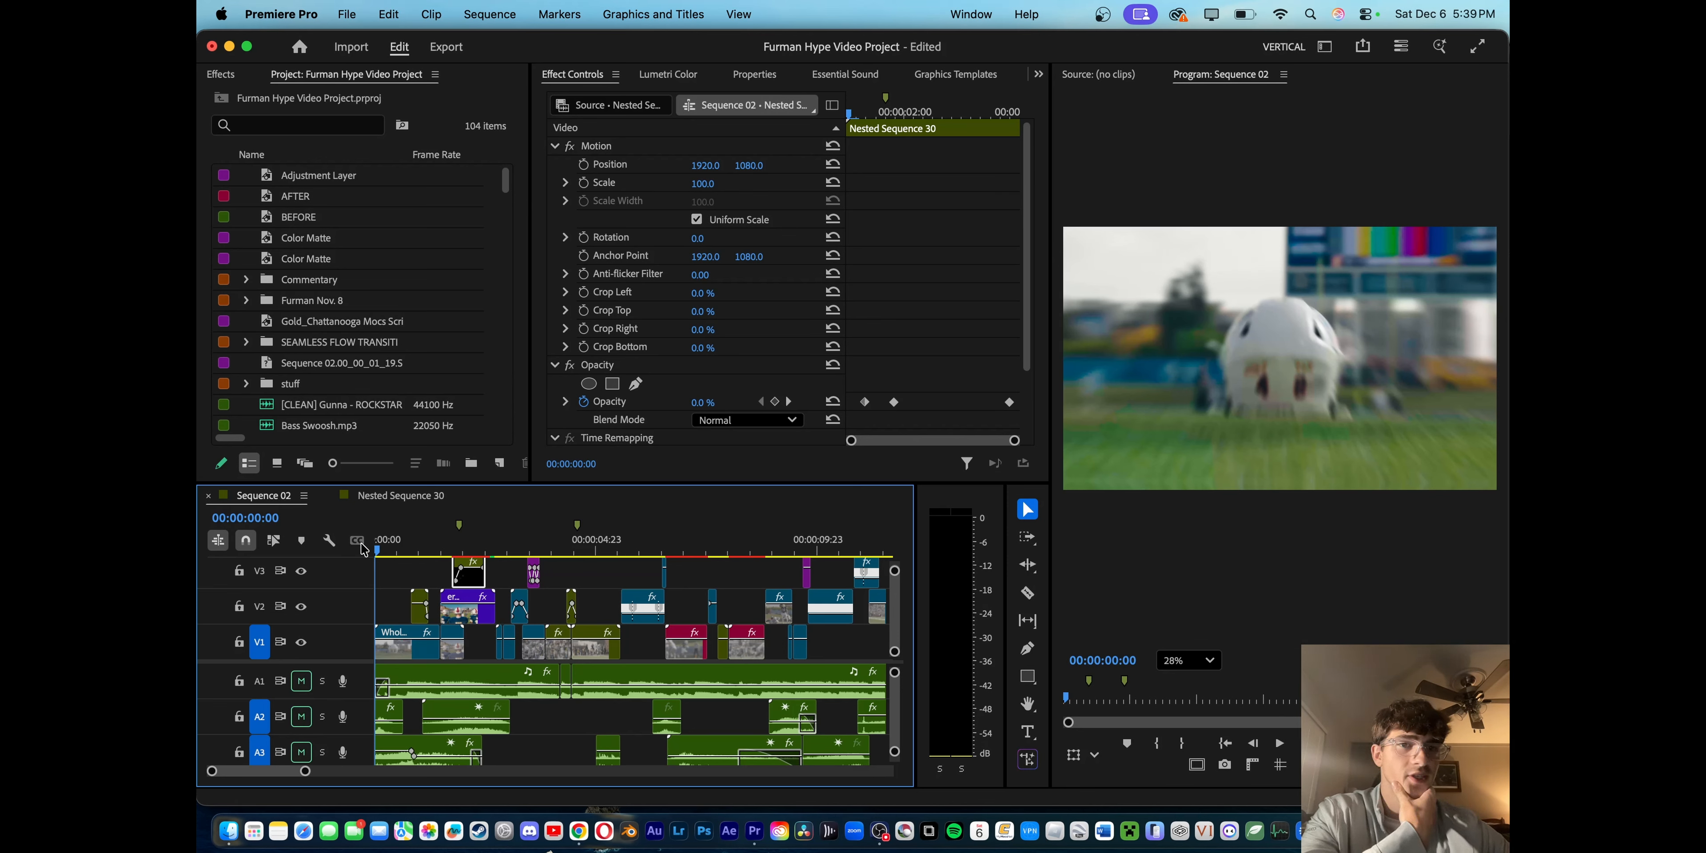
key("space")
mouse_move(382, 547)
left_mouse_down()
mouse_move(360, 549)
mouse_move(401, 551)
mouse_move(361, 552)
left_mouse_up()
key("space")
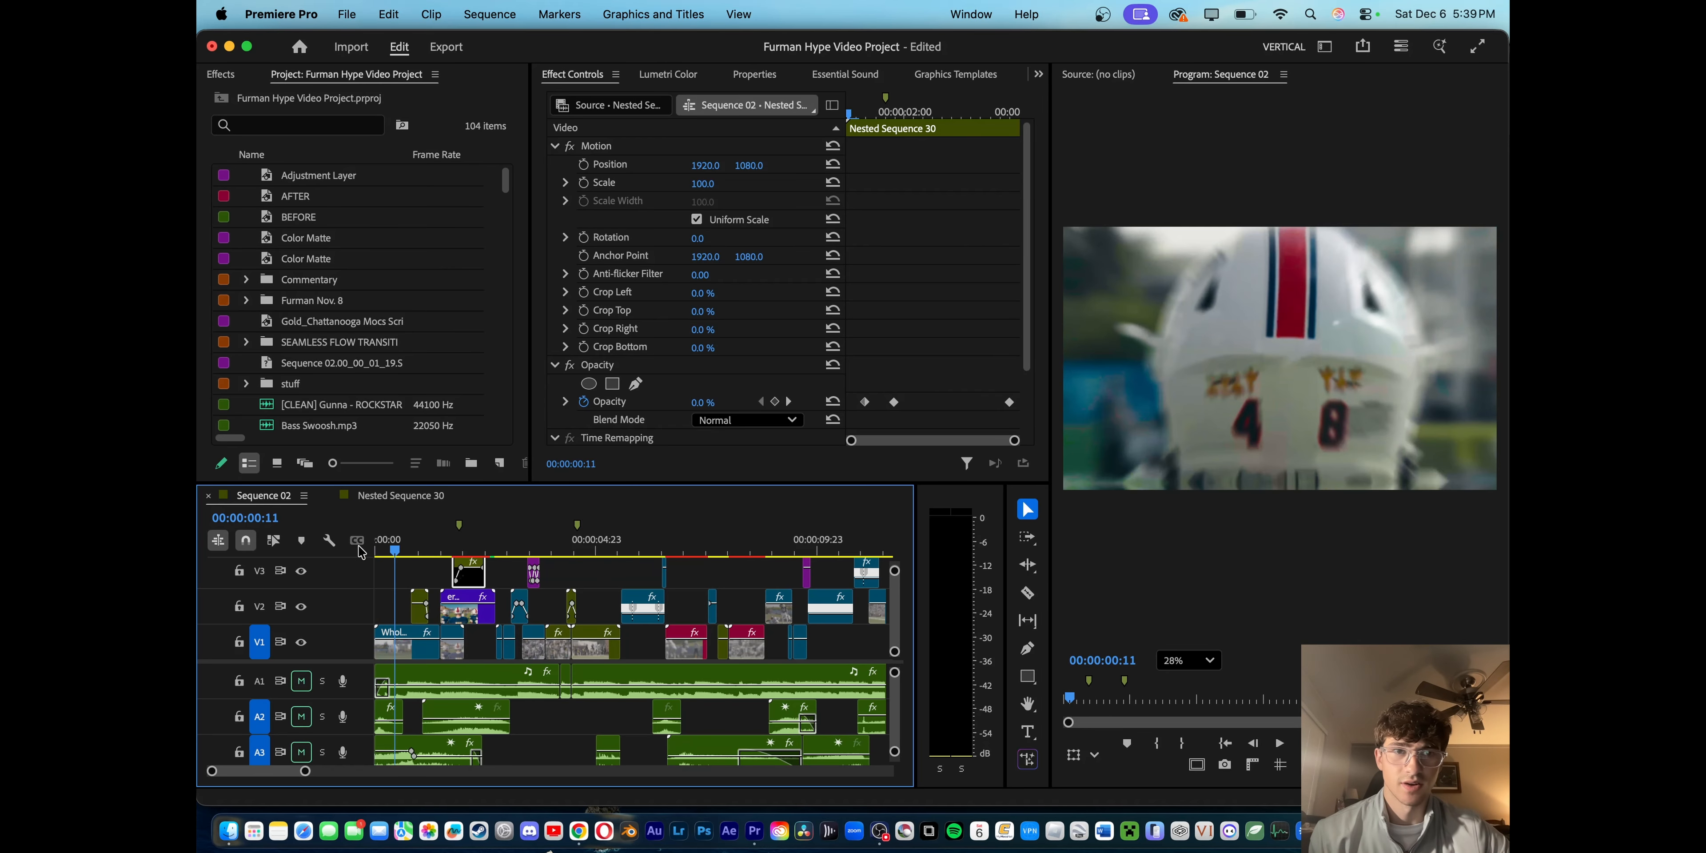
key("space")
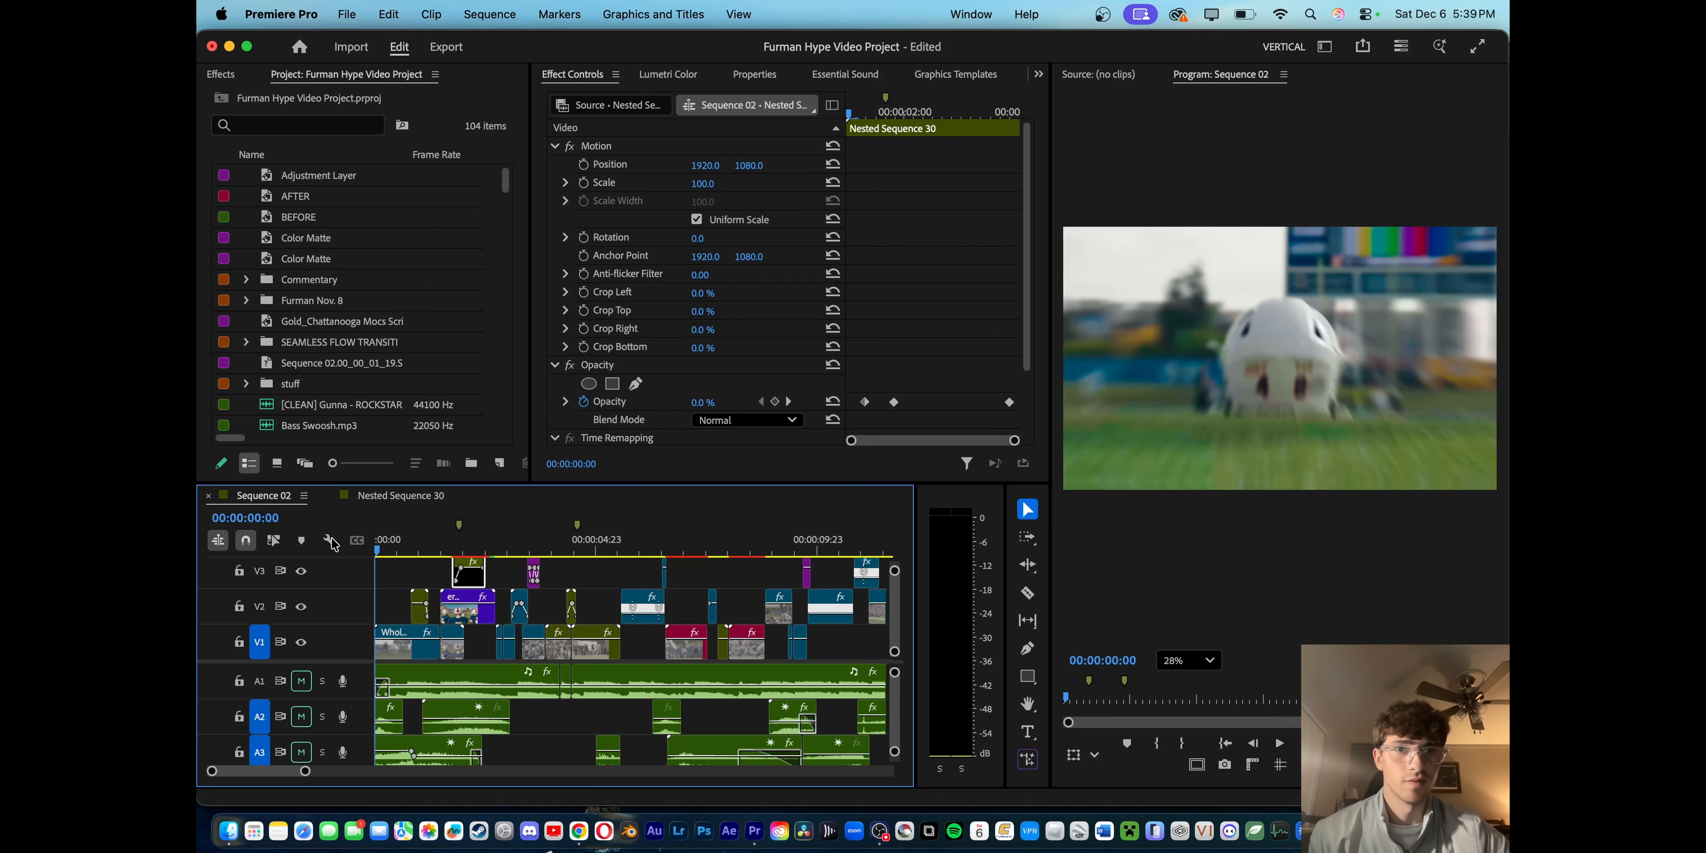
- Examine the helmet shot frame by frame between about 00:00:00:16 and 00:00:00:23, leading into the first nested clip on V2
left_click_drag(378, 537, 411, 550)
scroll(397, 627, "up", 5)
key("Left")
key("Left")
key("Left")
key("Right")
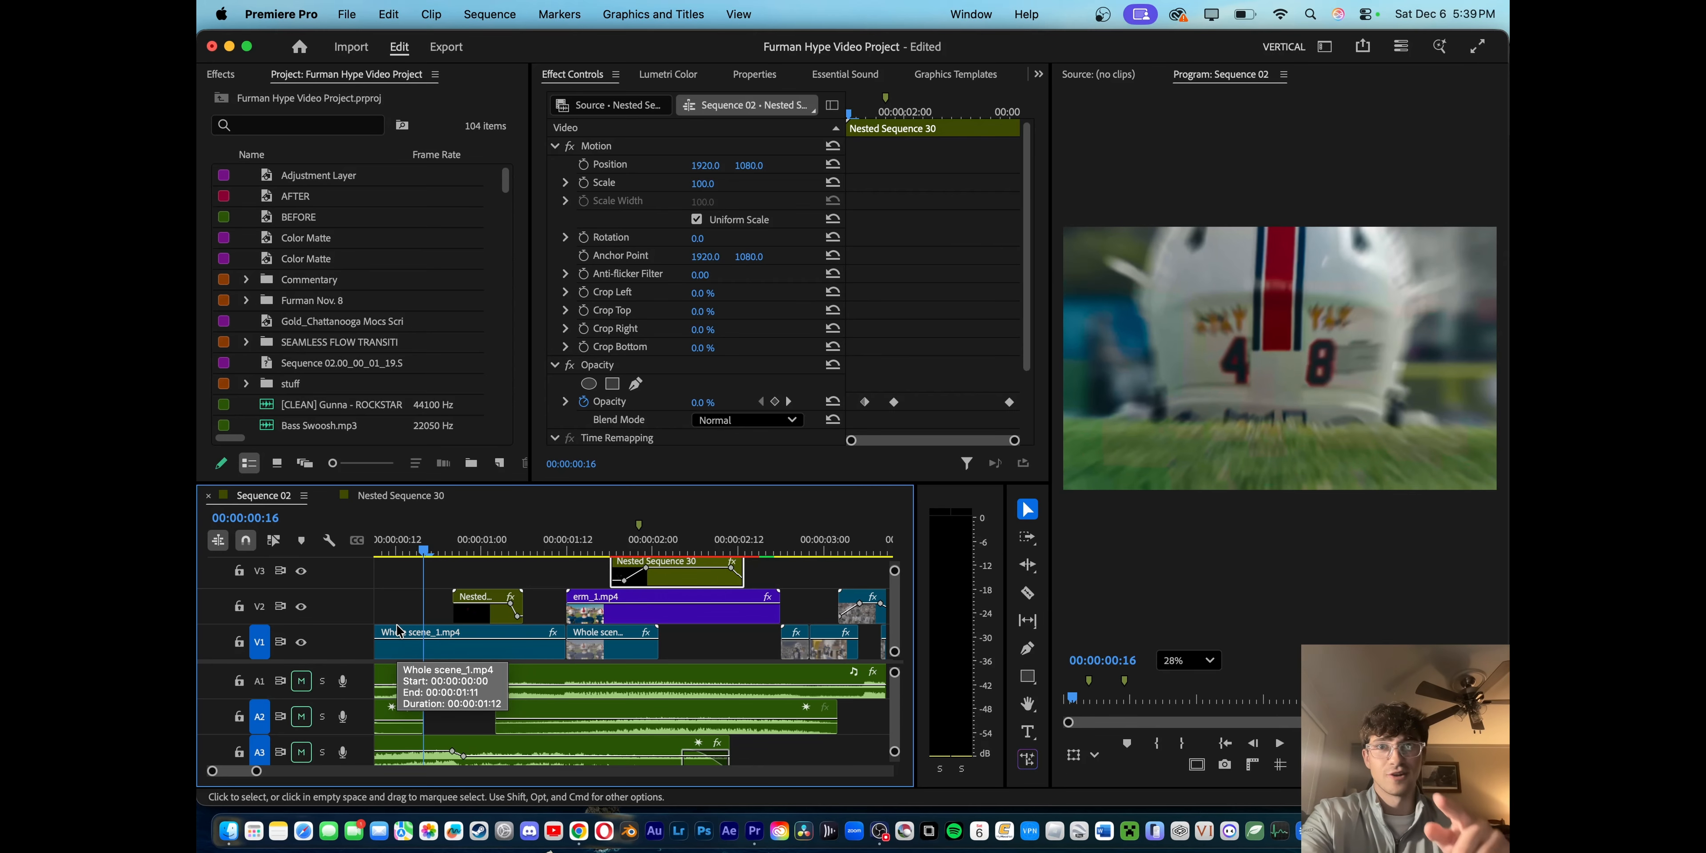
key("Right")
key("Right")
key("Right")
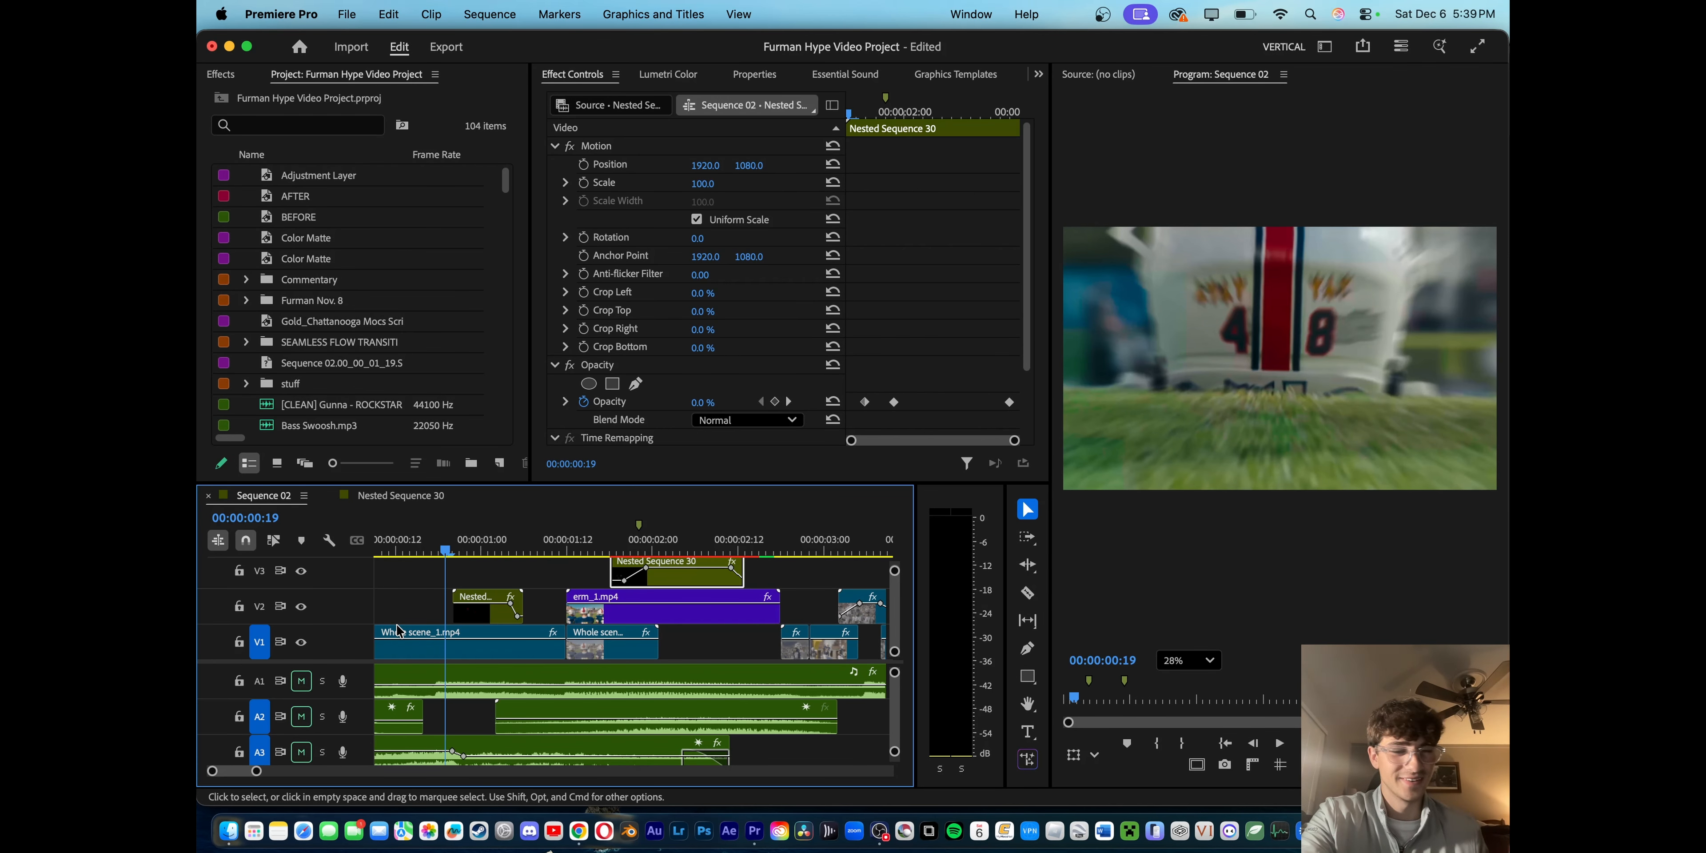
key("Right")
key("Right")
key("Right")
key("Right")
key("Right")
key("Left")
key("Left")
key("Left")
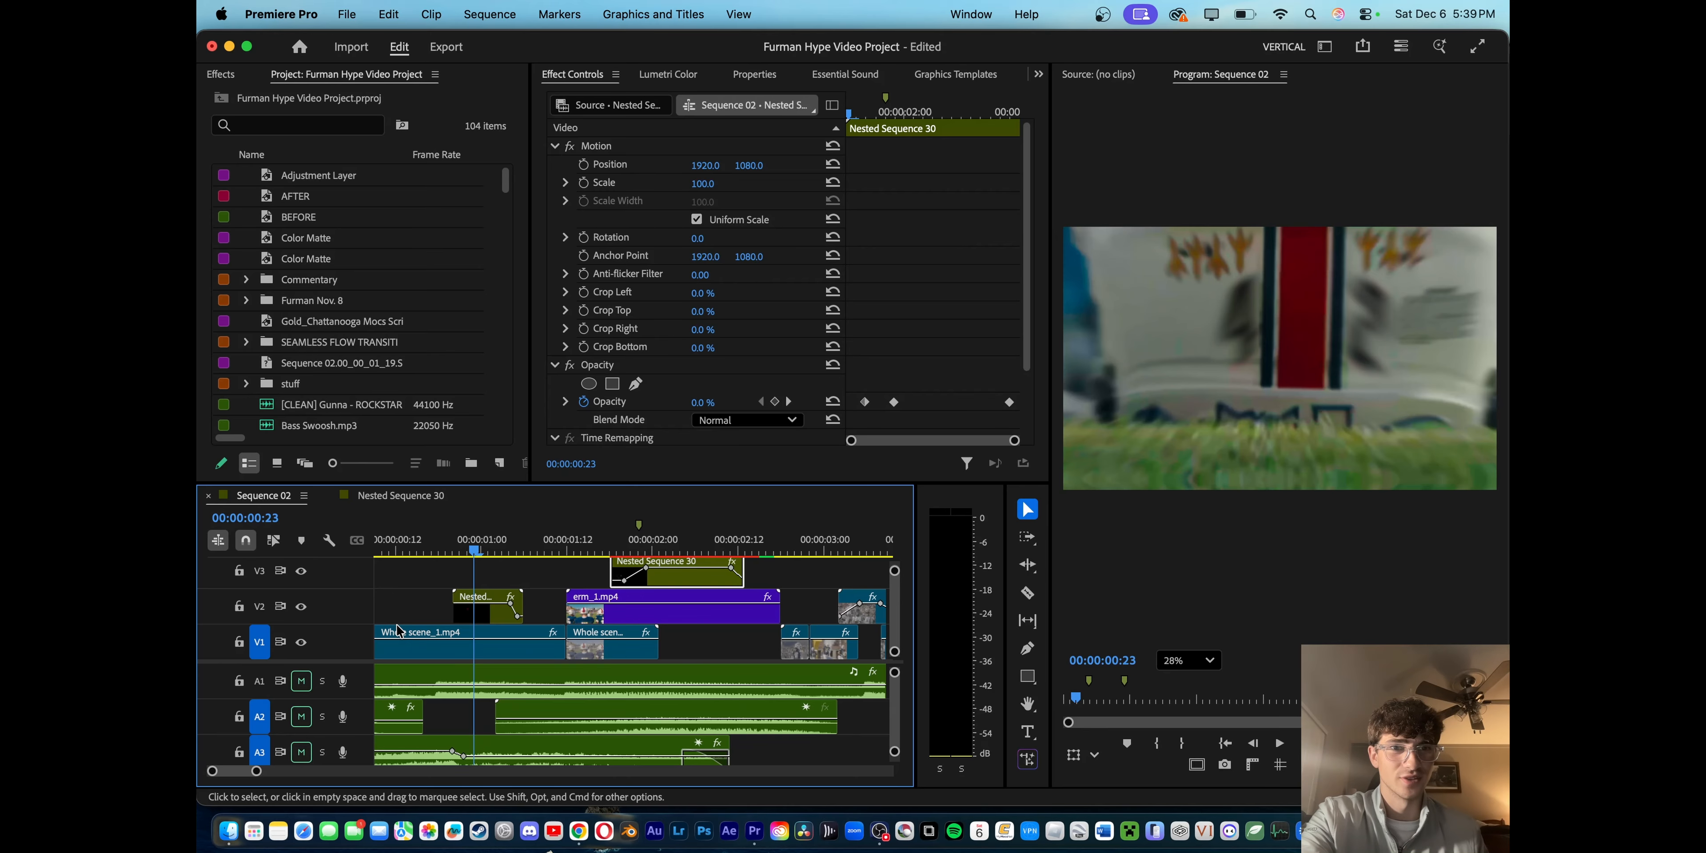
- Examine the frames around 00:00:01:01, where the first nested clip on V2 overlaps the zoom into the helmet
key("Right")
key("Right")
key("Right")
key("Right")
key("Right")
key("Right")
key("Right")
key("Right")
key("Right")
key("Right")
key("Right")
key("Right")
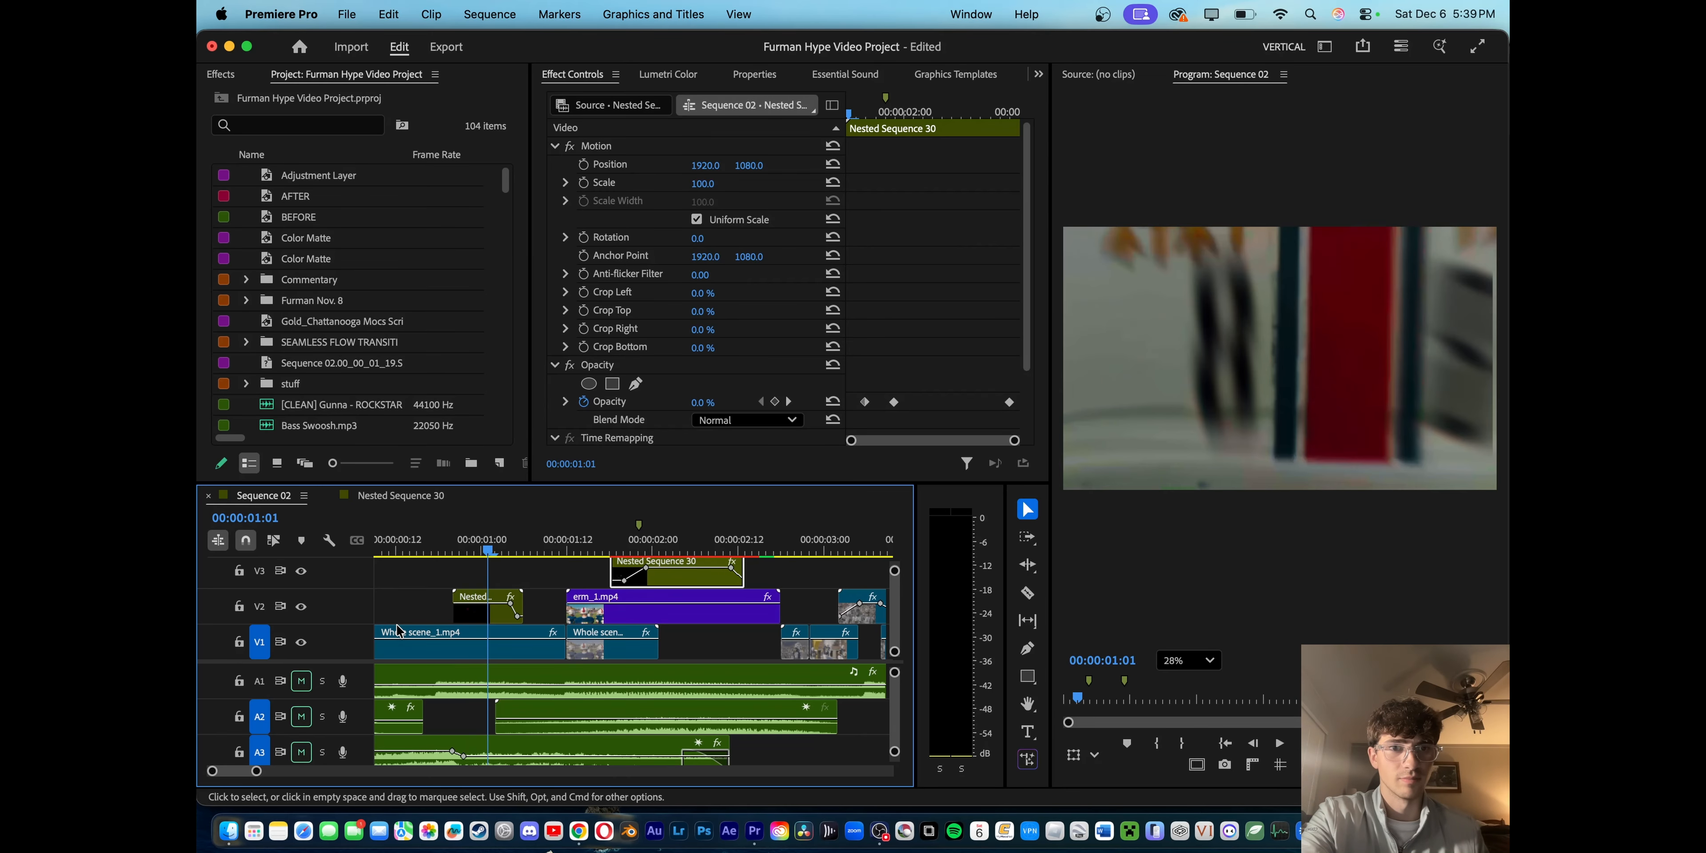
key("Left")
key("Left")
key("Left")
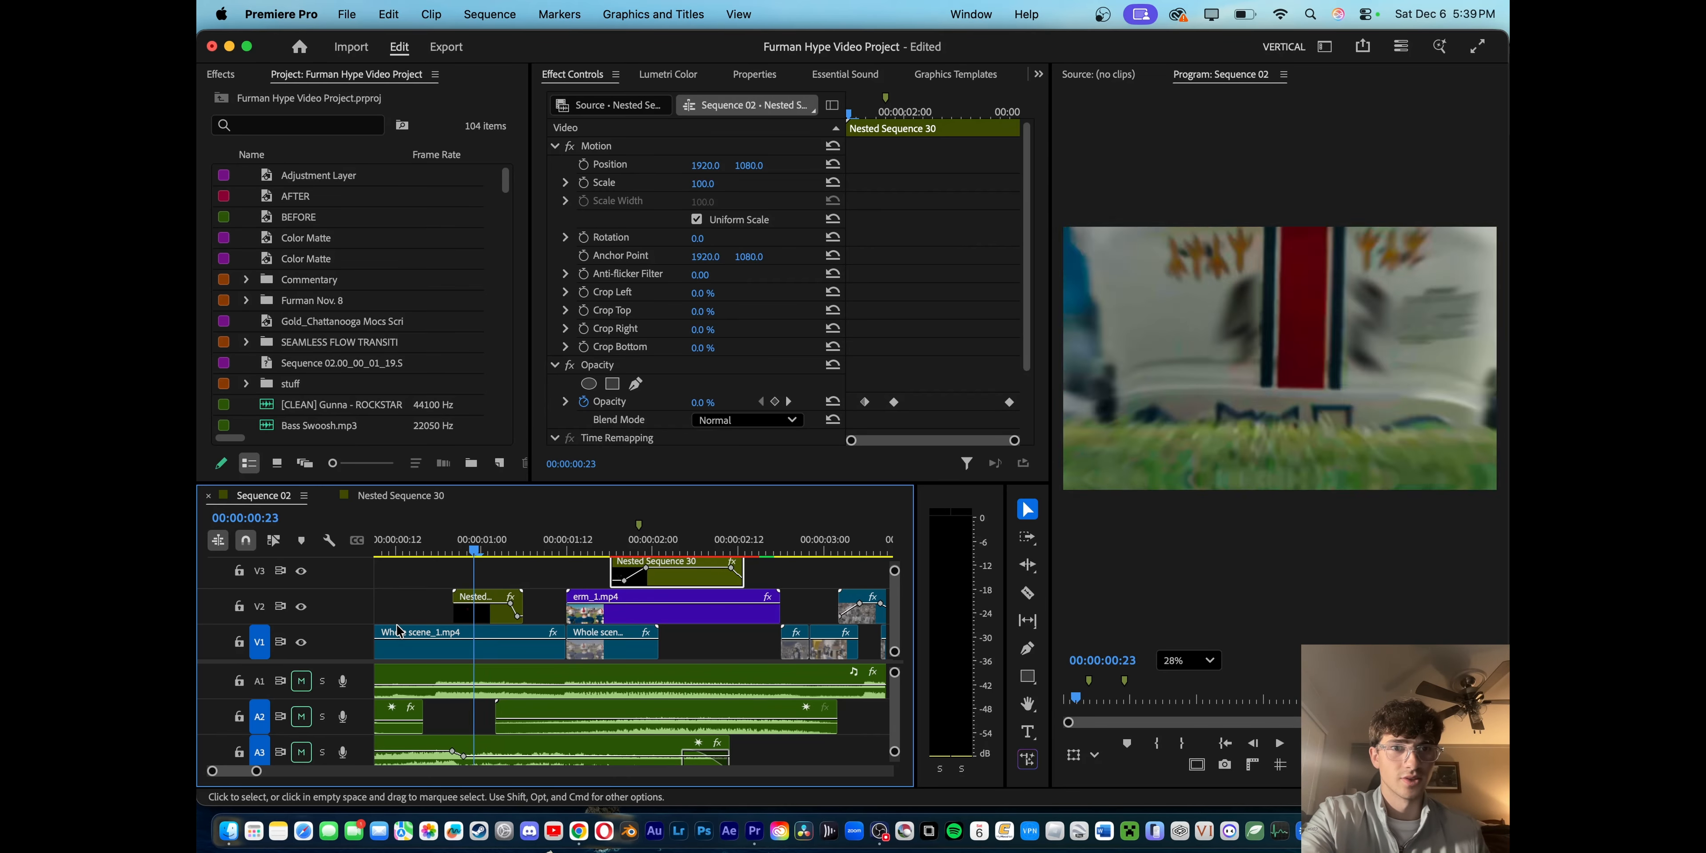
- Compare the frames between 00:00:00:18 and 00:00:00:22 to examine the number swap on the back of the helmet
key("Left")
key("Left")
key("Left")
key("Left")
key("Right")
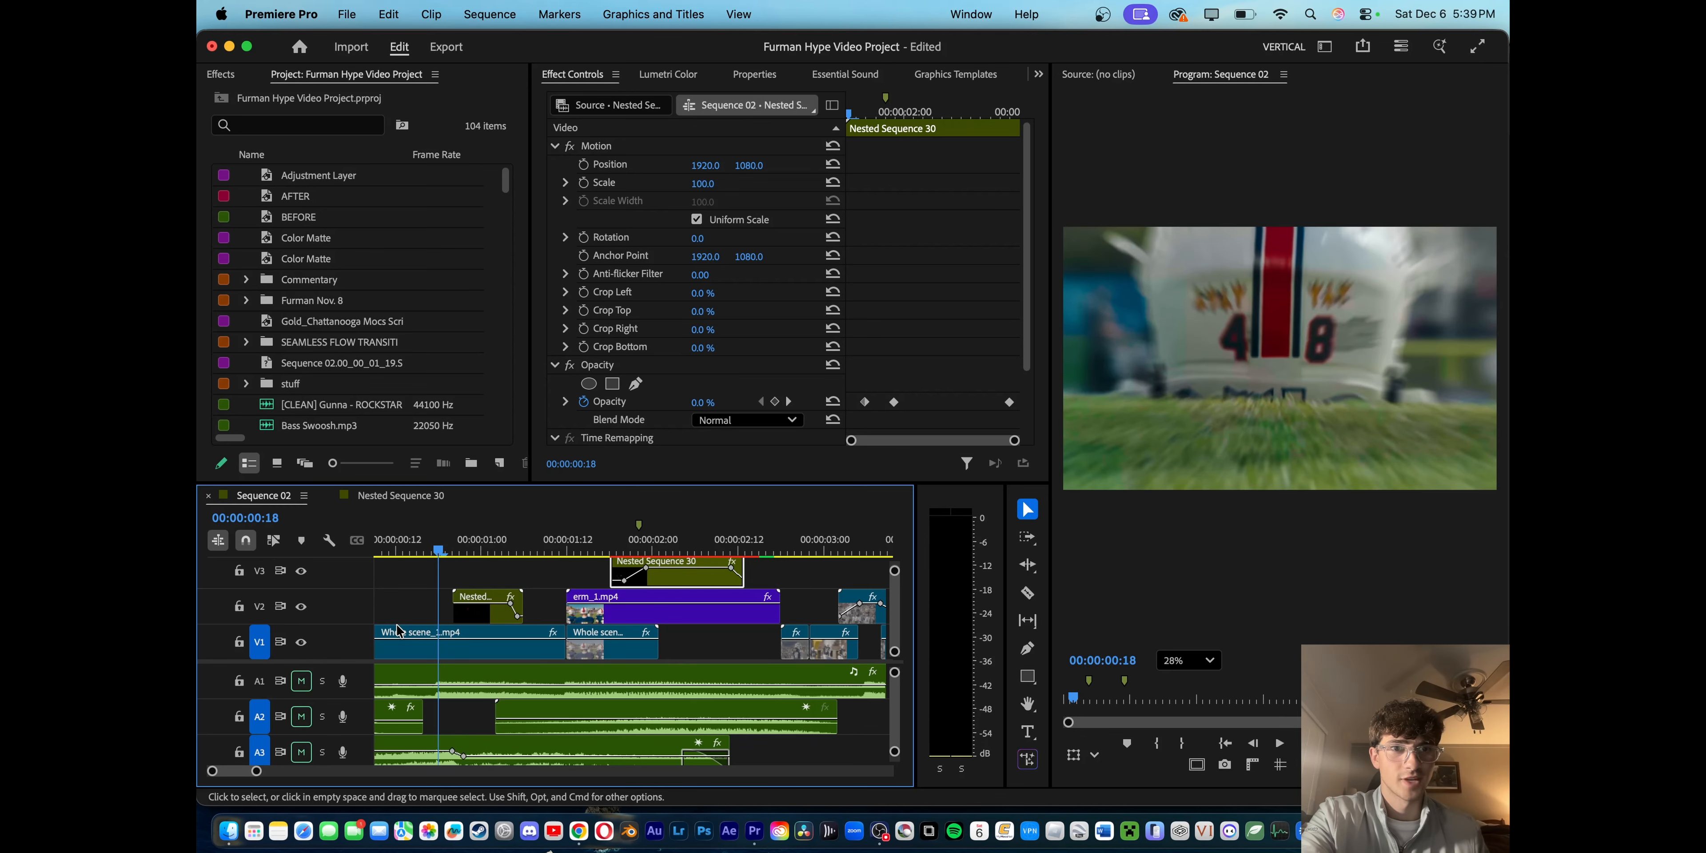
key("Left")
key("Left")
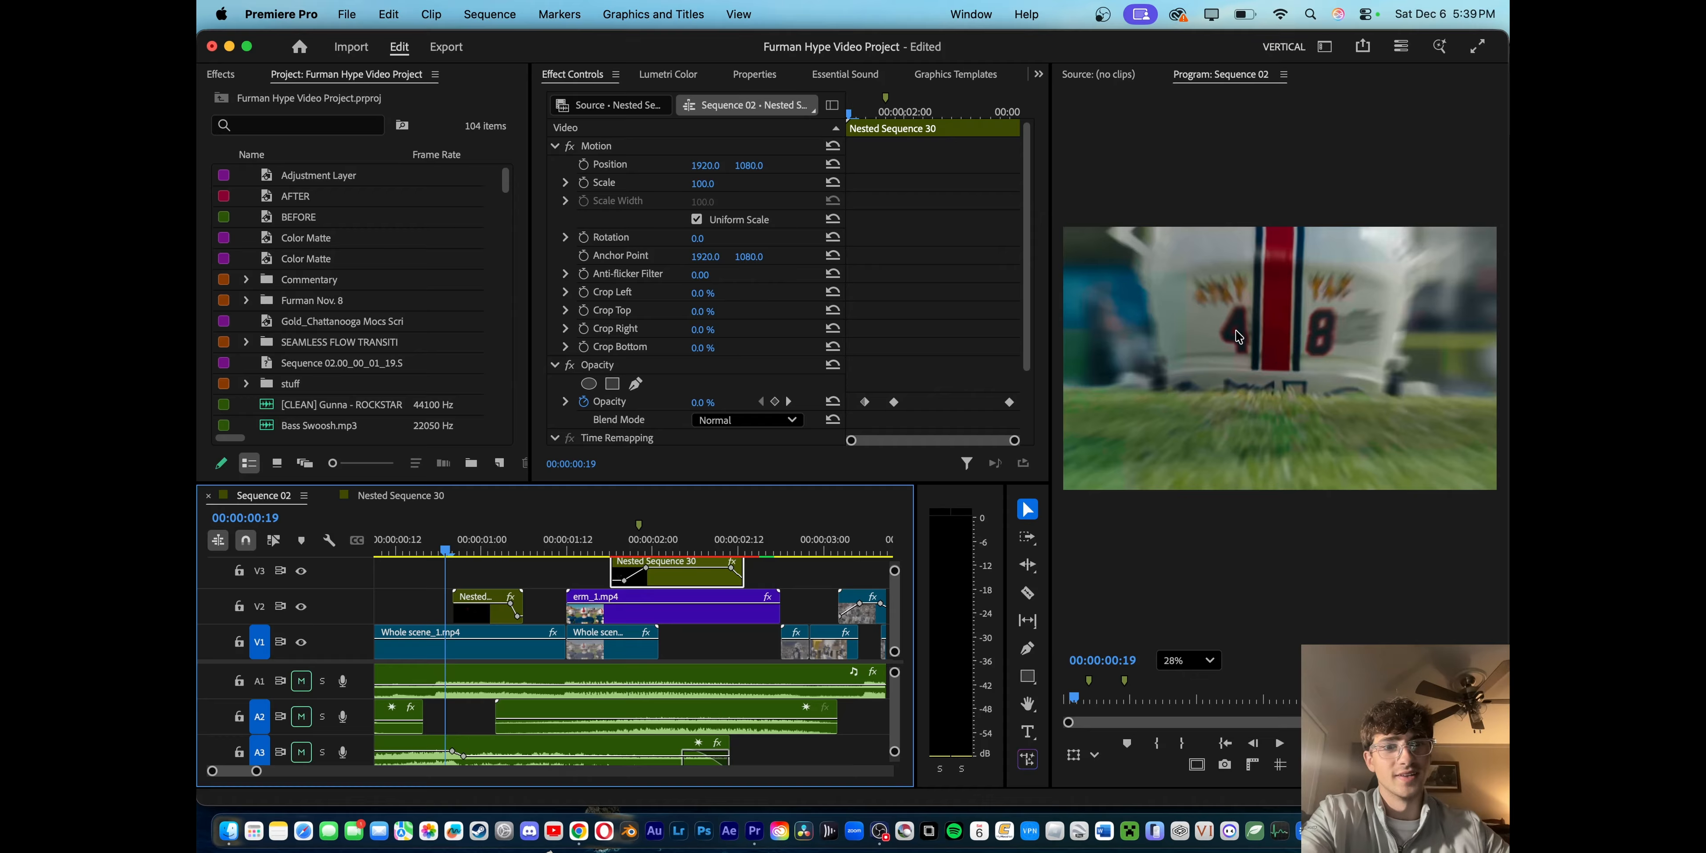
key("Right")
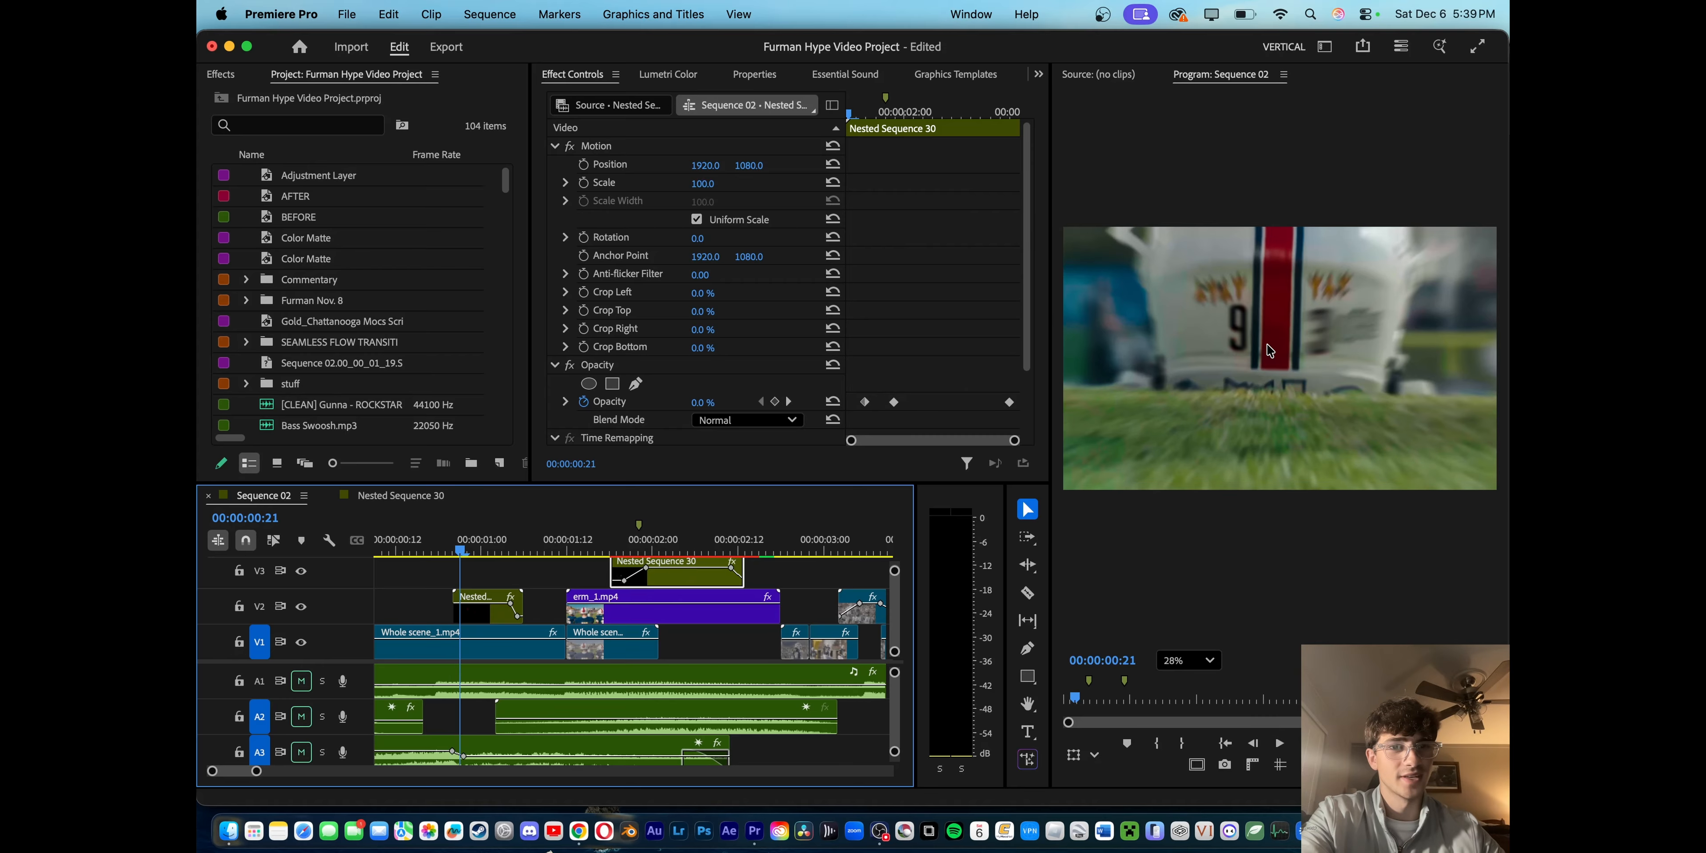
key("Left")
key("Left")
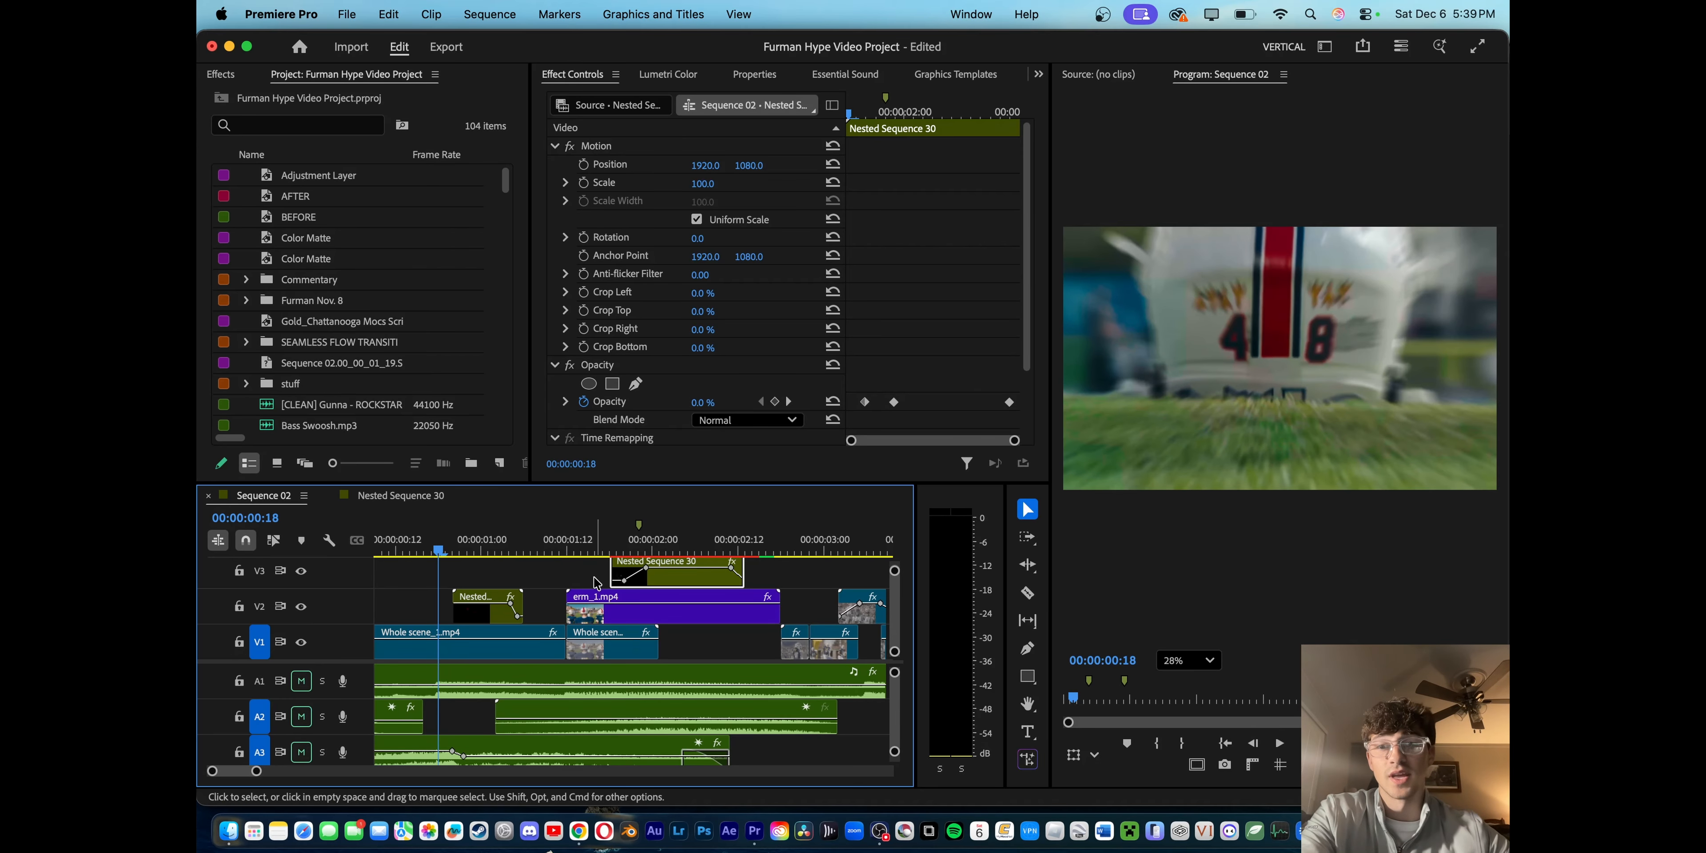
key("Right")
key("Right")
key("Right")
key("Right")
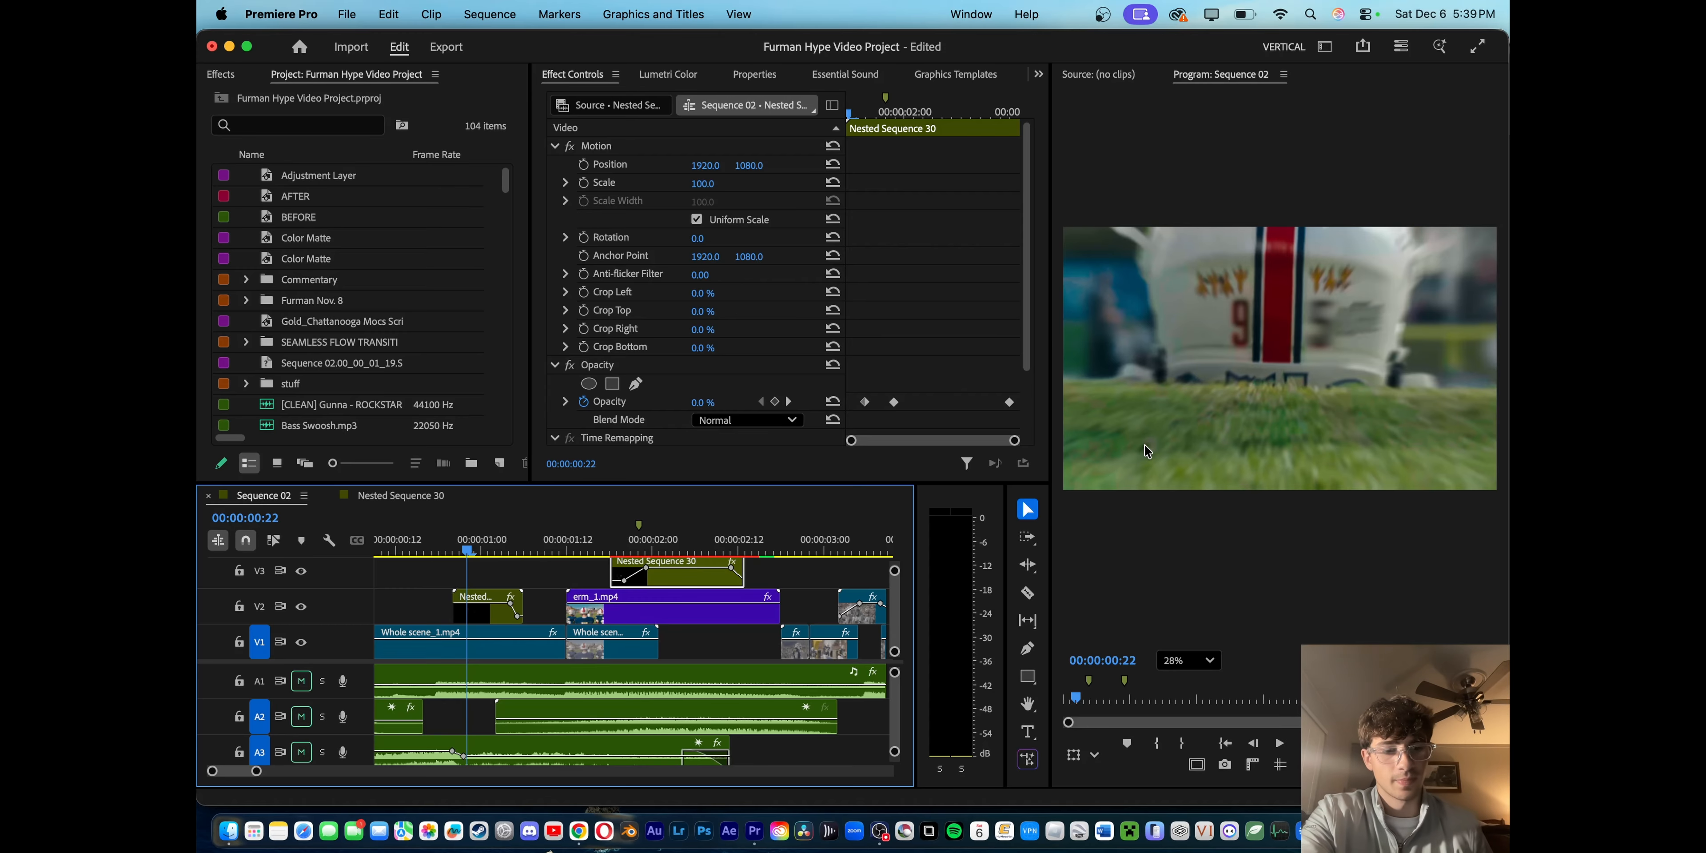
key("Left")
key("Left")
key("Left")
key("Left")
key("Right")
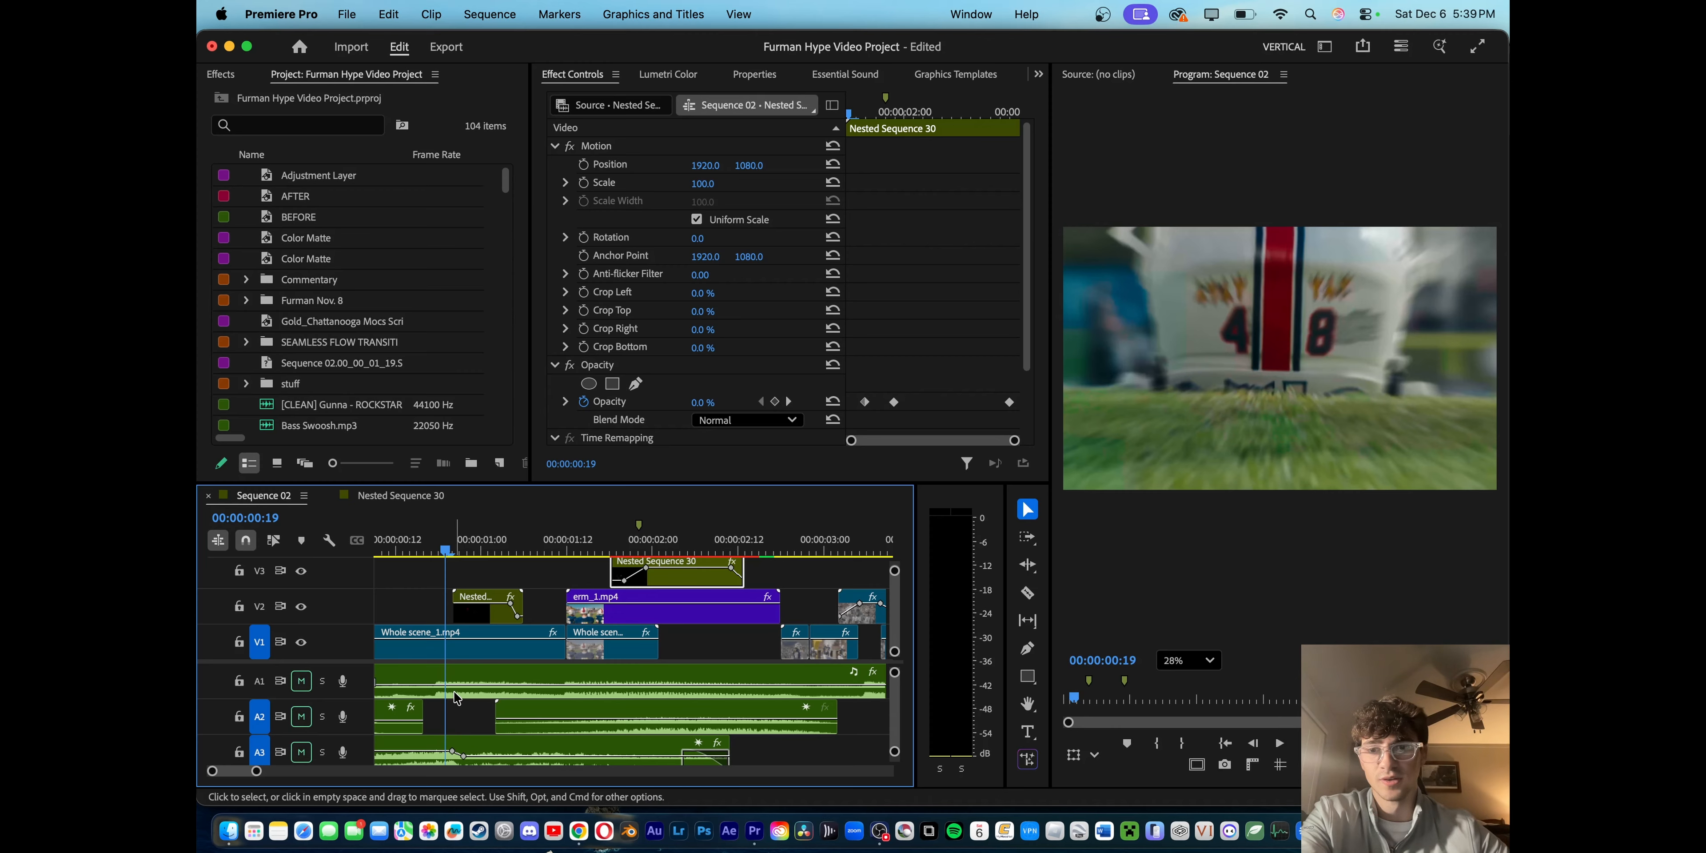
- Play the transition out of the helmet close-up into erm_1.mp4 and on to the birds shot
key("space")
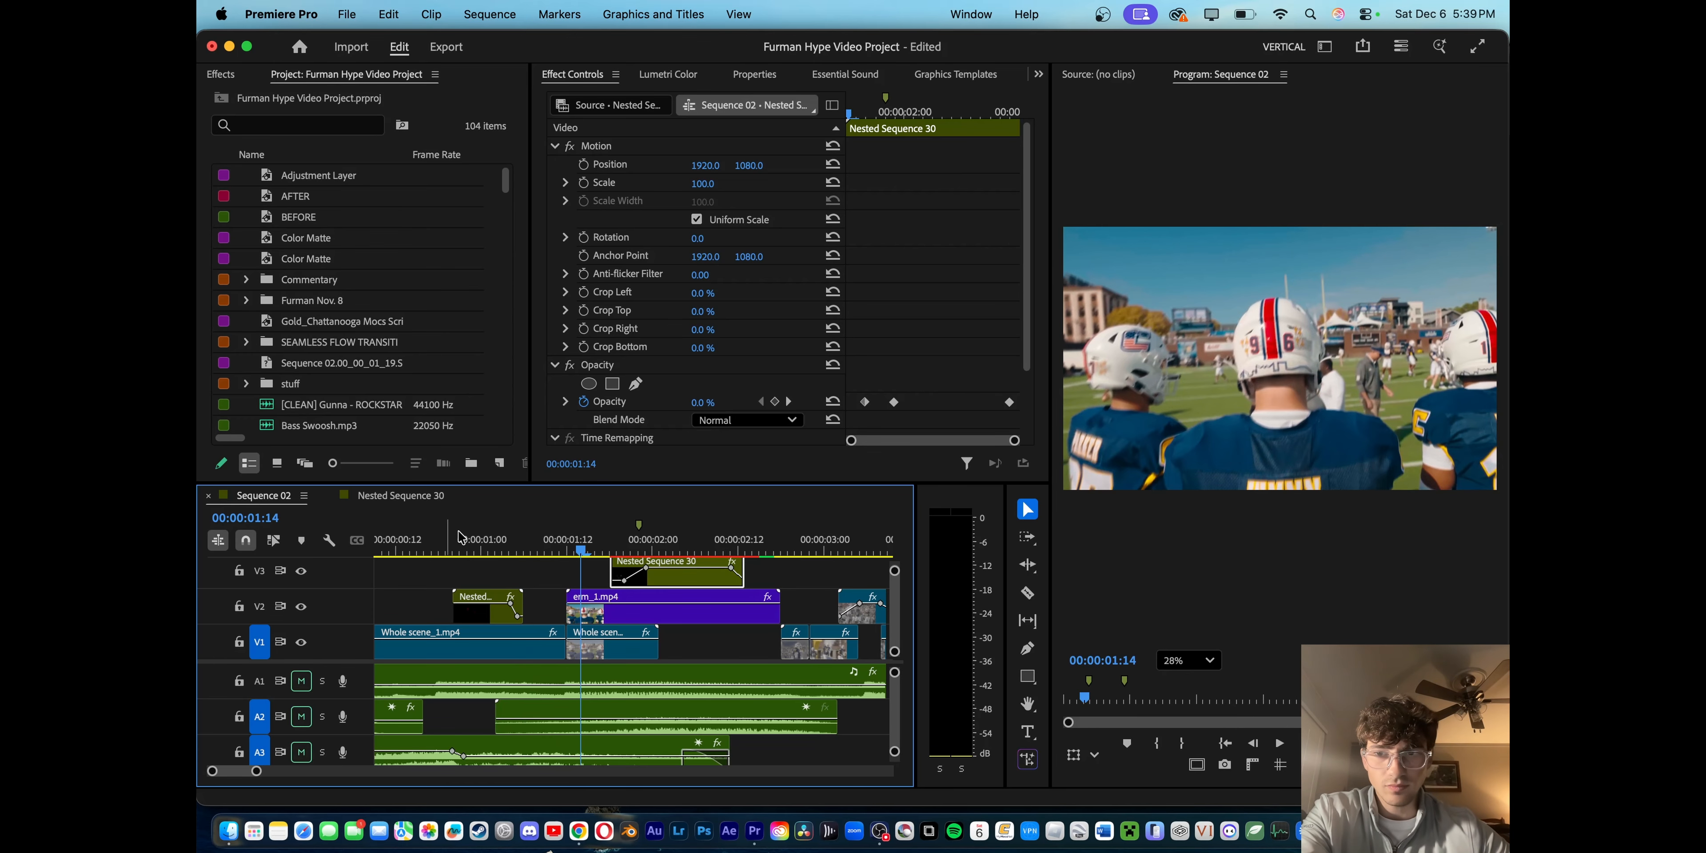
left_click_drag(455, 555, 533, 556)
key("minus")
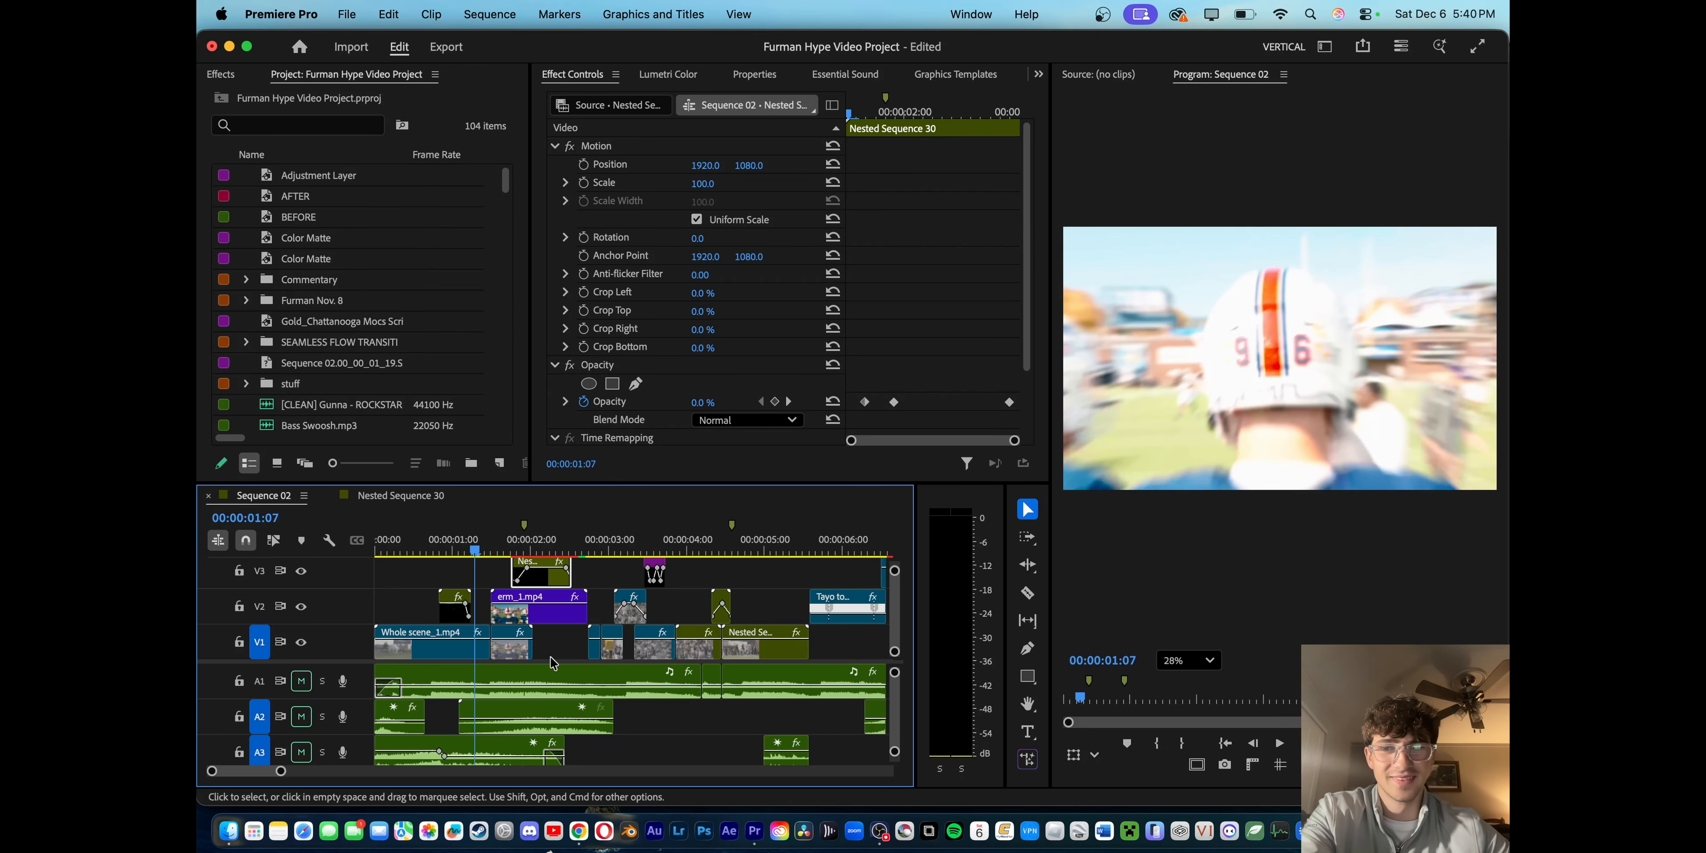
key("space")
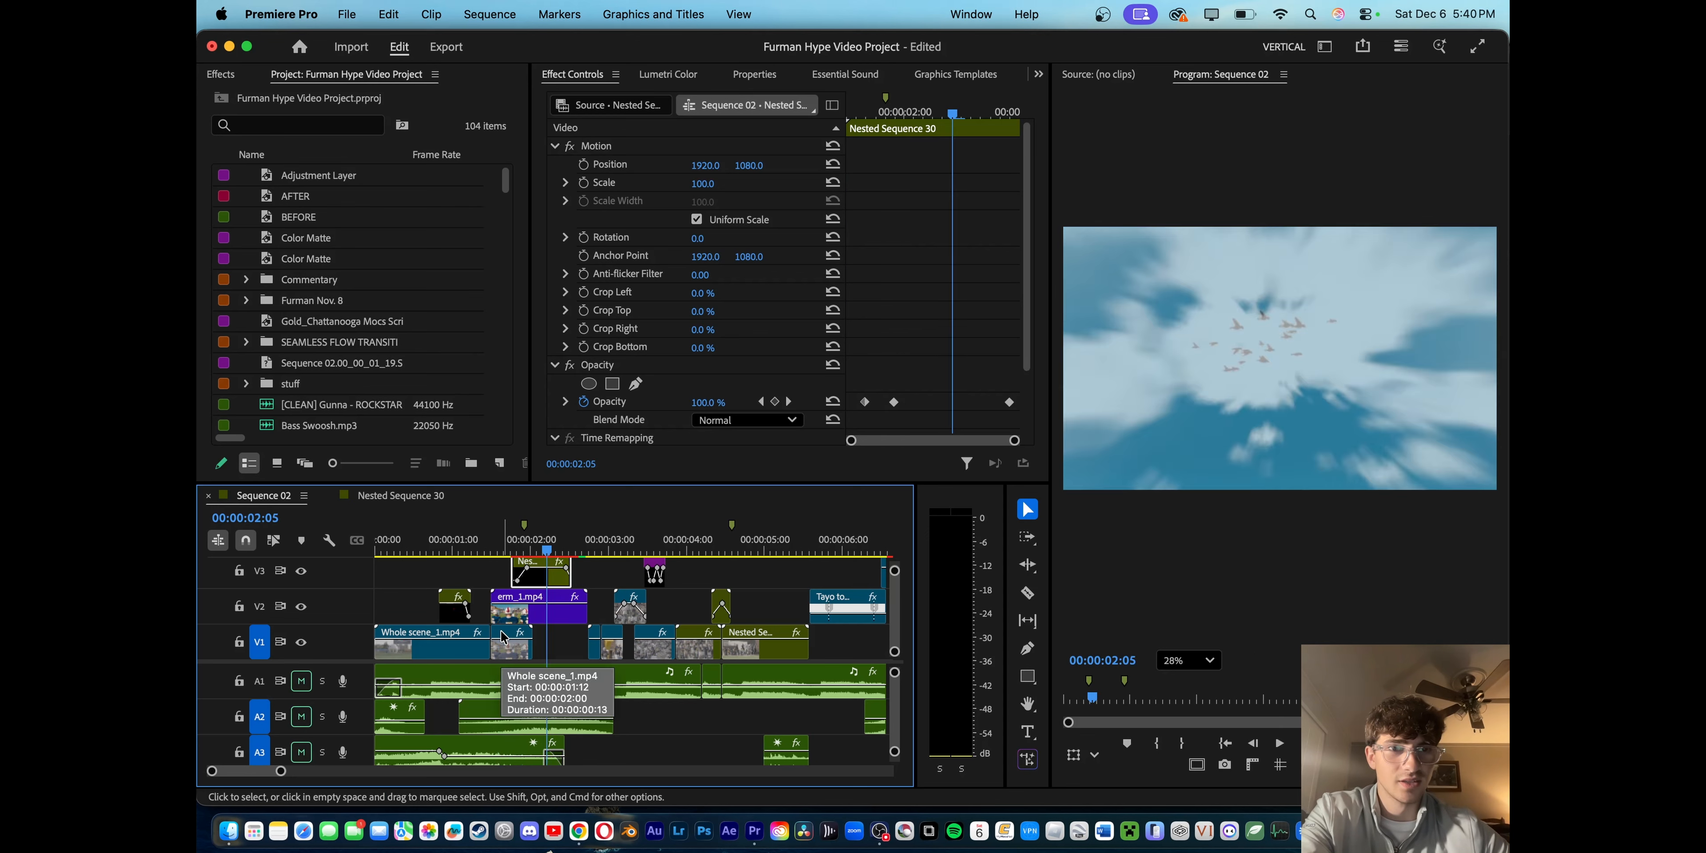
- Examine how Nested Sequence 30 on V3 fades in over the player shot between 00:00:01:21 and 00:00:02:00
key("equal")
left_click_drag(523, 543, 559, 543)
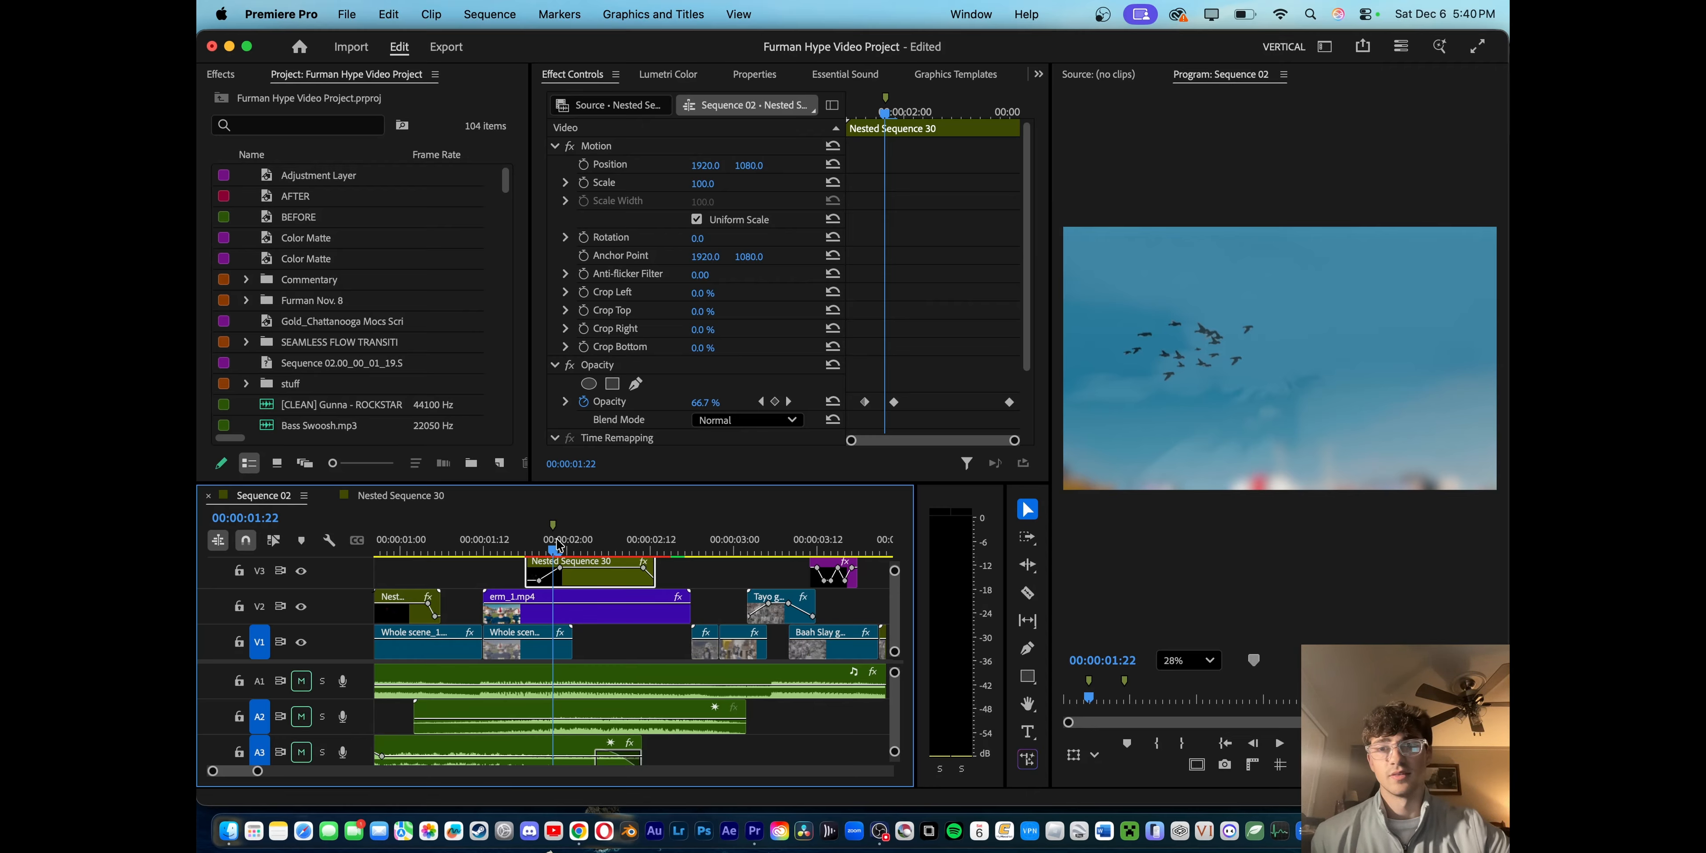
left_click_drag(559, 545, 552, 542)
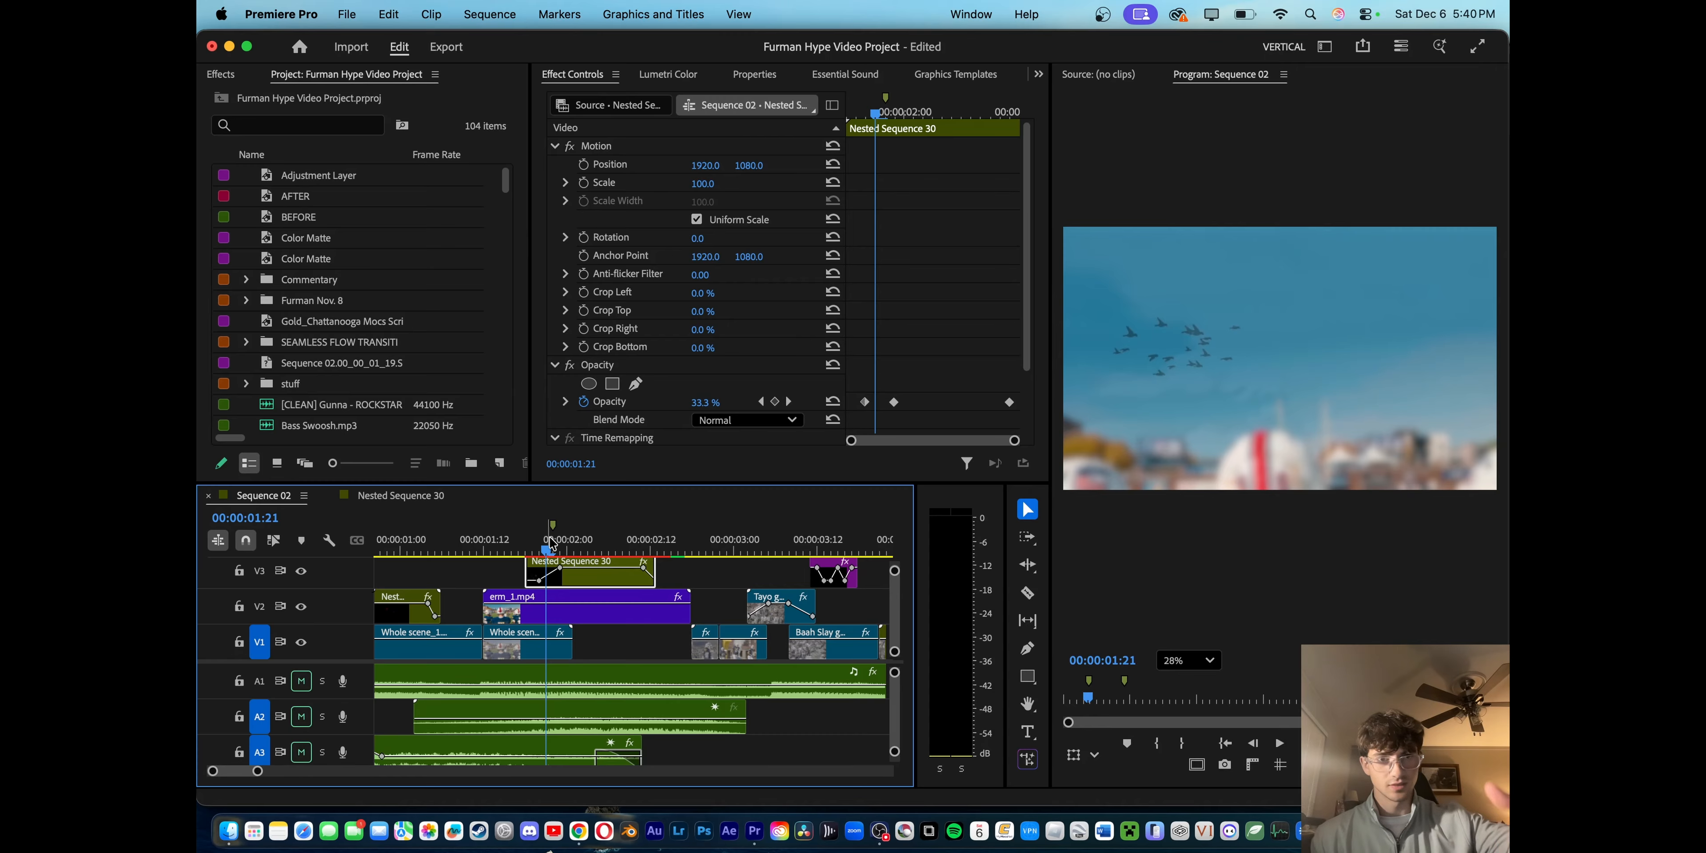
mouse_move(552, 542)
left_mouse_down()
mouse_move(640, 542)
mouse_move(575, 547)
left_mouse_up()
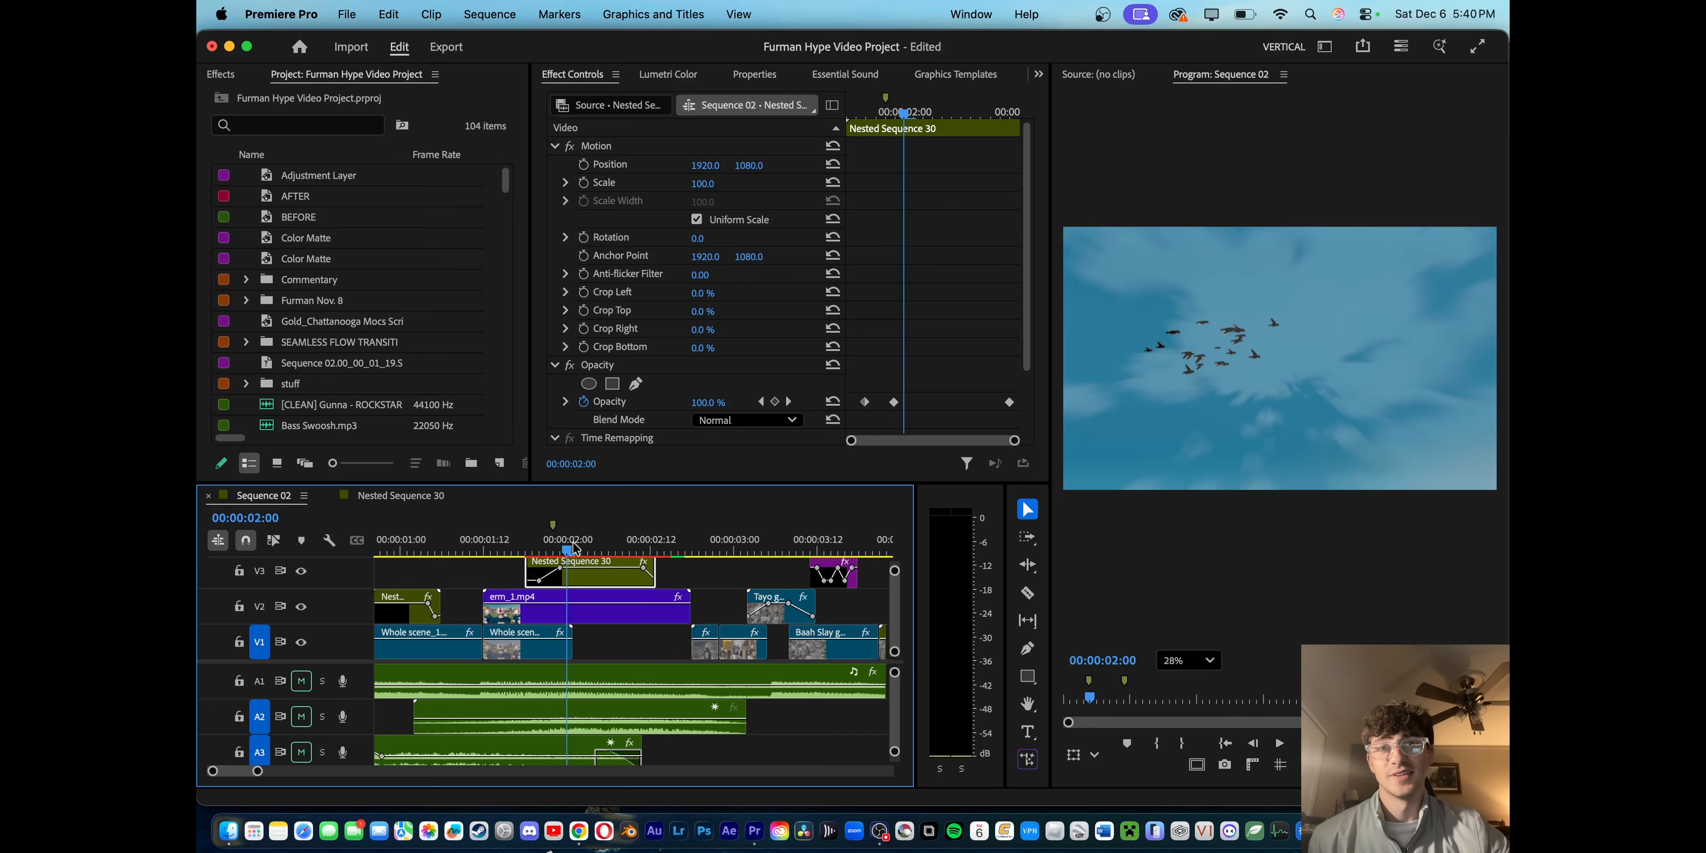
left_click_drag(543, 543, 552, 542)
key("space")
- Examine the upside-down flip transition near the end of erm_1.mp4 frame by frame around 00:00:02:14
left_click(498, 544)
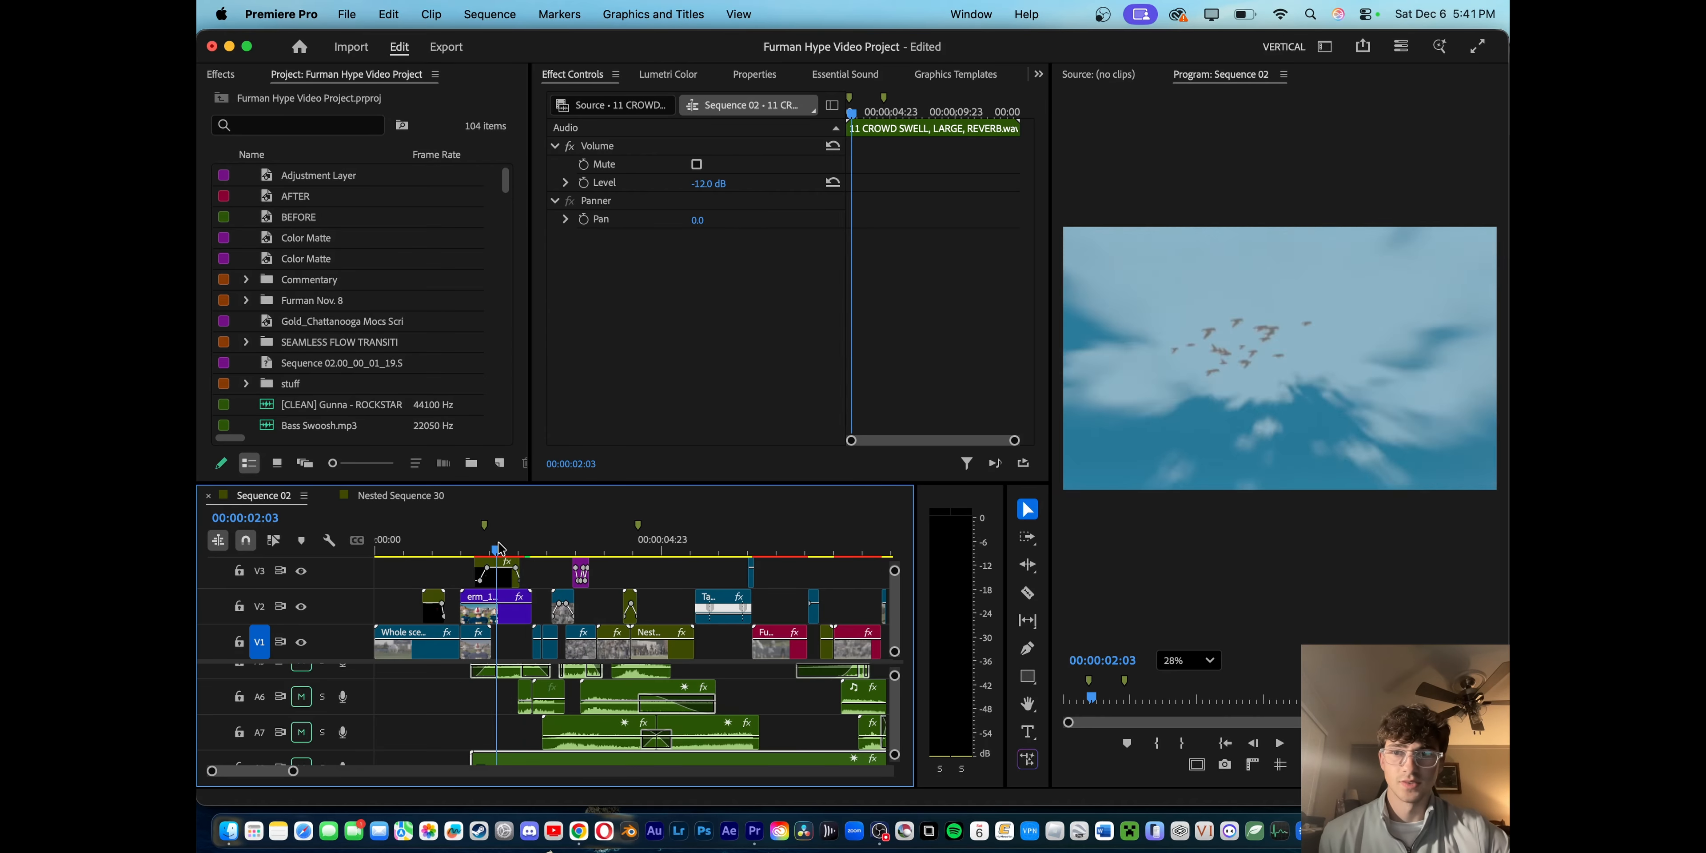
left_click_drag(498, 547, 525, 548)
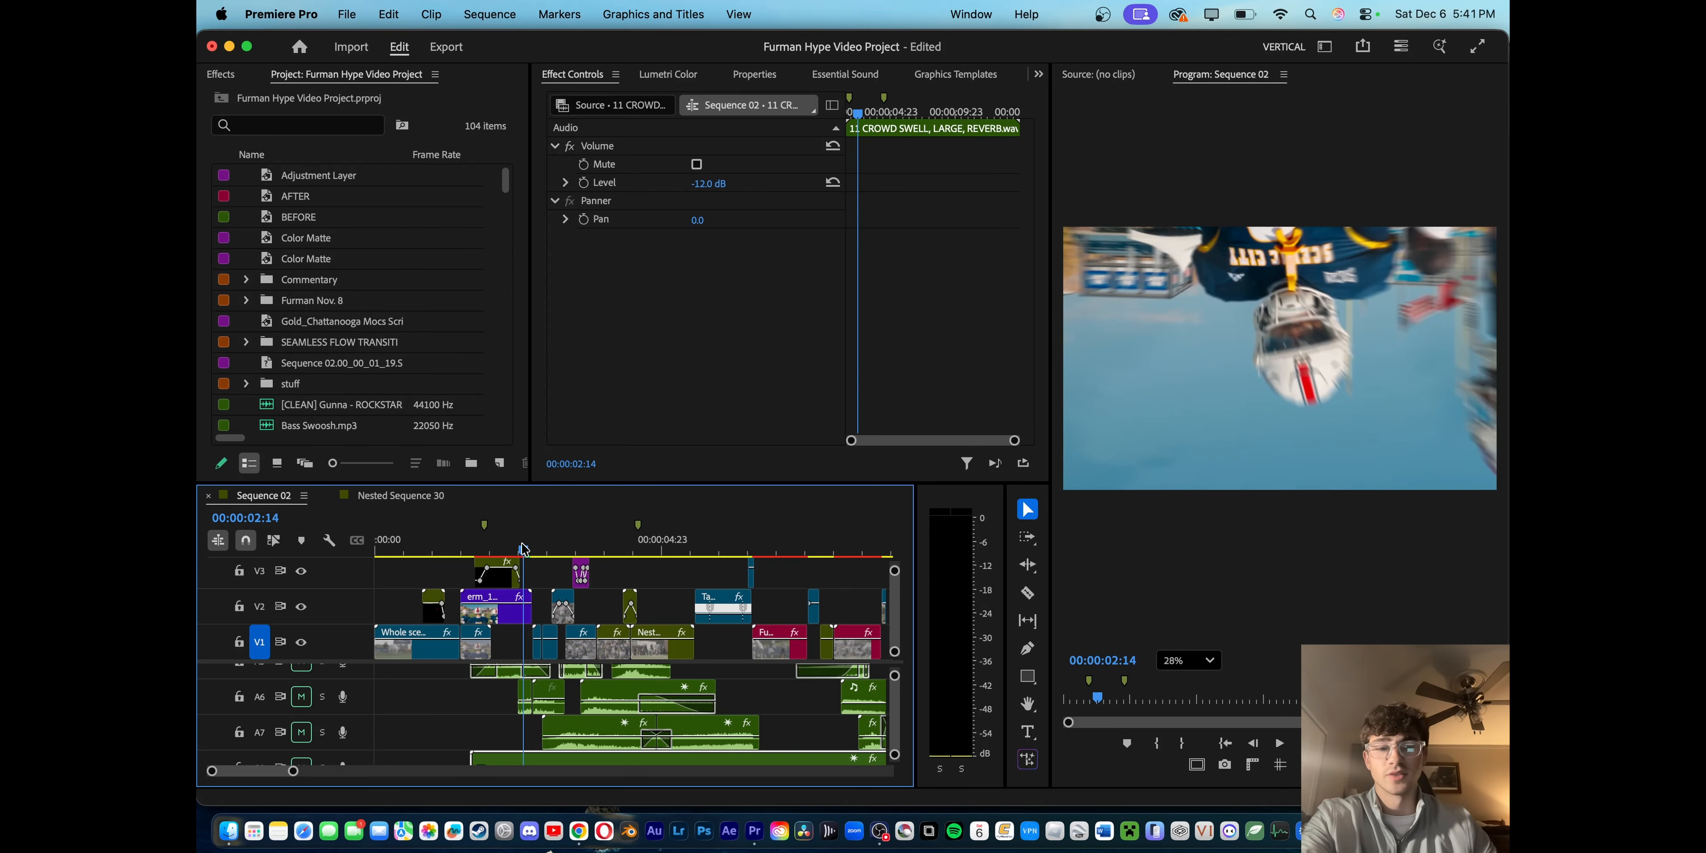
key("Left")
key("Left")
key("Left")
key("Left")
key("Left")
key("Right")
key("Right")
key("Right")
key("Right")
key("Left")
key("Right")
key("Left")
key("Left")
key("Right")
key("Right")
key("Right")
key("Left")
key("Left")
key("Left")
key("Right")
key("Right")
key("Right")
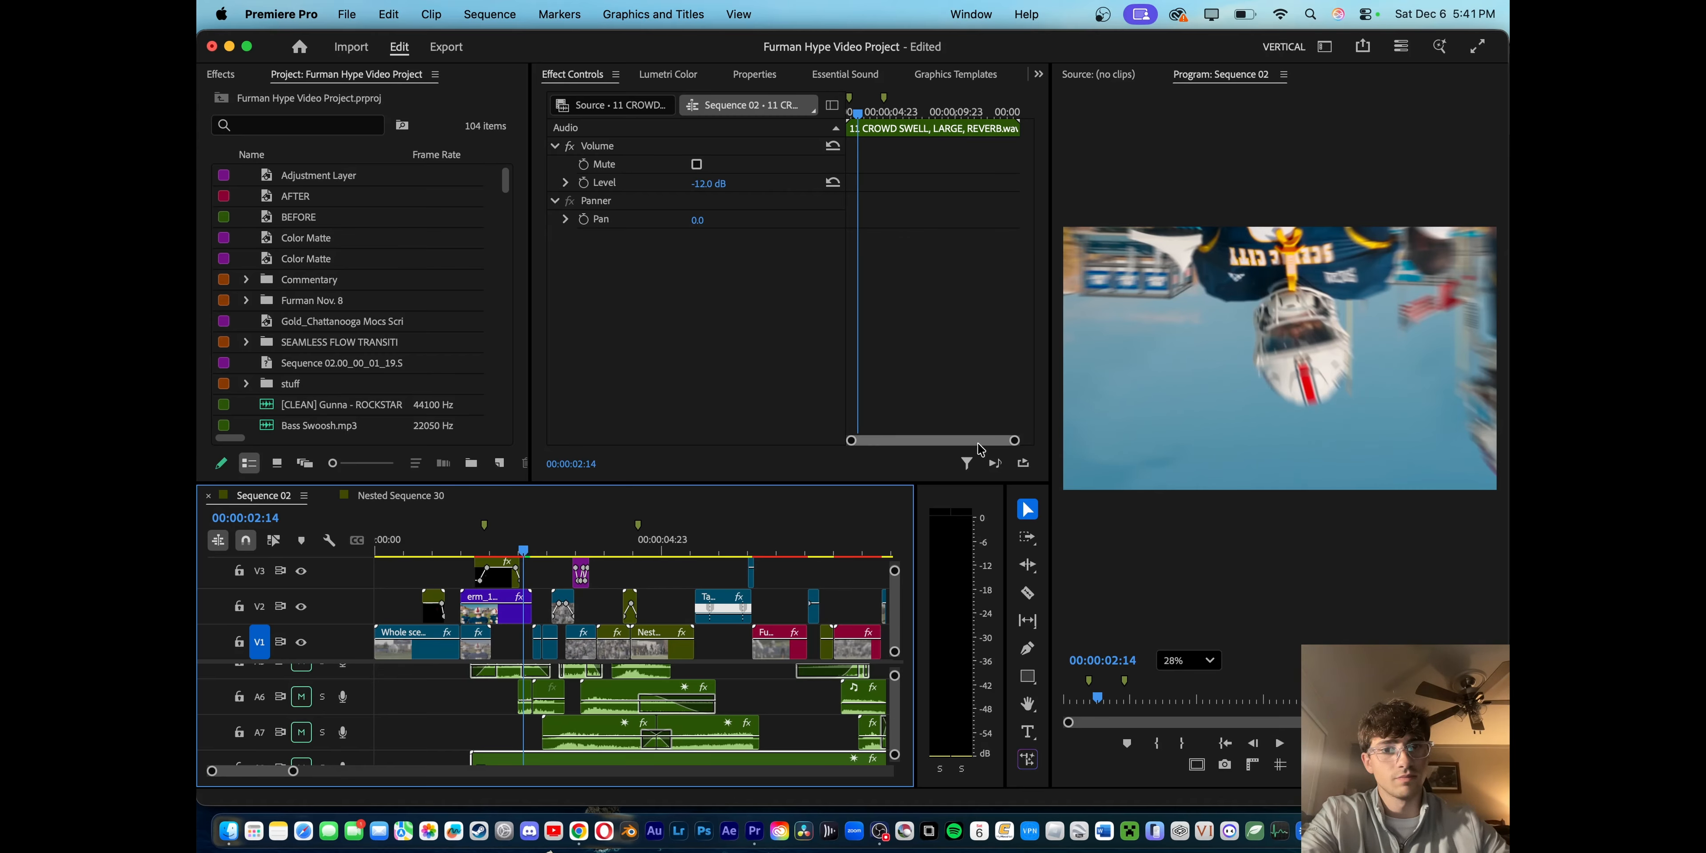
- Review the flip transition and play on through the following player and touchdown shots to about 00:00:07:09
left_click_drag(501, 554, 451, 547)
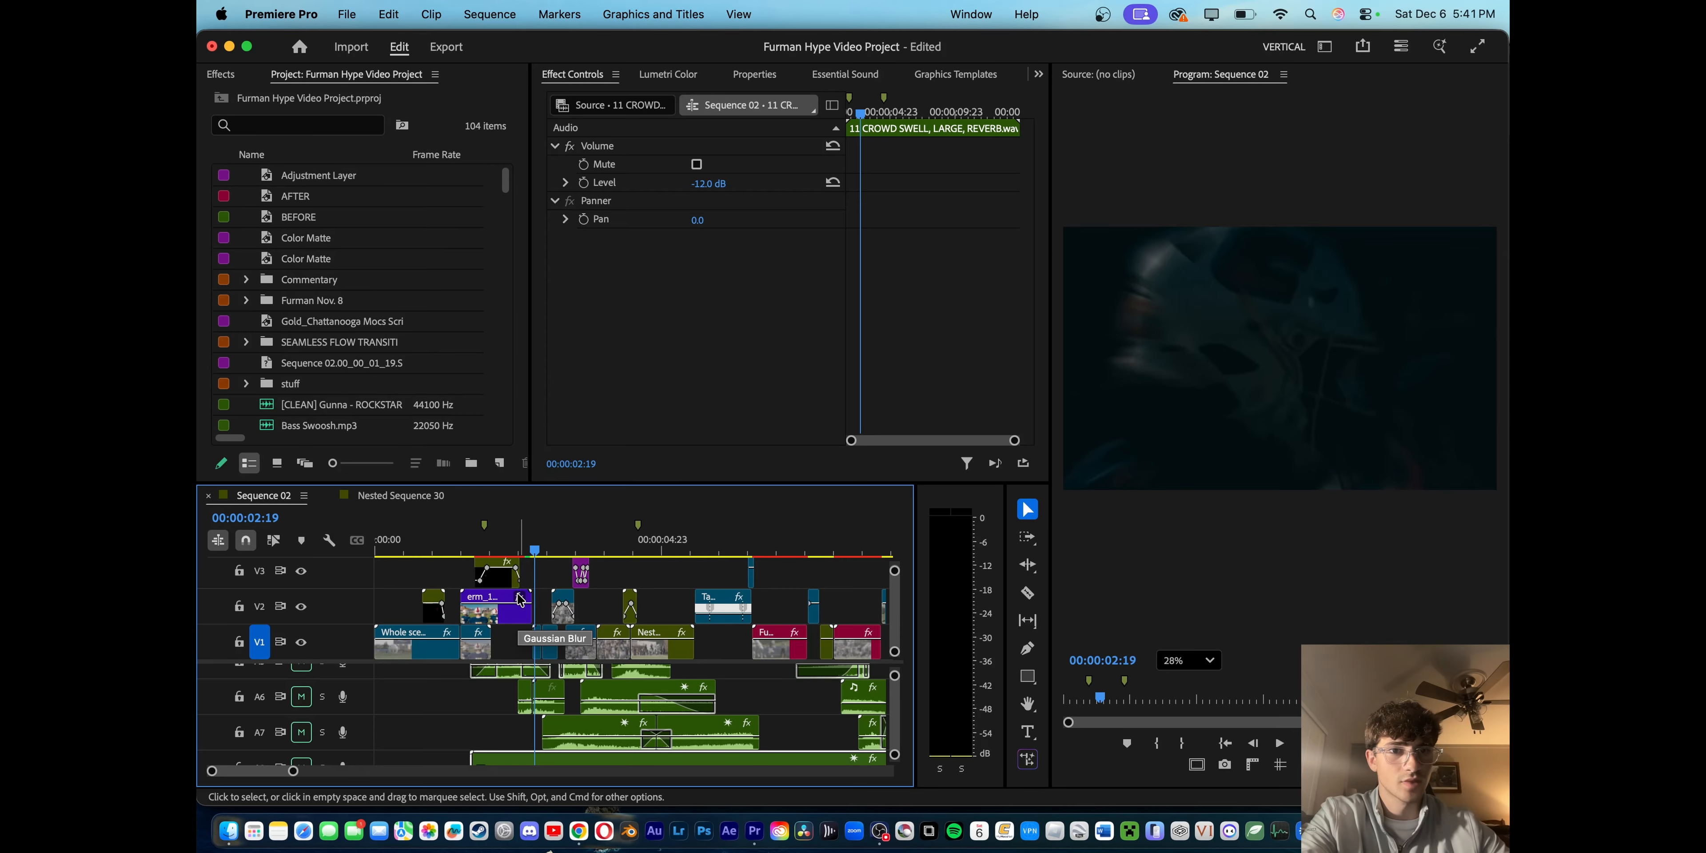
key("space")
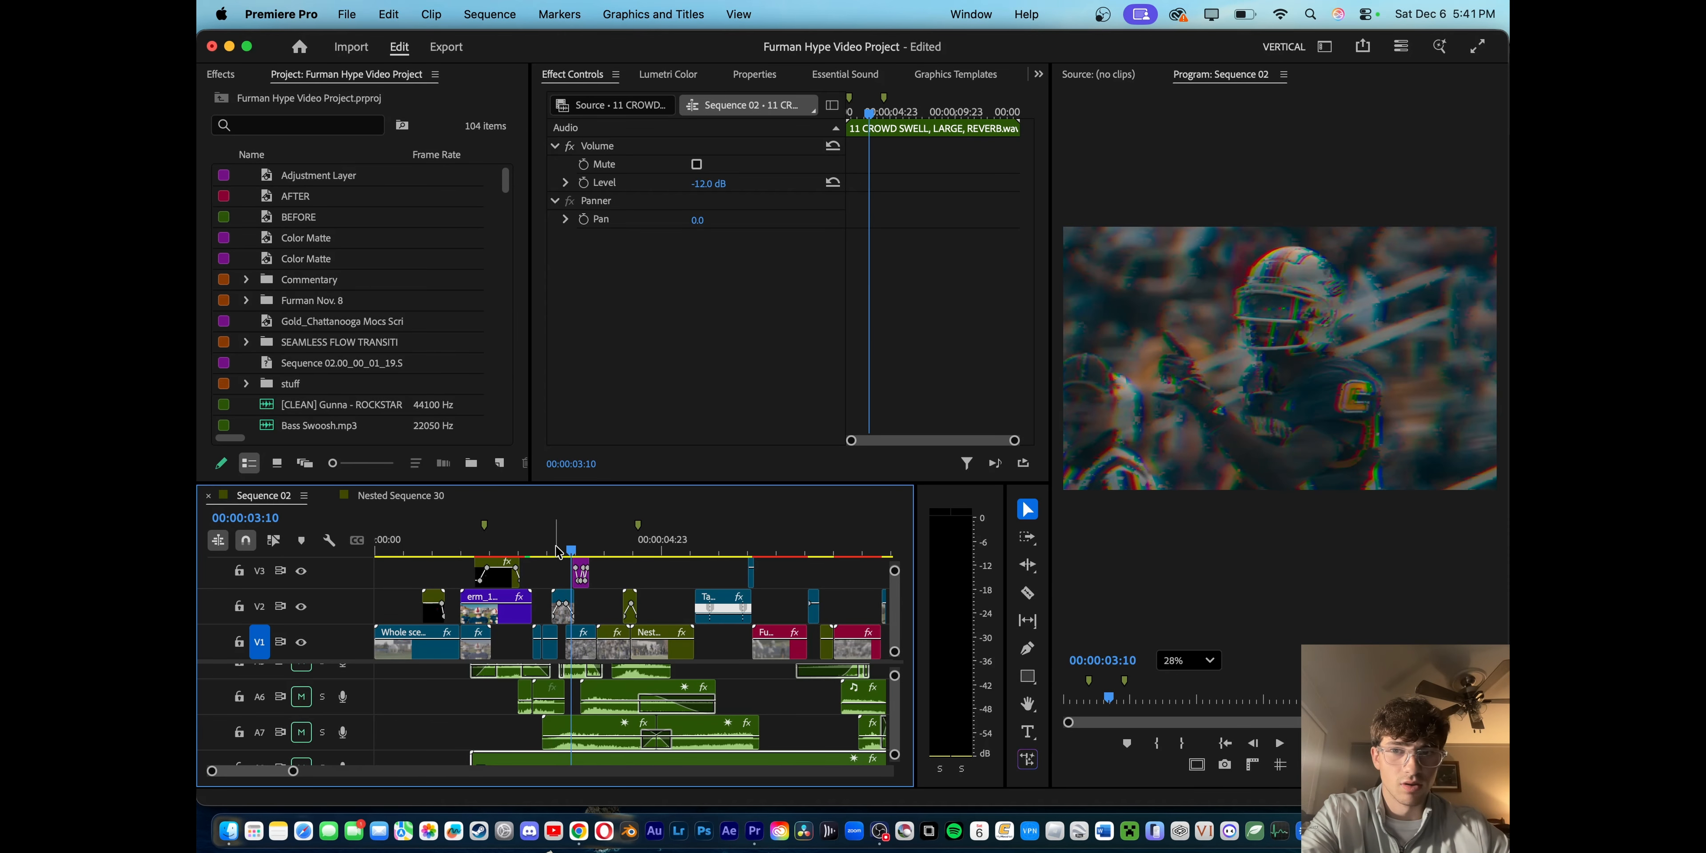
key("space")
key("space")
left_click_drag(531, 551, 505, 550)
key("space")
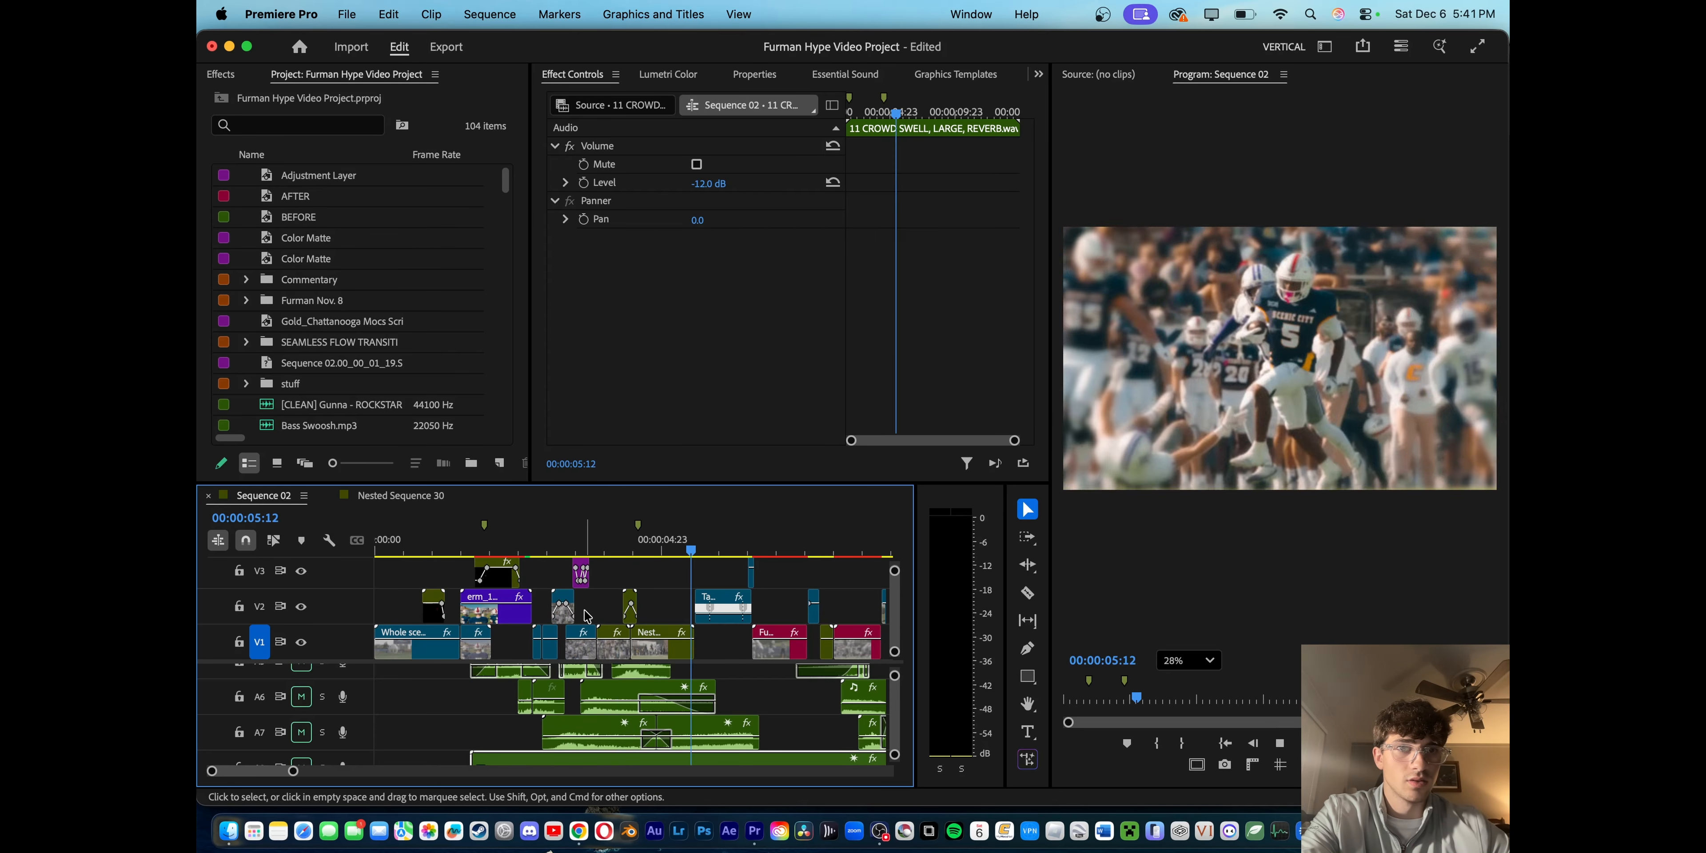
scroll(584, 611, "down", 5)
key("space")
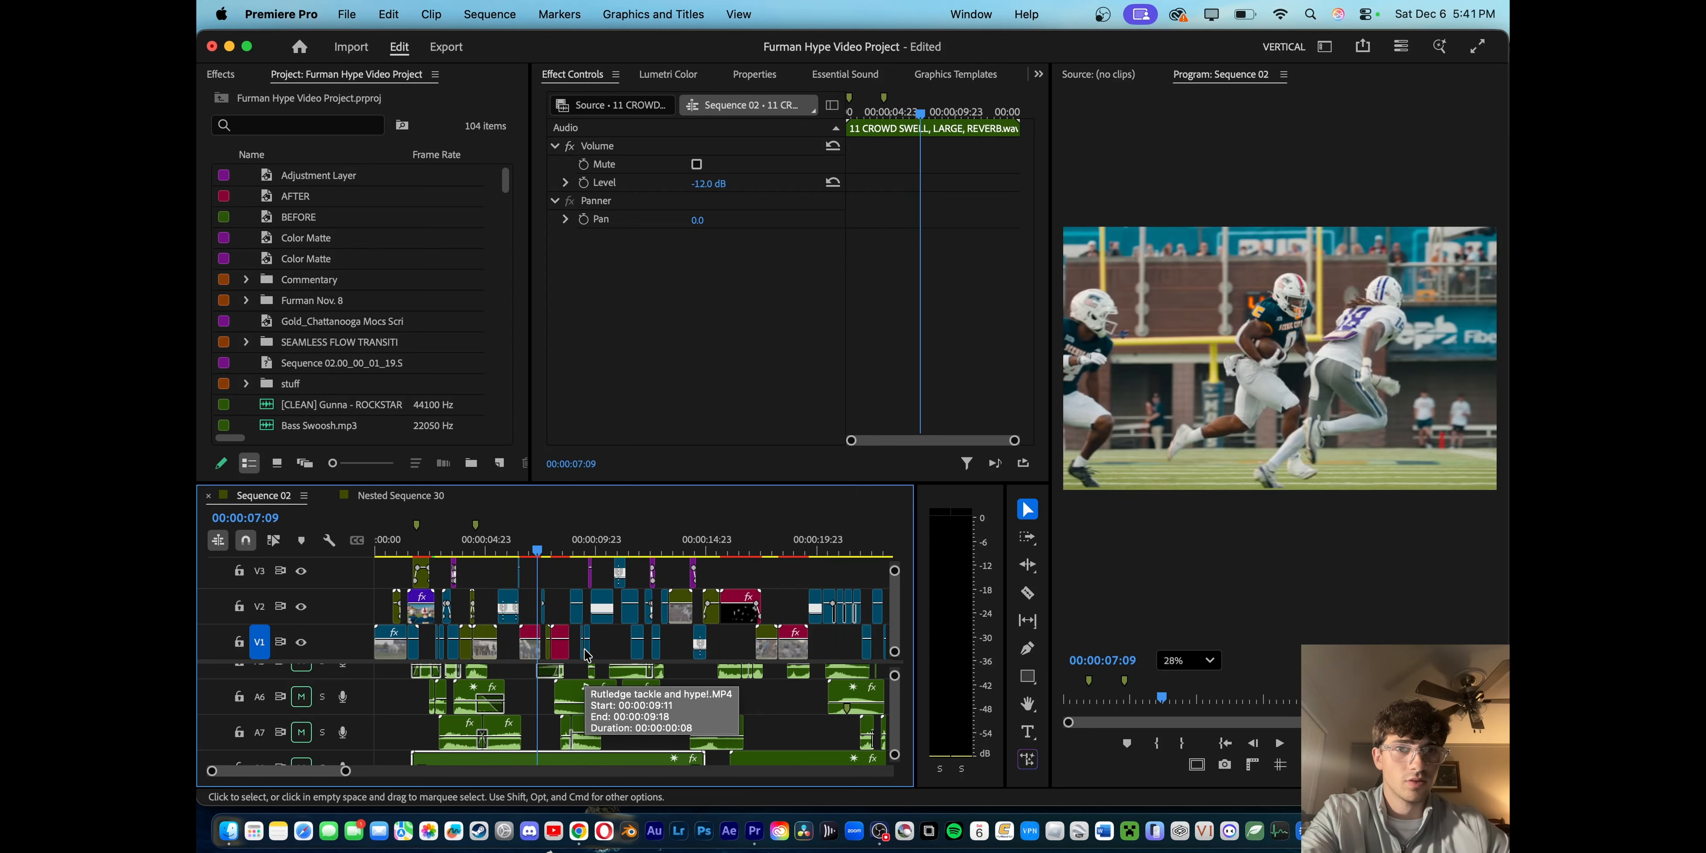
- Check the cut onto the Furman clip on V1 at 00:00:06:14 and replay the sequence from around the start of erm_1.mp4
scroll(530, 616, "up", 5)
left_click(481, 535)
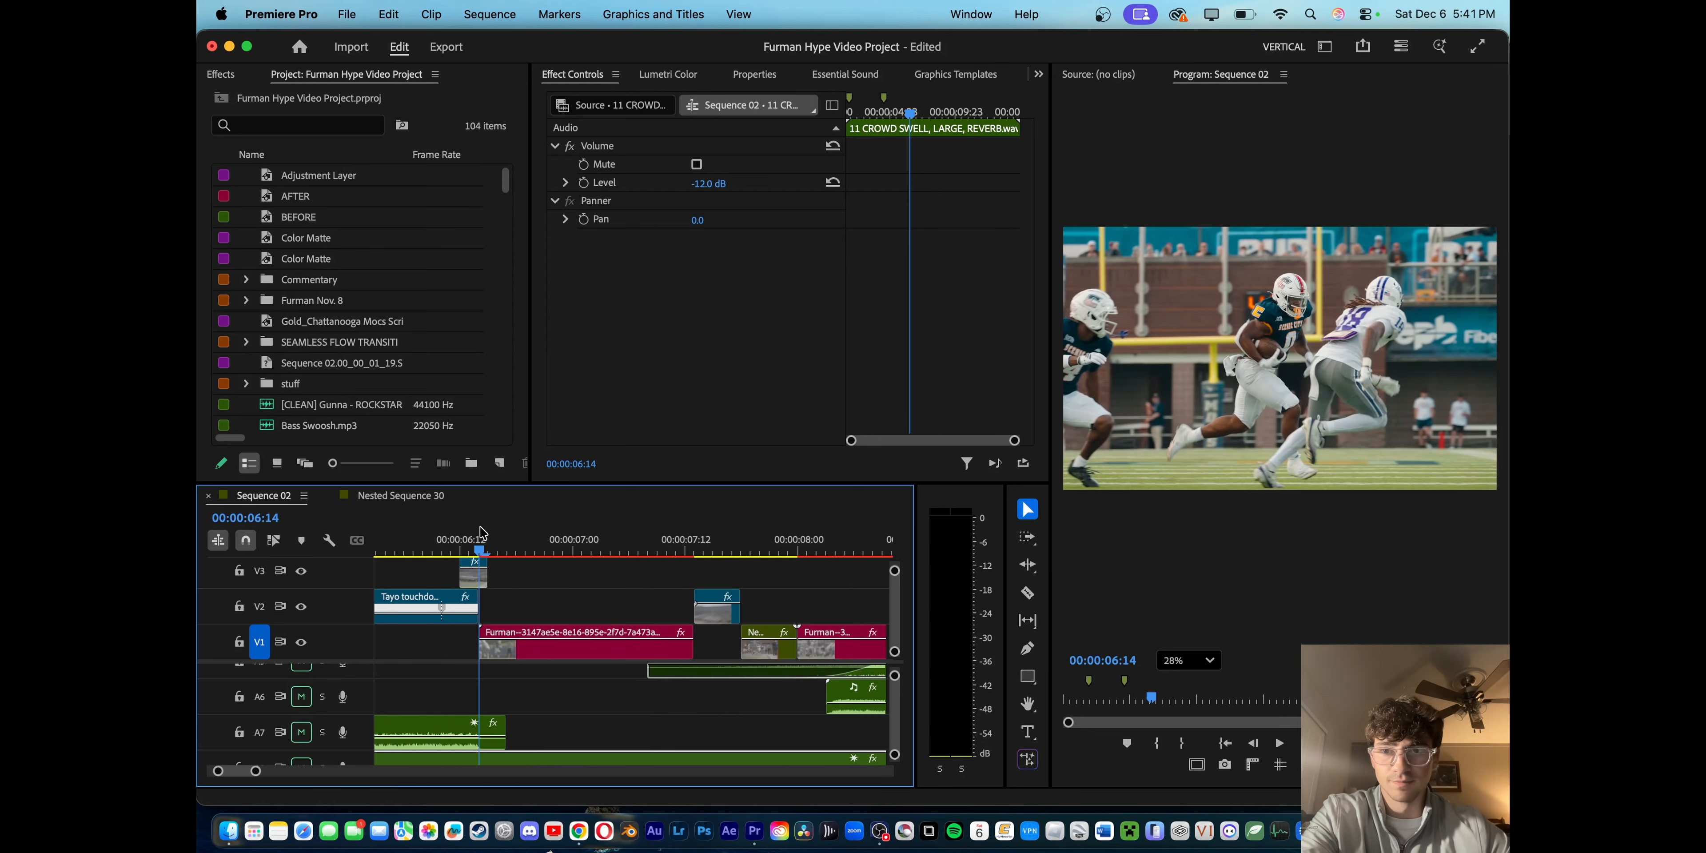
scroll(480, 535, "down", 6)
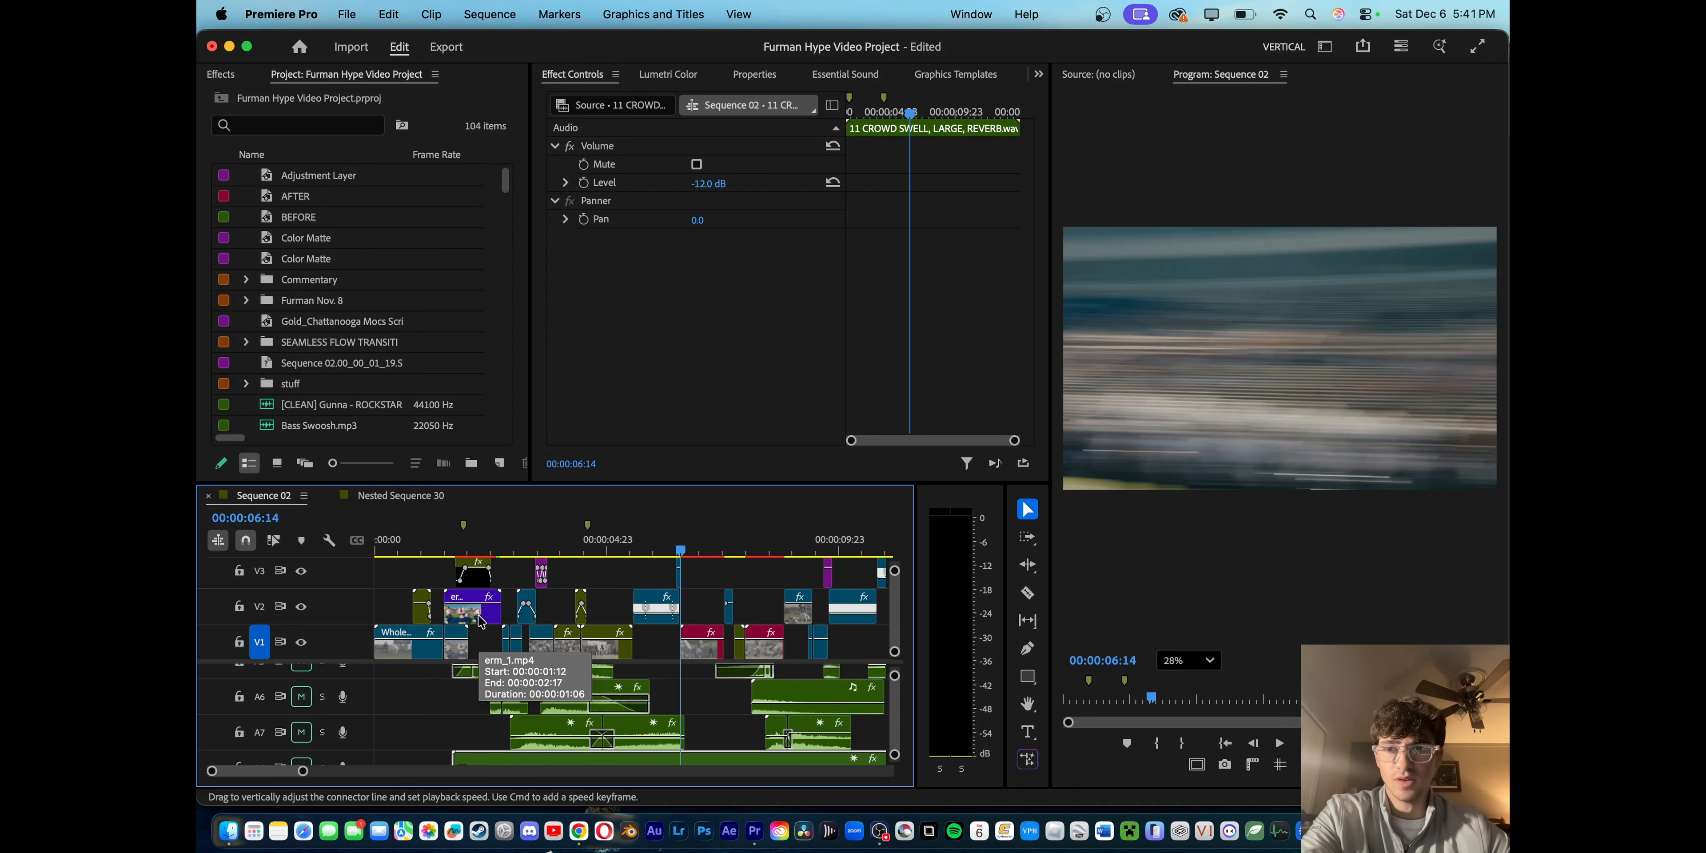
left_click(444, 548)
key("space")
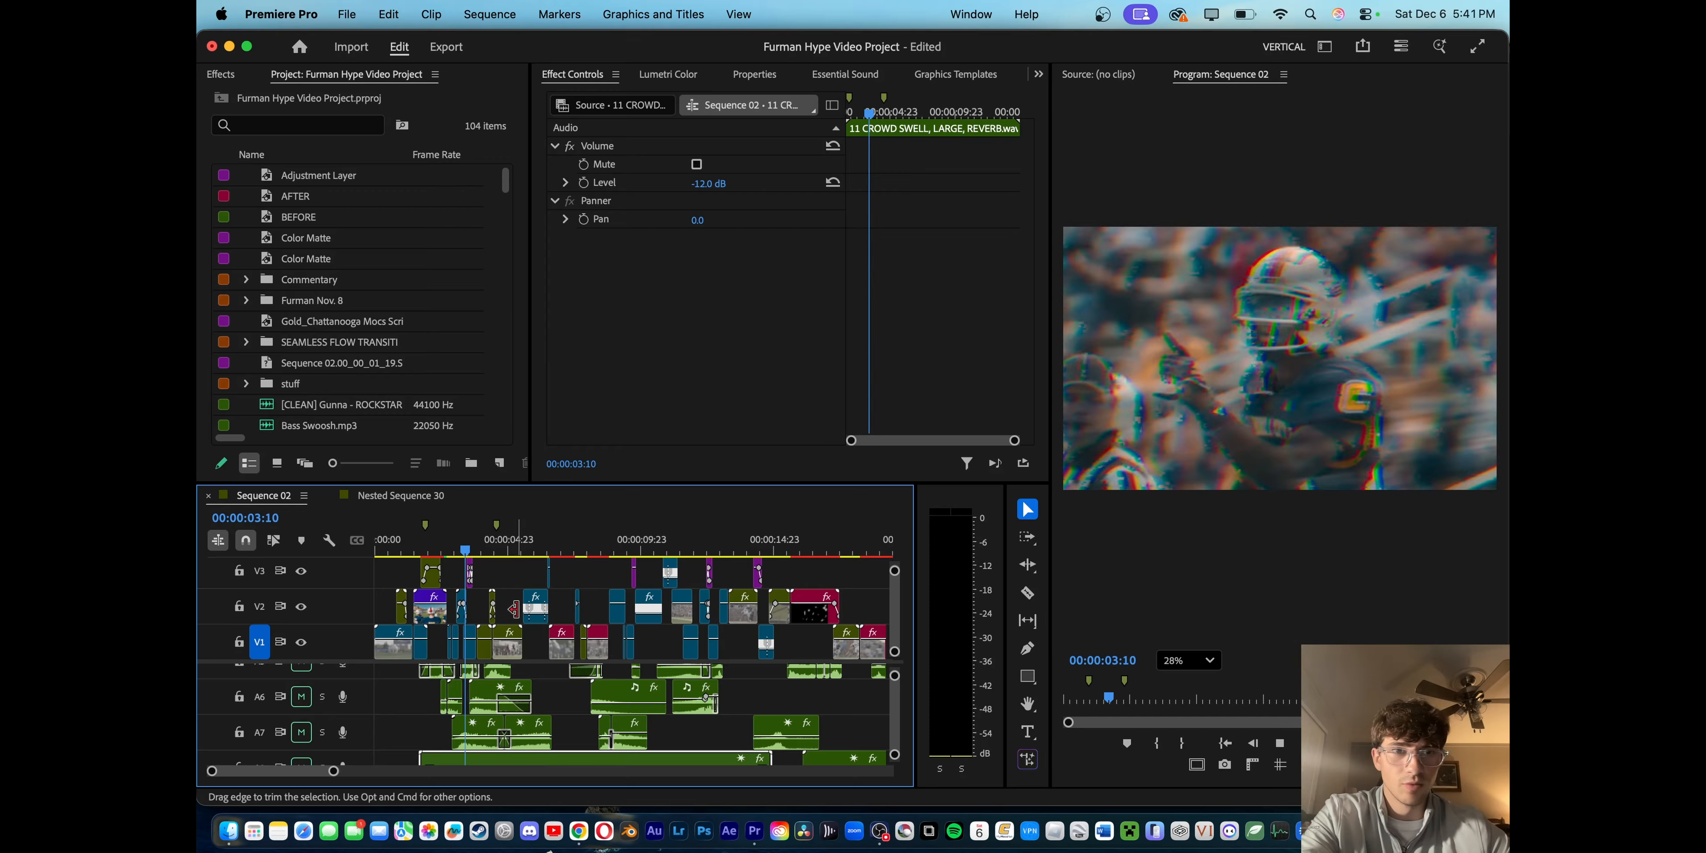
key("space")
key("space")
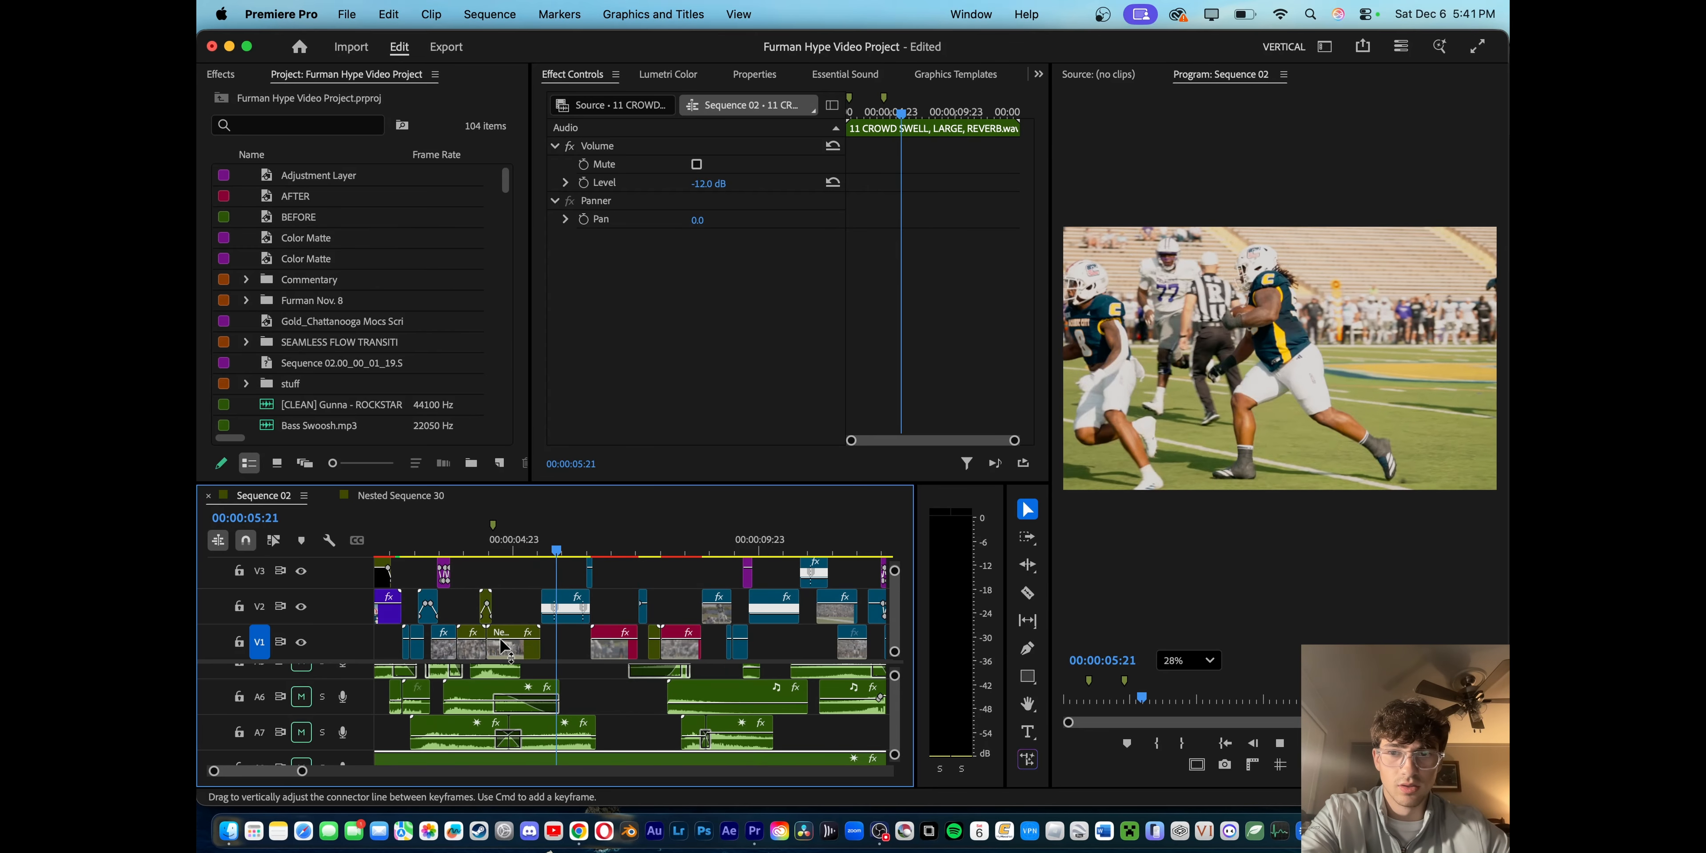
- Play the section leading through the Tayo touchdown clip into the first Furman clip on V1
key("space")
left_click_drag(476, 546, 500, 547)
key("space")
key("space")
key("space")
scroll(560, 626, "up", 3)
key("space")
scroll(543, 633, "up", 3)
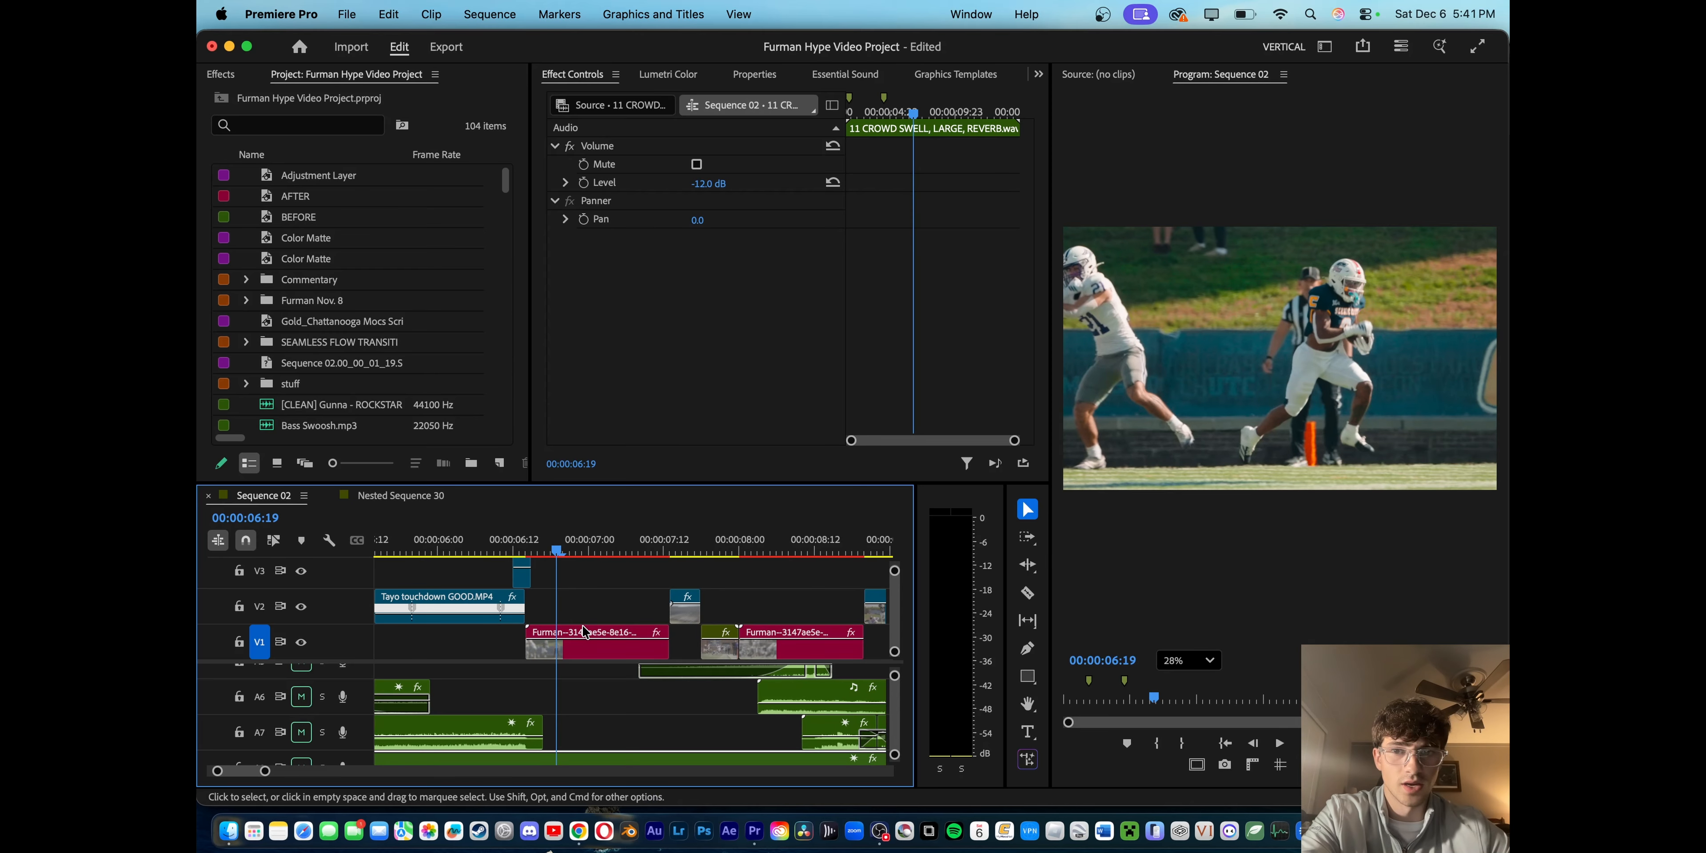
- Select the first Furman clip on V1 and examine its blend between two player shots frame by frame up to 00:00:07:02
left_click(534, 550)
left_click_drag(536, 550, 575, 555)
left_click(586, 654)
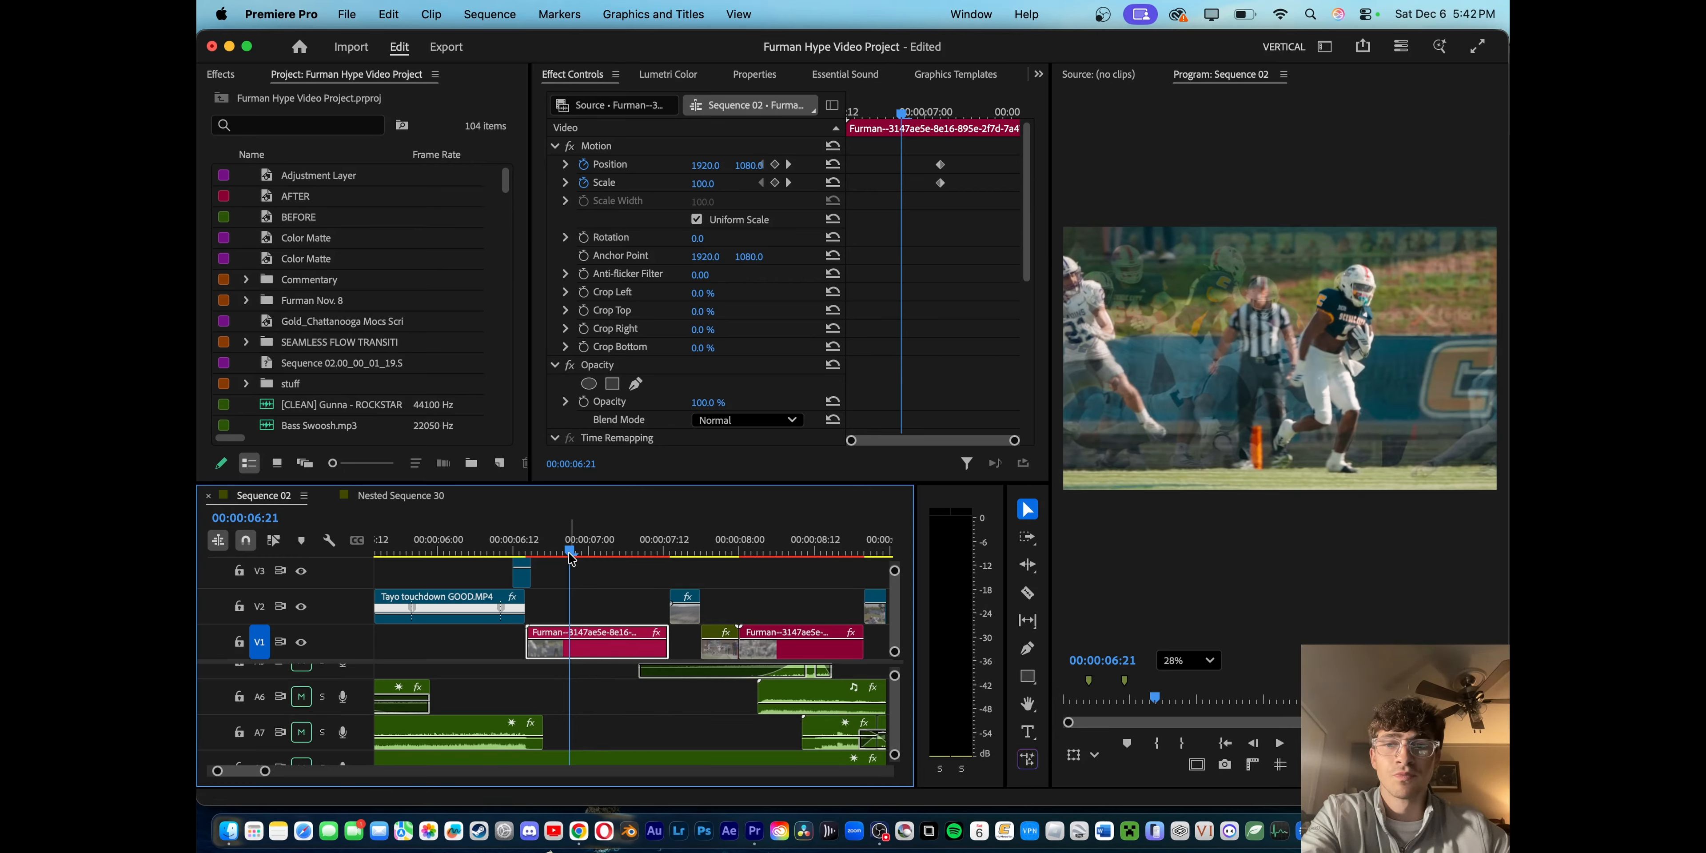
left_click_drag(571, 555, 586, 554)
key("Right")
key("Right")
key("Right")
key("Right")
key("Right")
key("Right")
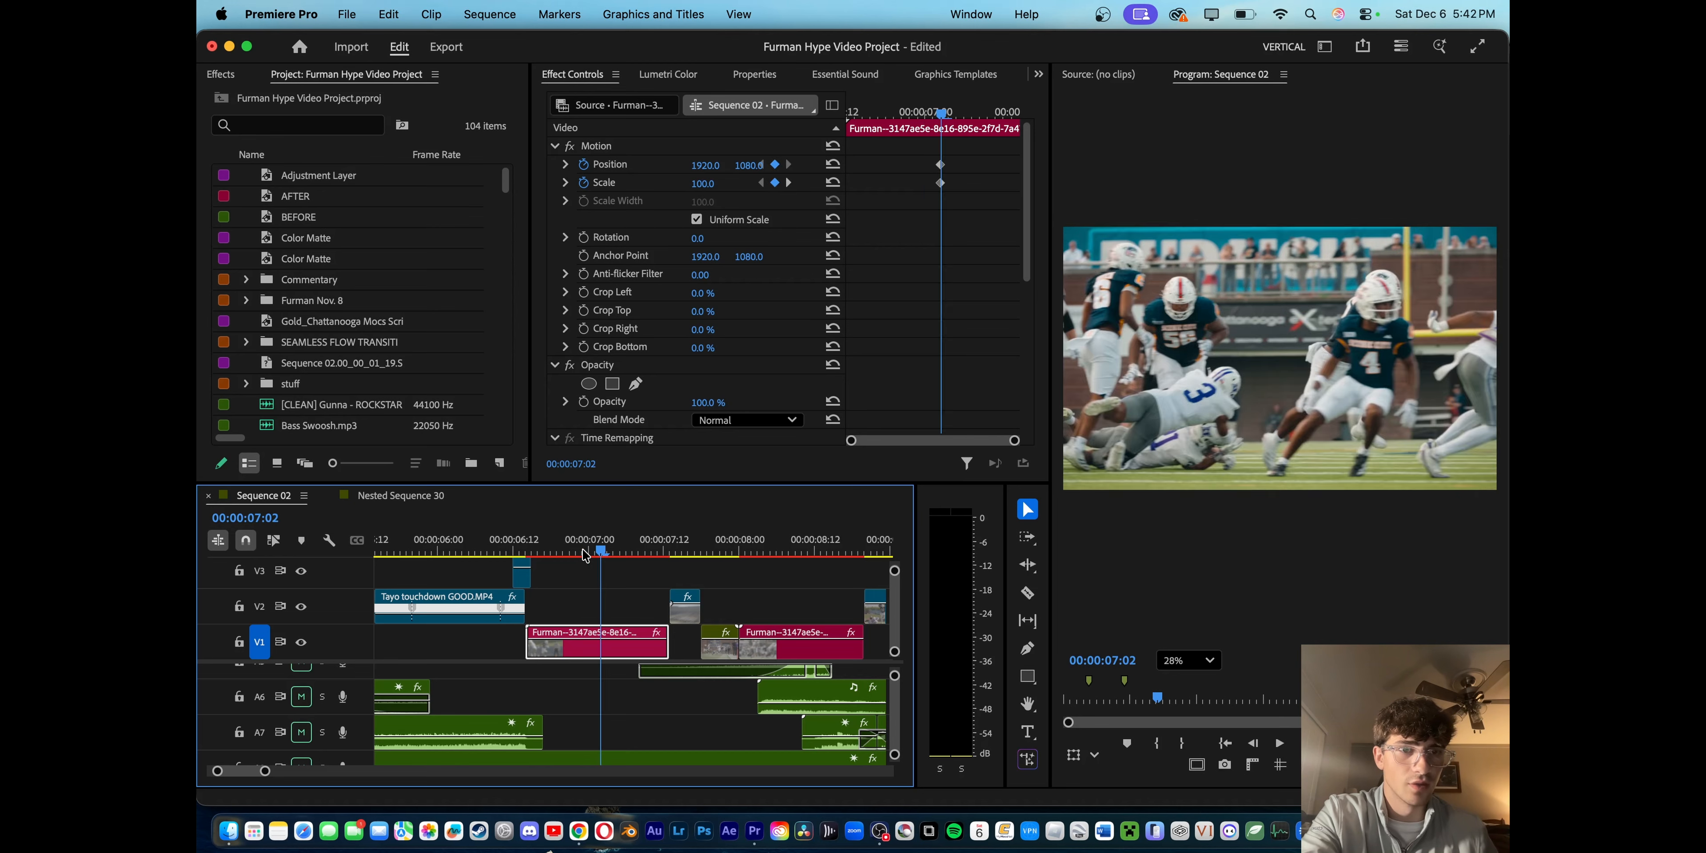
key("Left")
key("Left")
key("Left")
key("Left")
key("Left")
key("Left")
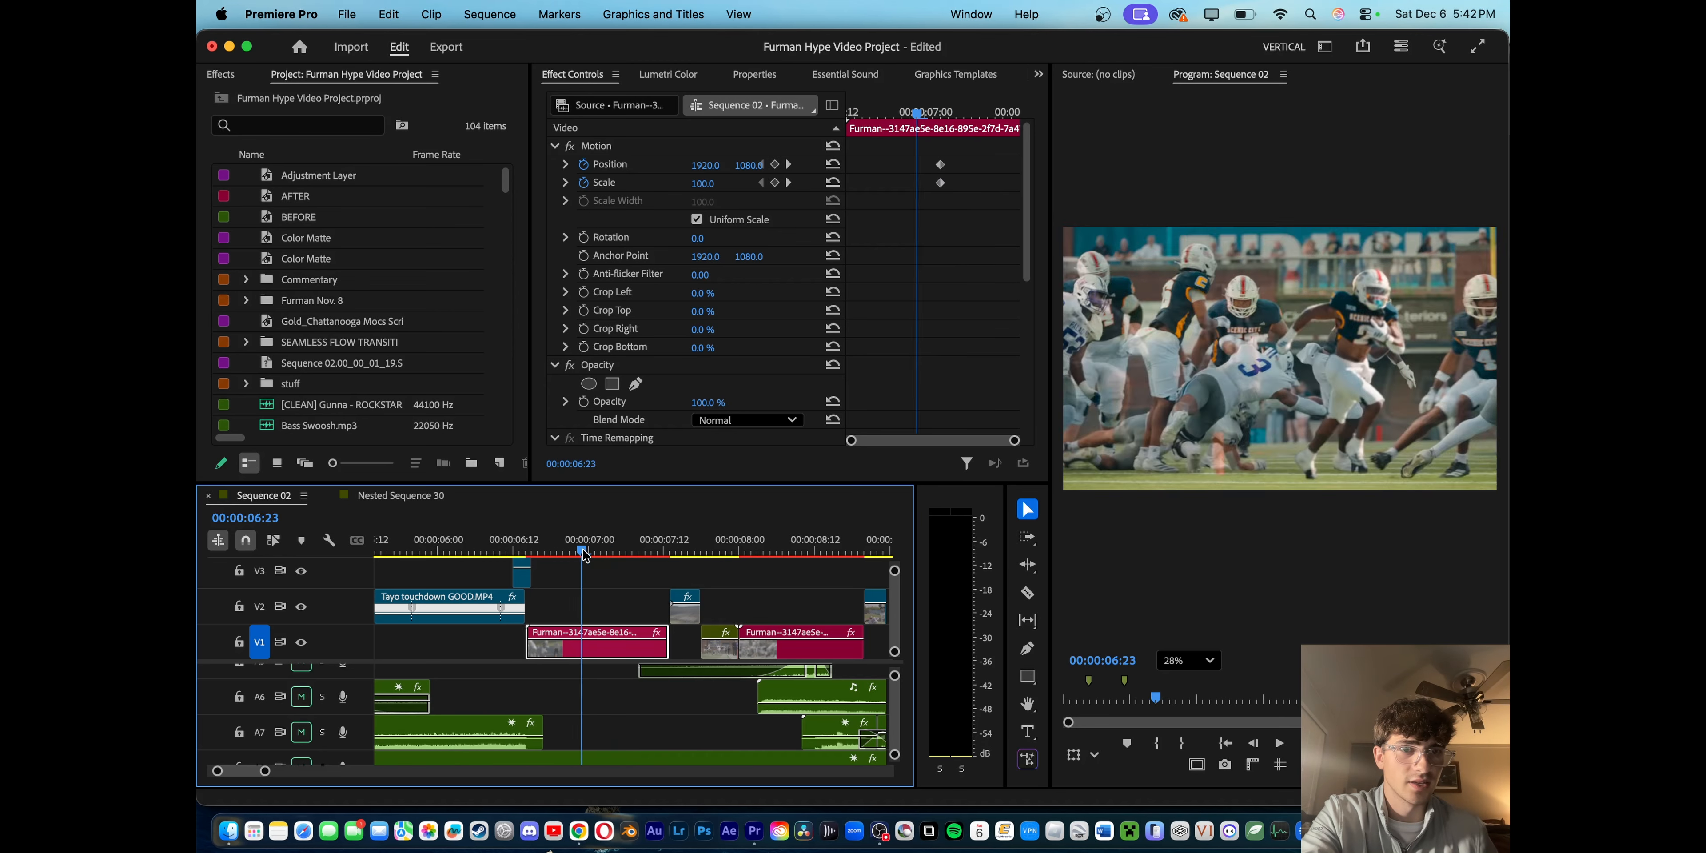
- Step frame by frame through the first Furman clip on V1 between 00:00:06:23 and 00:00:07:05 to examine the blend between players
key("Right")
key("Right")
key("Right")
key("Right")
key("Right")
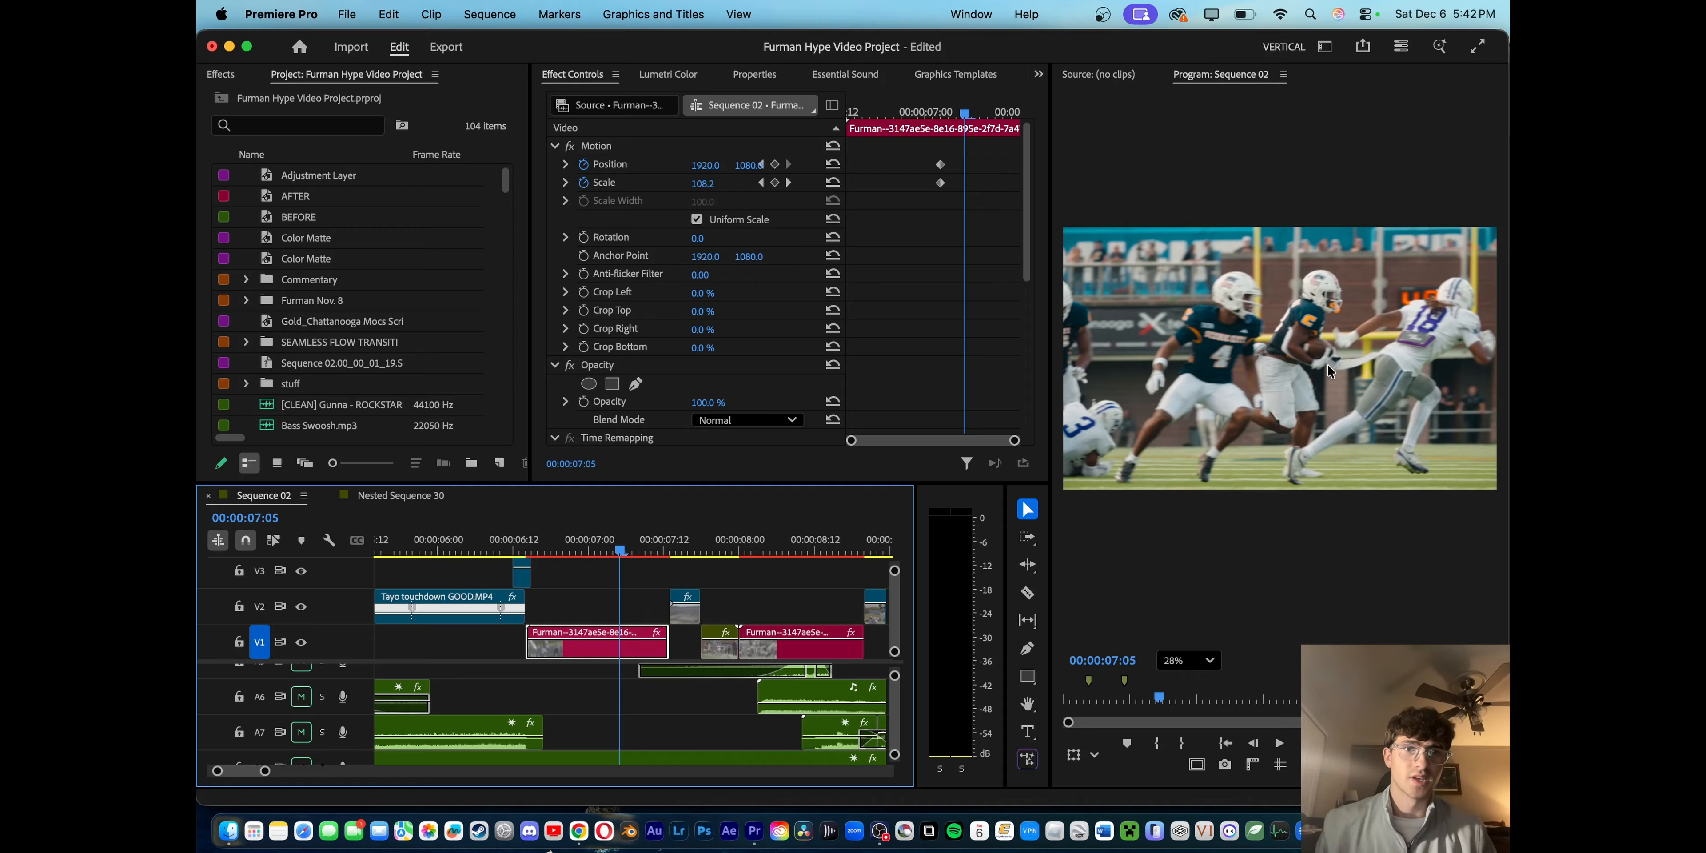
key("Left")
key("Left")
key("Left")
key("Left")
key("Left")
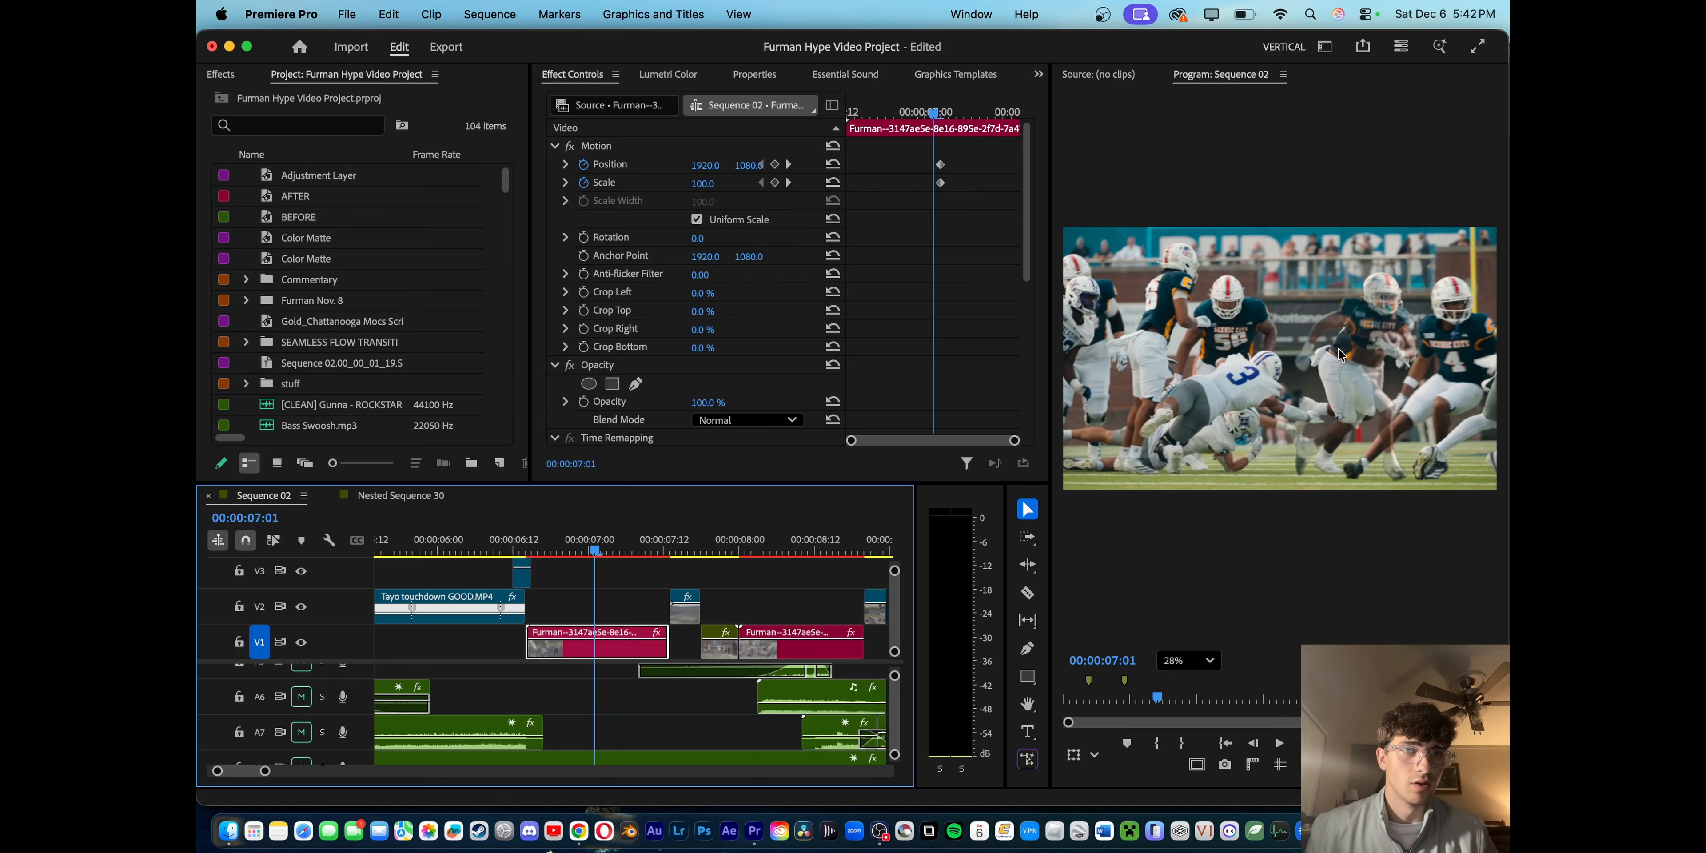
- Examine the Position and Scale keyframes at 00:00:07:02 against the surrounding frames, stepping back to 00:00:06:21
key("Right")
key("Right")
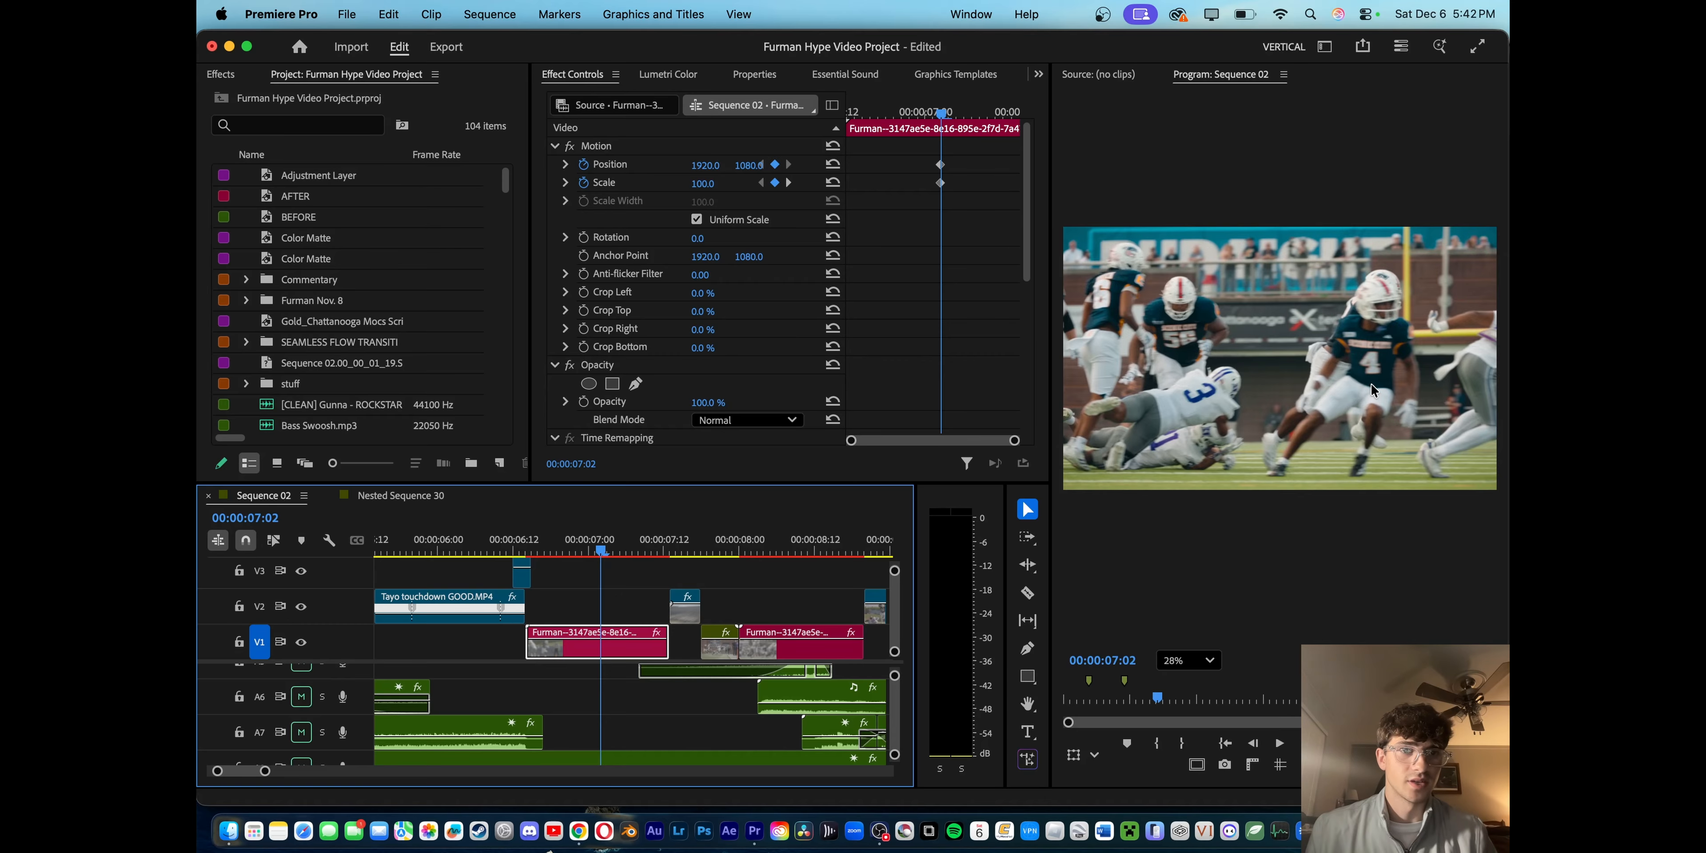
key("Right")
key("Right")
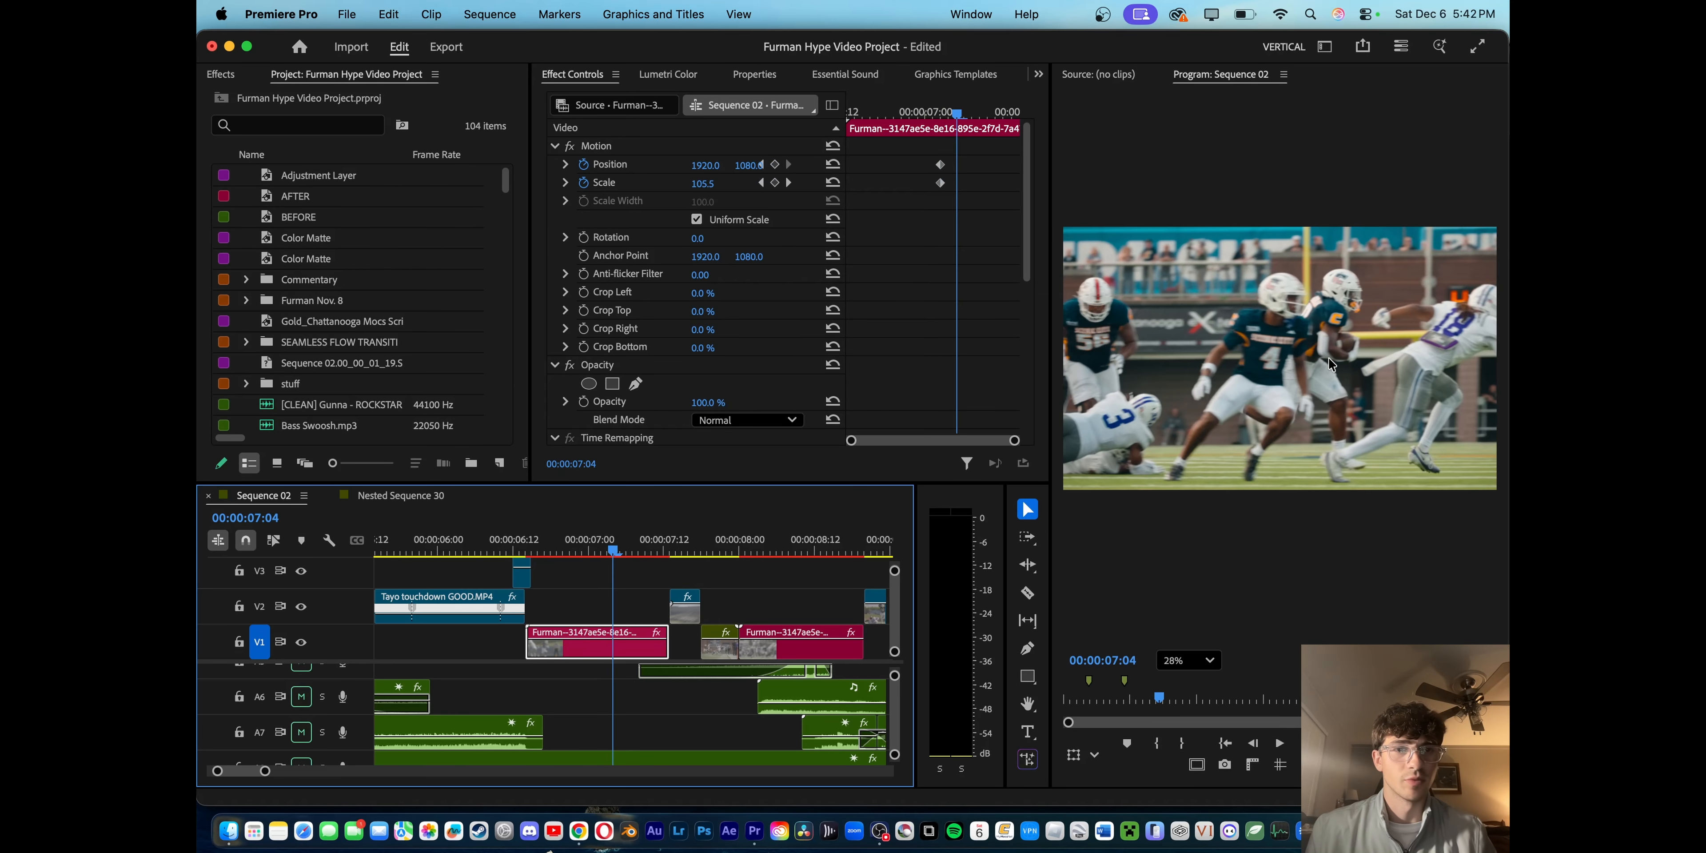
key("Right")
key("Left")
key("Left")
key("Left")
key("Left")
key("Left")
key("Left")
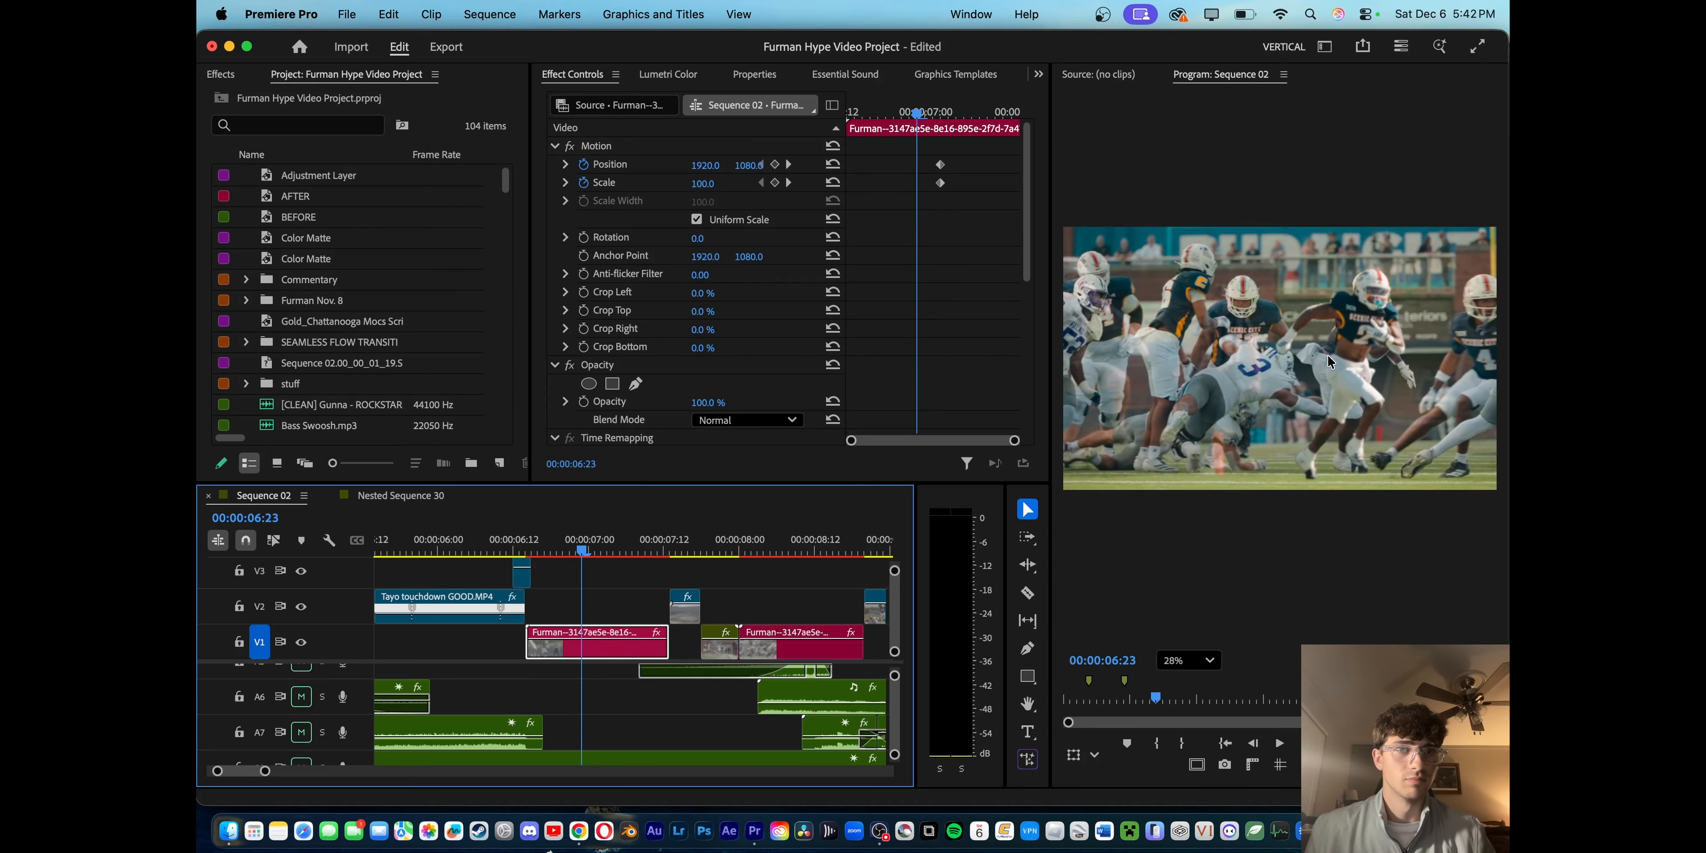
key("Left")
key("Left")
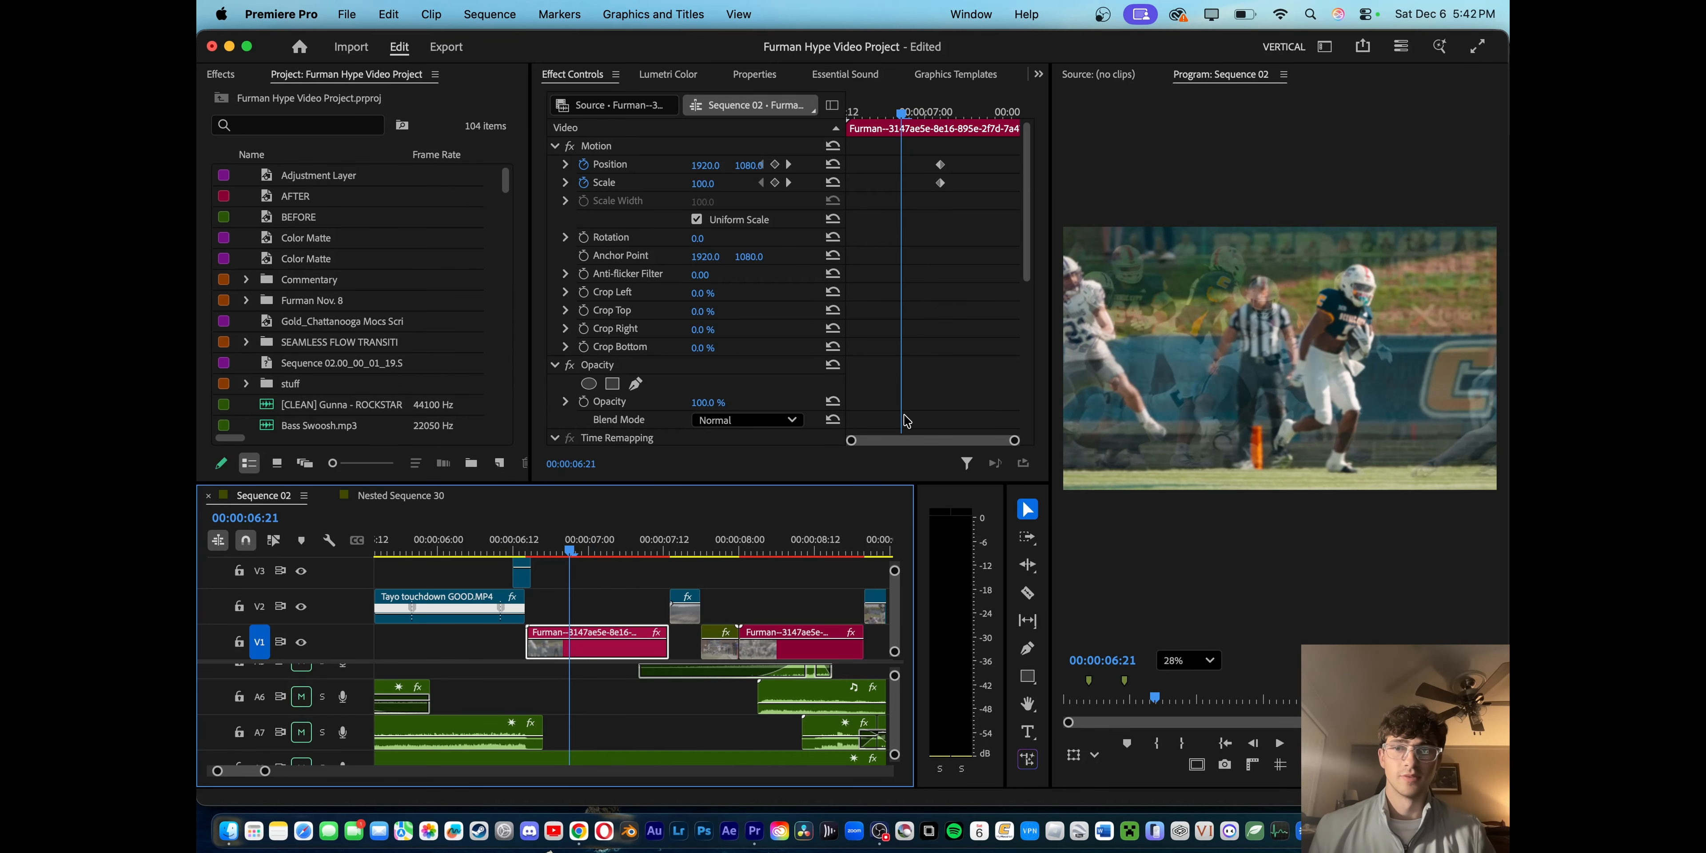
- Play on to the airborne football shot near 00:00:09:19 and listen to its sound effect with track A3 soloed
left_click(539, 534)
key("space")
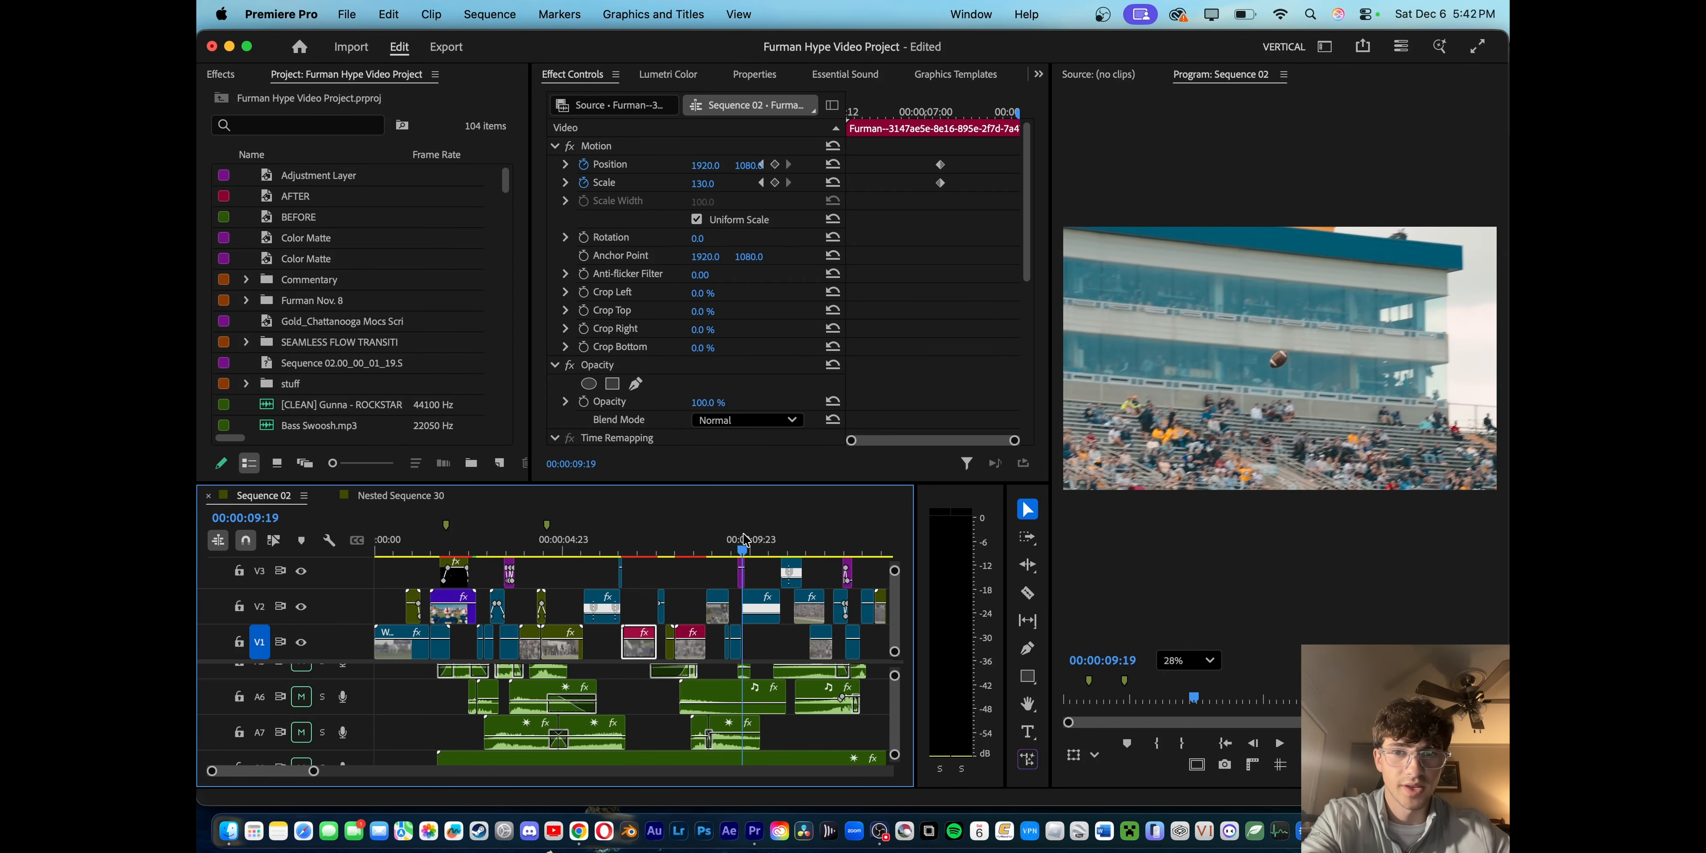
left_click_drag(743, 533, 742, 534)
scroll(748, 691, "up", 5)
key("=")
left_click(322, 708)
key("space")
key("space")
left_click(322, 707)
- Check windy riser.wav on A3 and replay from the airborne football shot through to 00:00:12:21
scroll(724, 740, "right", 2)
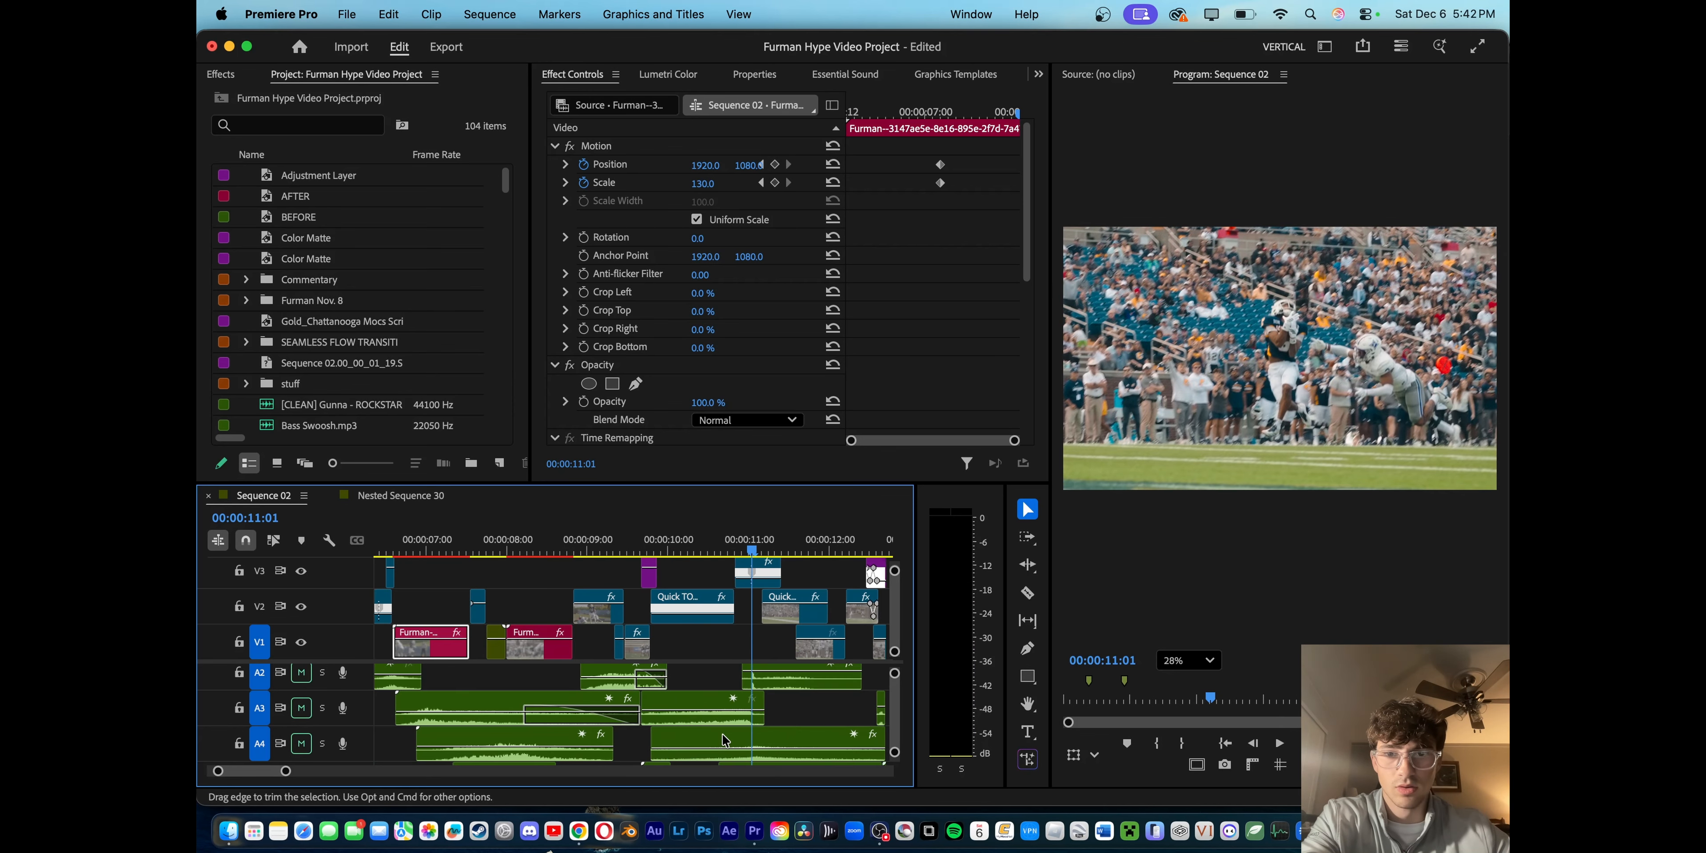
scroll(725, 740, "right", 1)
scroll(724, 740, "up", 2)
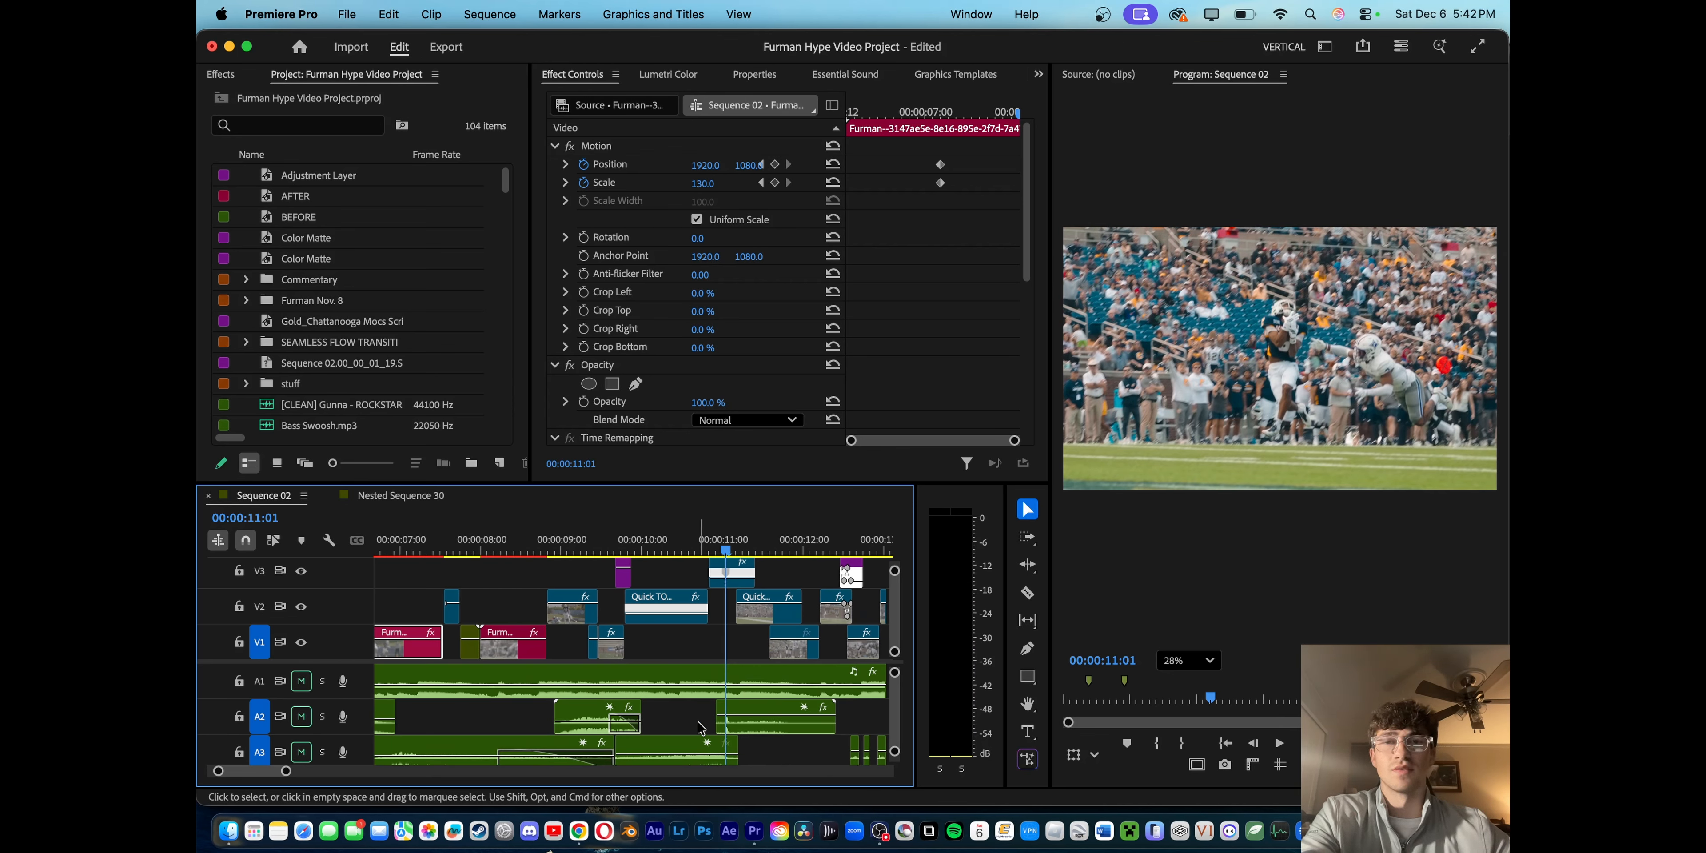
scroll(700, 729, "down", 2)
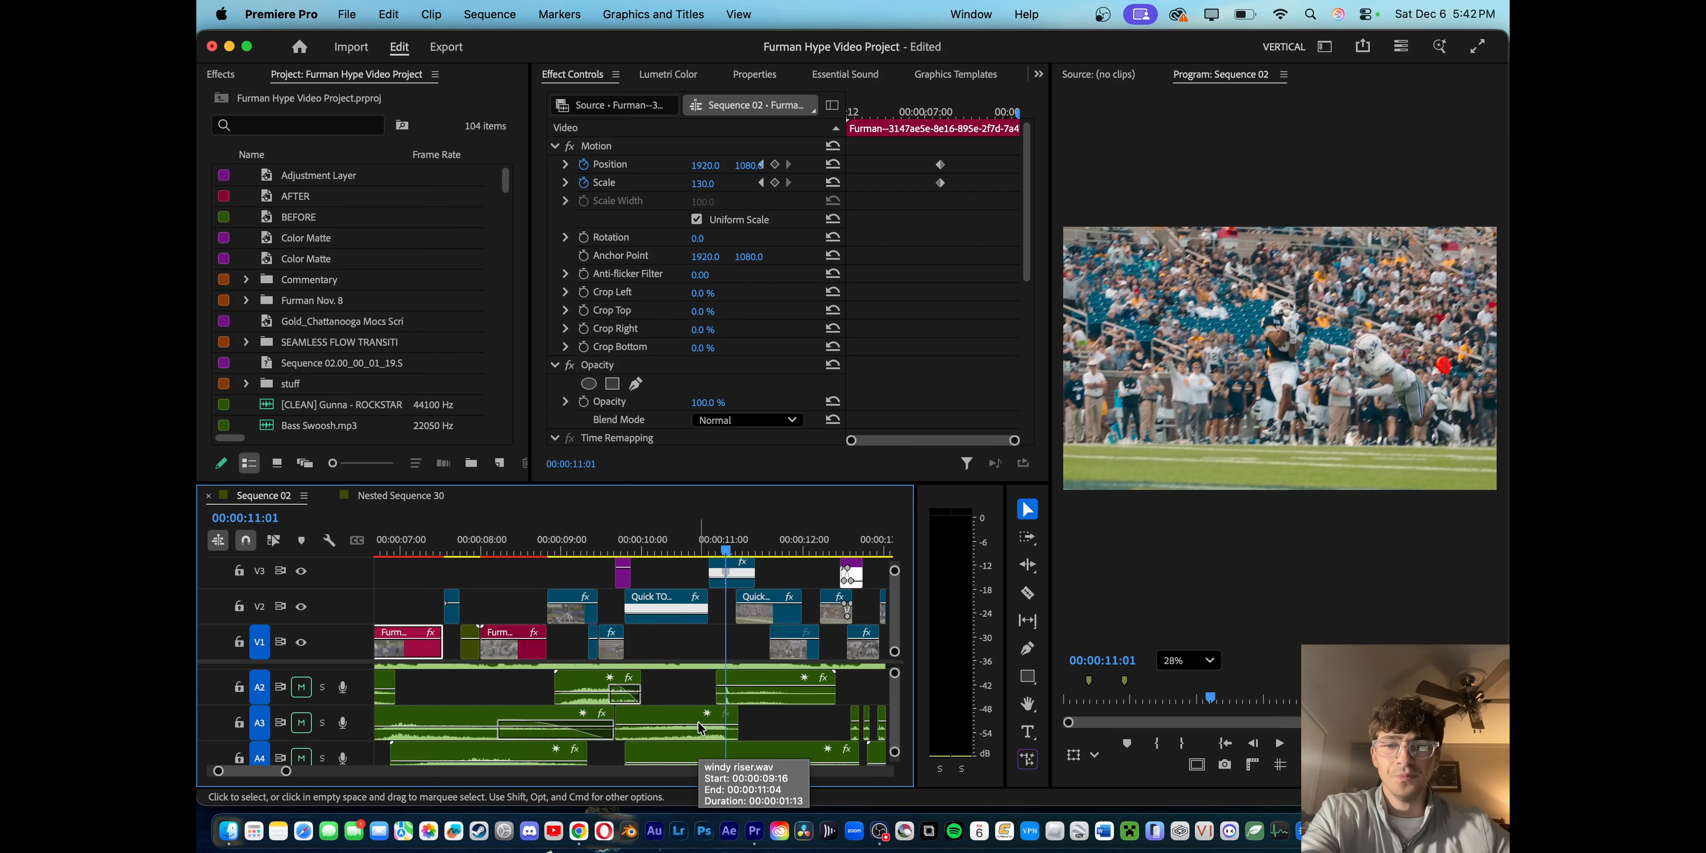
left_click(633, 552)
key("space")
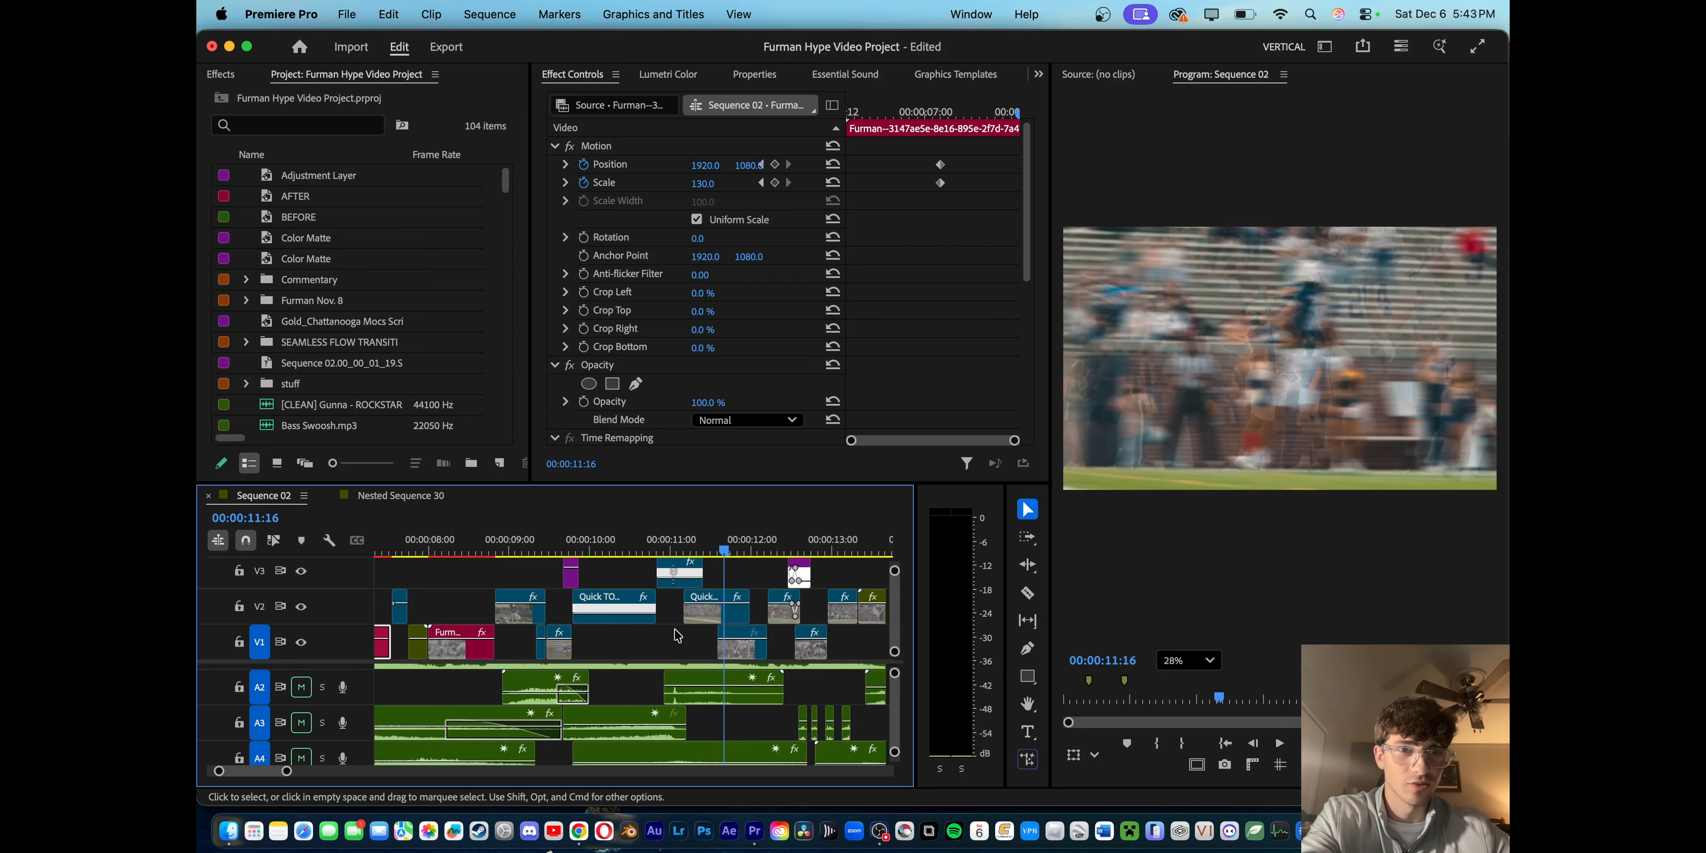
key("space")
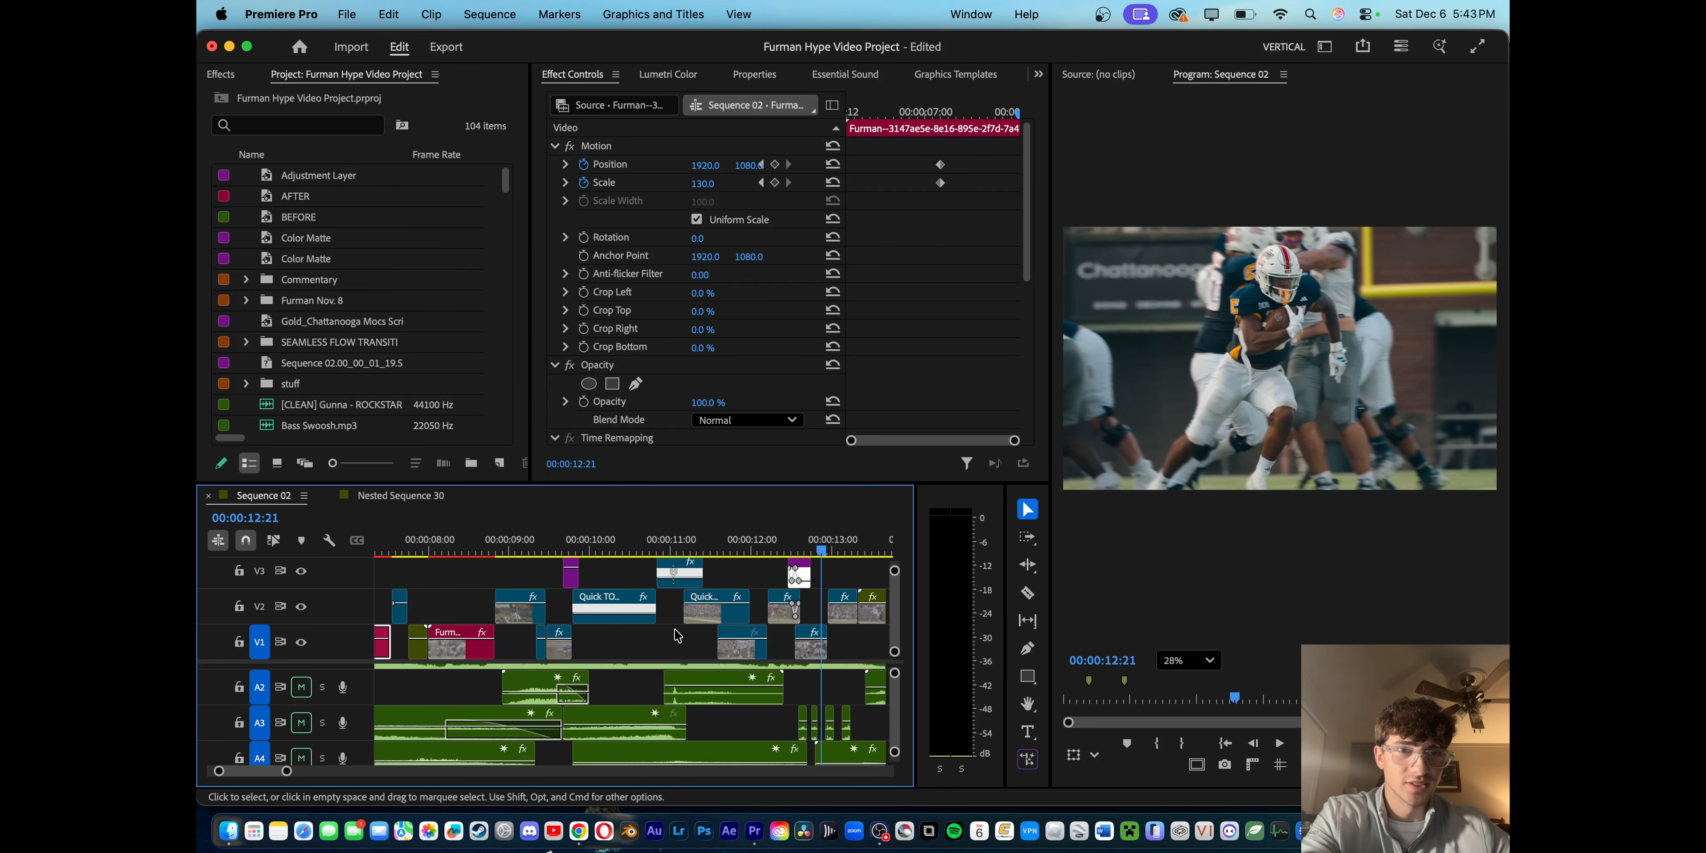
- Scrub through the white slide transition between the two runner shots from 00:00:12:12 to 00:00:12:19
scroll(778, 598, "right", 2)
left_click_drag(683, 544, 714, 543)
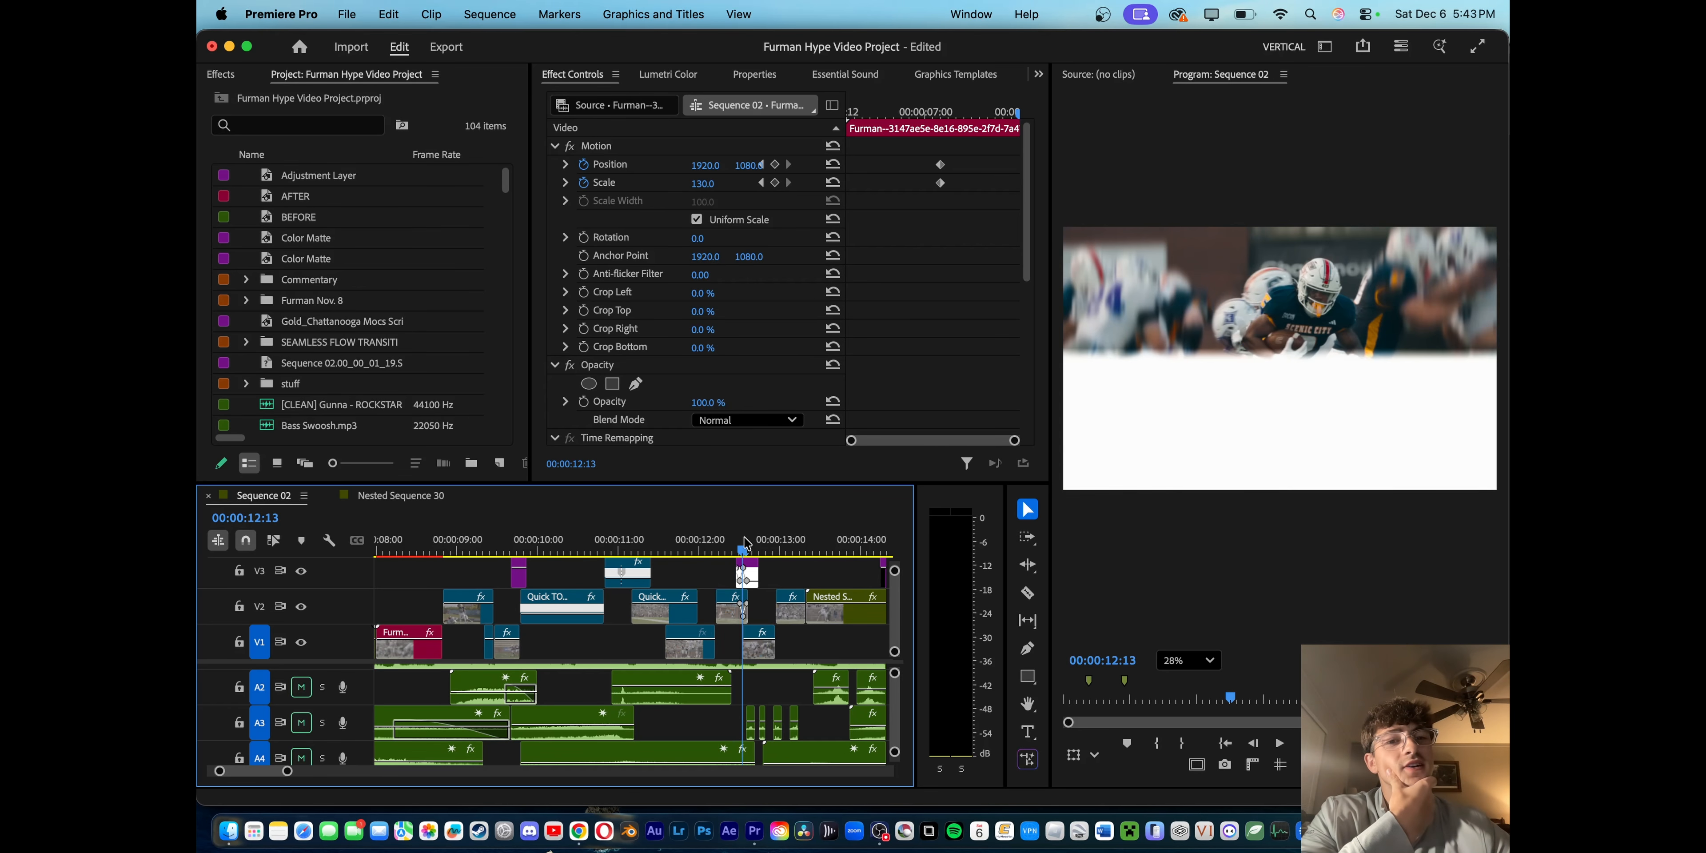
left_click_drag(740, 544, 734, 543)
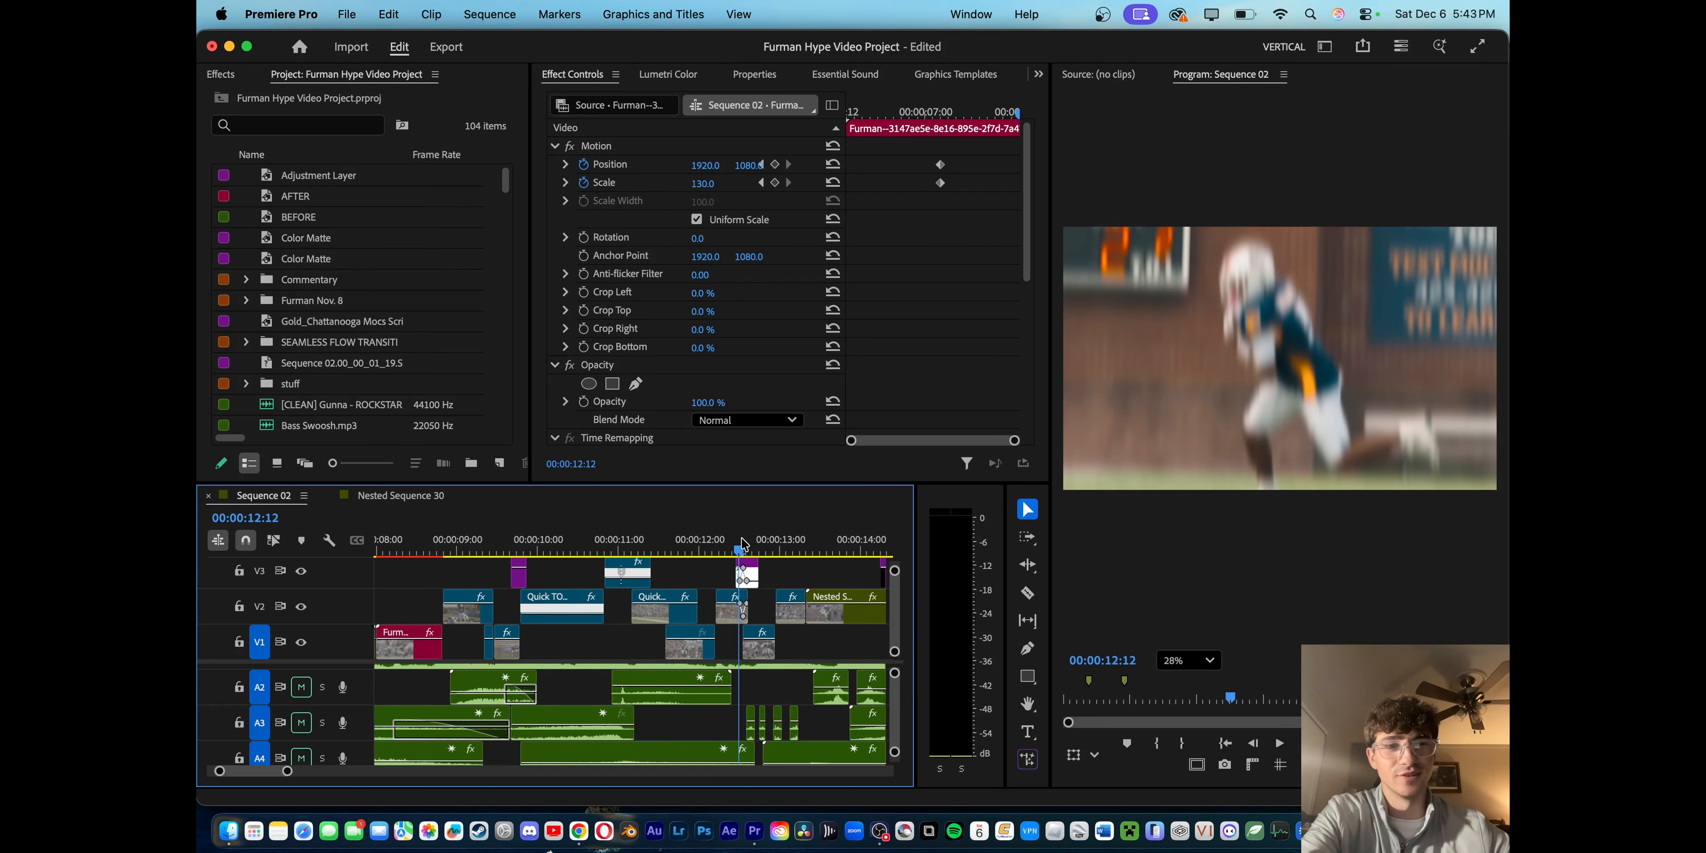
mouse_move(743, 544)
left_mouse_down()
mouse_move(722, 544)
mouse_move(762, 543)
left_mouse_up()
scroll(744, 652, "right", 3)
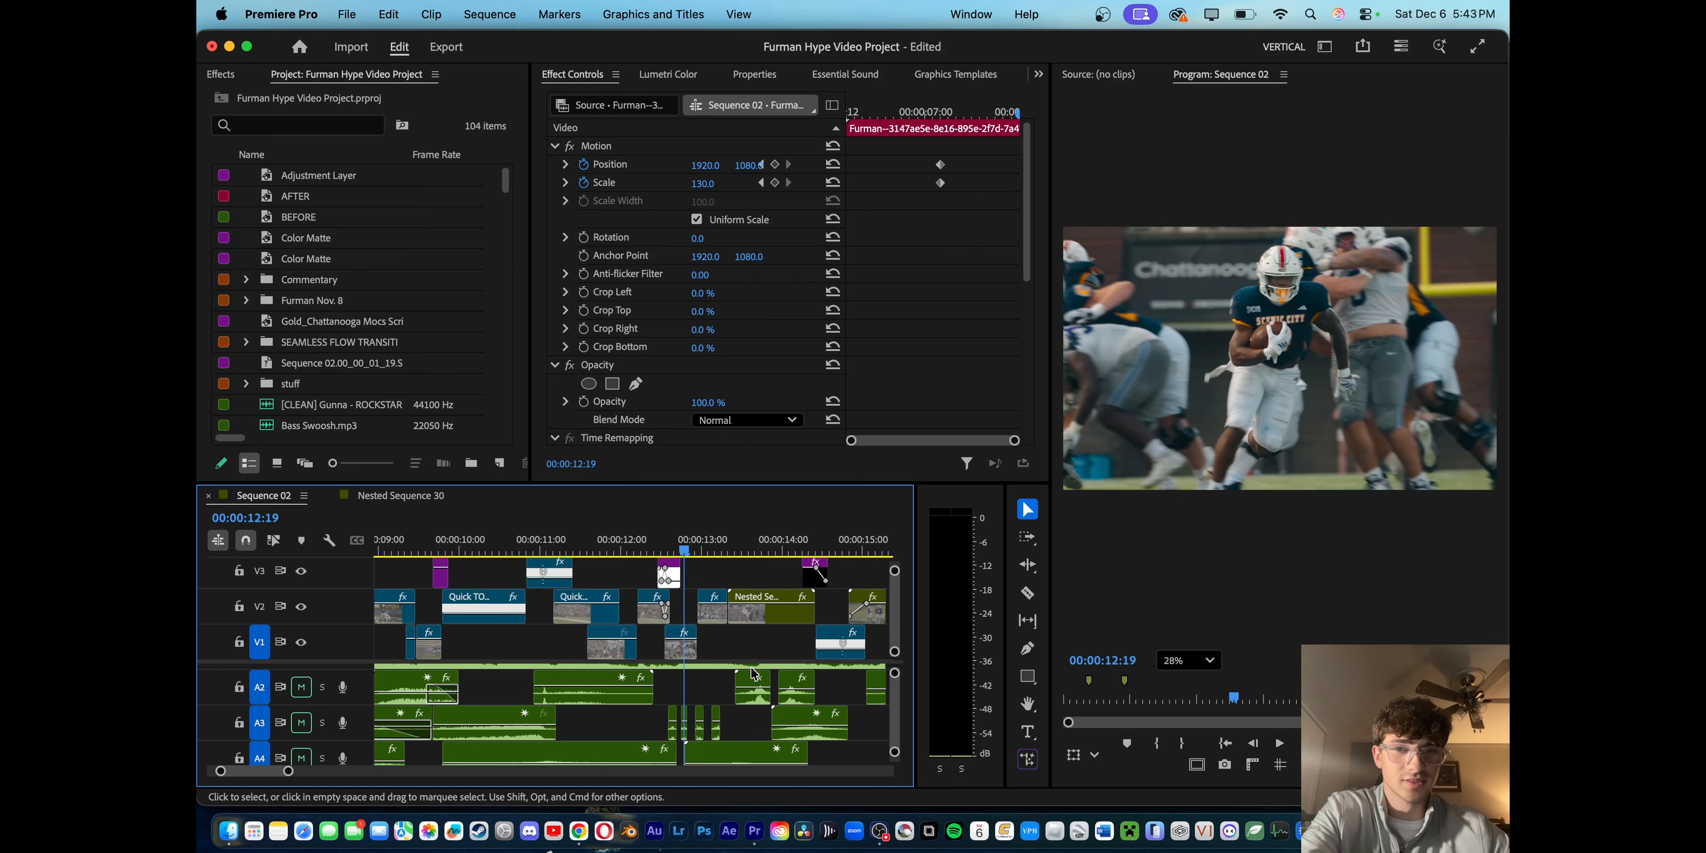
- Play from just before the white slide transition through to the diving catch shot at 00:00:13:13
left_click(624, 545)
key("minus")
key("minus")
key("space")
key("space")
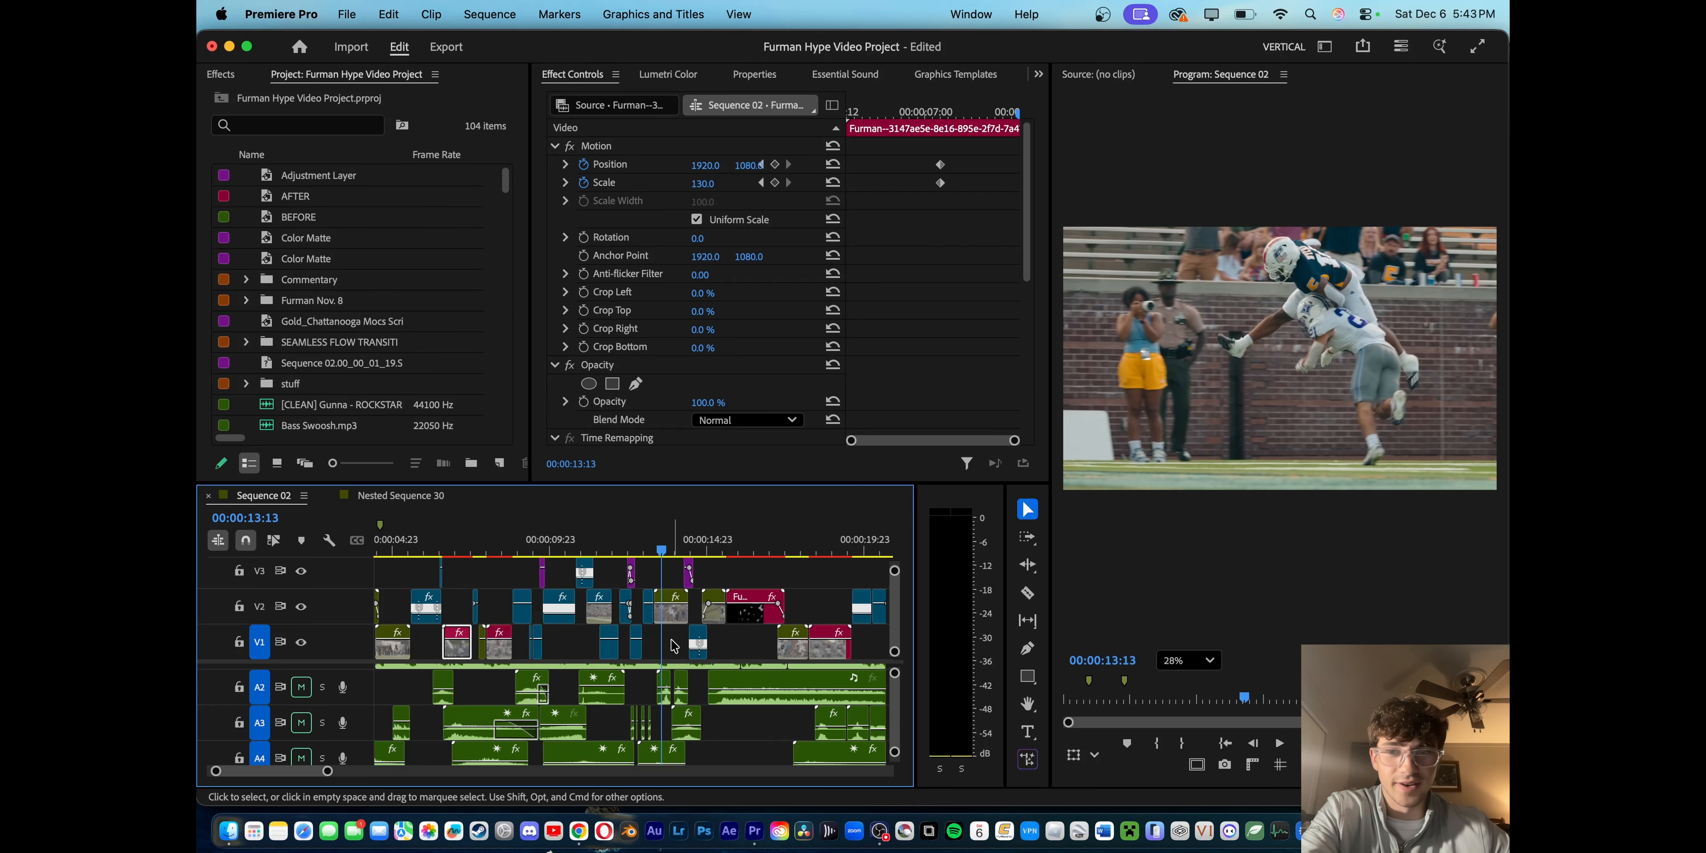
- Solo track A4 to listen to the whoosh around the diving catch up to 00:00:14:11, and unsolo it
scroll(670, 713, "down", 2)
scroll(655, 719, "down", 1)
key("equal")
left_click(322, 715)
key("space")
left_click(634, 552)
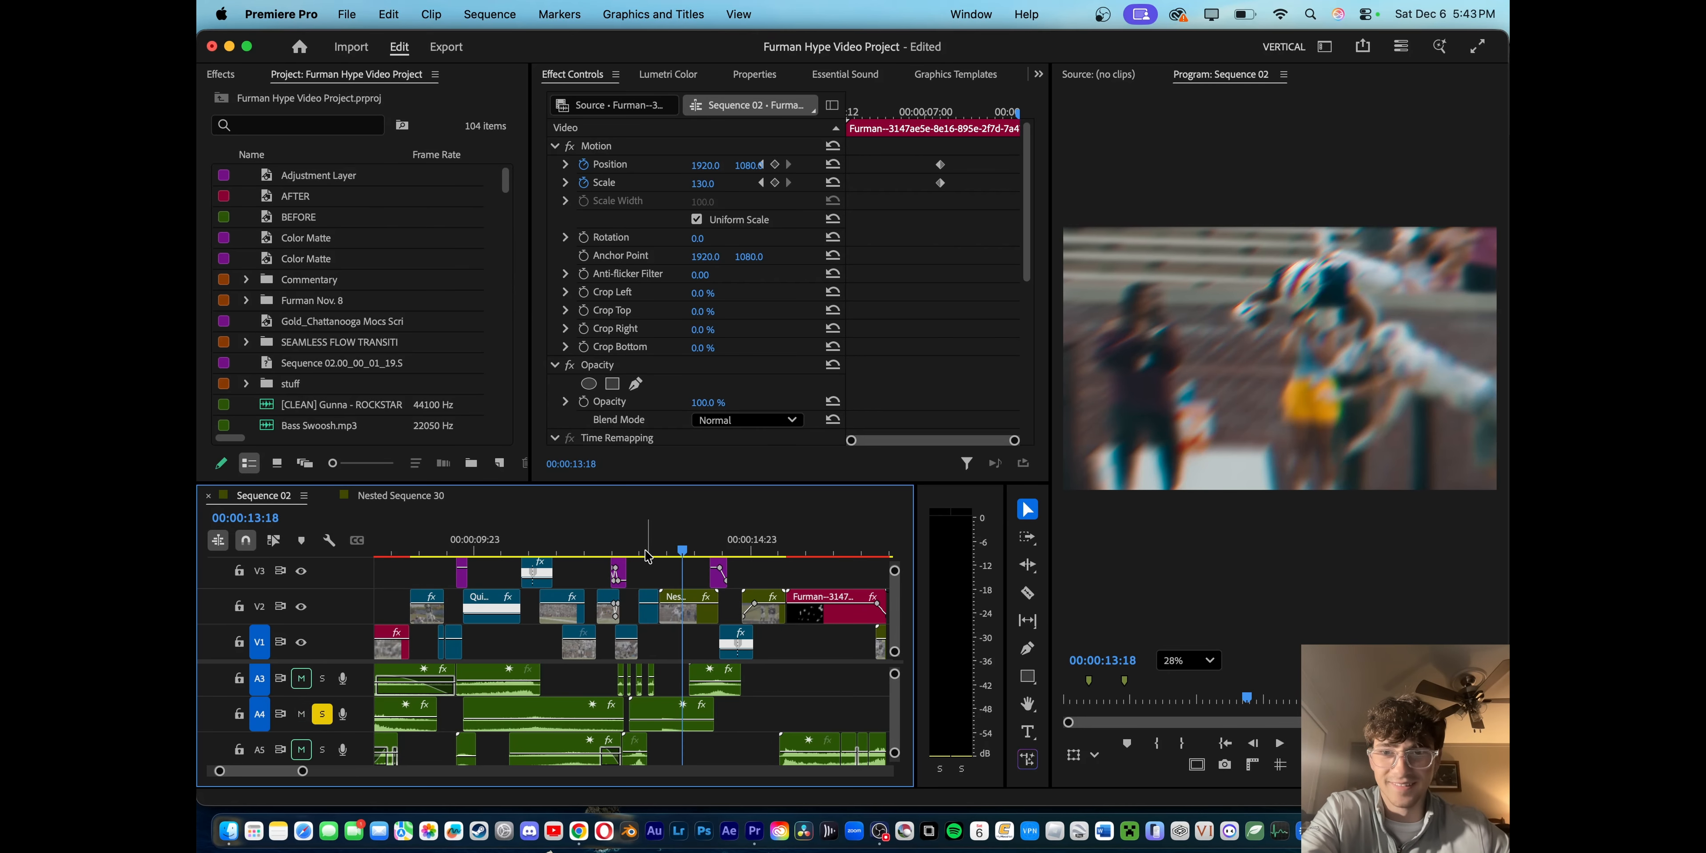
key("space")
left_click(322, 714)
- Examine how the sound effects are layered on tracks A3 to A6 around 00:00:14:11
key("minus")
key("minus")
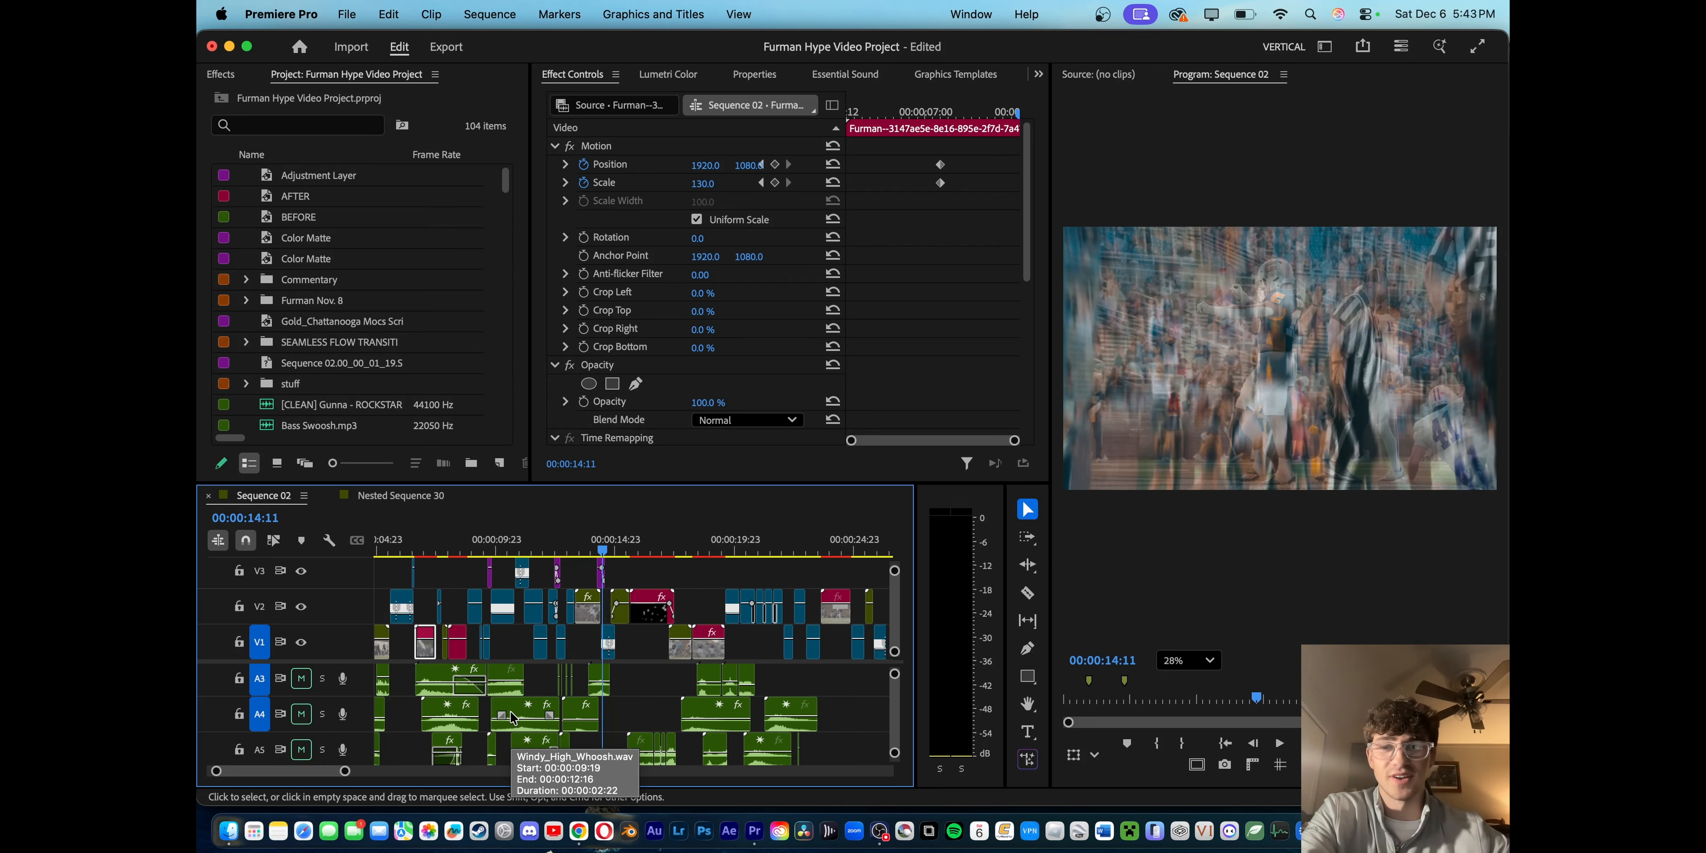
left_click(594, 753)
scroll(594, 735, "down", 1)
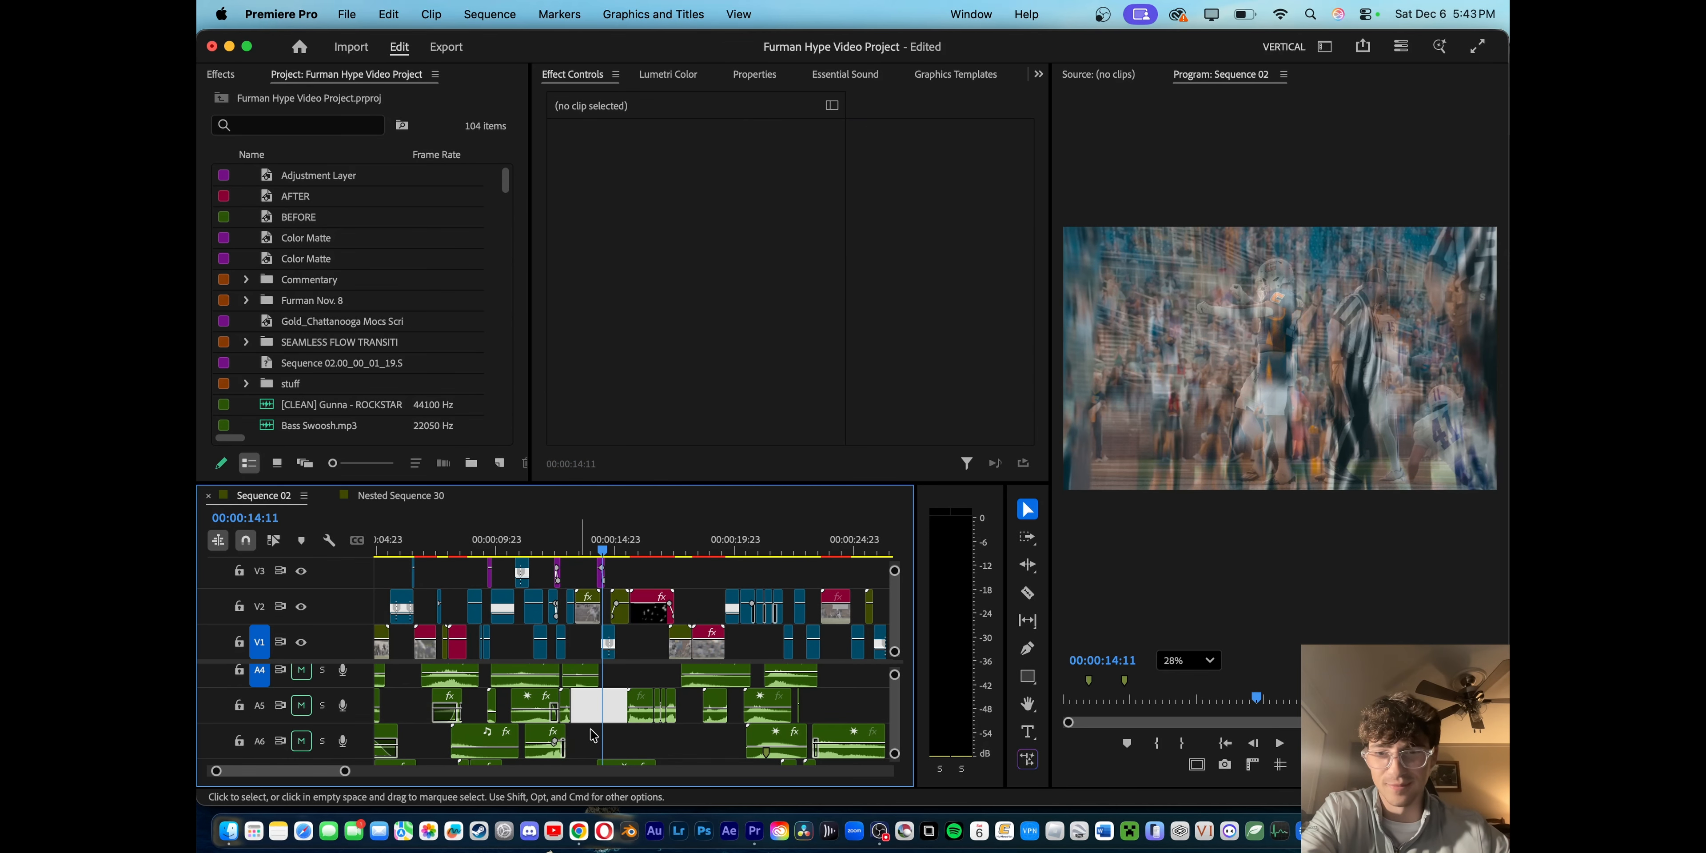
scroll(592, 748, "up", 2)
scroll(592, 749, "up", 1)
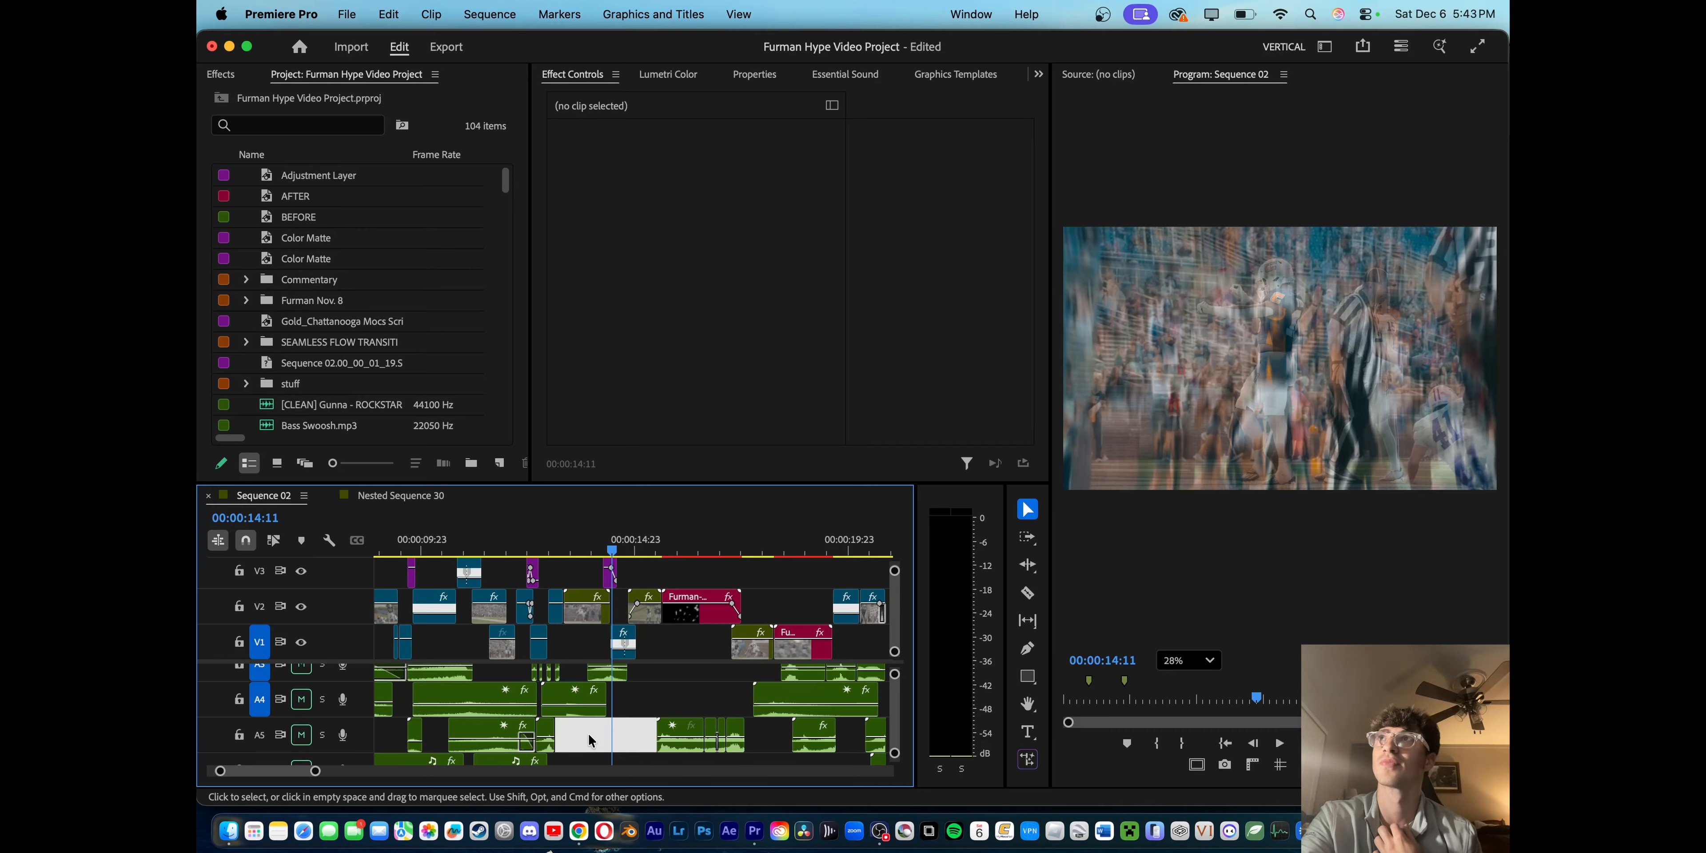
left_click(607, 735)
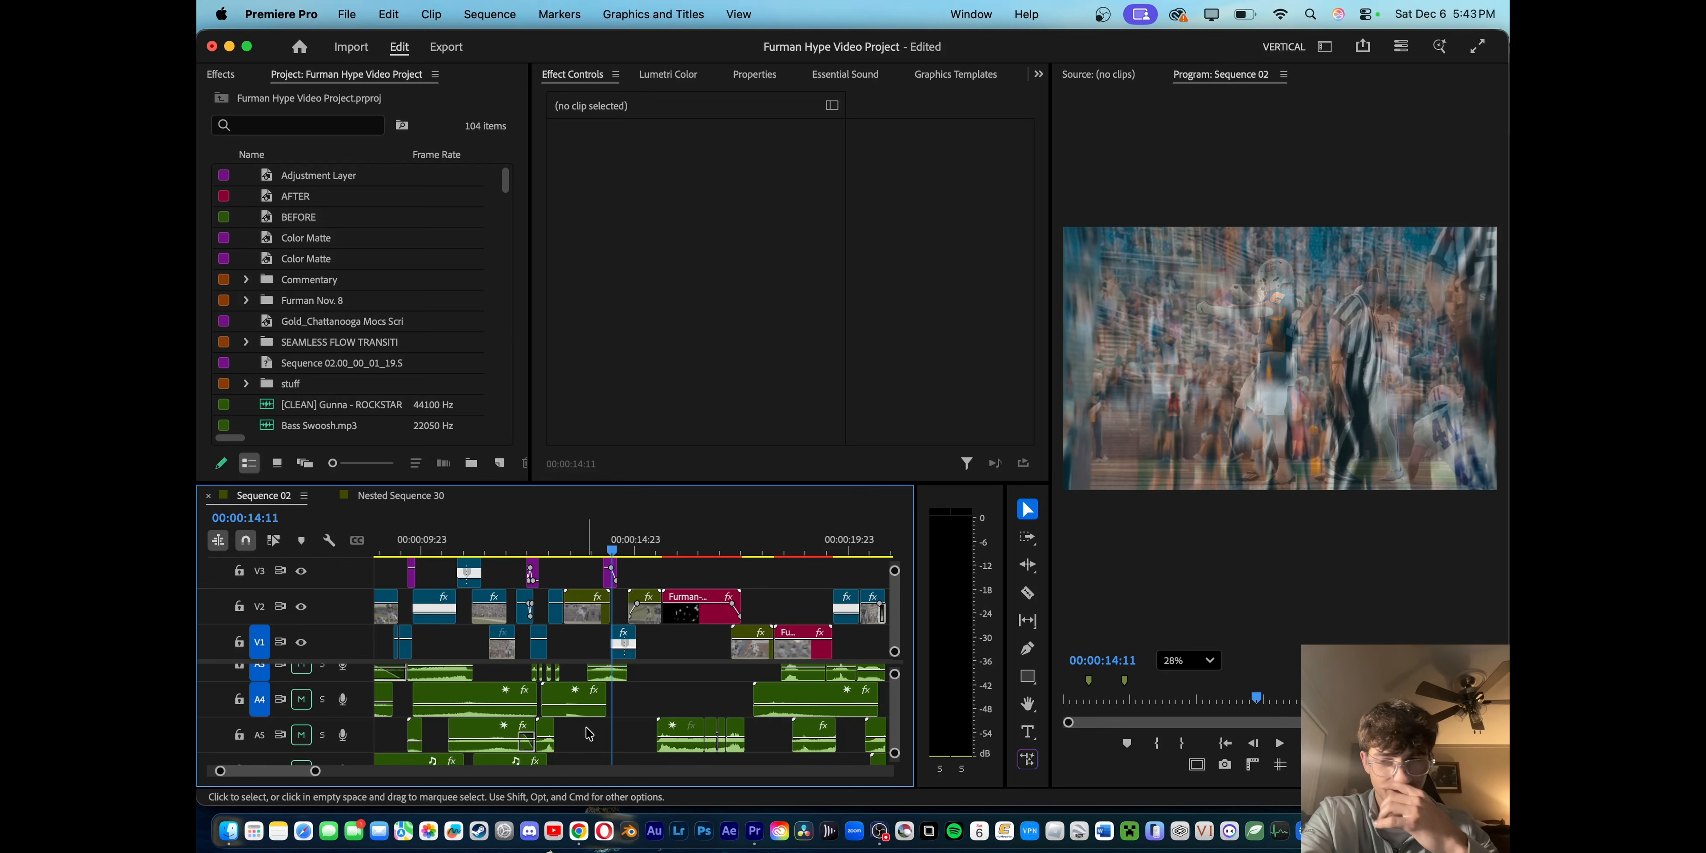
scroll(589, 734, "up", 2)
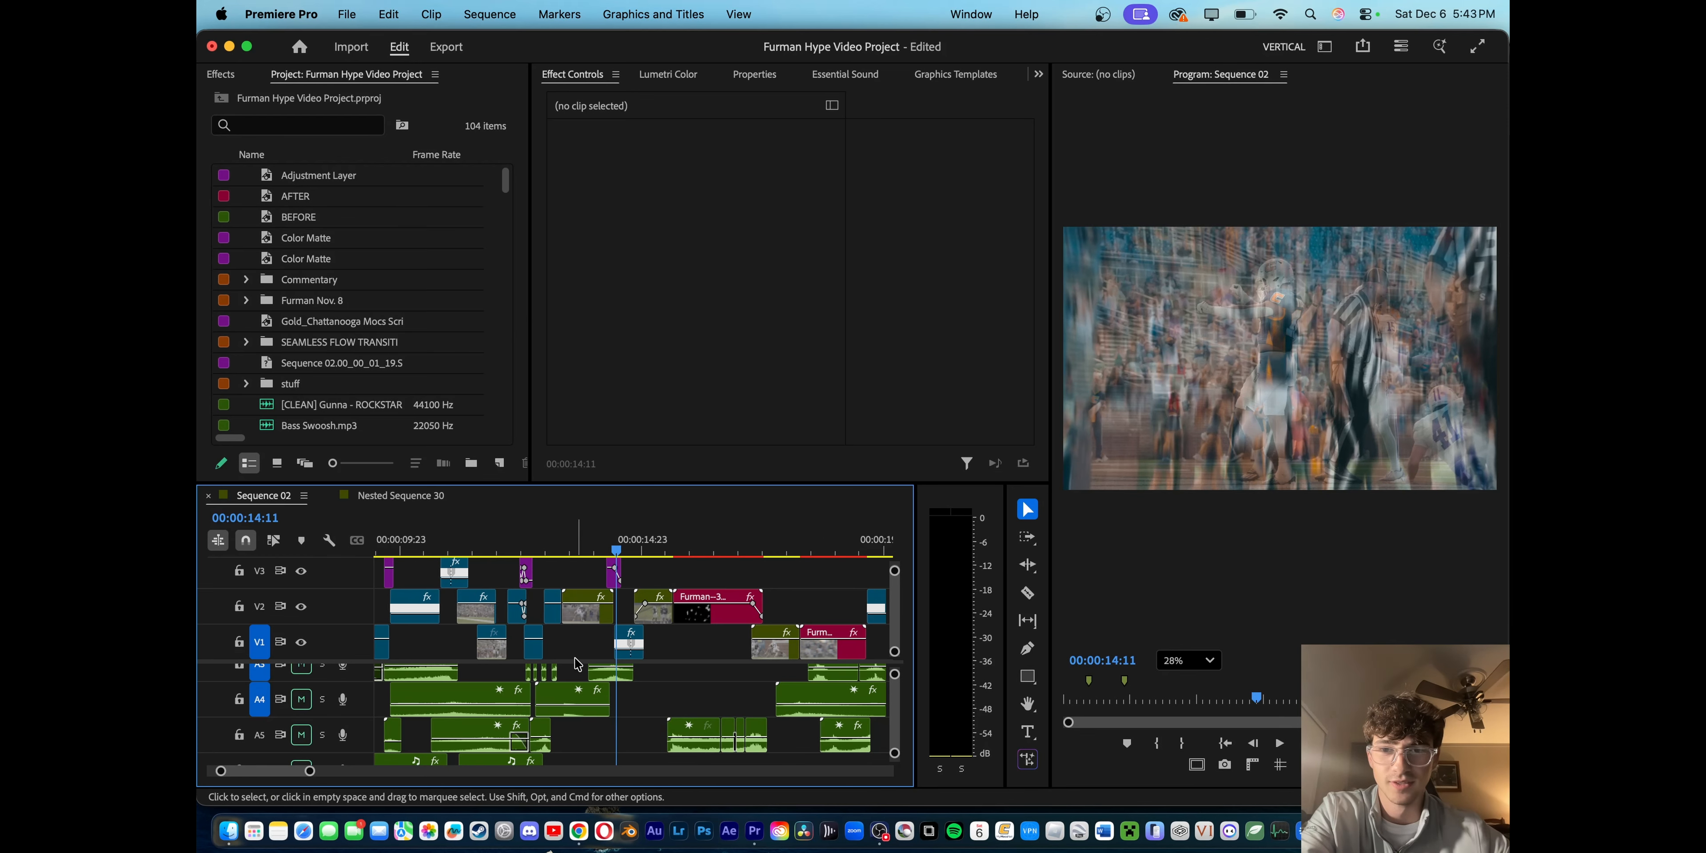
- Play from 00:00:13:05 into the black-and-white Furman shot on V2, stopping at 00:00:16:02
left_click(555, 551)
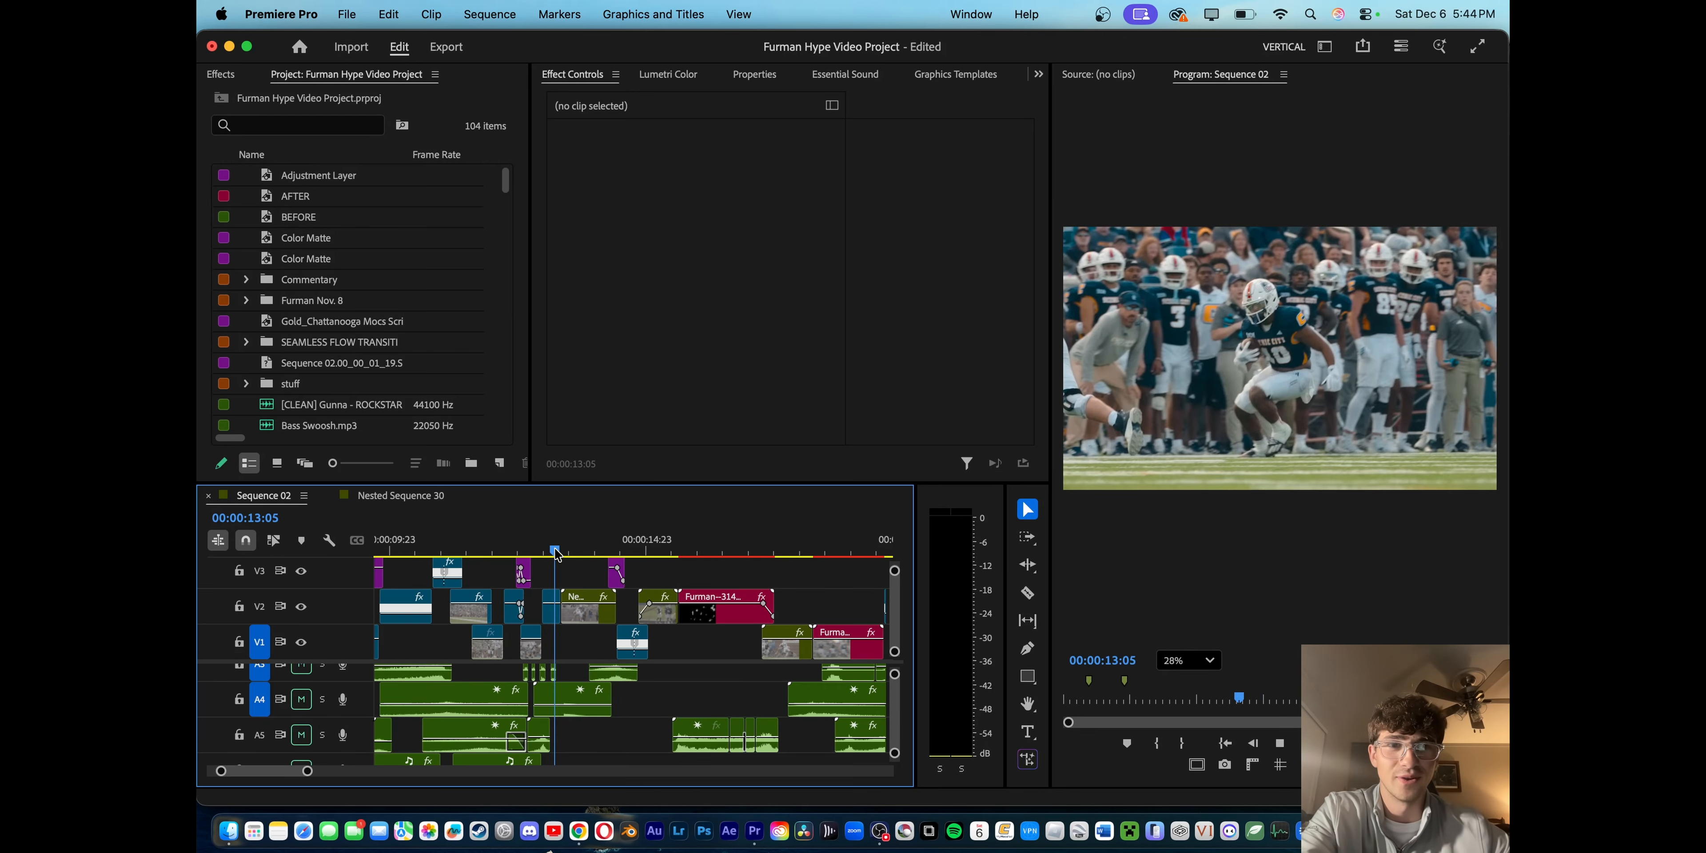
key("space")
scroll(587, 636, "down", 3)
key("space")
key("space")
key("space")
scroll(598, 647, "down", 2)
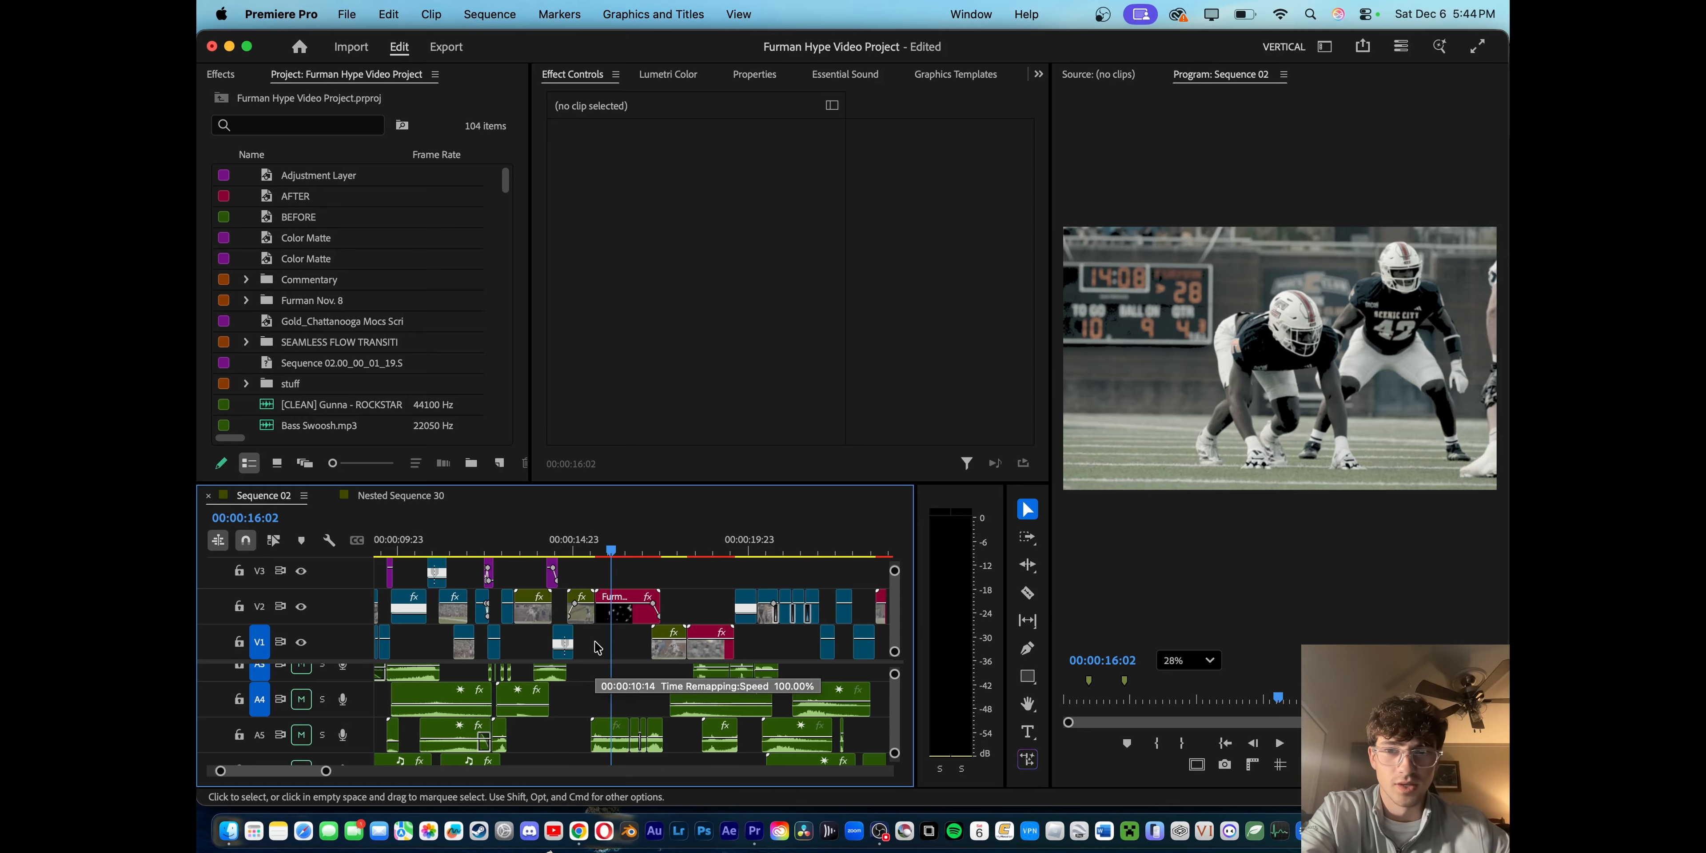
scroll(605, 708, "up", 3)
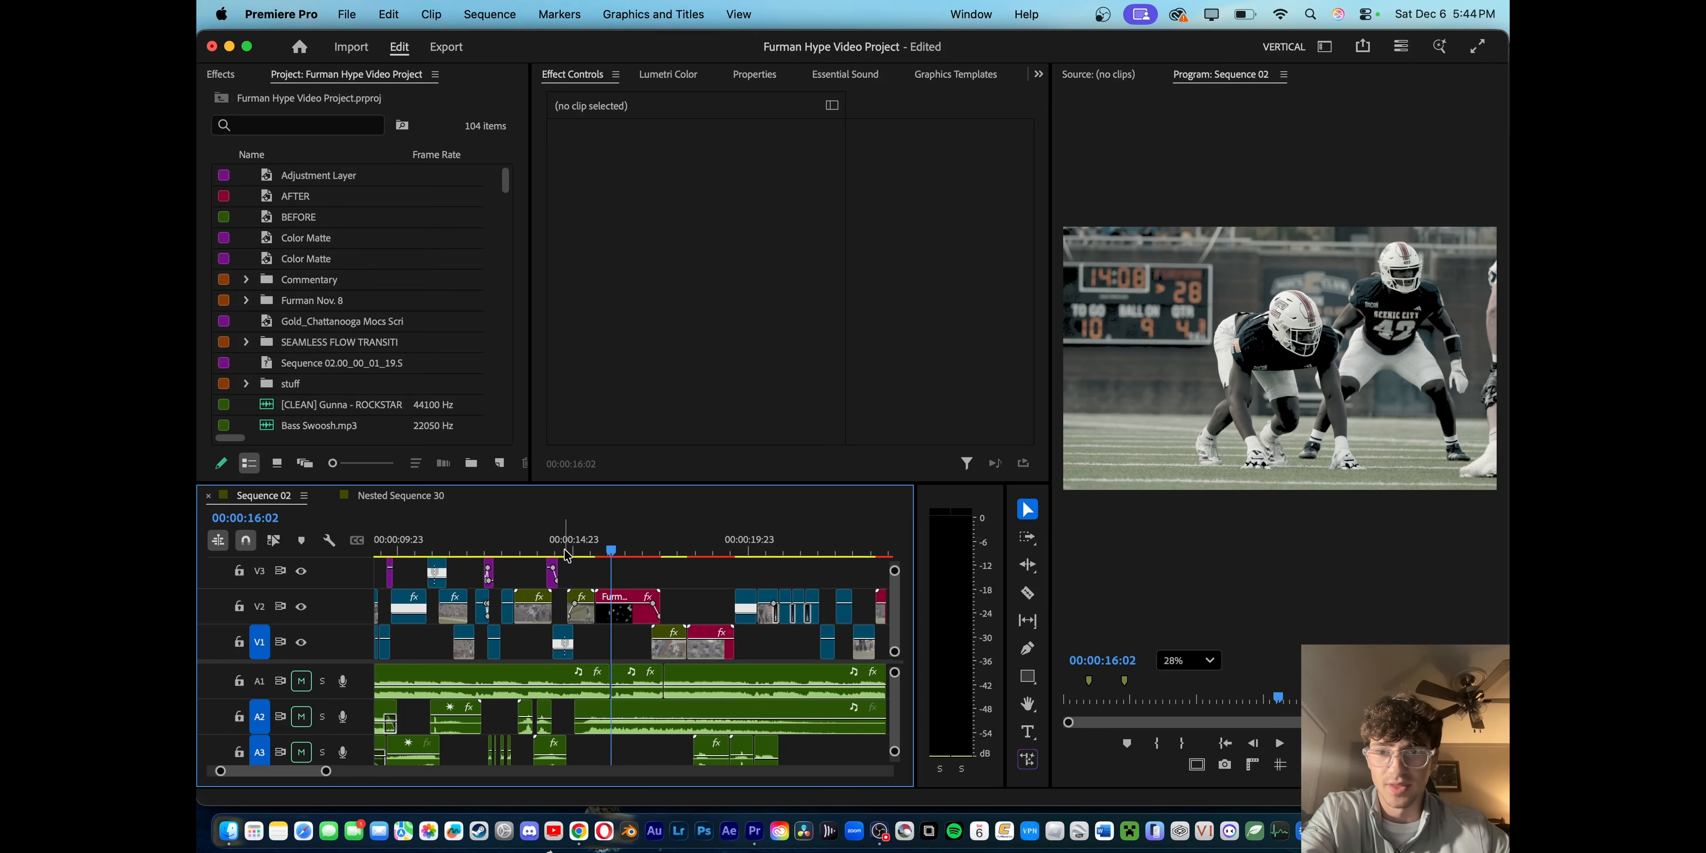
- Replay the football catch shots to 00:00:10:21 and the section from the runner shots to 00:00:15:23
left_click(400, 544)
key("space")
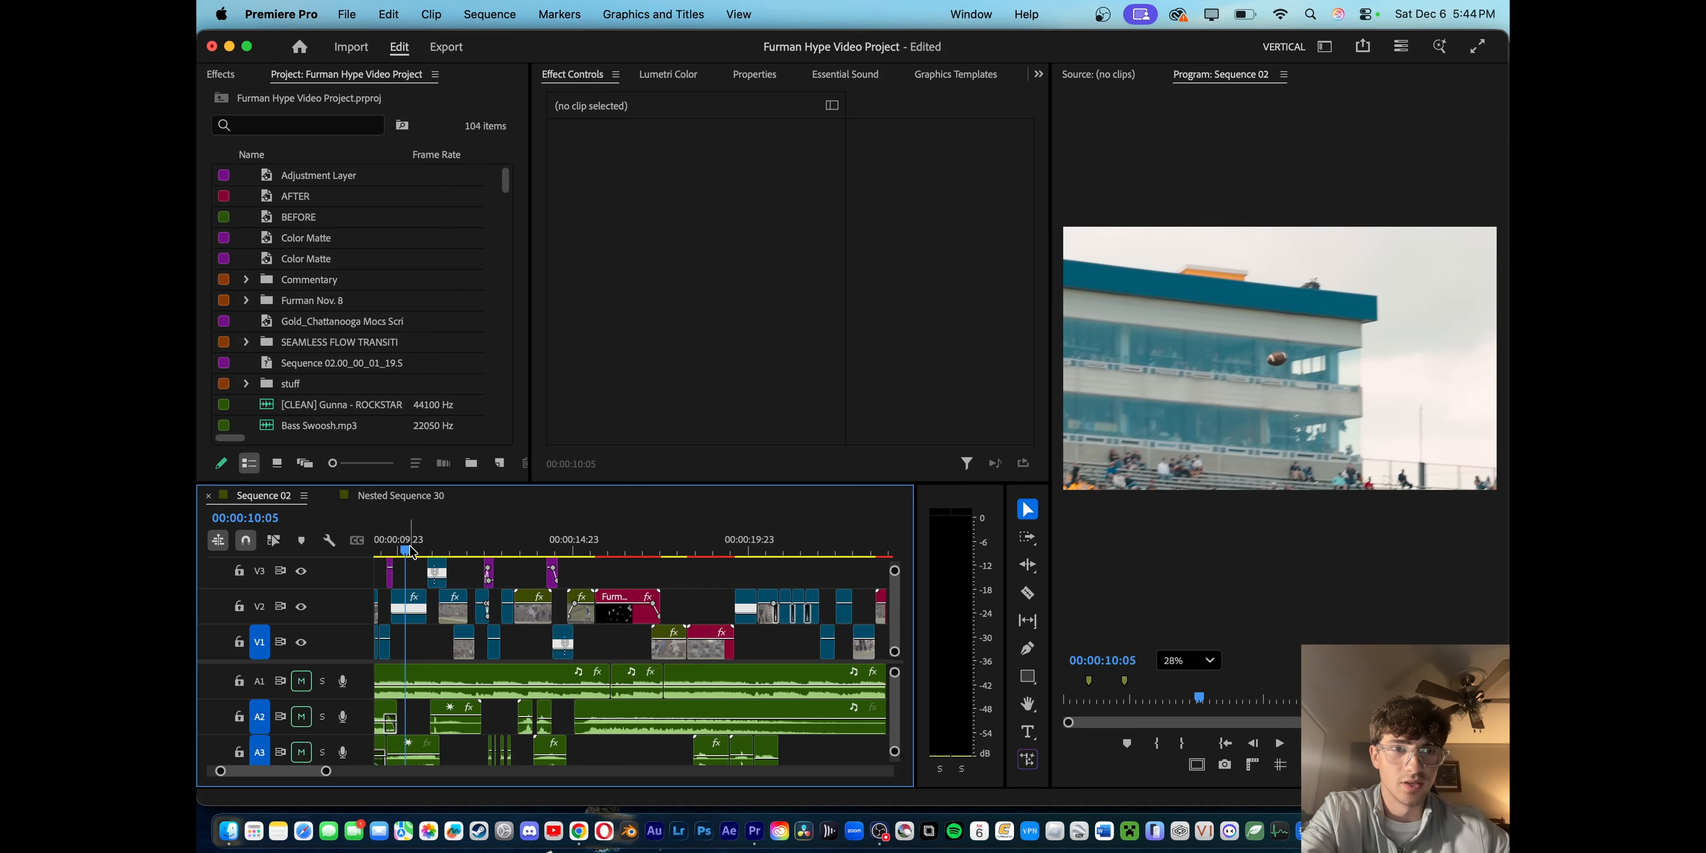
key("space")
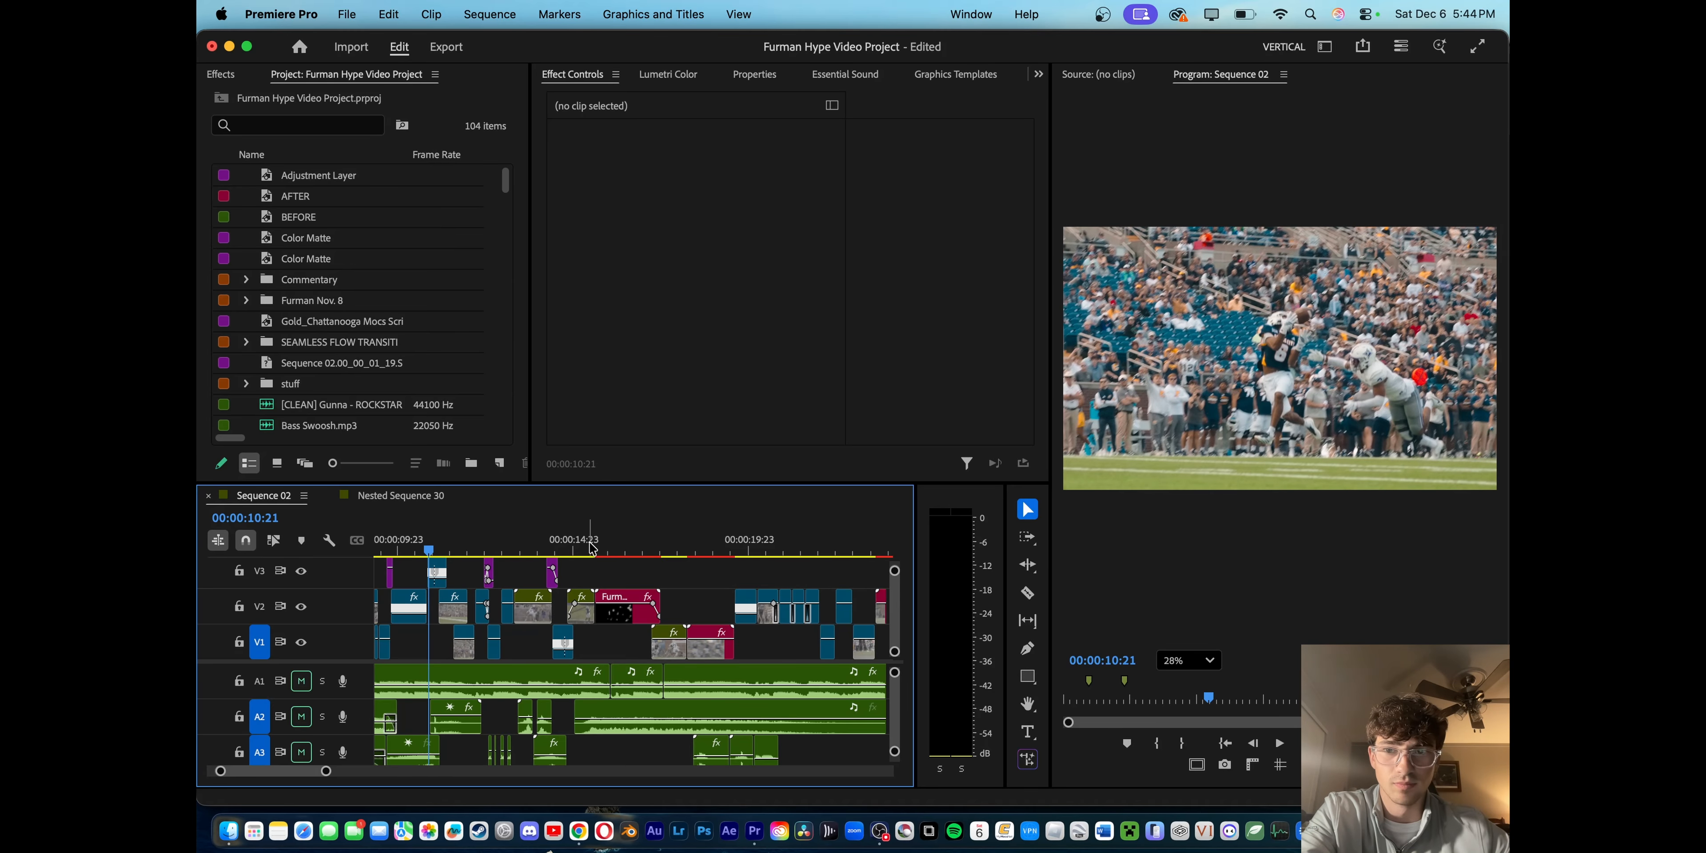
left_click_drag(591, 543, 494, 546)
key("space")
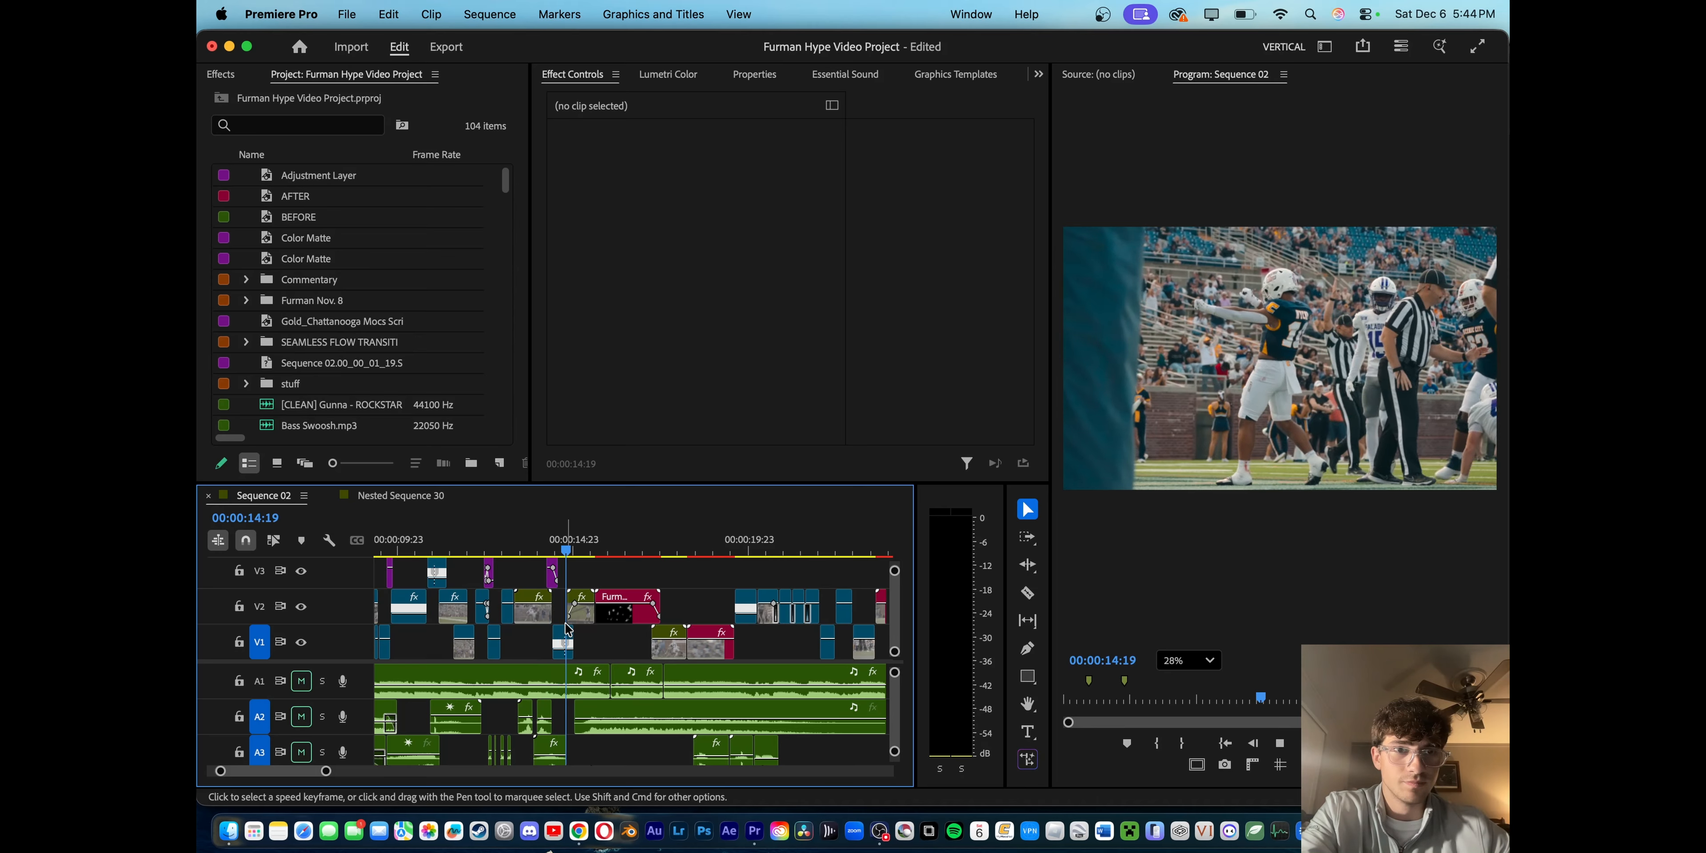
key("space")
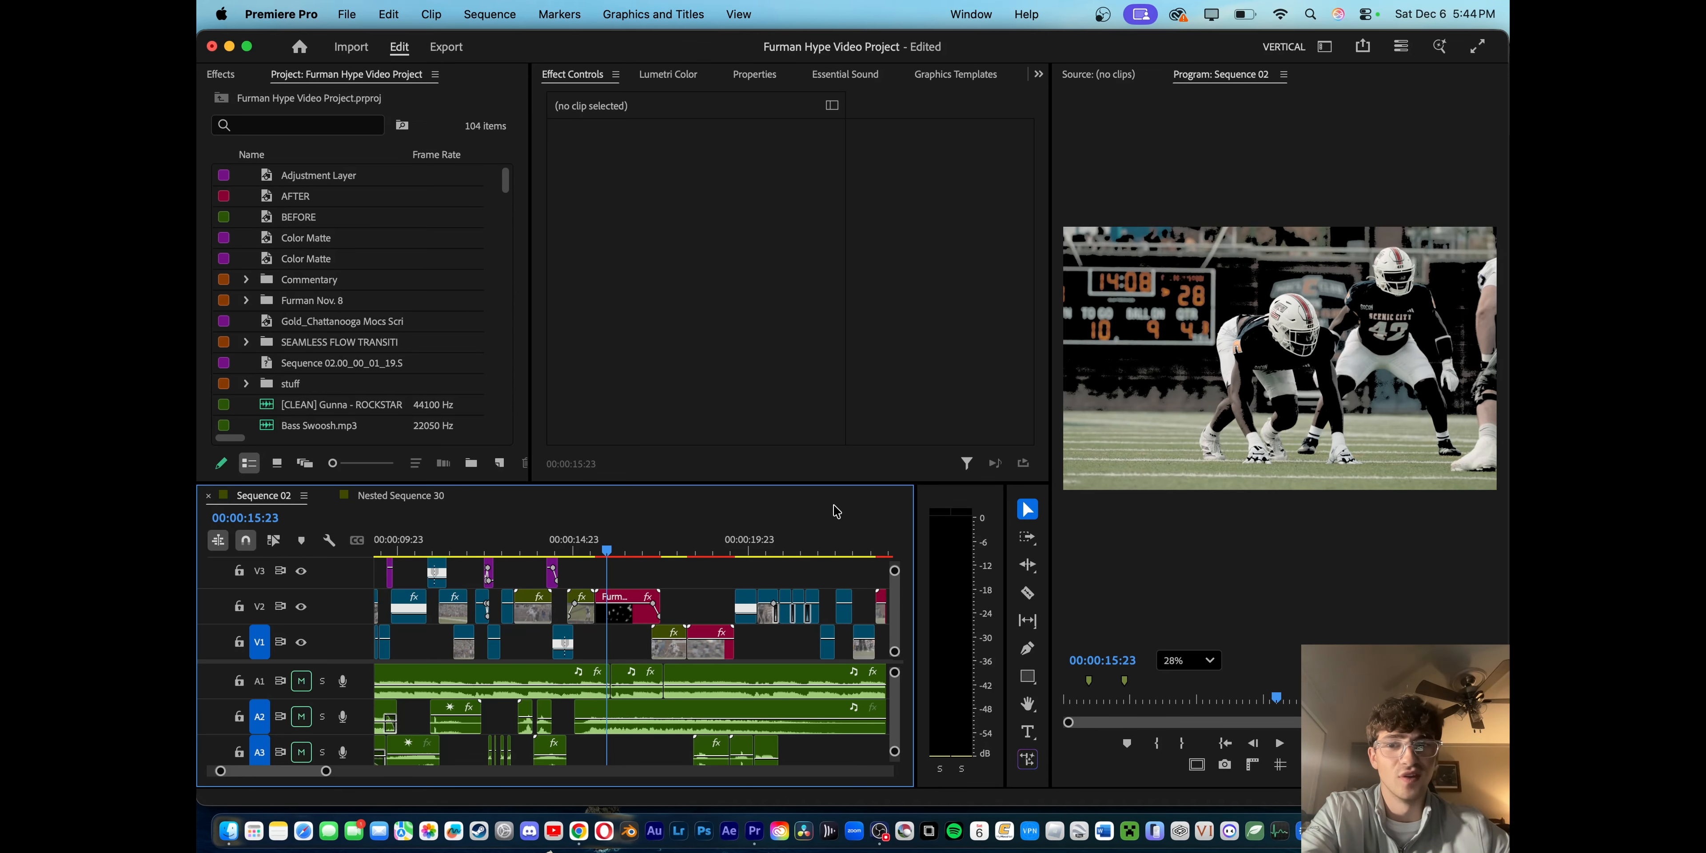
- Play past the black-and-white Furman shot to 00:00:17:18 and scrub back over its push-in from 00:00:16:04 to 00:00:17:00
left_click(586, 552)
key("space")
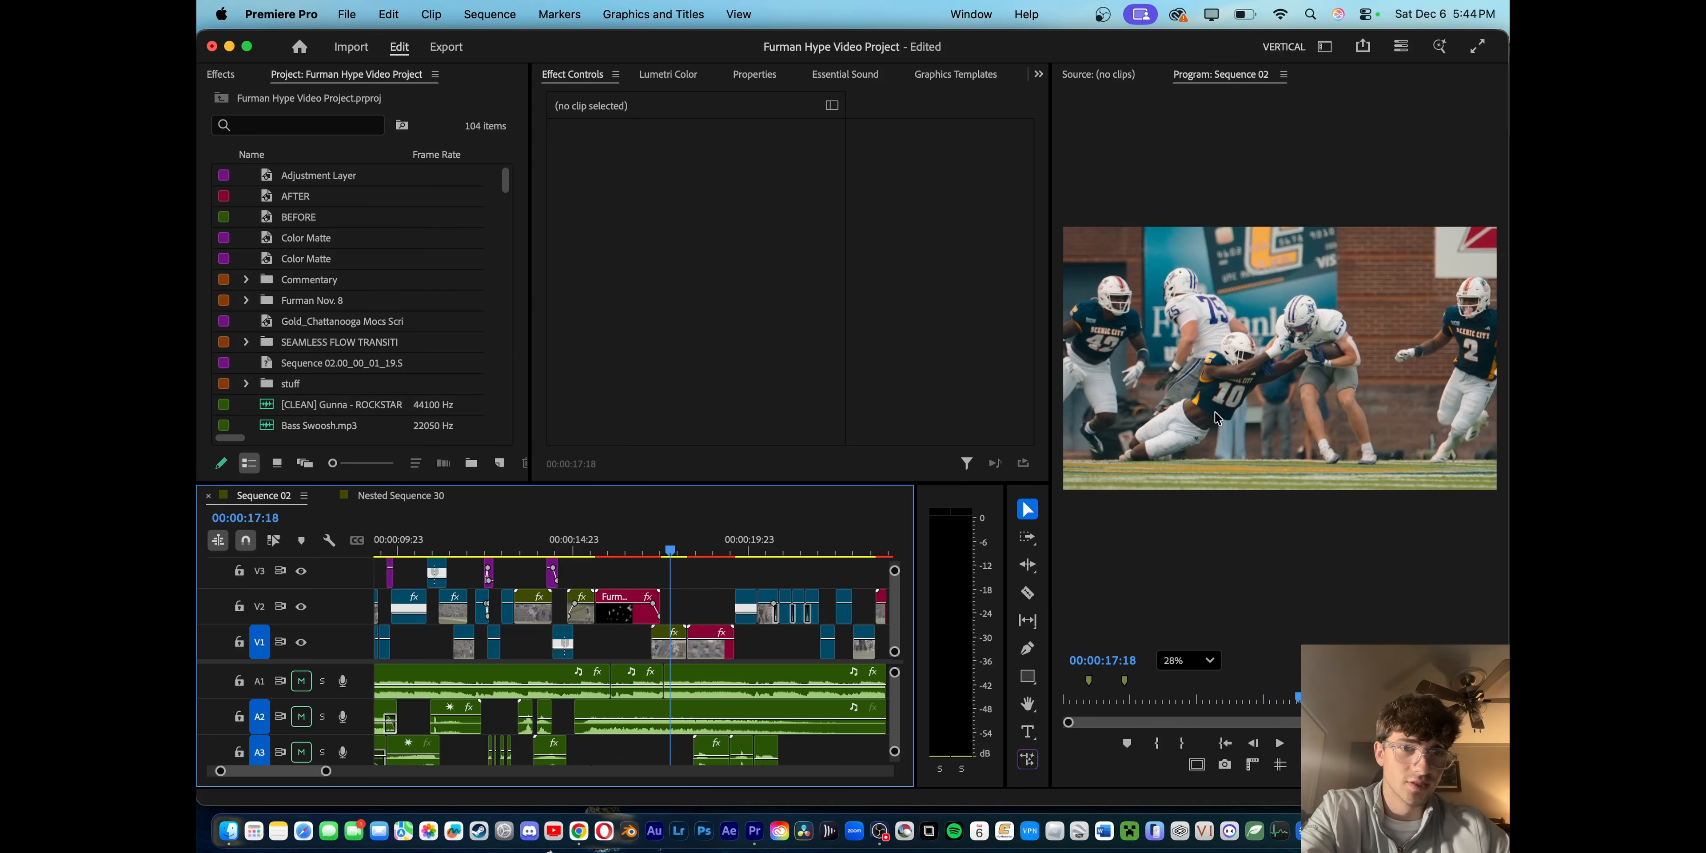
left_click_drag(599, 547, 616, 547)
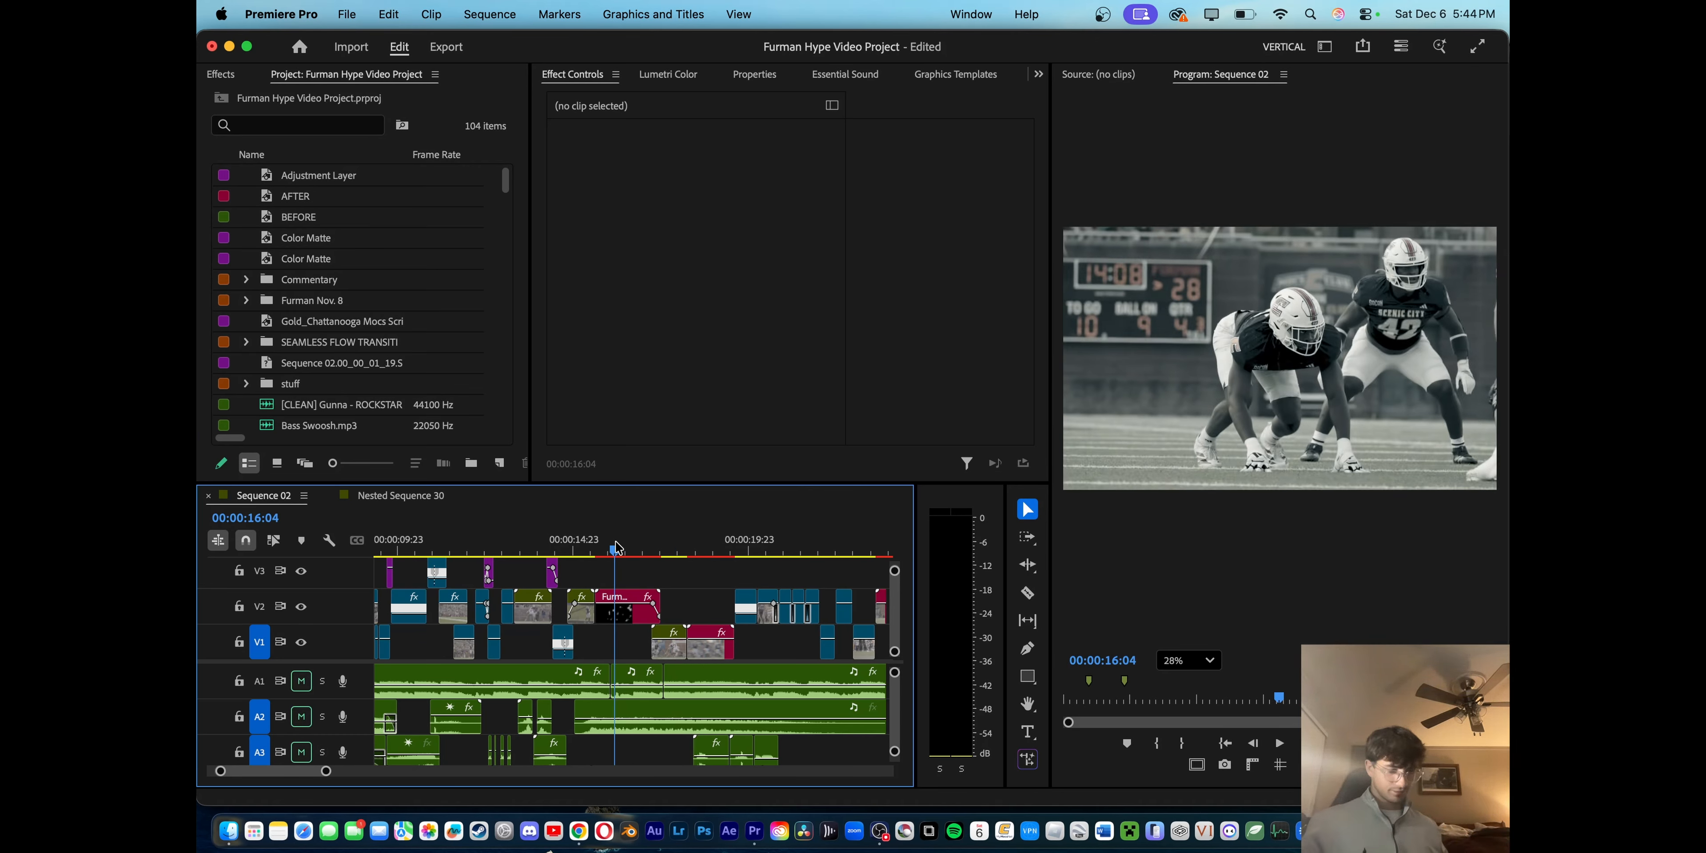
mouse_move(616, 547)
left_mouse_down()
mouse_move(667, 549)
mouse_move(647, 549)
left_mouse_up()
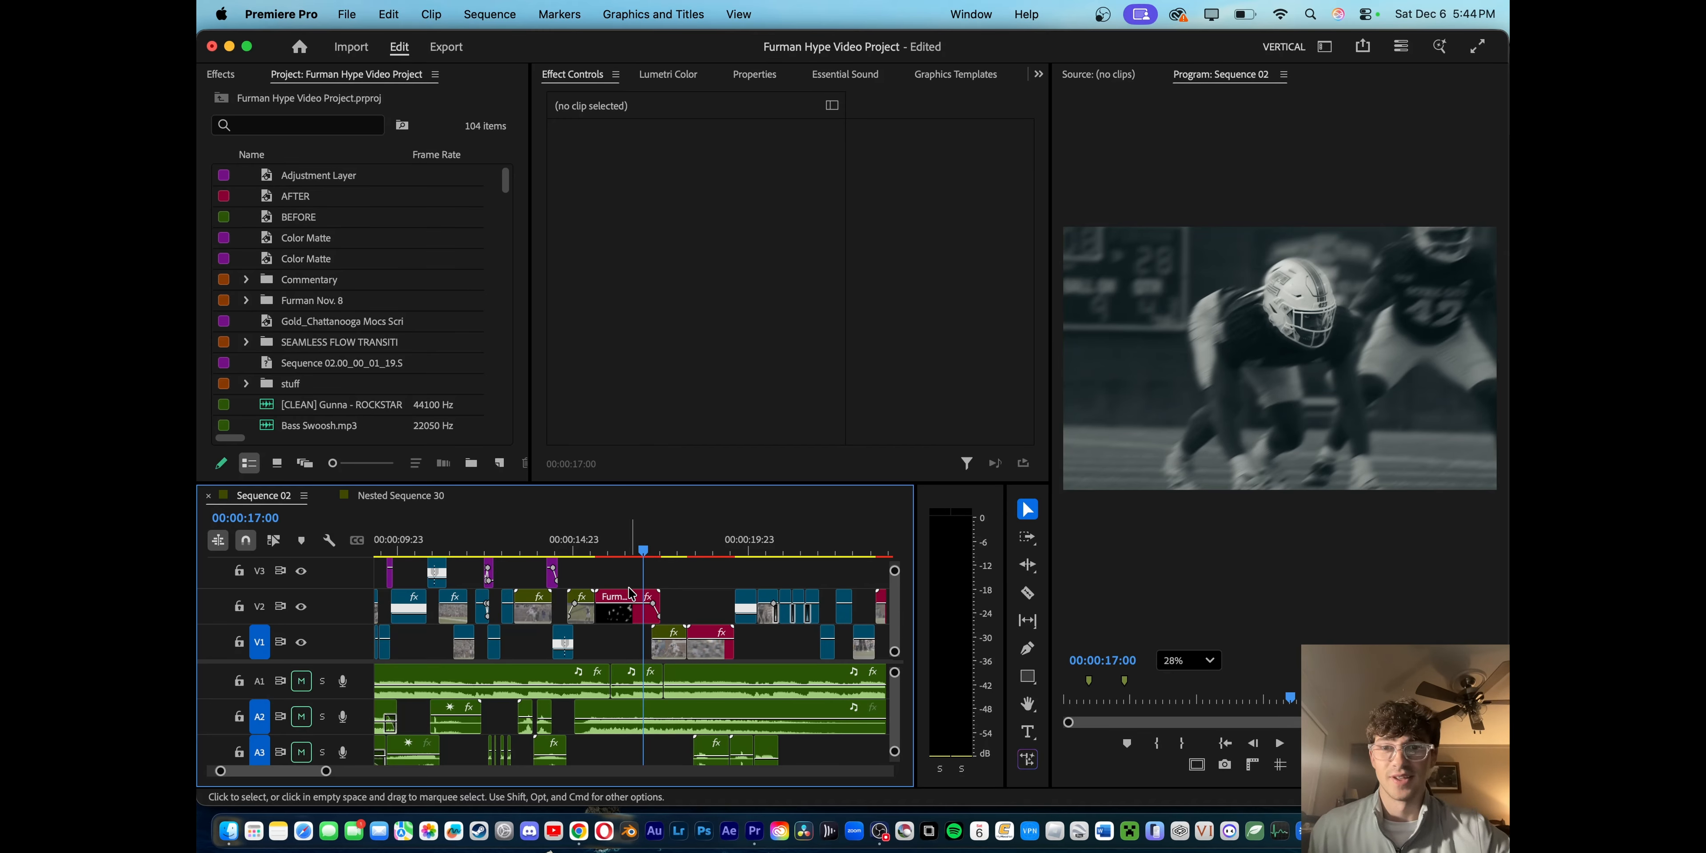
key("minus")
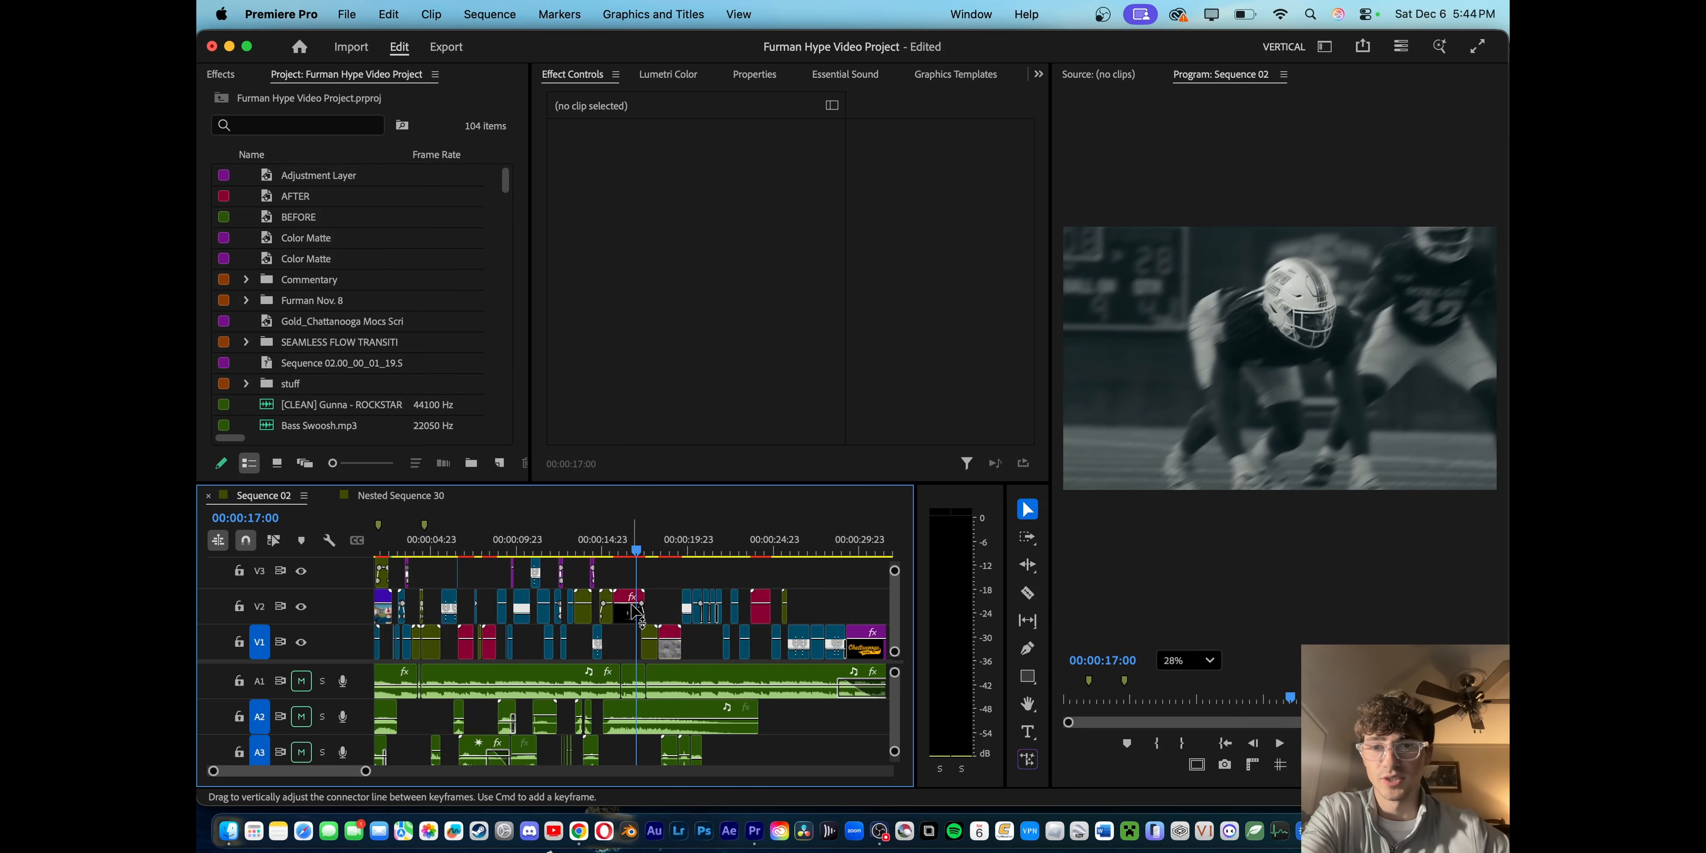
key("equal")
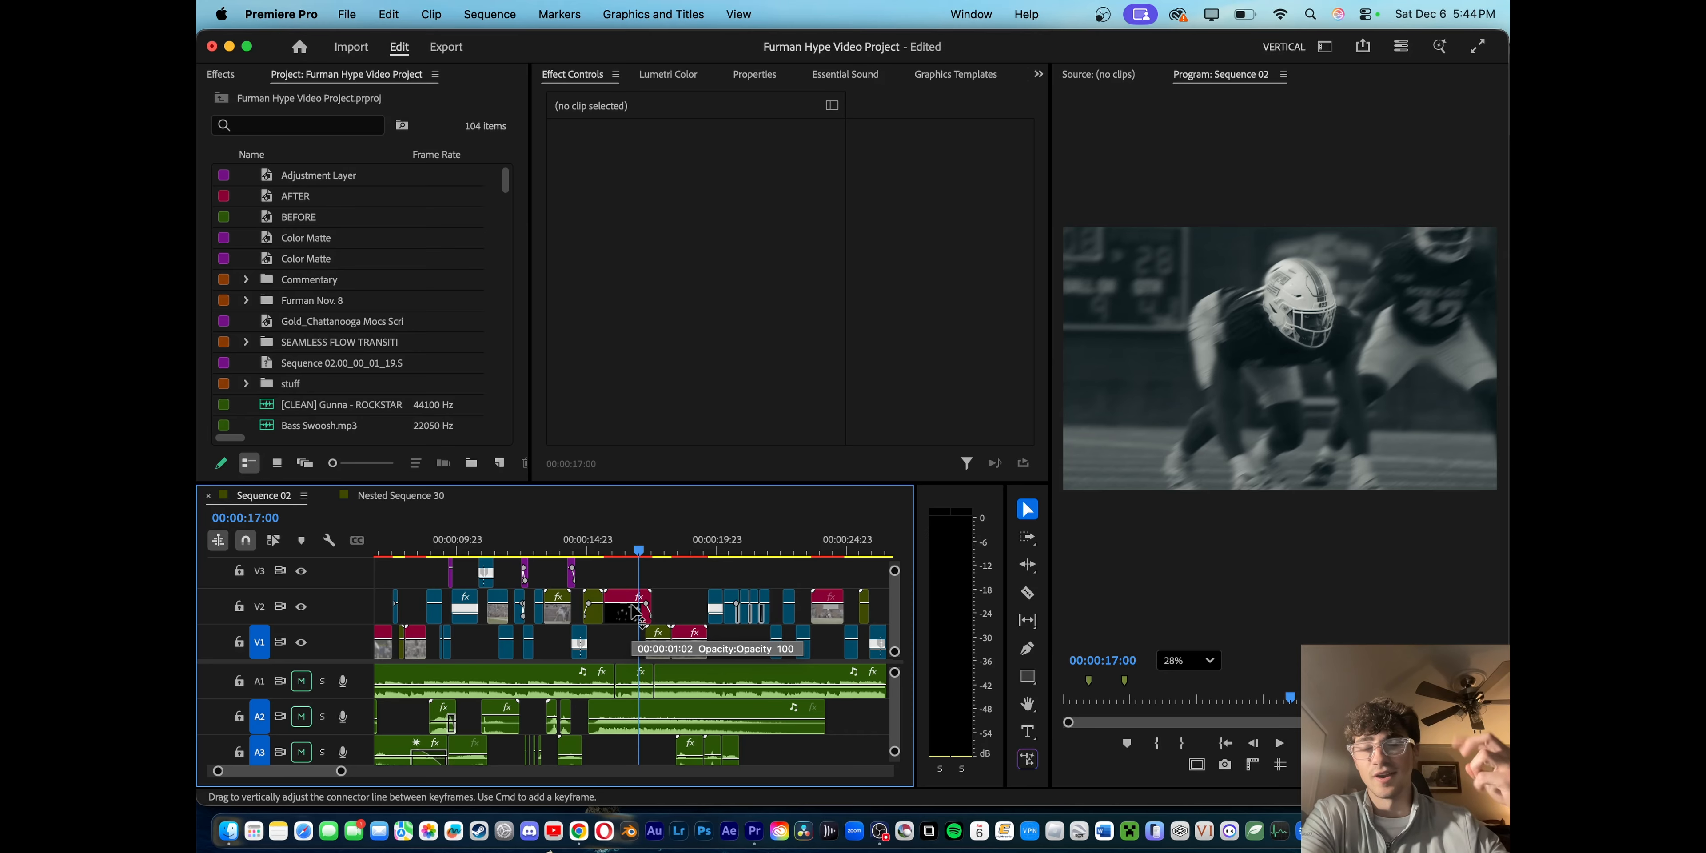
- Replay the push-in on the black-and-white Furman shot on V2 around 00:00:16:13
mouse_move(604, 555)
left_mouse_down()
mouse_move(626, 555)
mouse_move(603, 551)
left_mouse_up()
key("space")
scroll(661, 640, "up", 2)
scroll(661, 642, "up", 1)
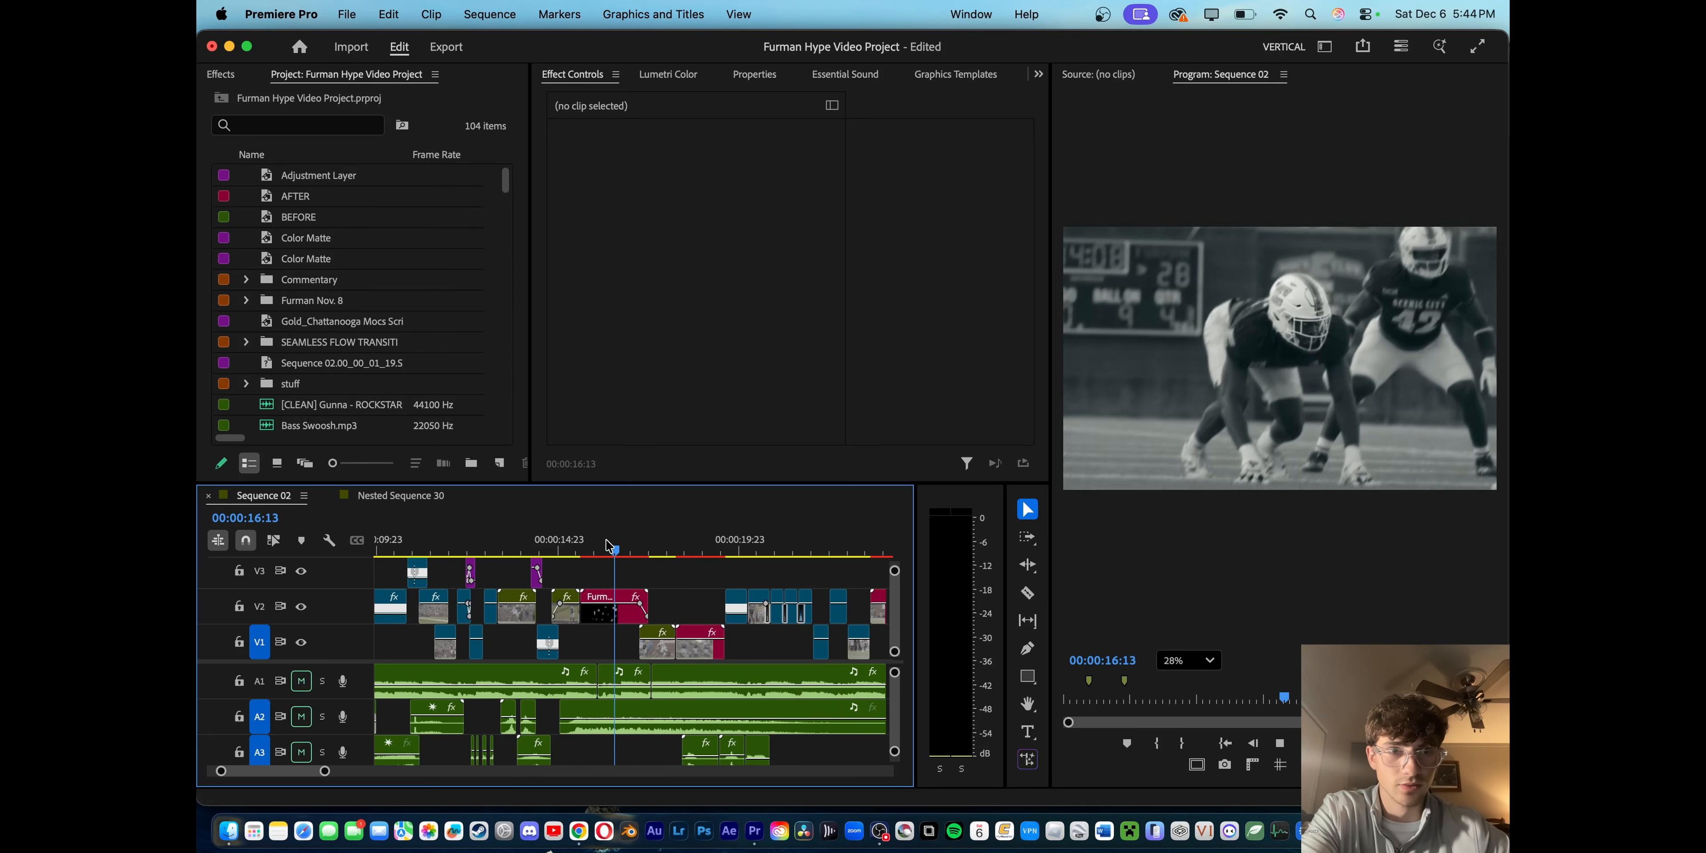
scroll(609, 656, "down", 3)
scroll(561, 655, "up", 3)
- Play the V2 shots up to 00:00:20:22 and scrub back to the dissolve at 00:00:20:18 to examine how the shots blend
left_click_drag(594, 551, 627, 557)
scroll(616, 649, "up", 5)
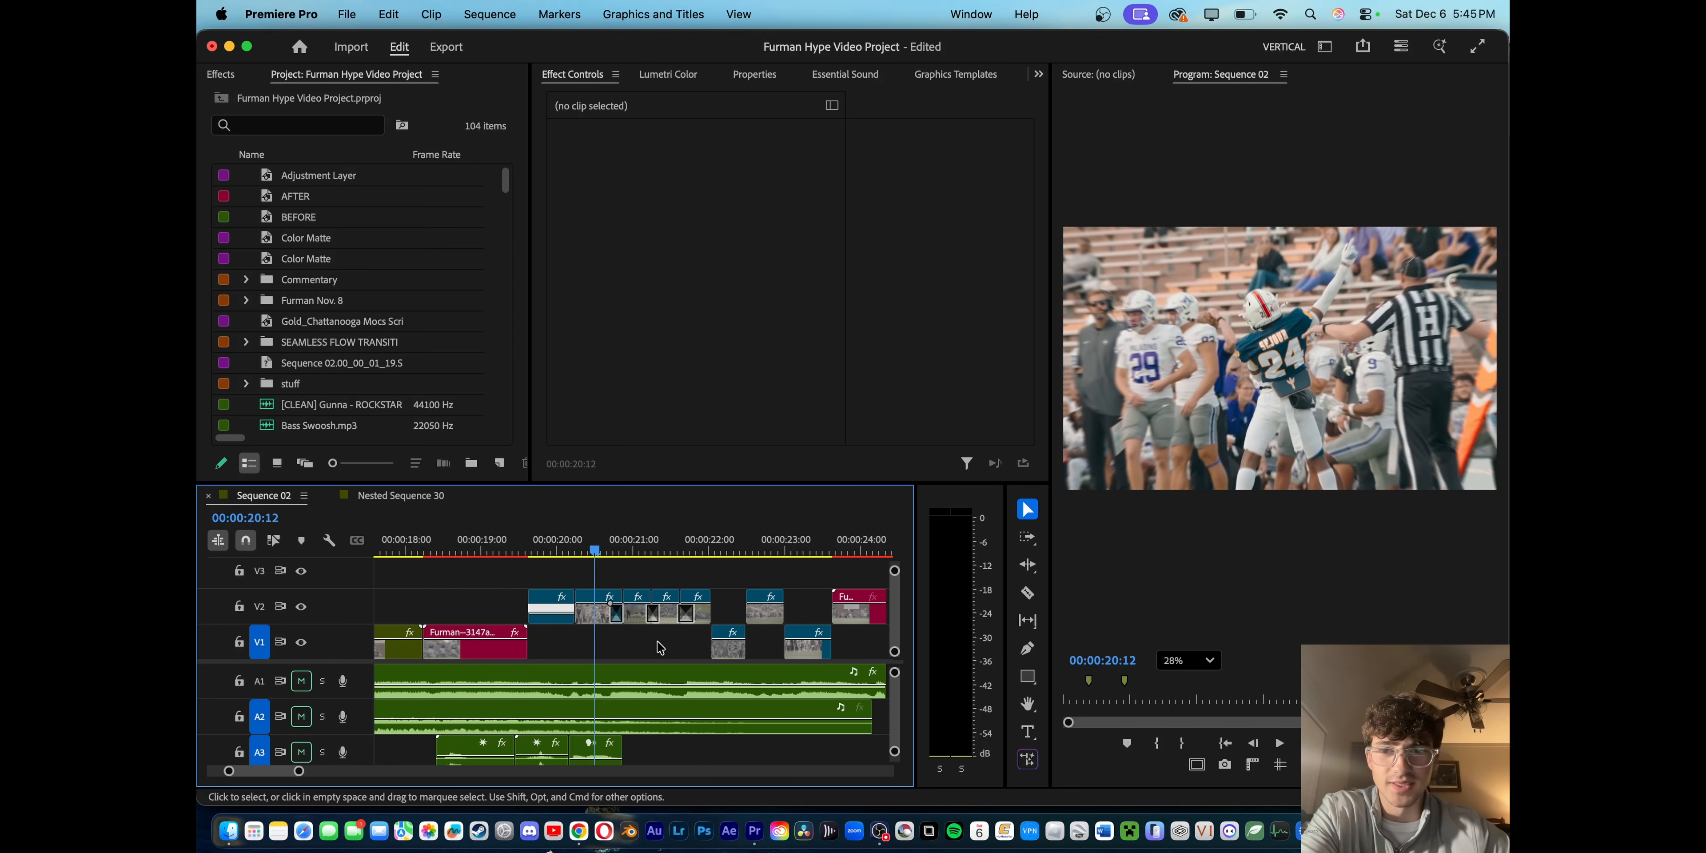
scroll(621, 653, "down", 4)
left_click(552, 549)
key("space")
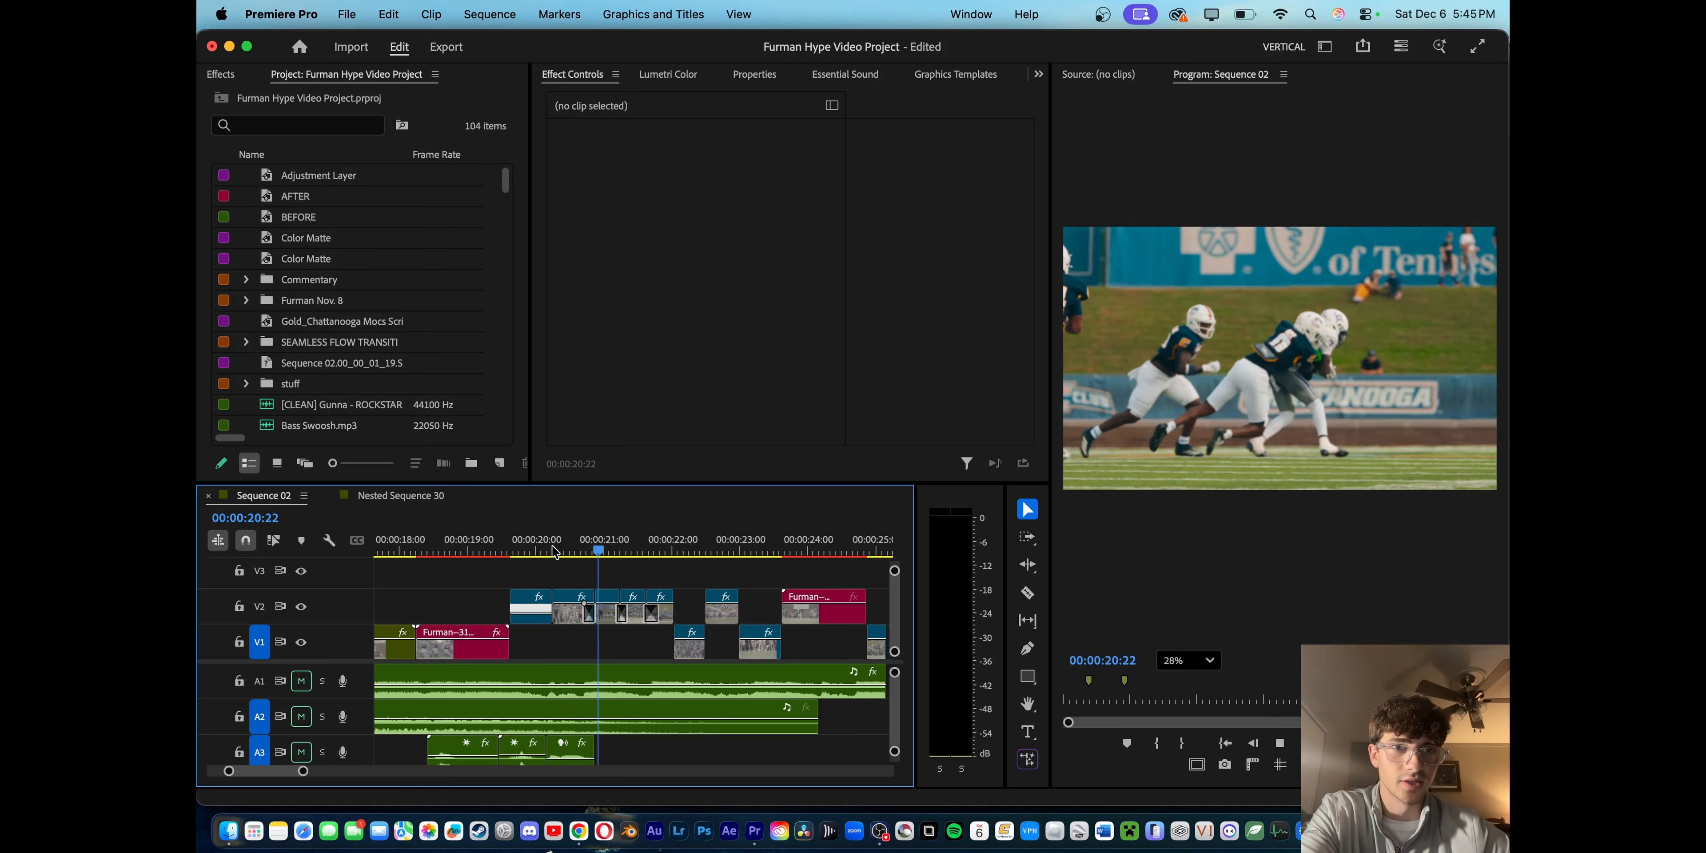
key("space")
left_click_drag(556, 551, 590, 531)
scroll(589, 615, "up", 5)
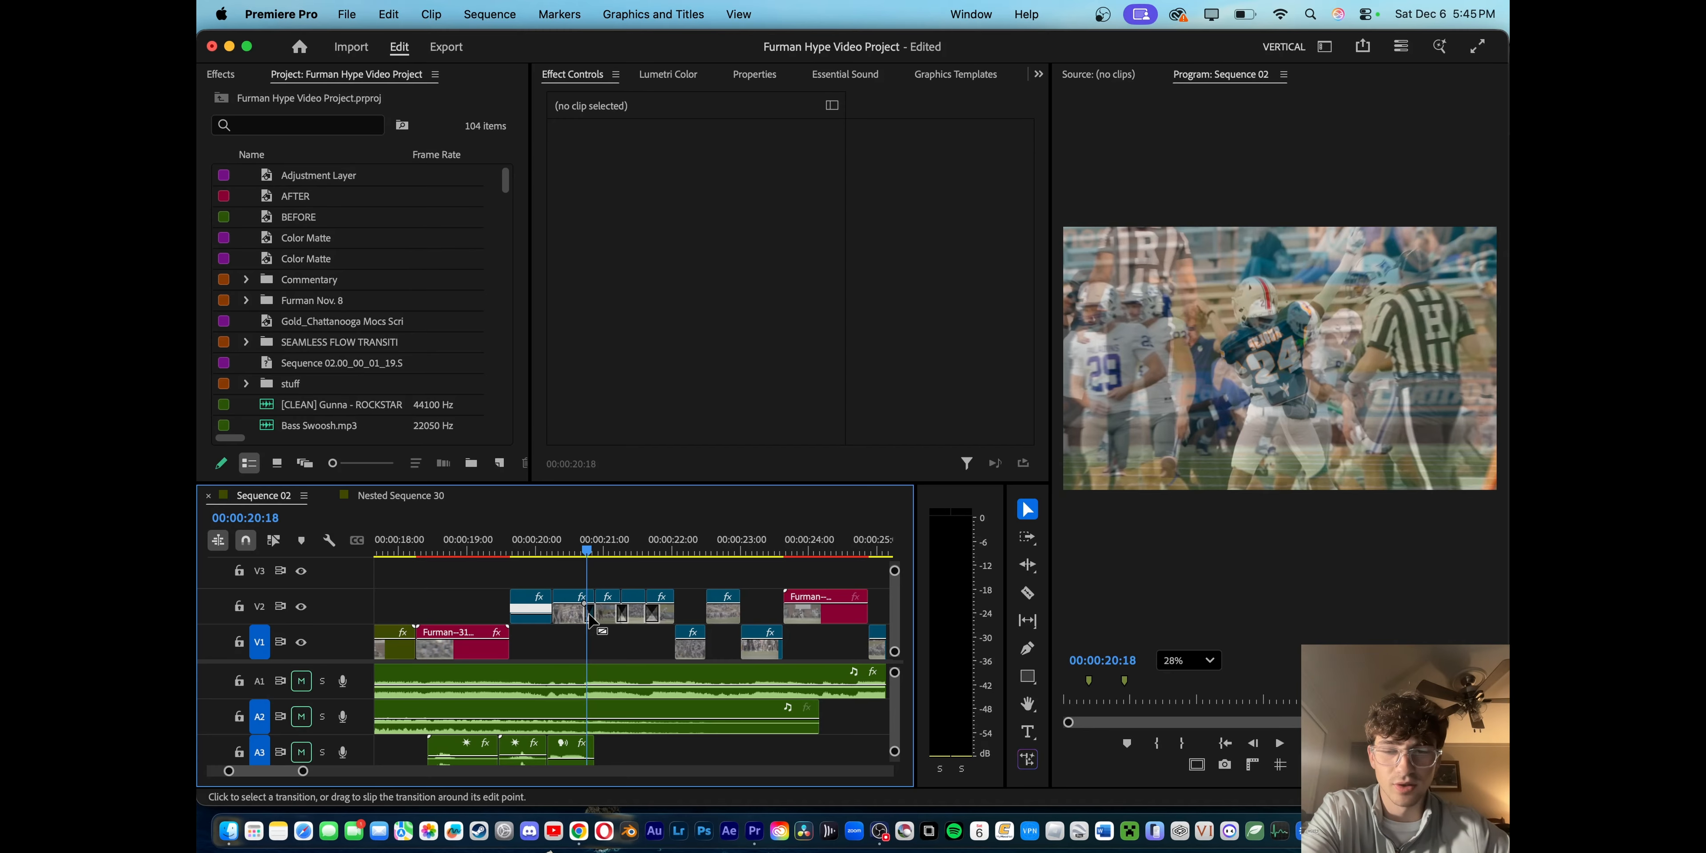
scroll(583, 619, "down", 6)
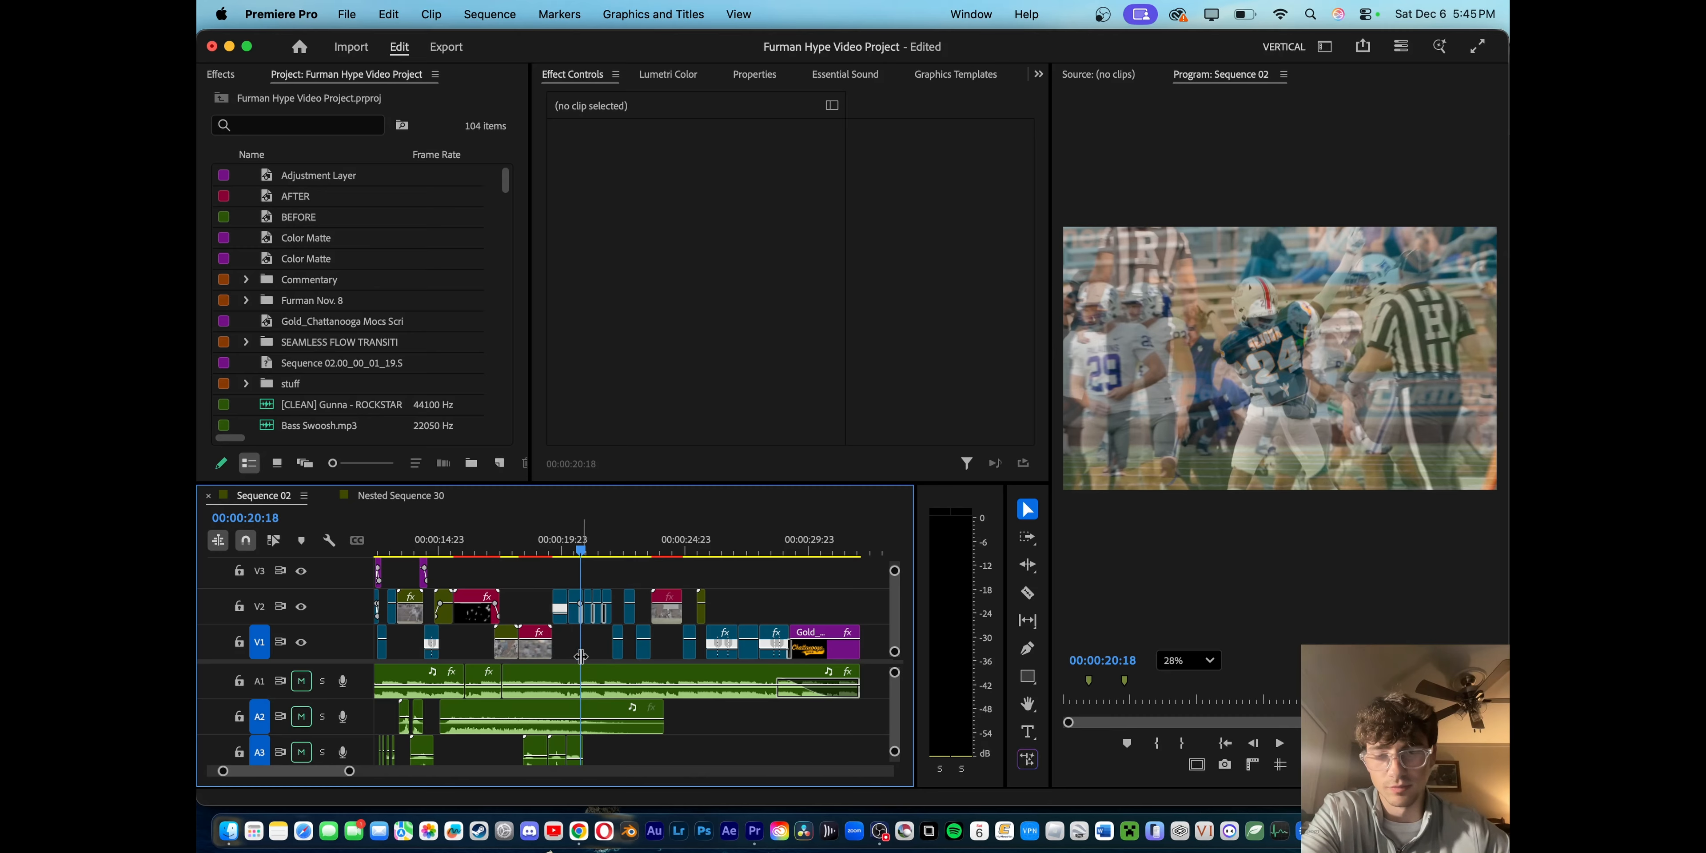
scroll(587, 655, "down", 3)
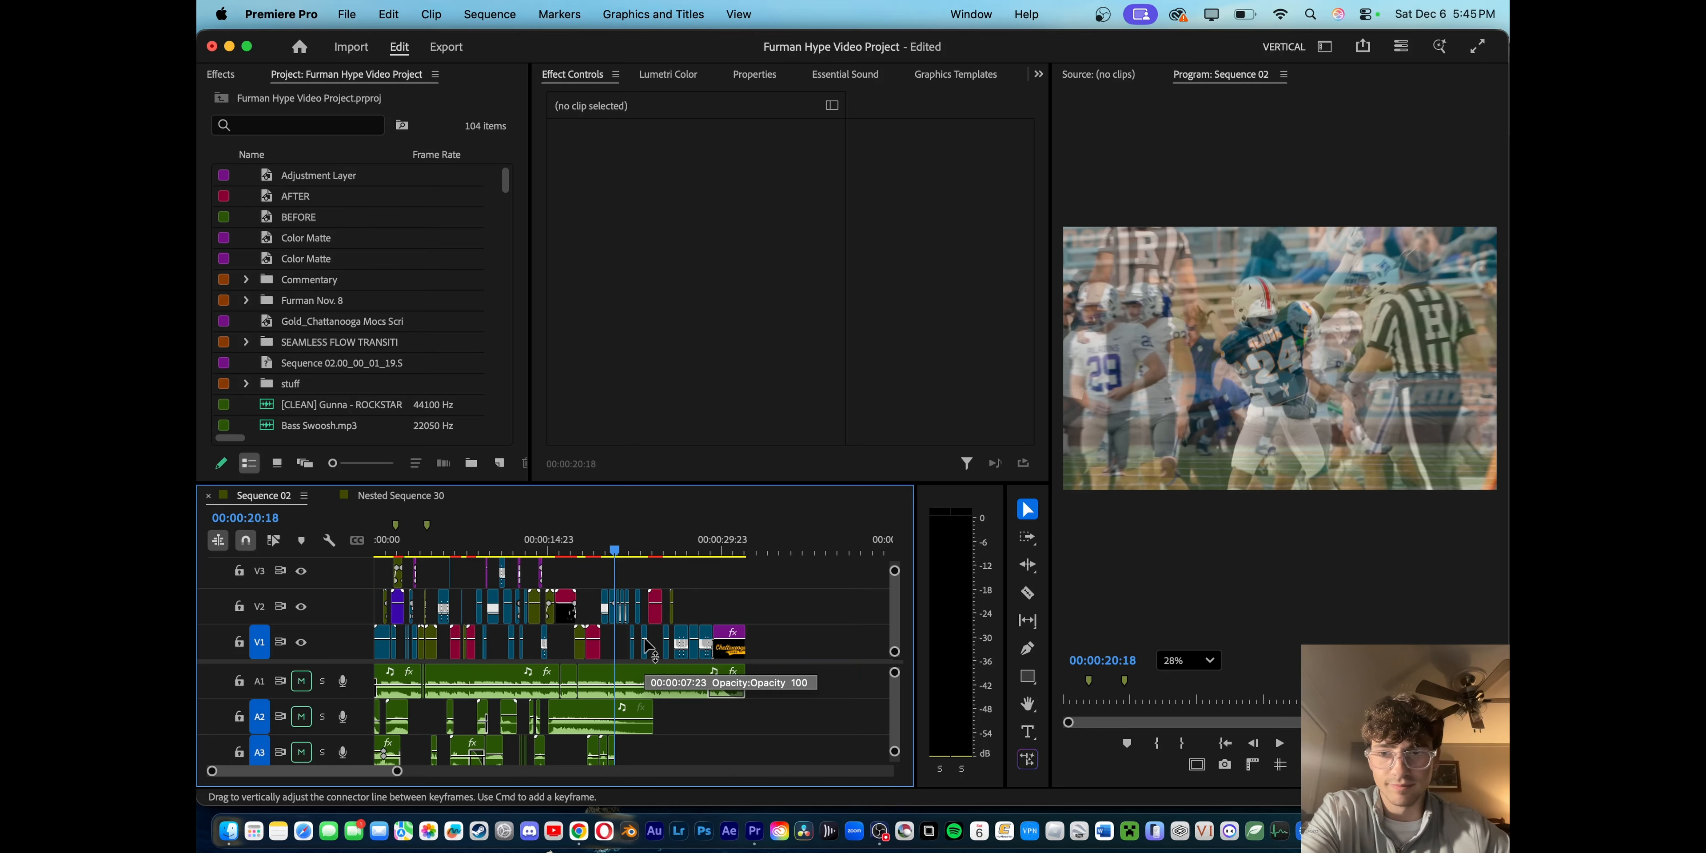
- Expand the Furman Nov. 8 bin and place Batiste mocwalk broll.MP4 on V2 past the end of the sequence
left_click(229, 75)
left_click(336, 76)
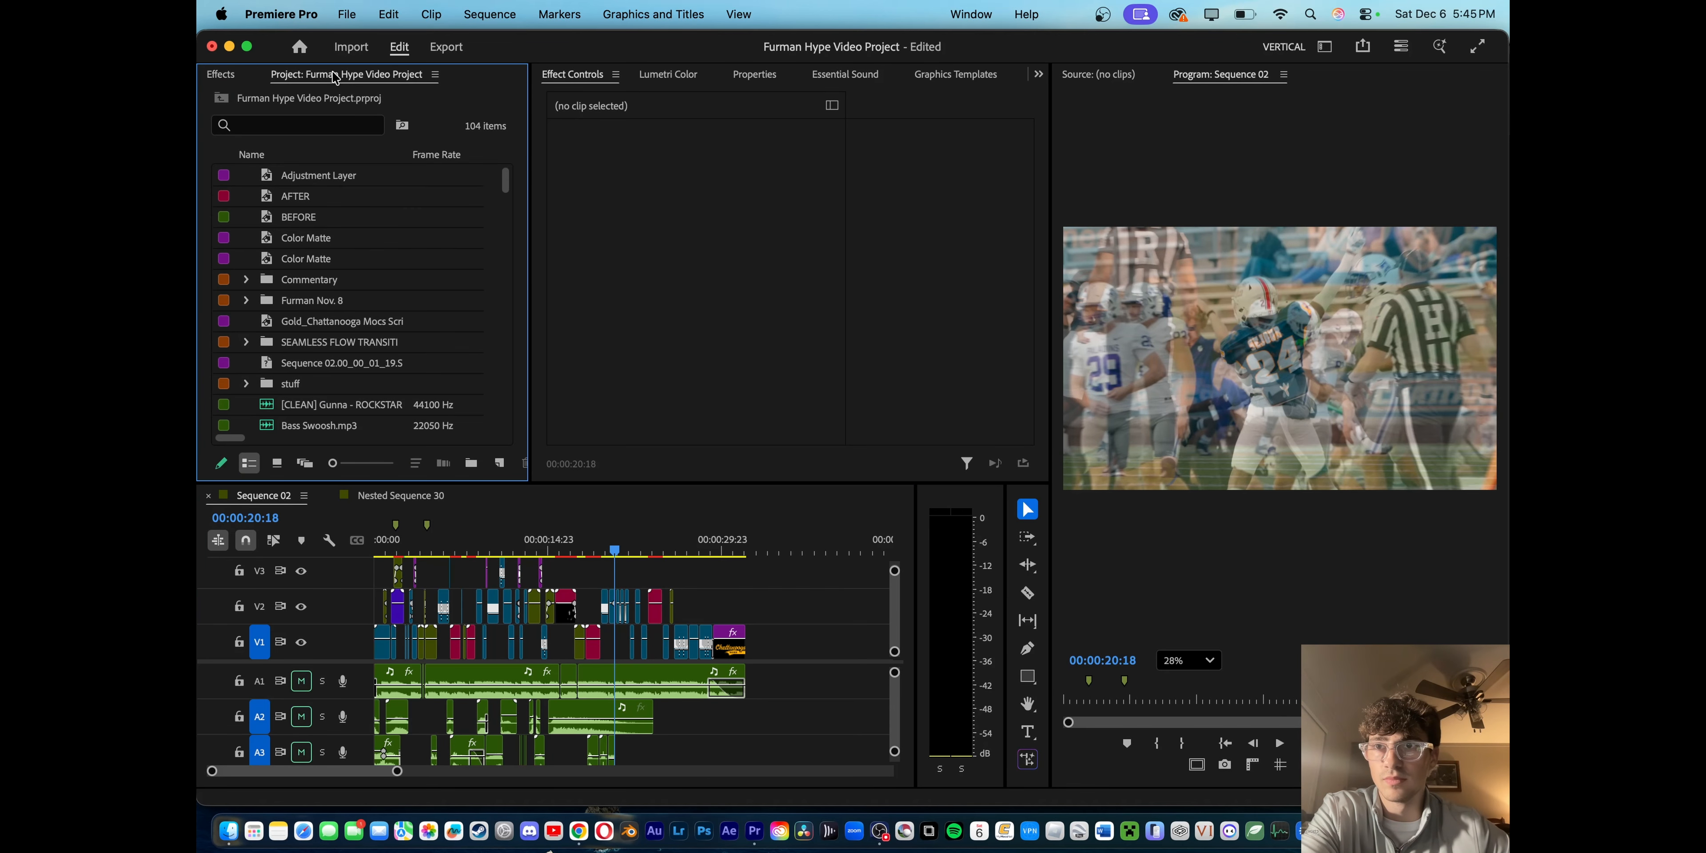
left_click(246, 301)
scroll(438, 309, "down", 2)
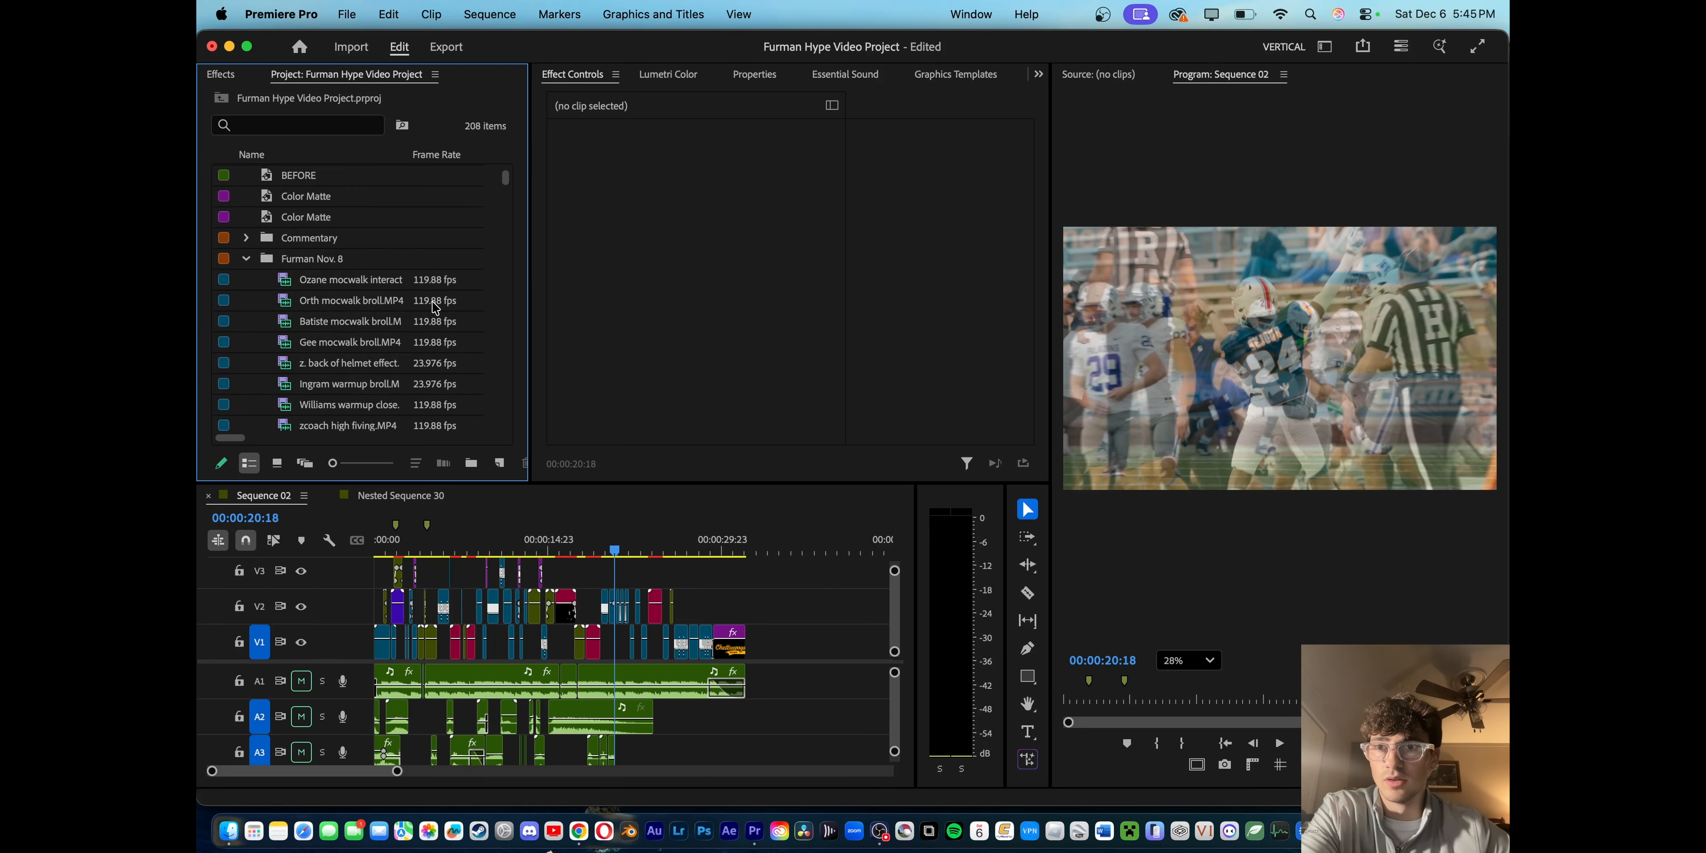
left_click(373, 322)
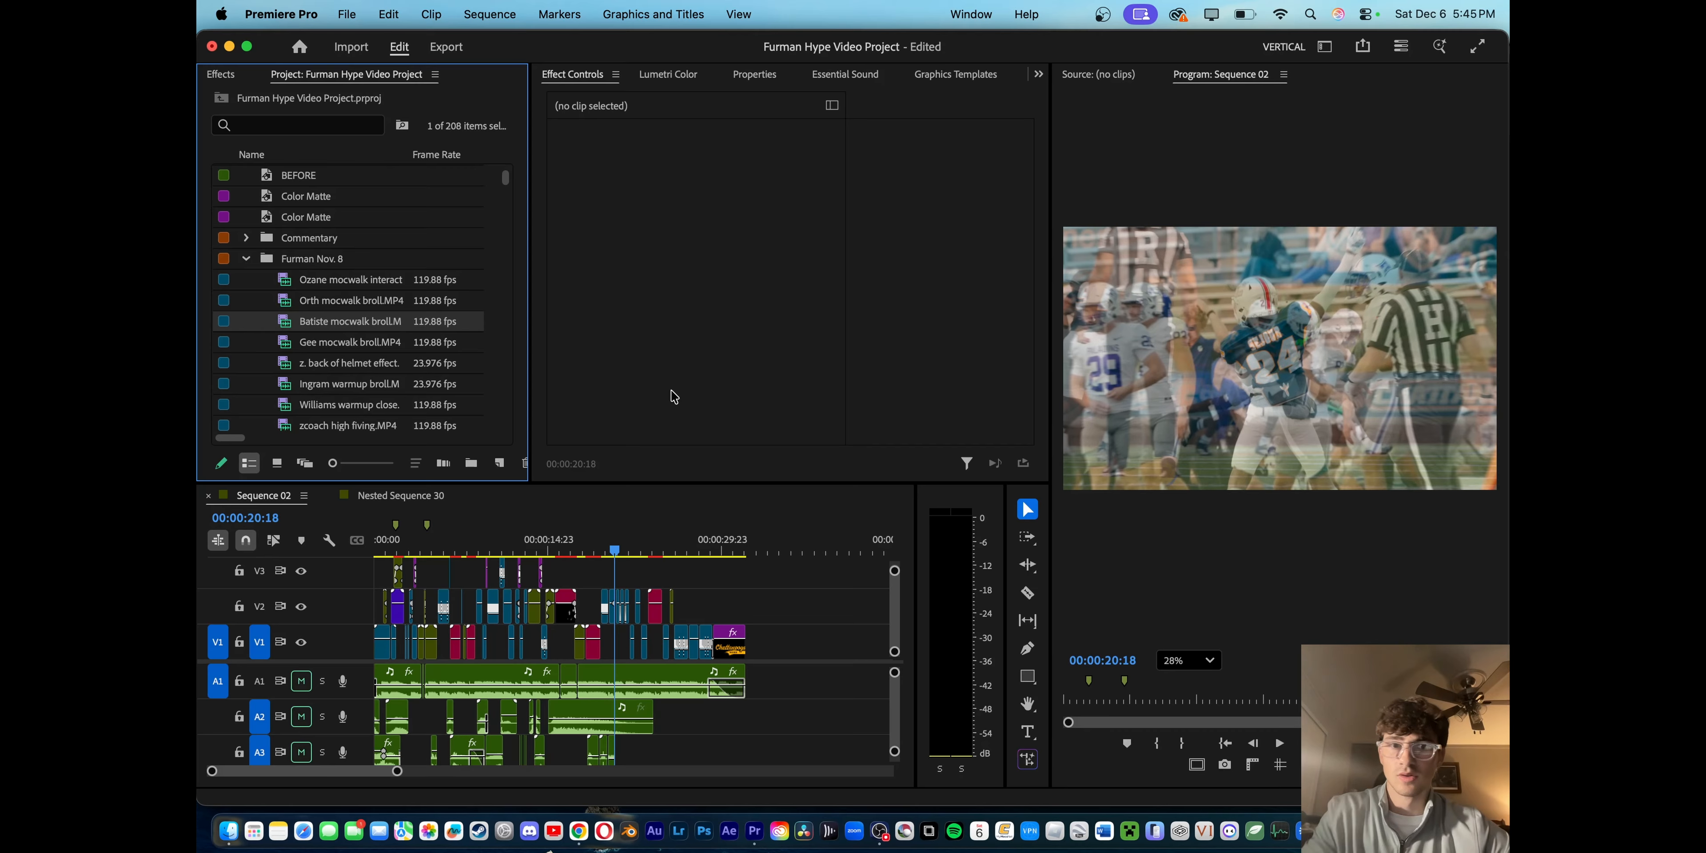
double_click(438, 329)
left_click_drag(968, 630, 816, 626)
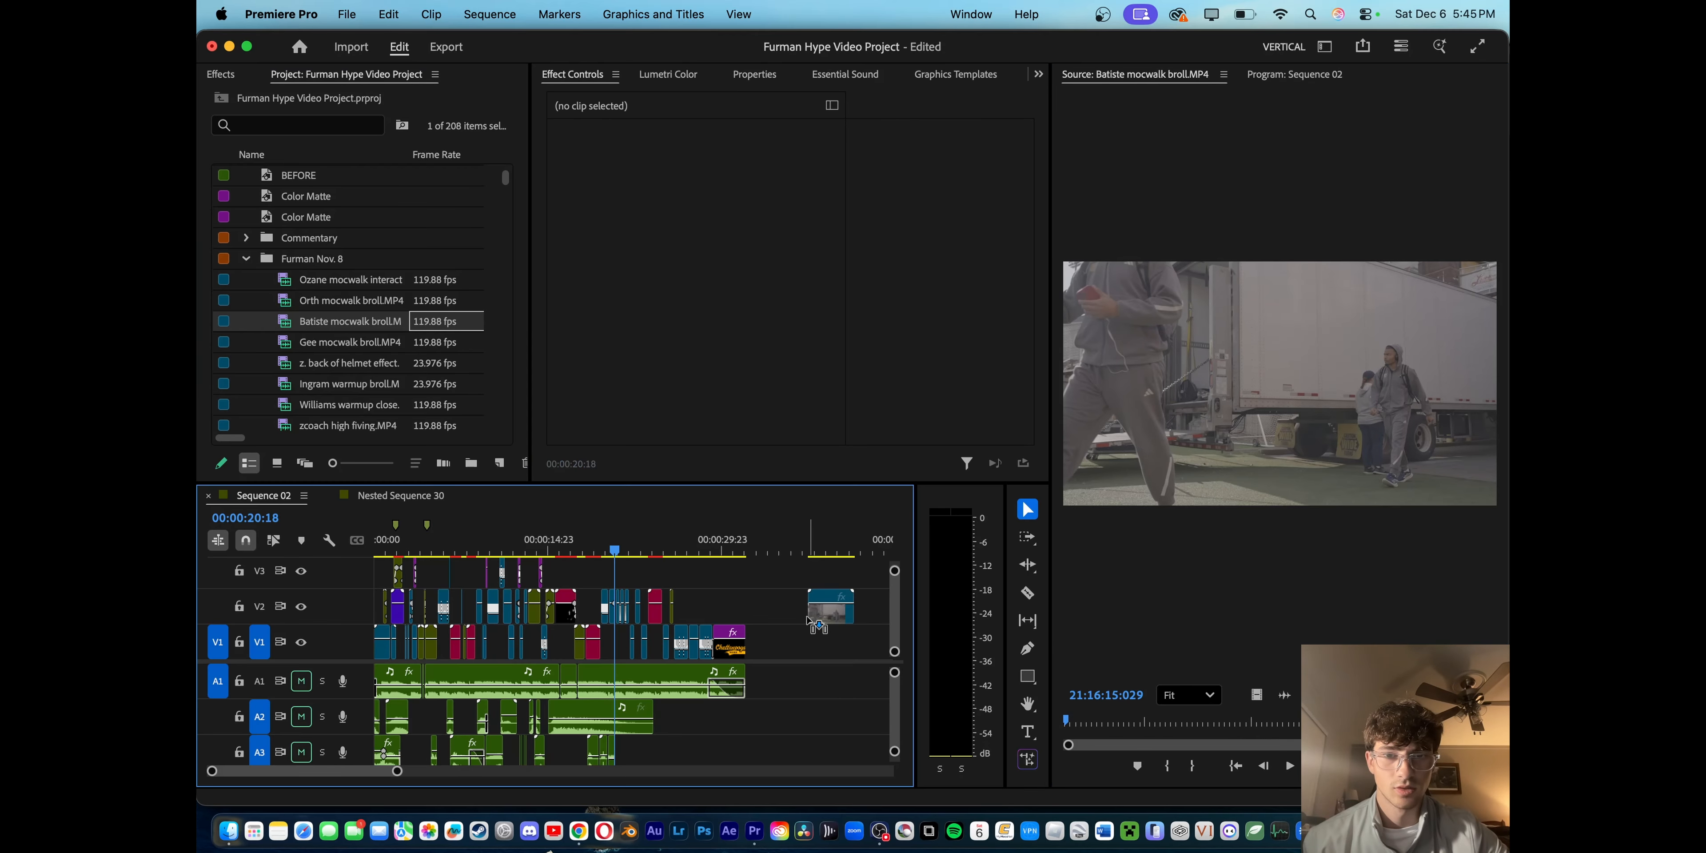
- Place Gee mocwalk broll.MP4 on V1 so that it starts beneath the end of the Batiste clip
double_click(434, 342)
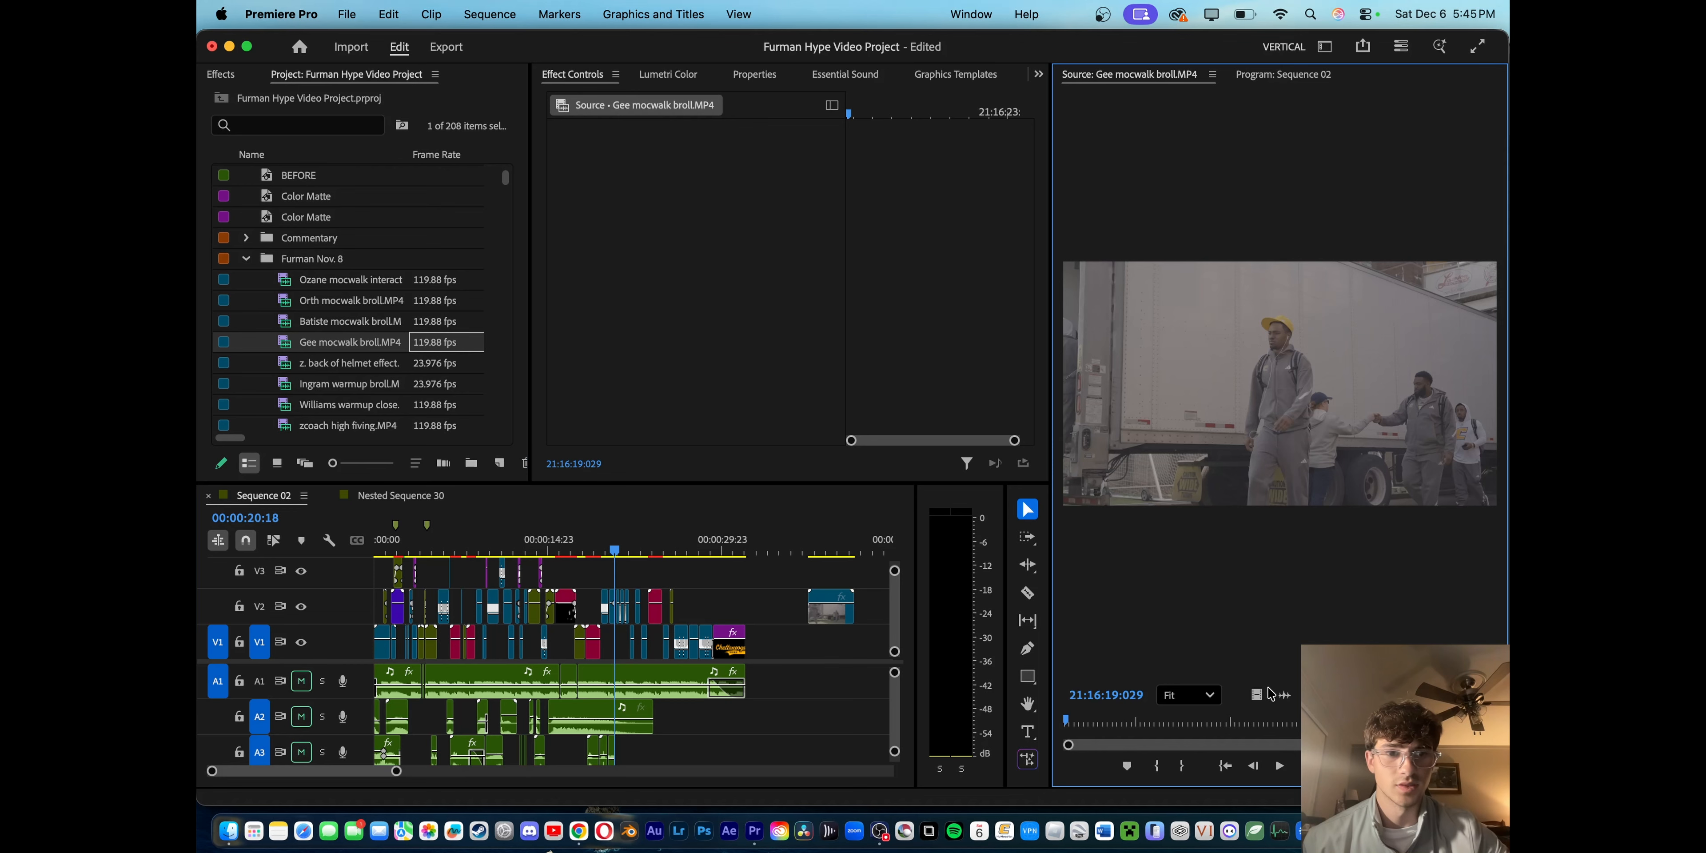
left_click_drag(1255, 697, 861, 645)
scroll(795, 650, "right", 5)
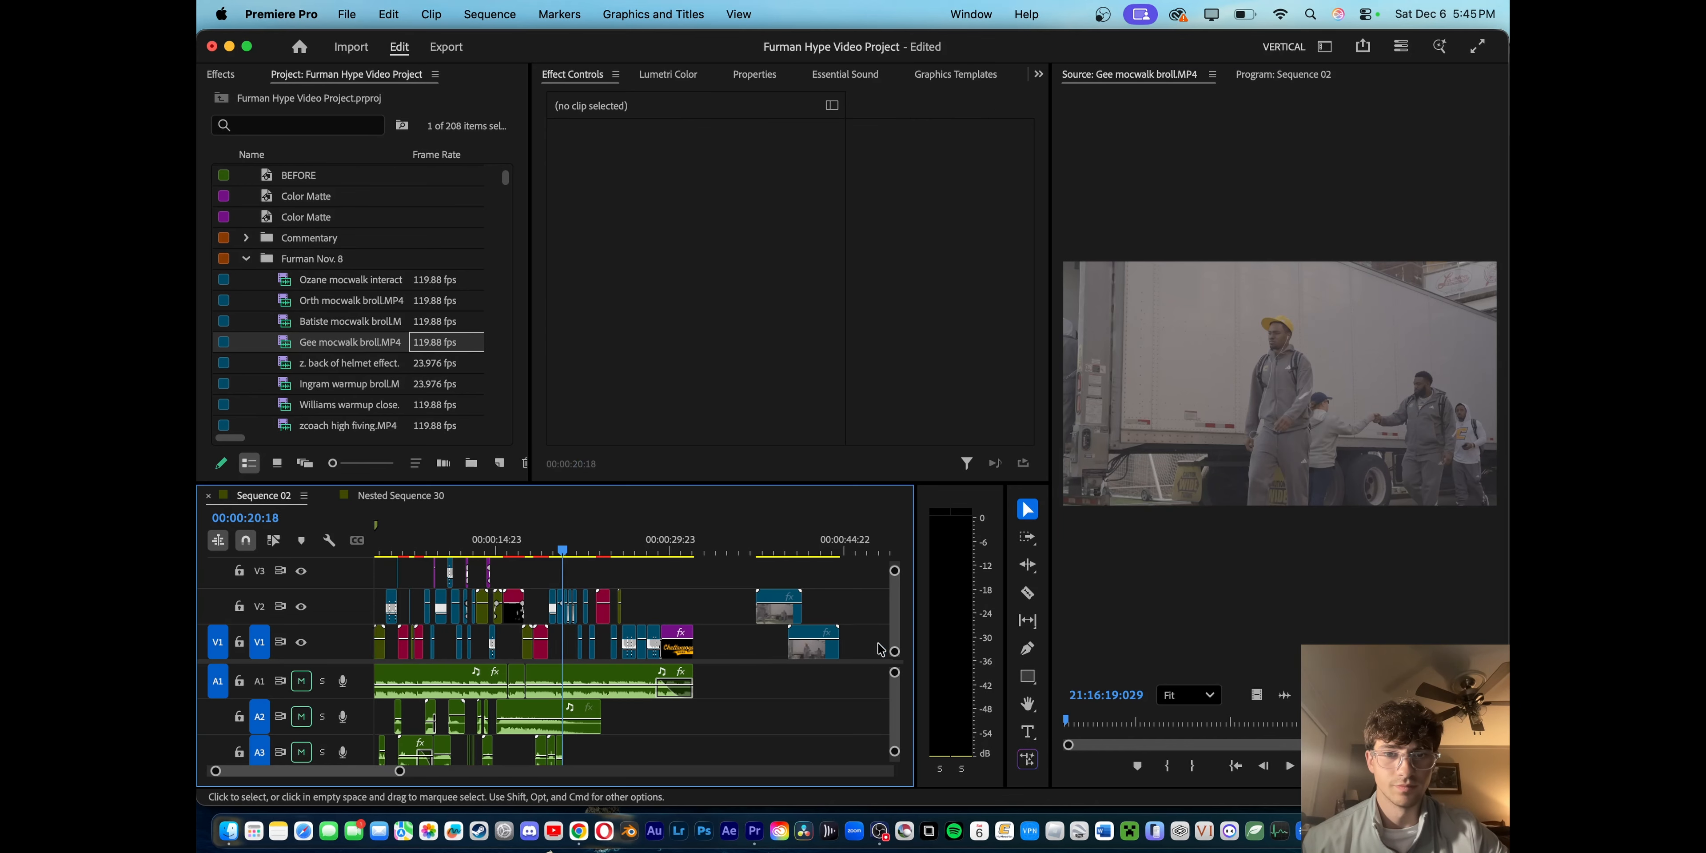
scroll(767, 656, "up", 6)
left_click(728, 646)
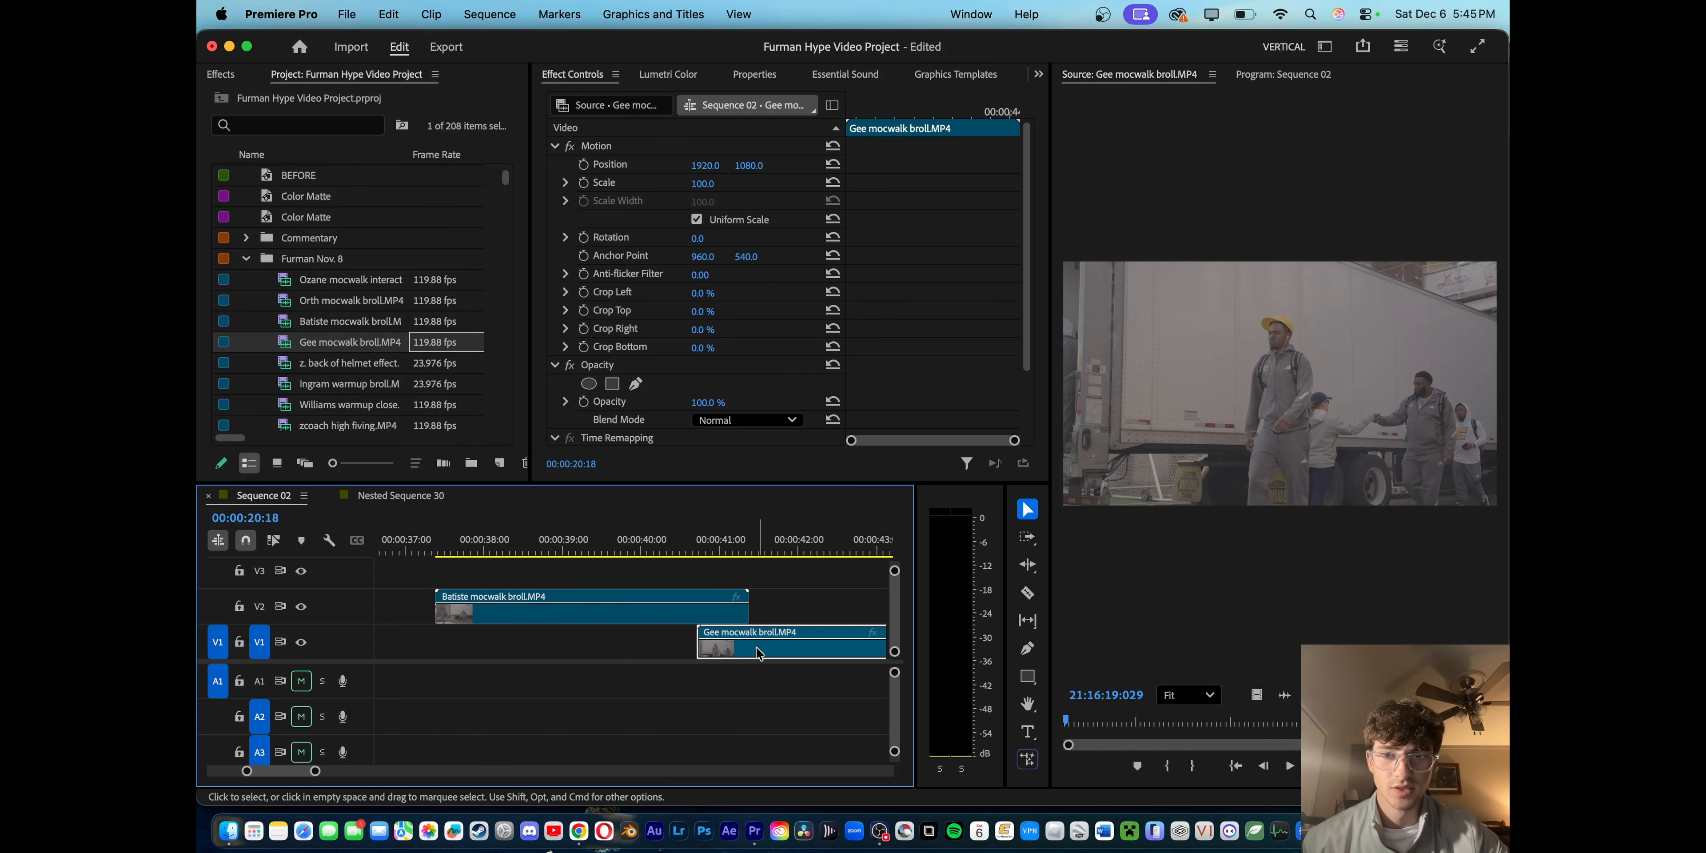
- Keyframe the Batiste clip's opacity from 100% at 00:00:40:17, fading it out towards the clip's end
left_click(701, 546)
left_click(596, 609)
left_click(583, 401)
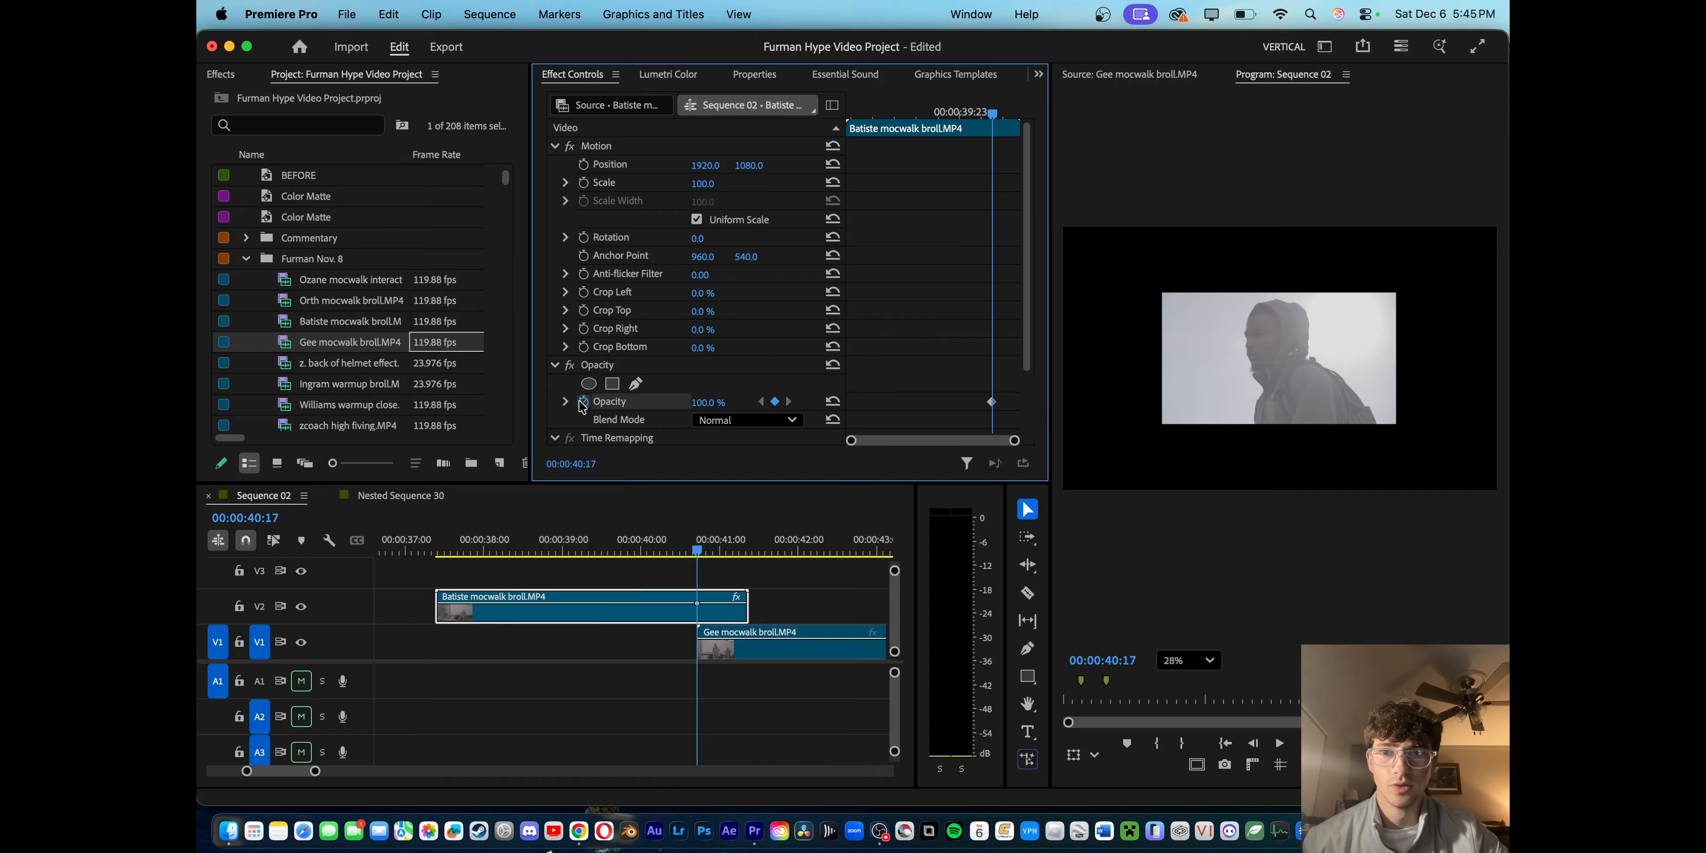
left_click_drag(699, 551, 744, 551)
left_click_drag(713, 403, 636, 402)
- Play the opacity fade from the Batiste clip into the Gee clip
left_click(693, 545)
key("space")
left_click(693, 545)
key("space")
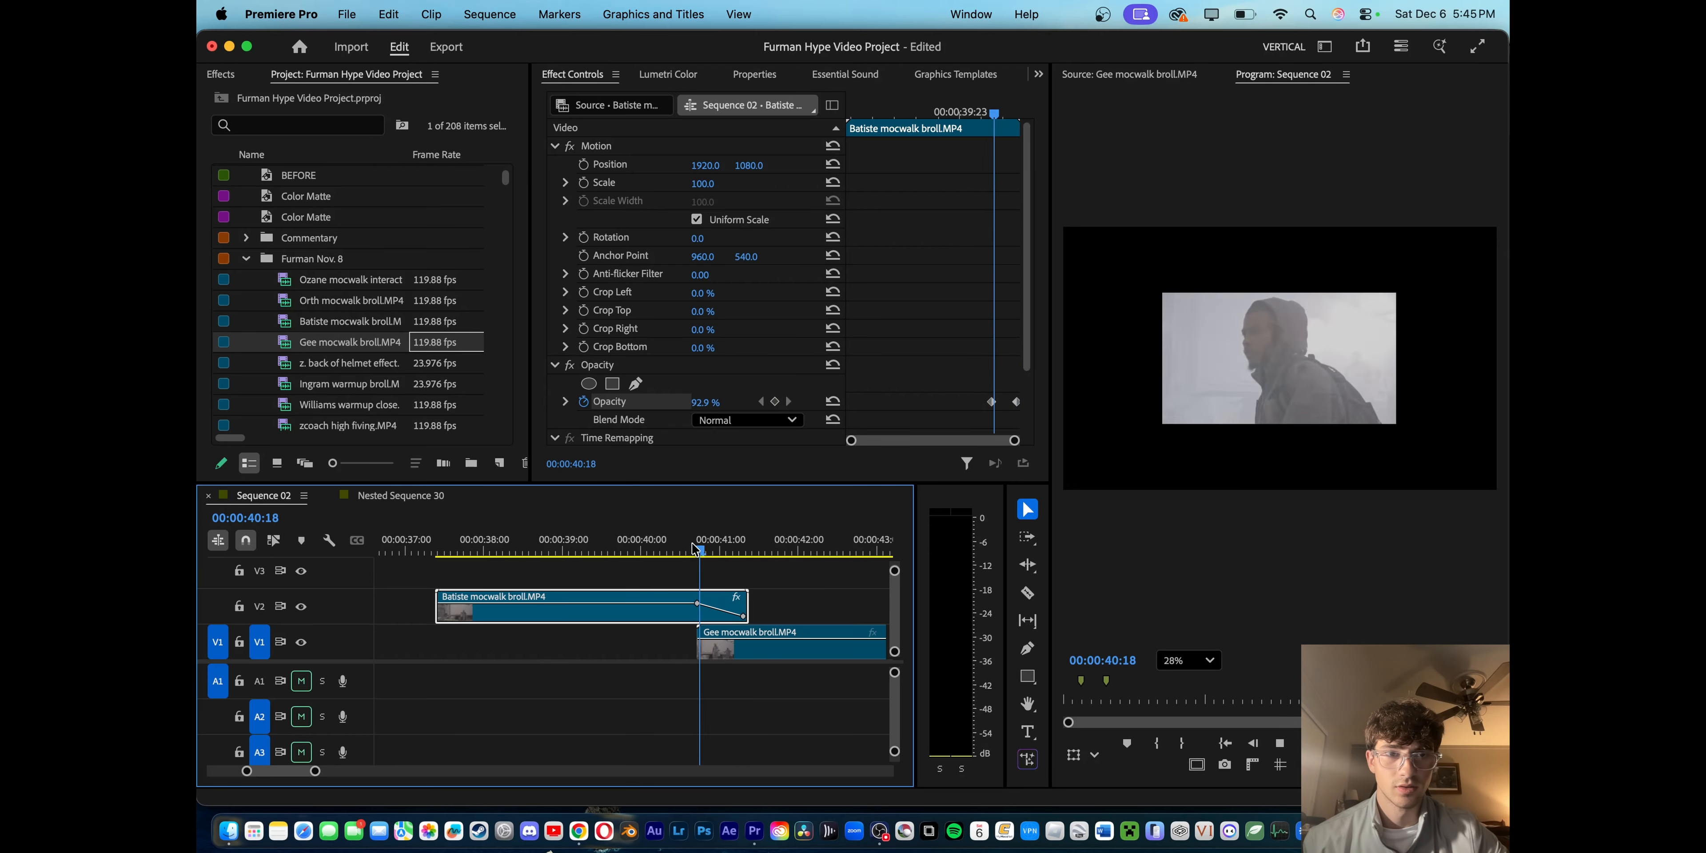
left_click(655, 640)
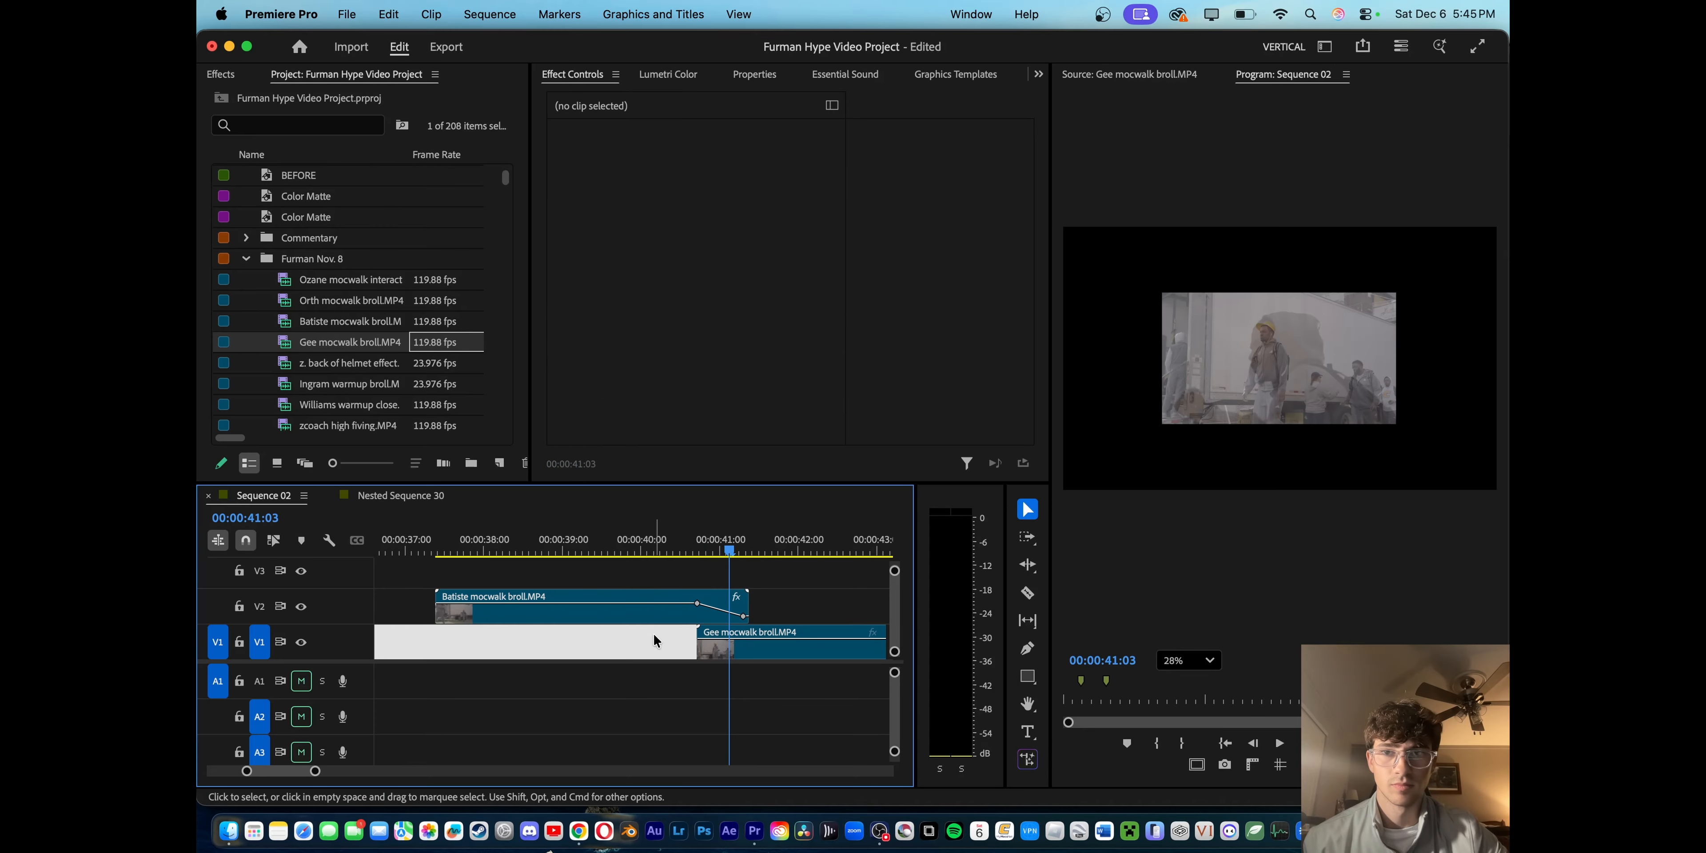
- Scale the Batiste clip on V2 up to 150, then 200, to fill the frame
left_click(653, 600)
left_click(714, 183)
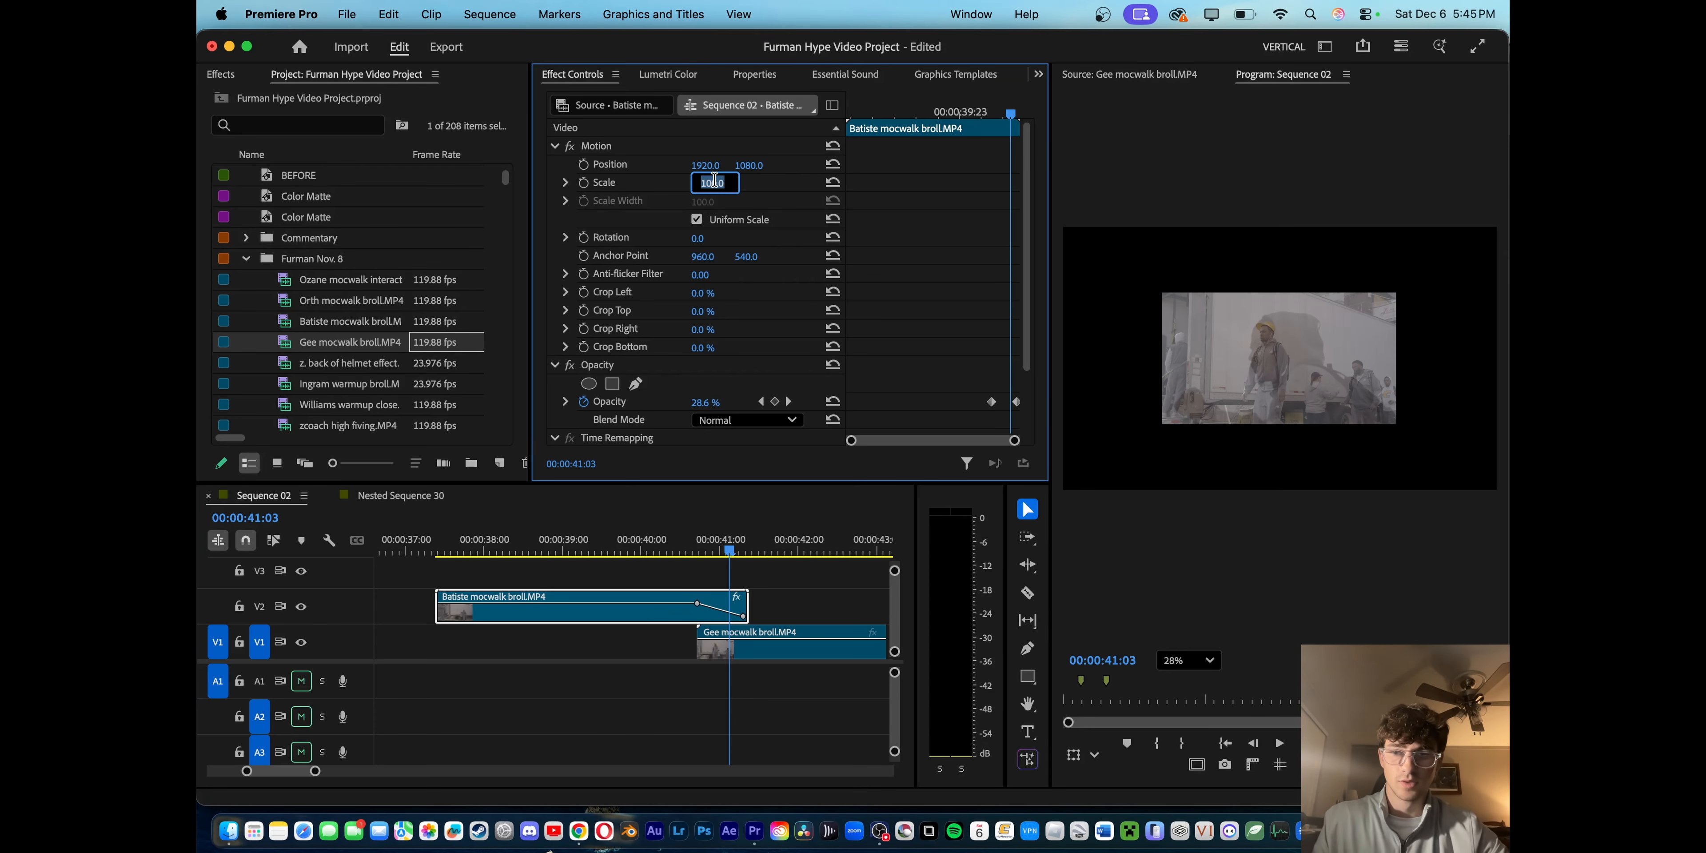
type("150")
key("Return")
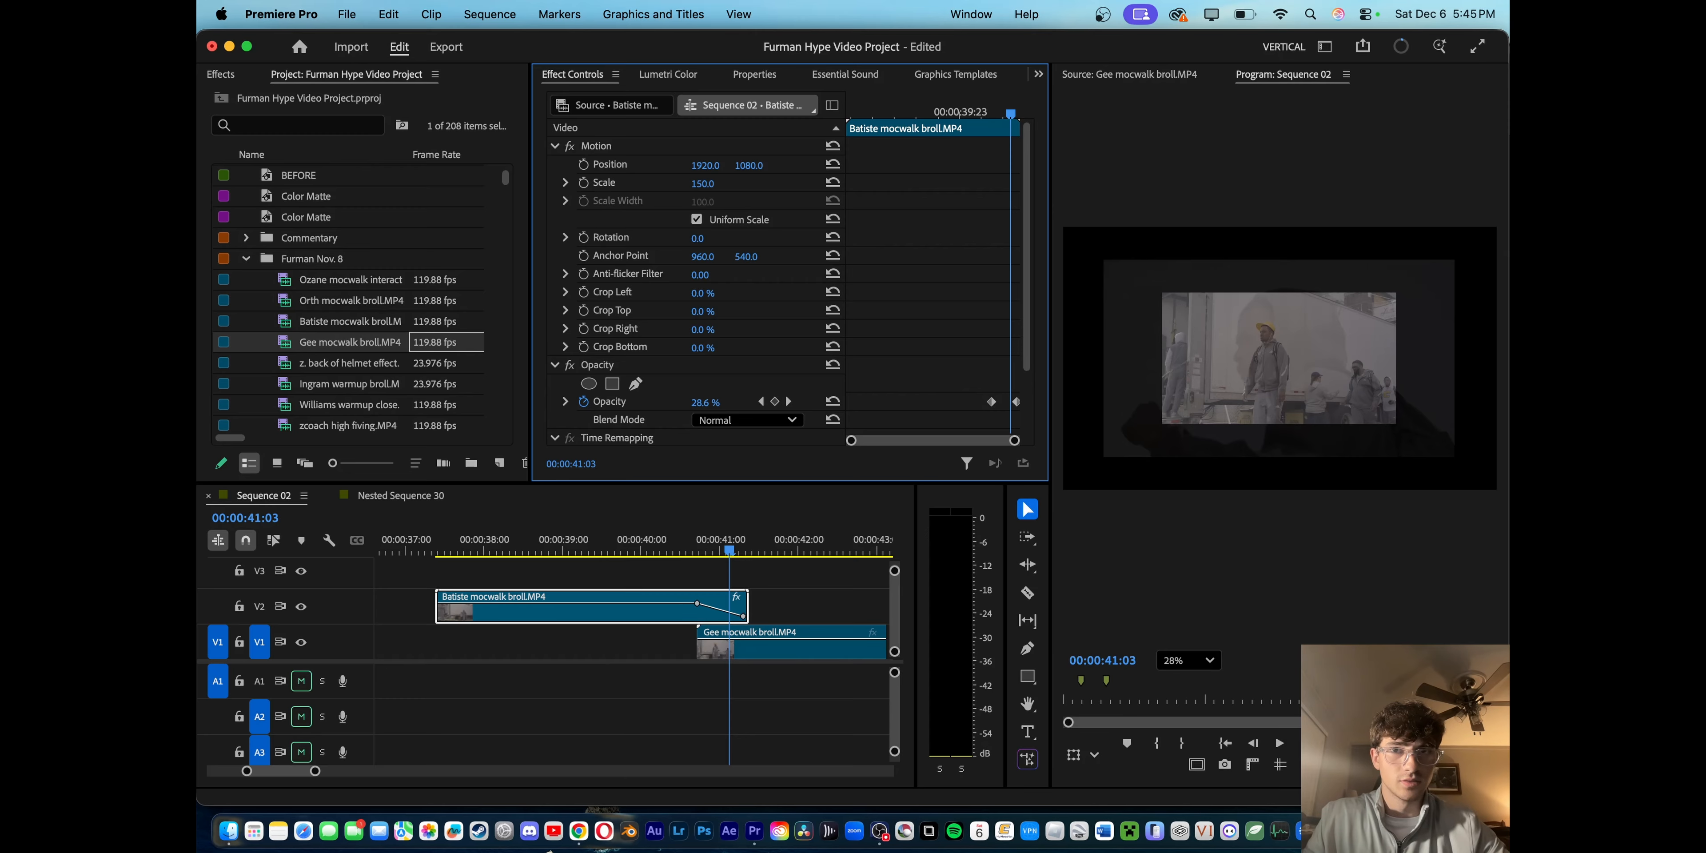
type("200")
key("Return")
- Set the Gee clip's scale on V1 to 200
left_click(784, 645)
left_click(702, 185)
type("2")
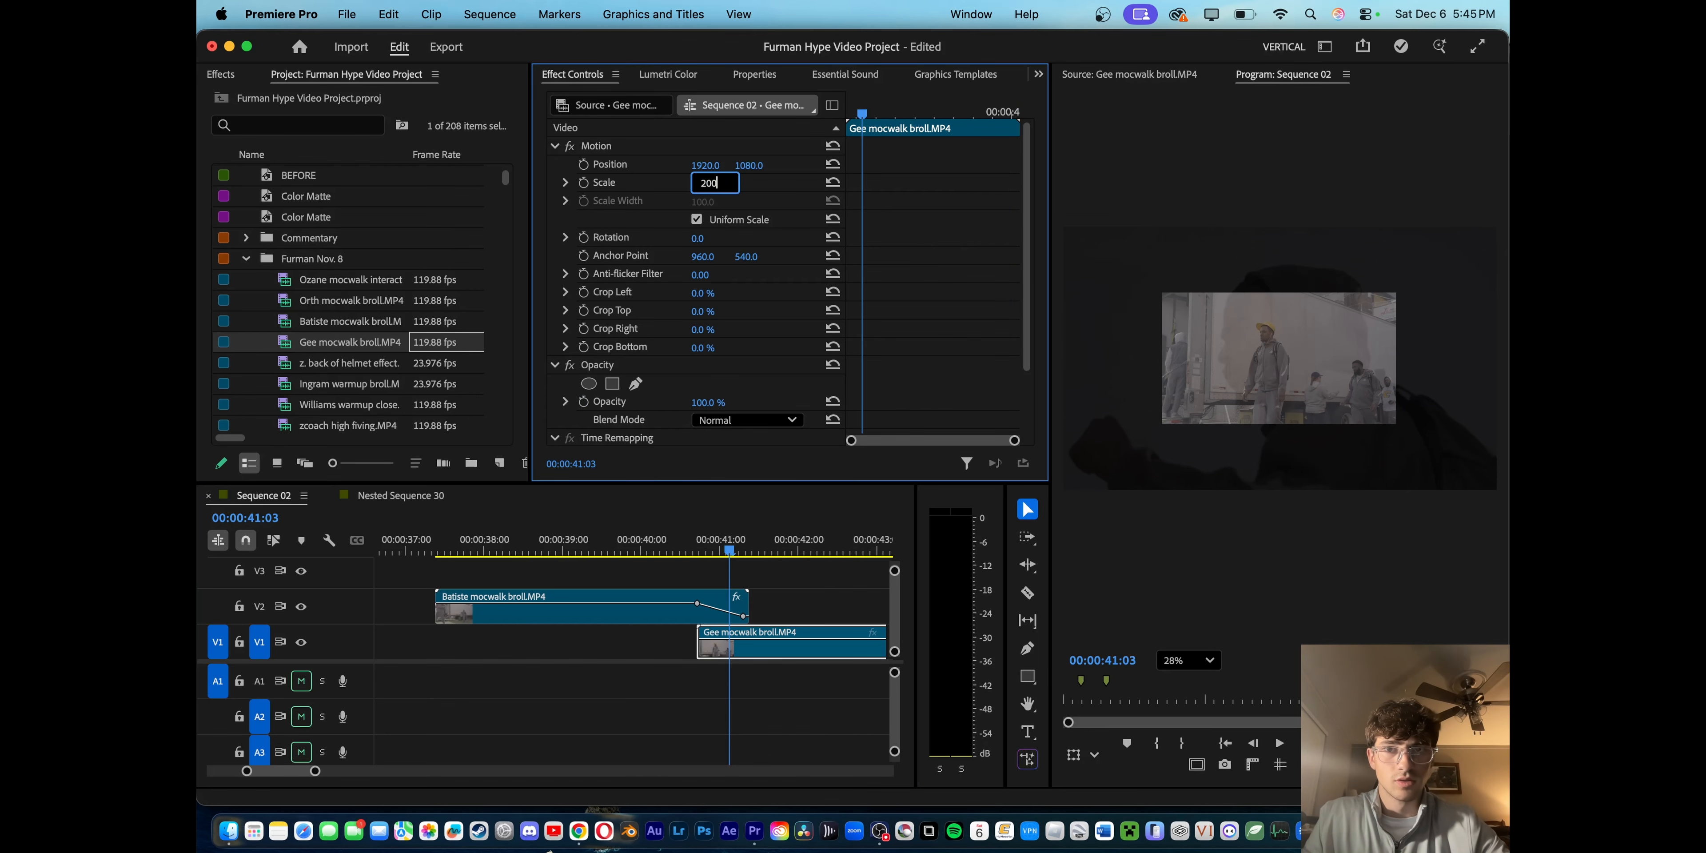
key("Return")
- Play the scaled clips across the fade, from about 00:00:39:16 to past 00:00:41:16
left_click(600, 545)
key("space")
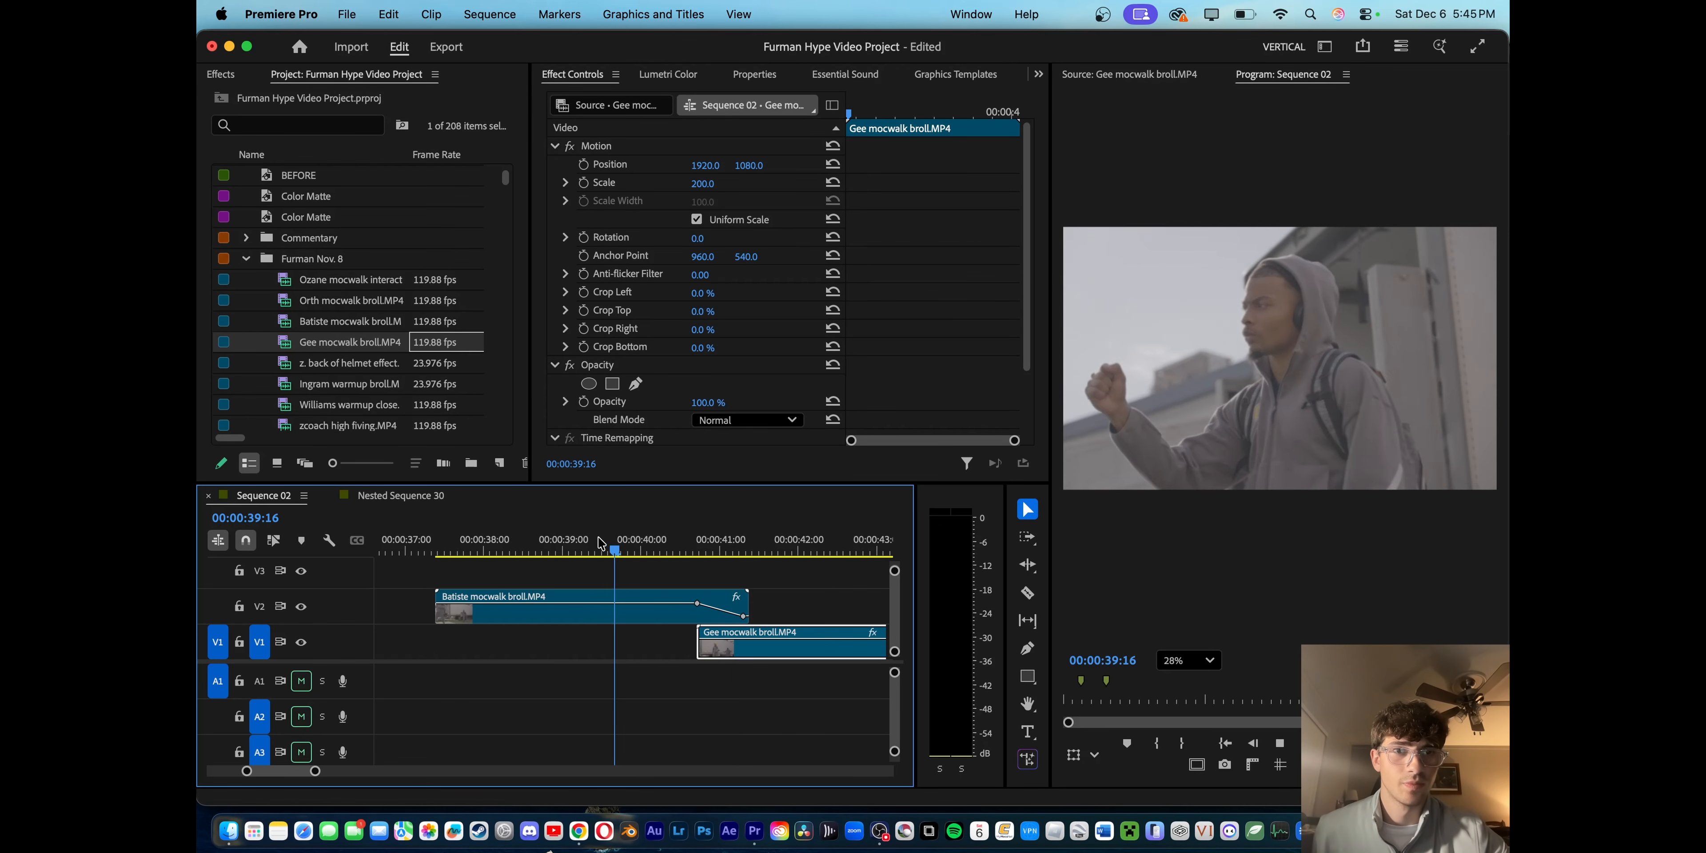
key("space")
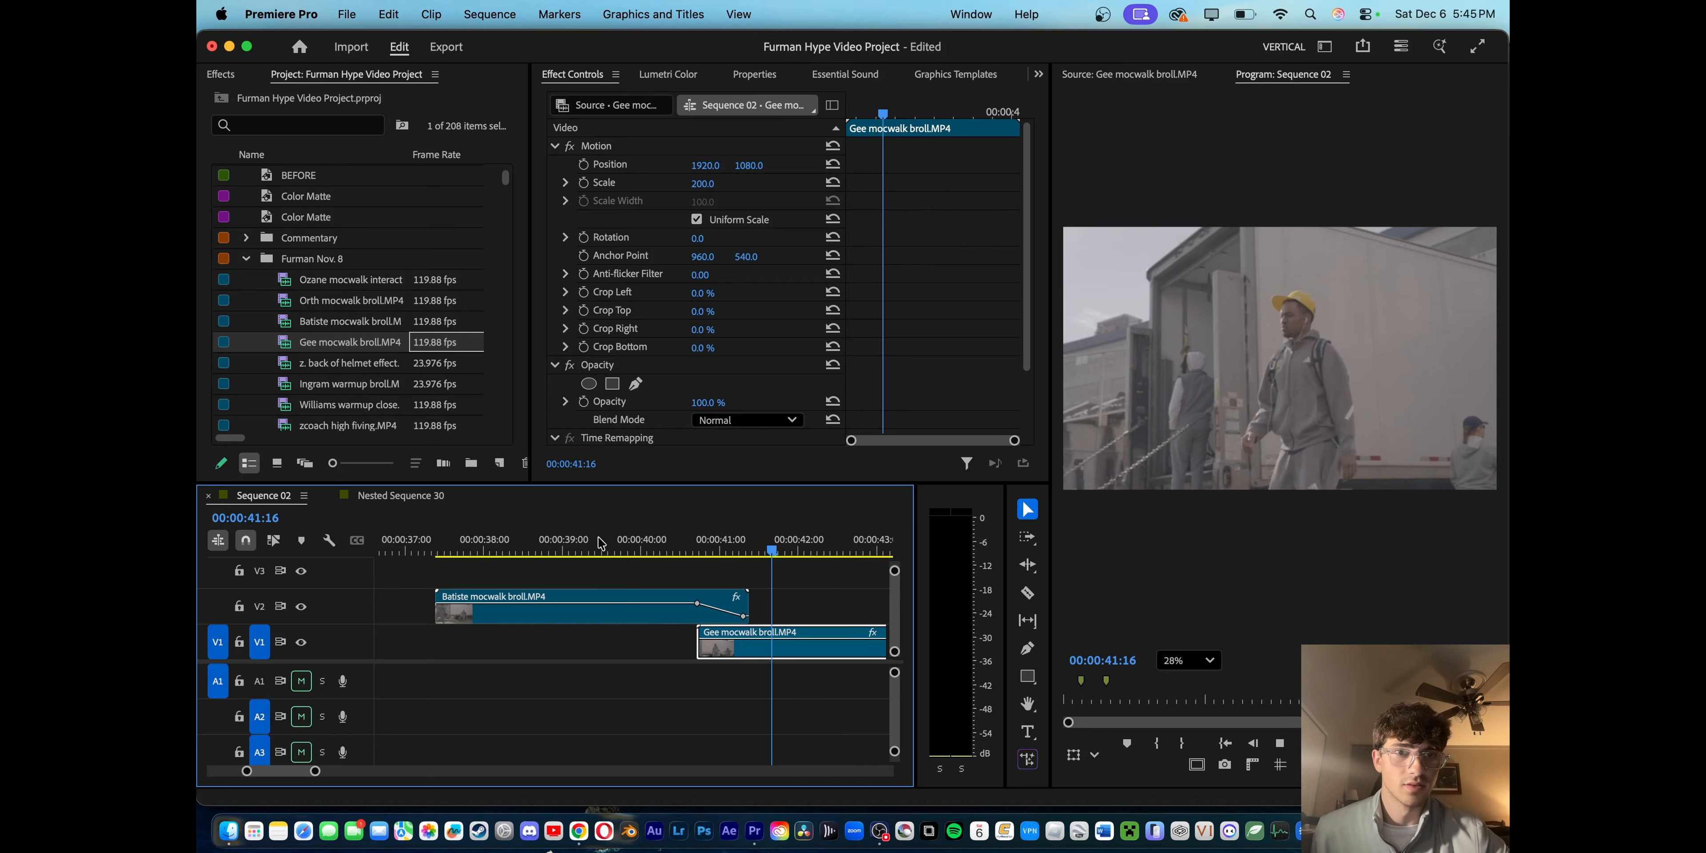
- Move the Batiste clip's first opacity keyframe to about 00:00:41:03 to shorten the fade, and play the result
left_click_drag(697, 604, 730, 603)
left_click(713, 546)
key("space")
key("space")
- Delete both demonstration clips placed past the end of the sequence
scroll(671, 634, "down", 5)
left_click_drag(637, 579, 719, 640)
key("Delete")
- Return to the finished edit and play into the National Freshman of the Week shot, stopping at 00:00:24:11
scroll(541, 664, "left", 2)
scroll(543, 664, "left", 4)
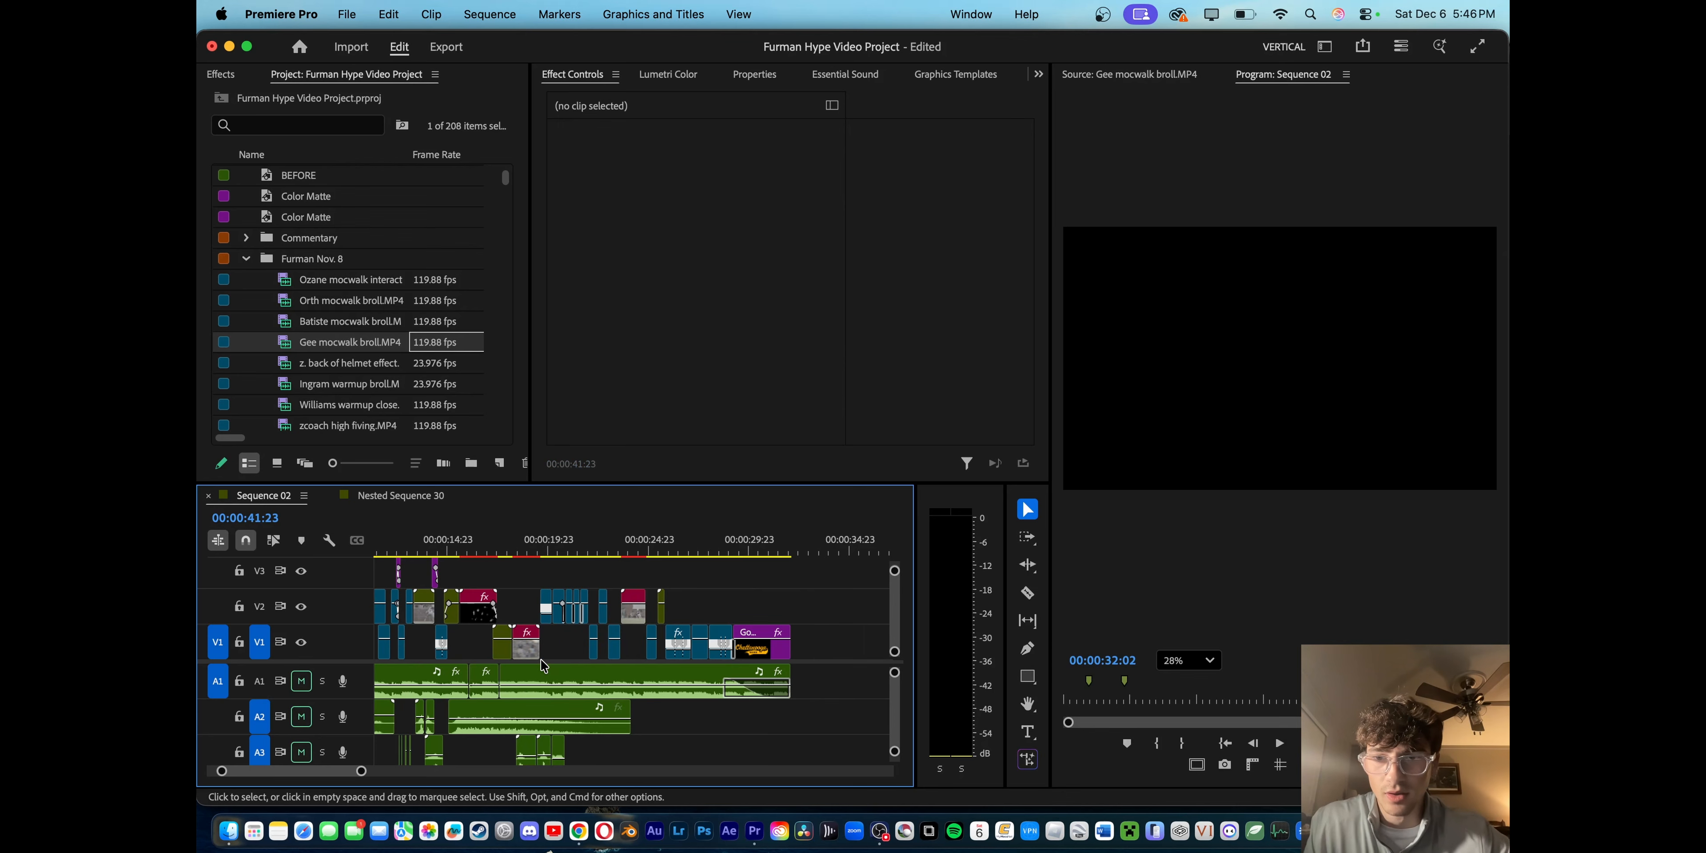
scroll(671, 621, "up", 5)
scroll(656, 615, "down", 2)
left_click(603, 547)
key("space")
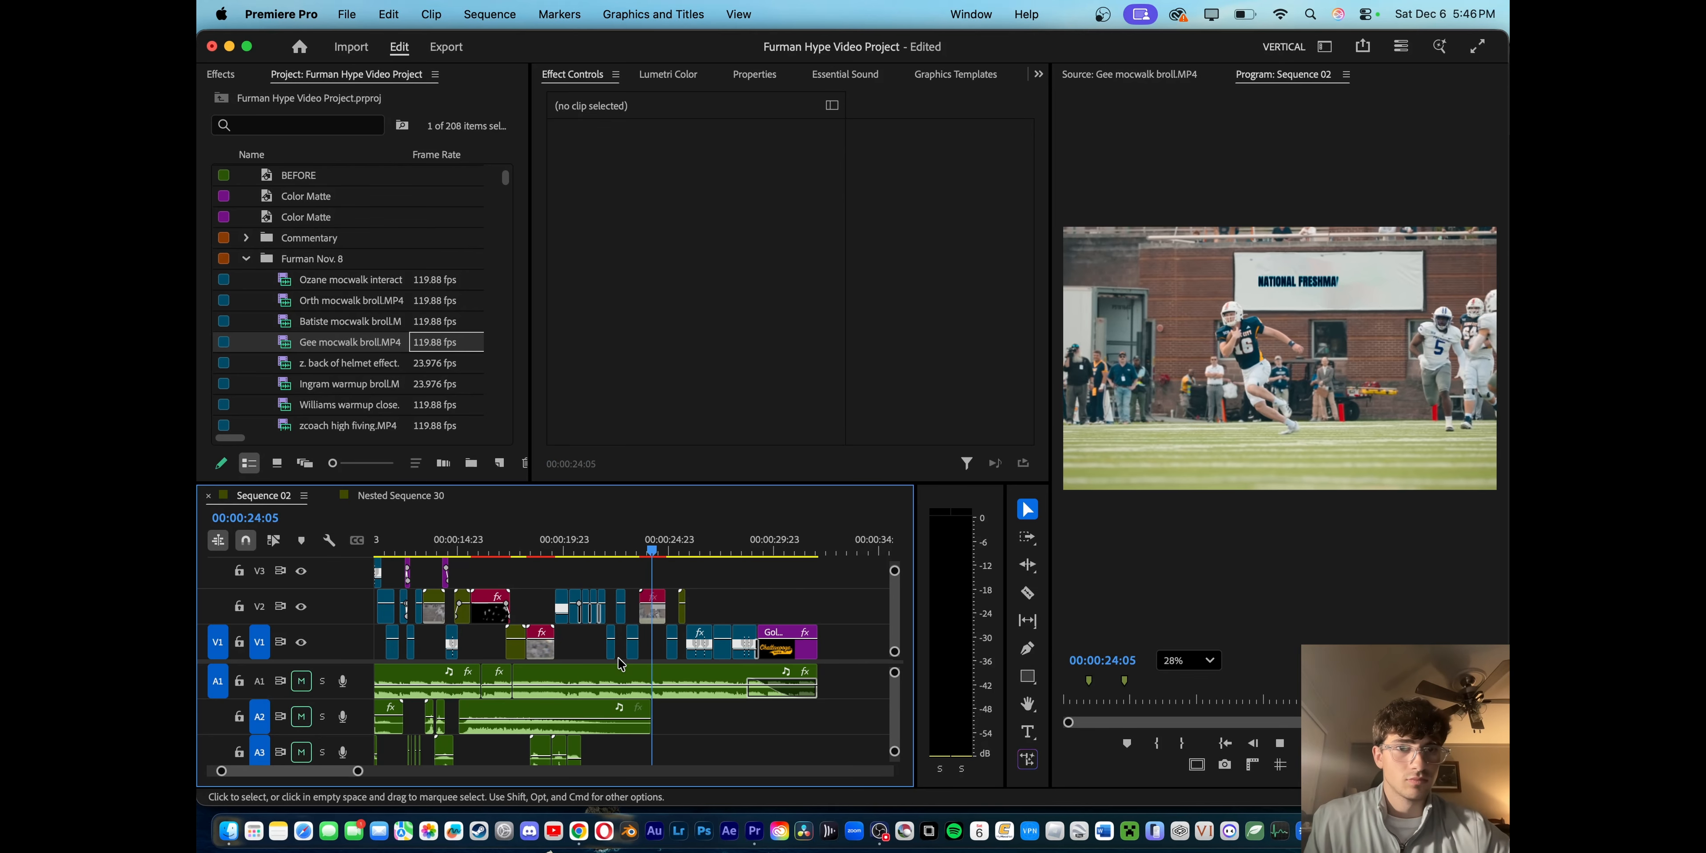
key("space")
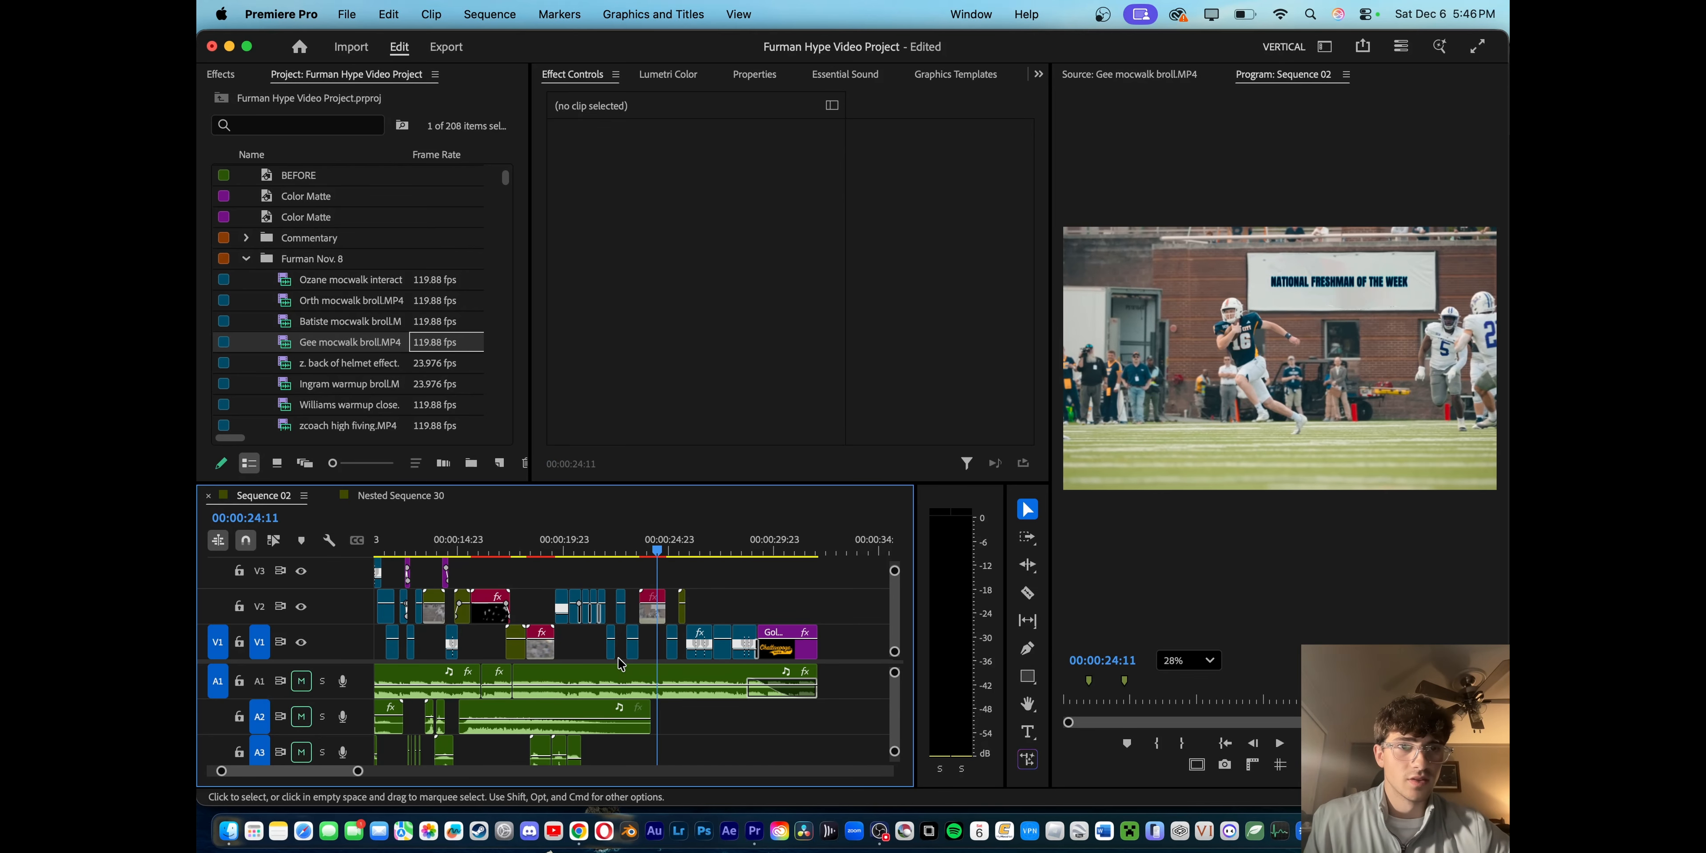
- Select the National Freshman of the Week clip on V2 and scrub over its opening frames around 00:00:23:19
left_click(640, 548)
left_click_drag(640, 550, 645, 551)
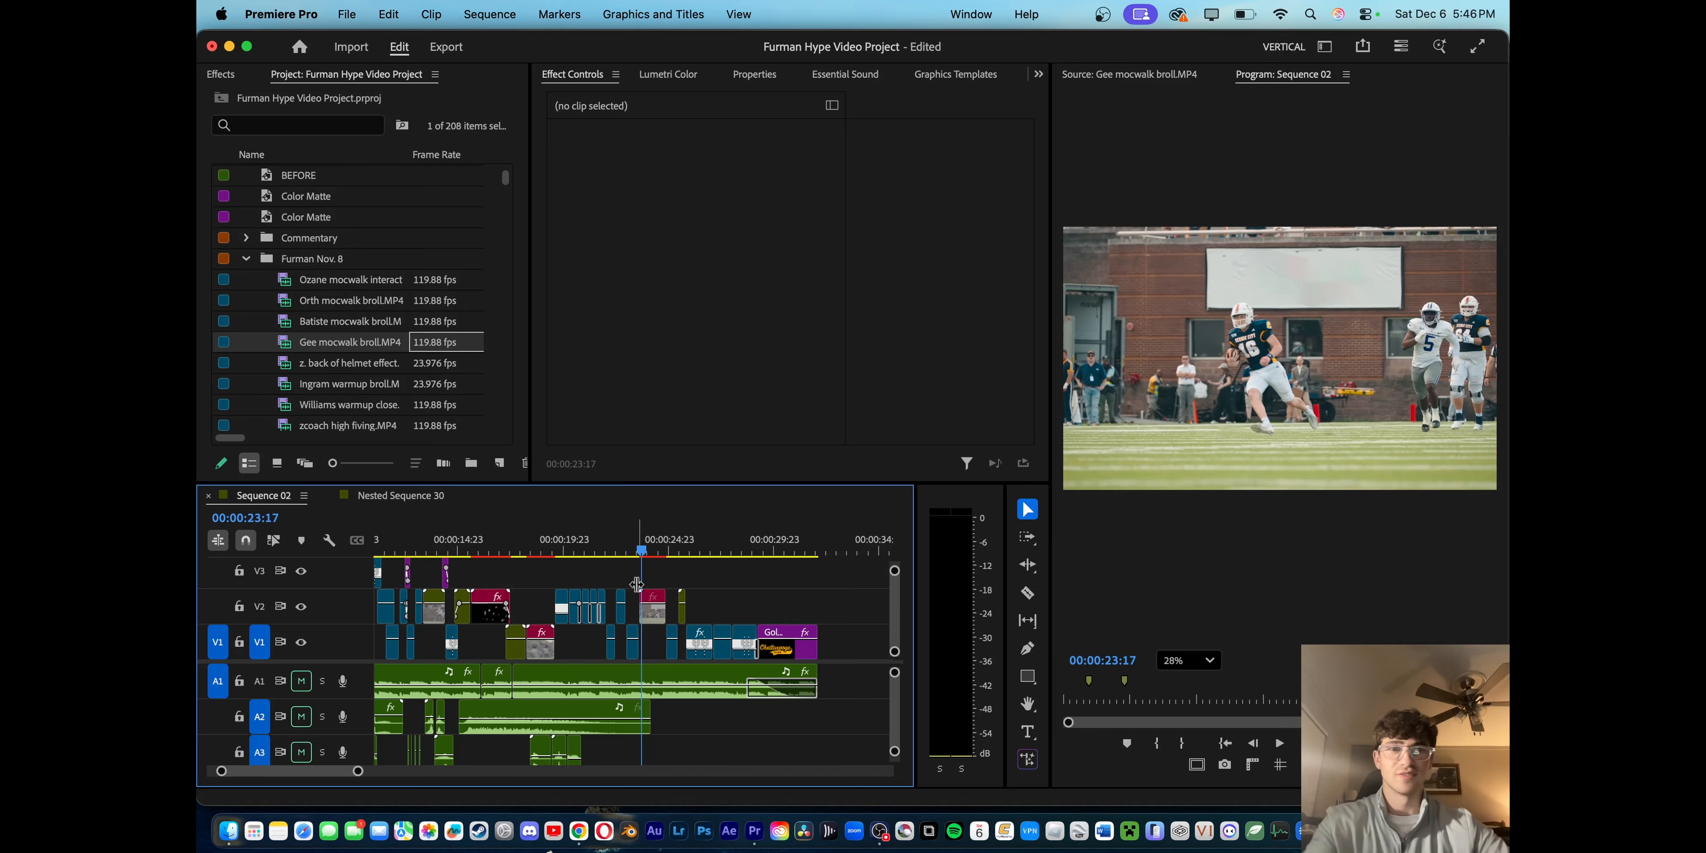
scroll(643, 613, "up", 5)
left_click(651, 616)
left_click_drag(636, 551, 652, 551)
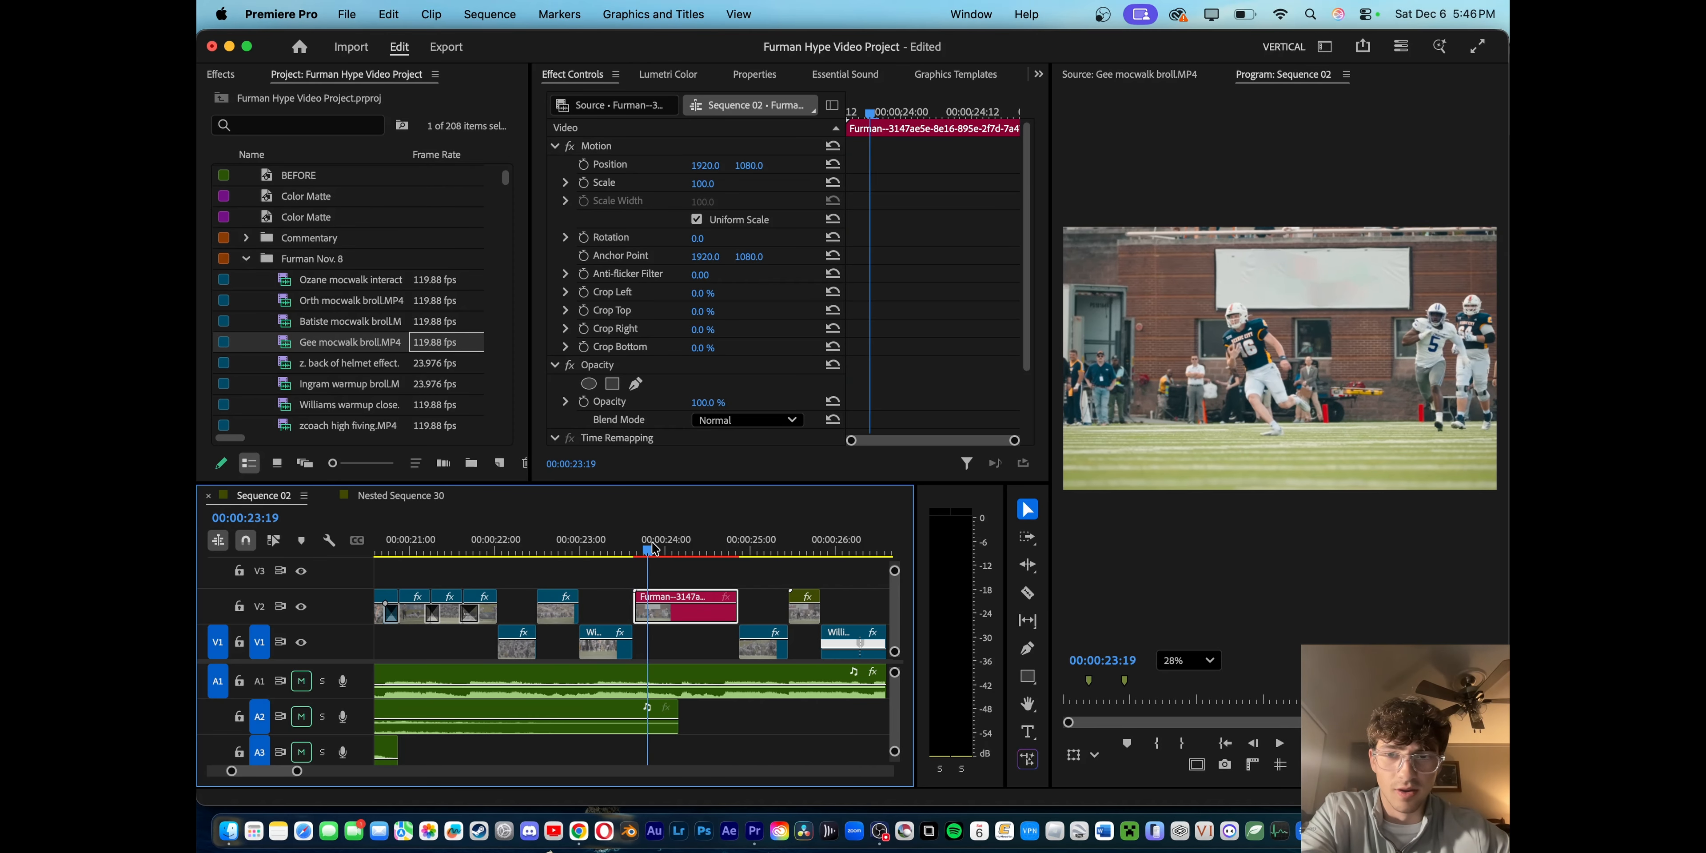
- View the selected linked comp as a source, then replay its opening in the sequence and scrub to 00:00:23:19
double_click(668, 618)
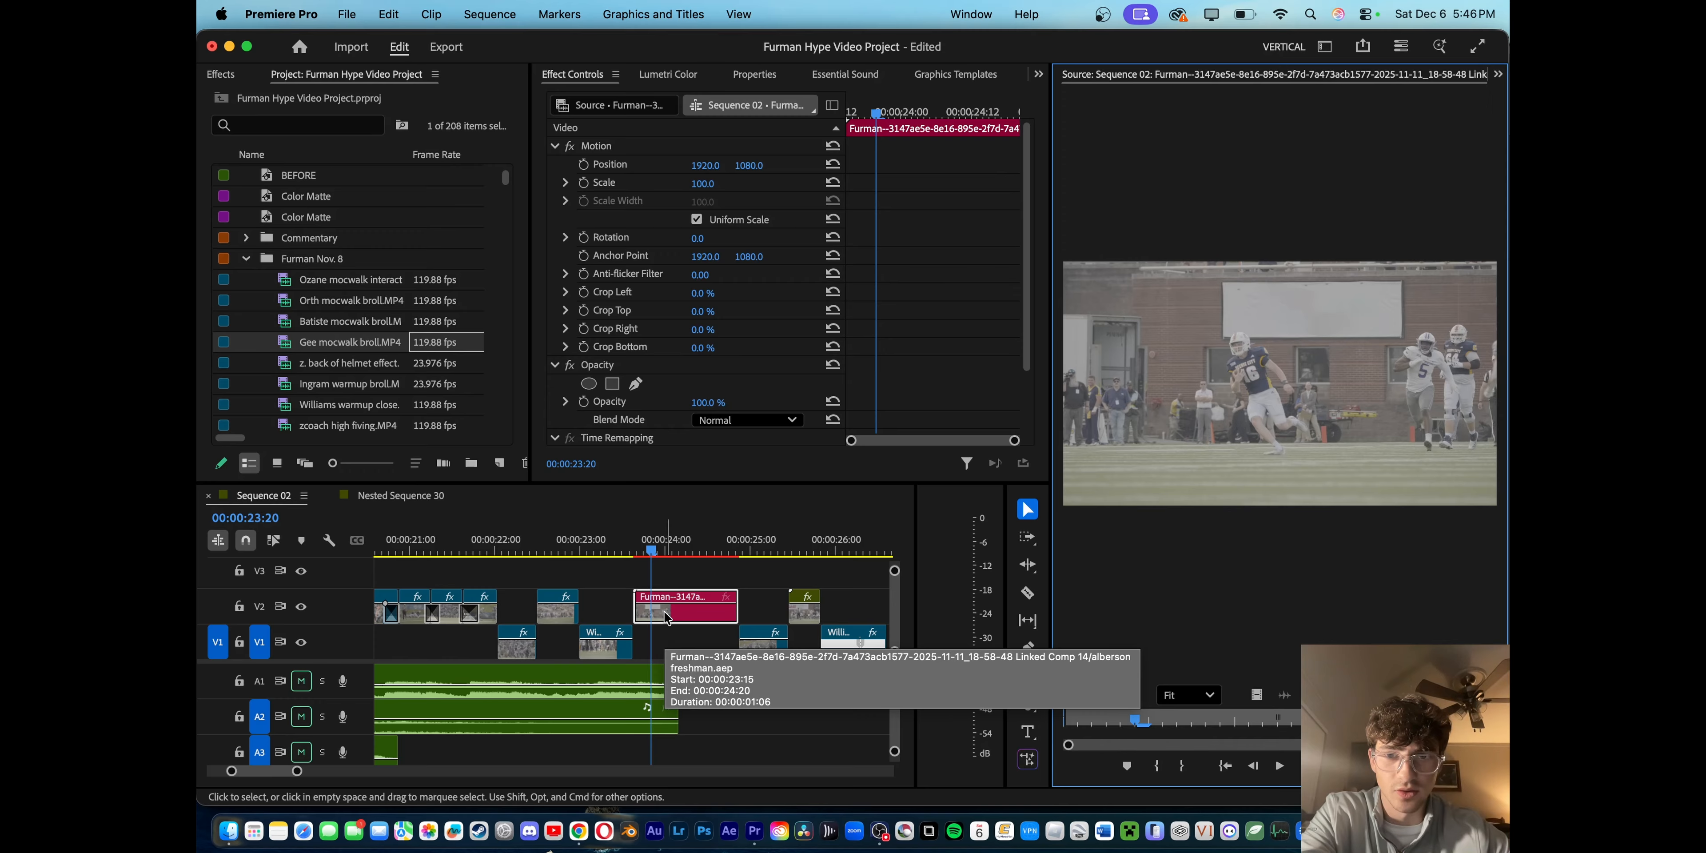
left_click(635, 545)
key("space")
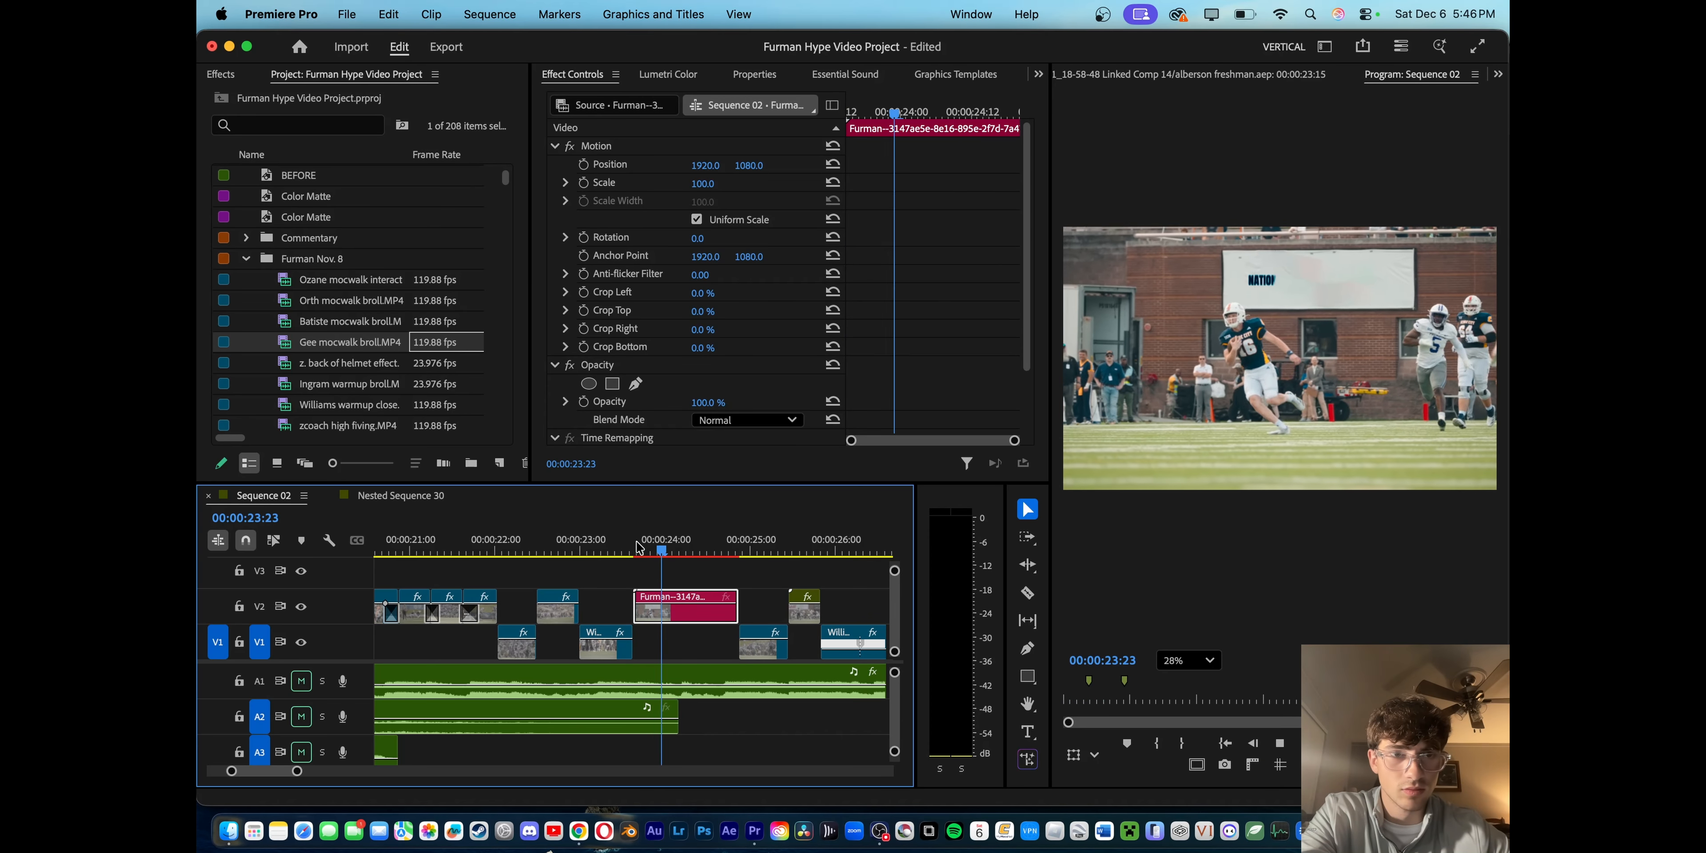
left_click_drag(639, 546, 649, 549)
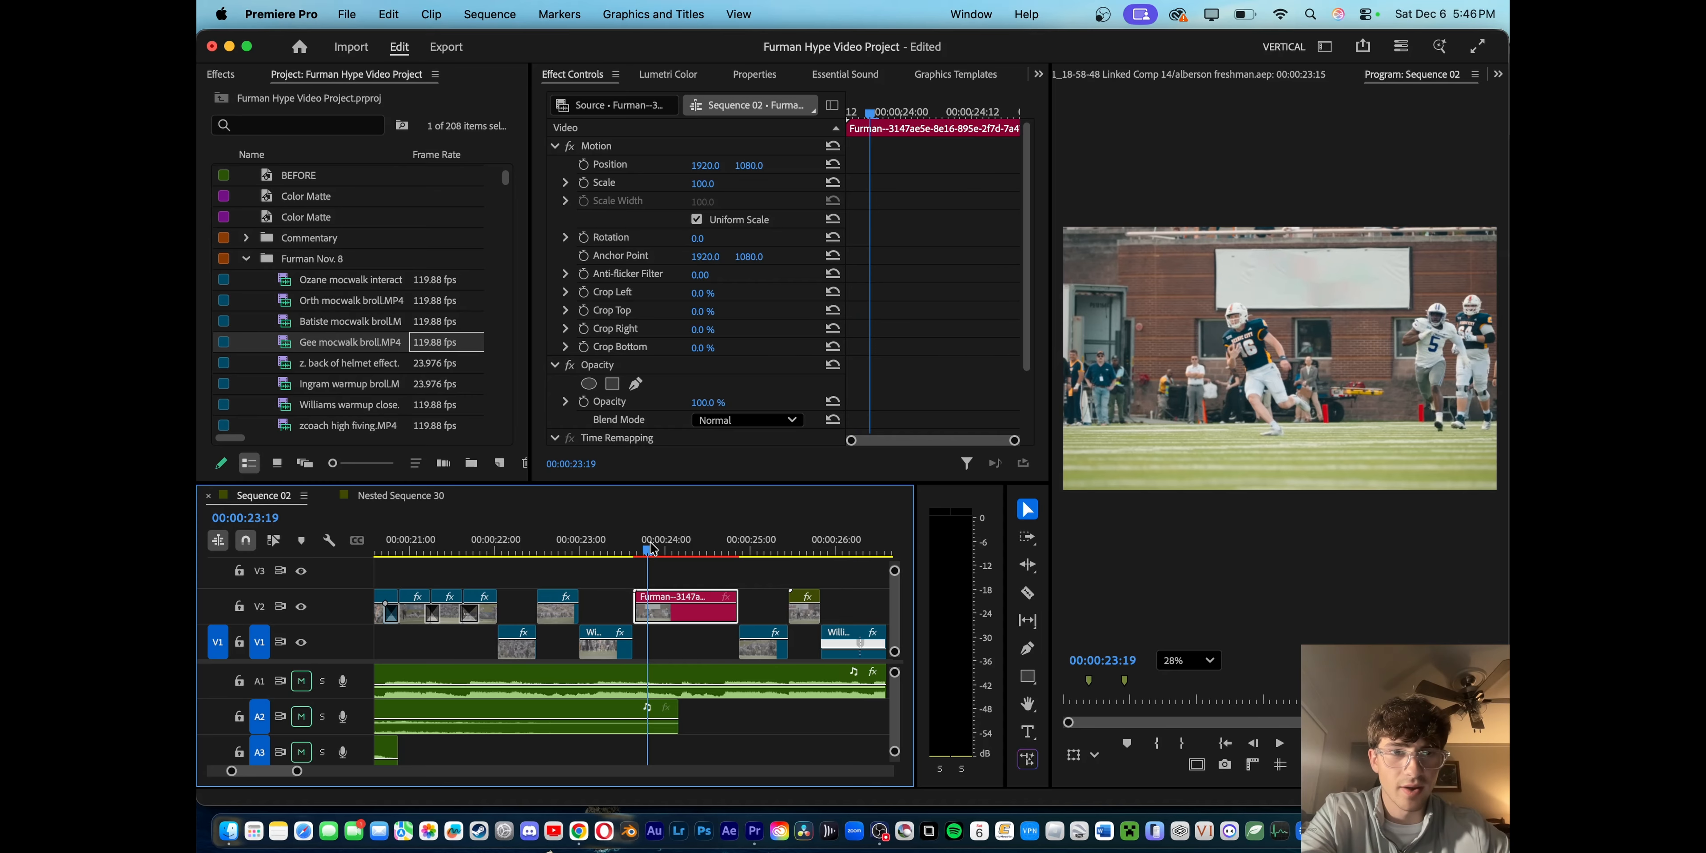
- Open the clip's original linked comp in After Effects, dismiss the error, and scrub the comp back to its first frame
right_click(673, 613)
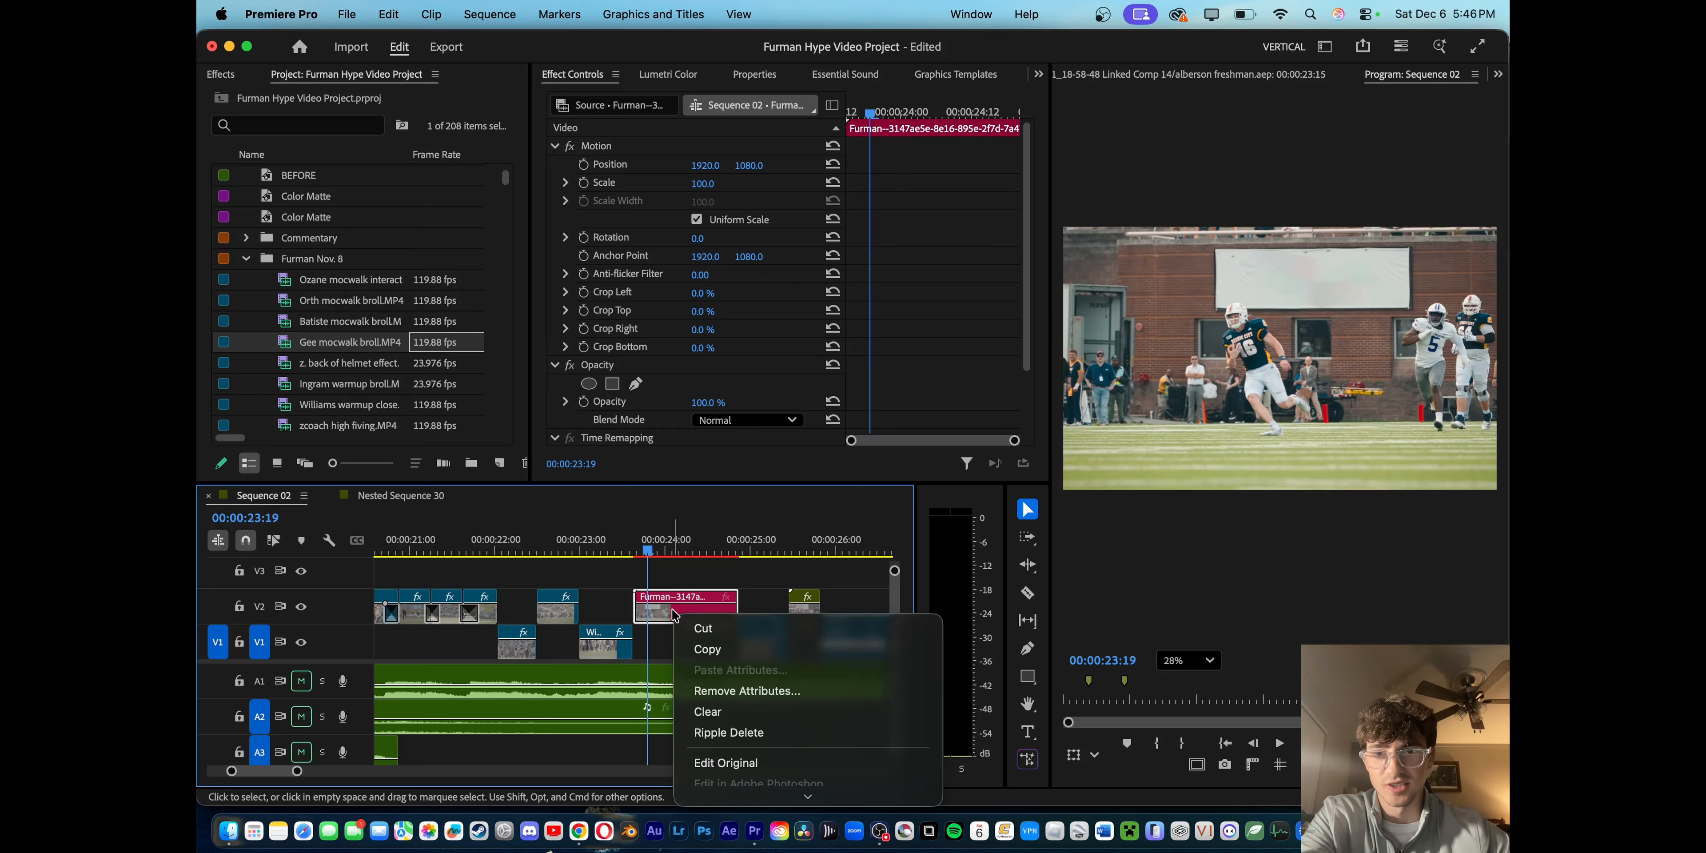
left_click(740, 643)
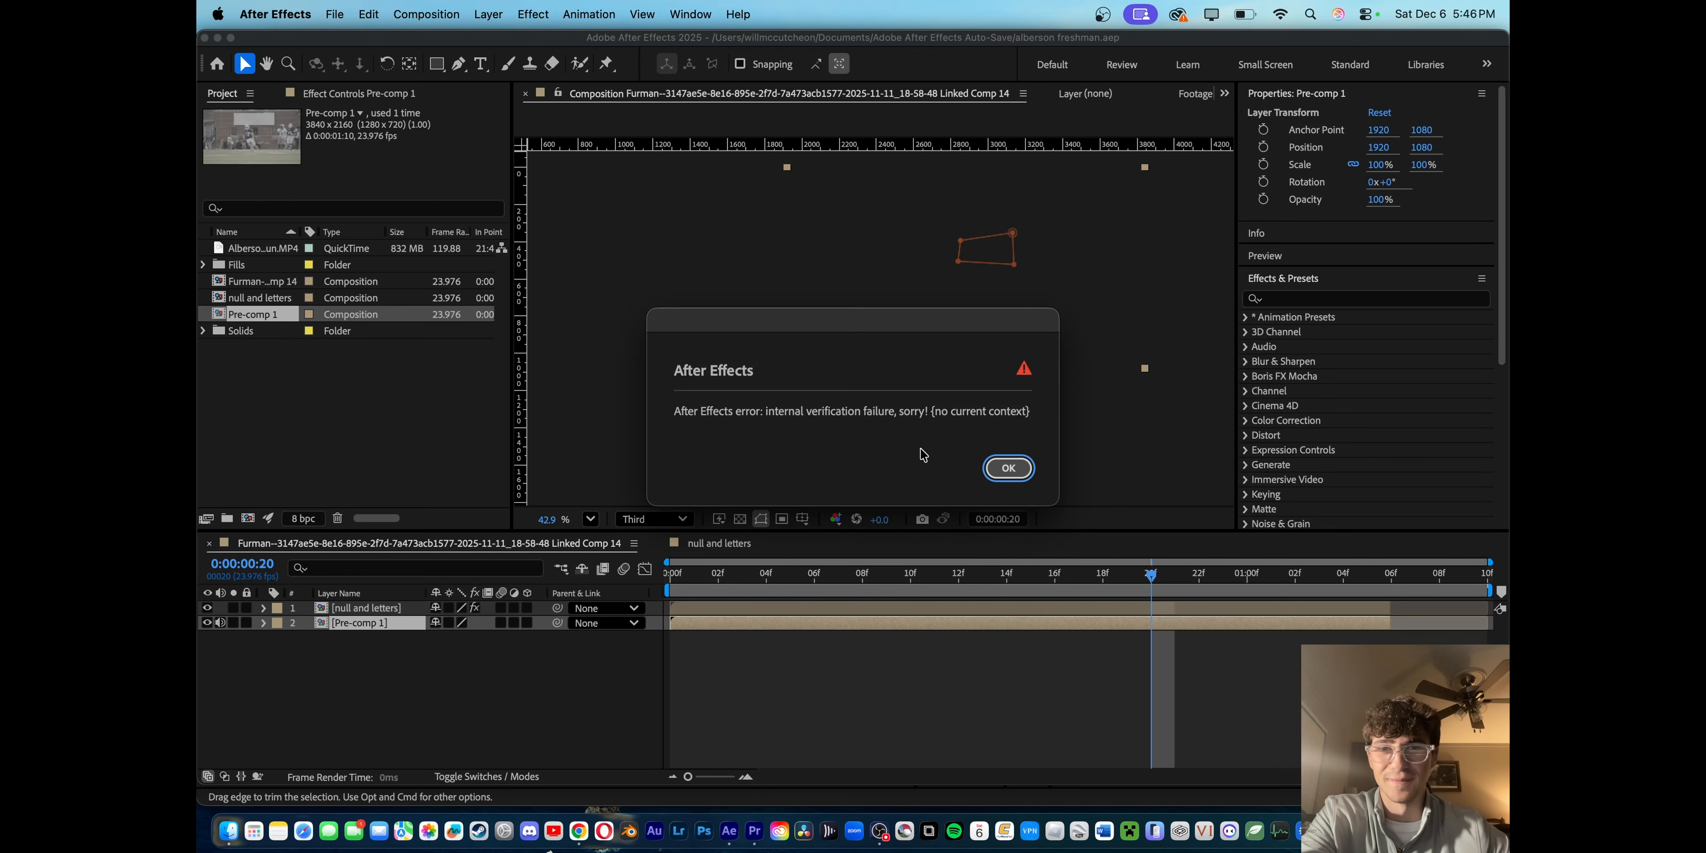
left_click(1004, 467)
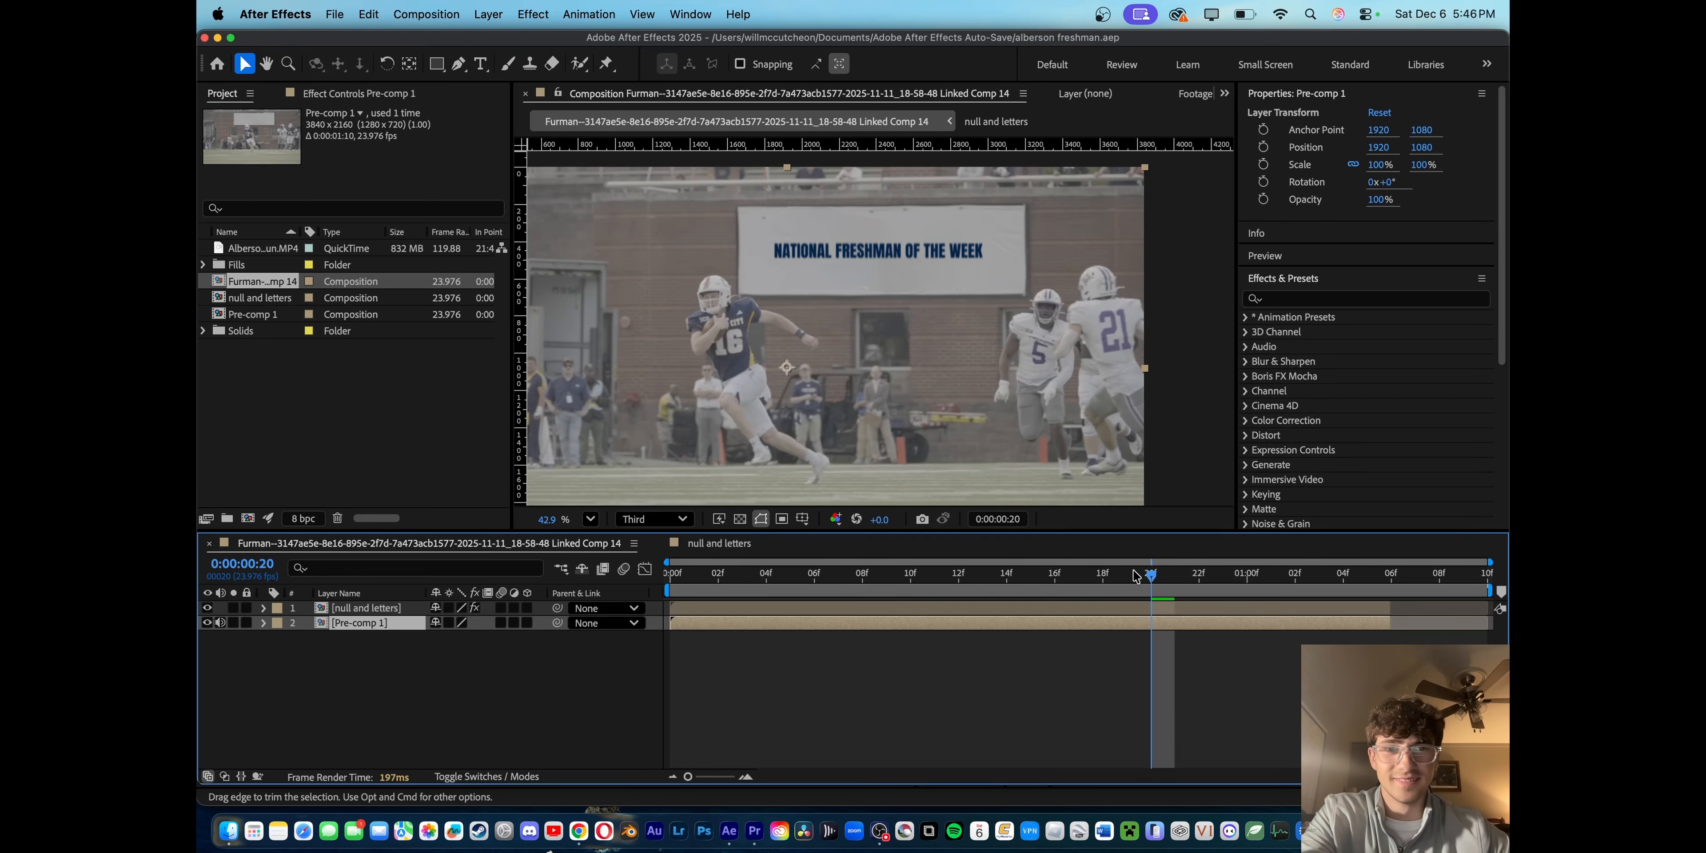
left_click_drag(1156, 578, 830, 581)
left_click_drag(930, 578, 673, 590)
- Open Pre-comp 1 and play its background layer to examine the original footage
double_click(338, 617)
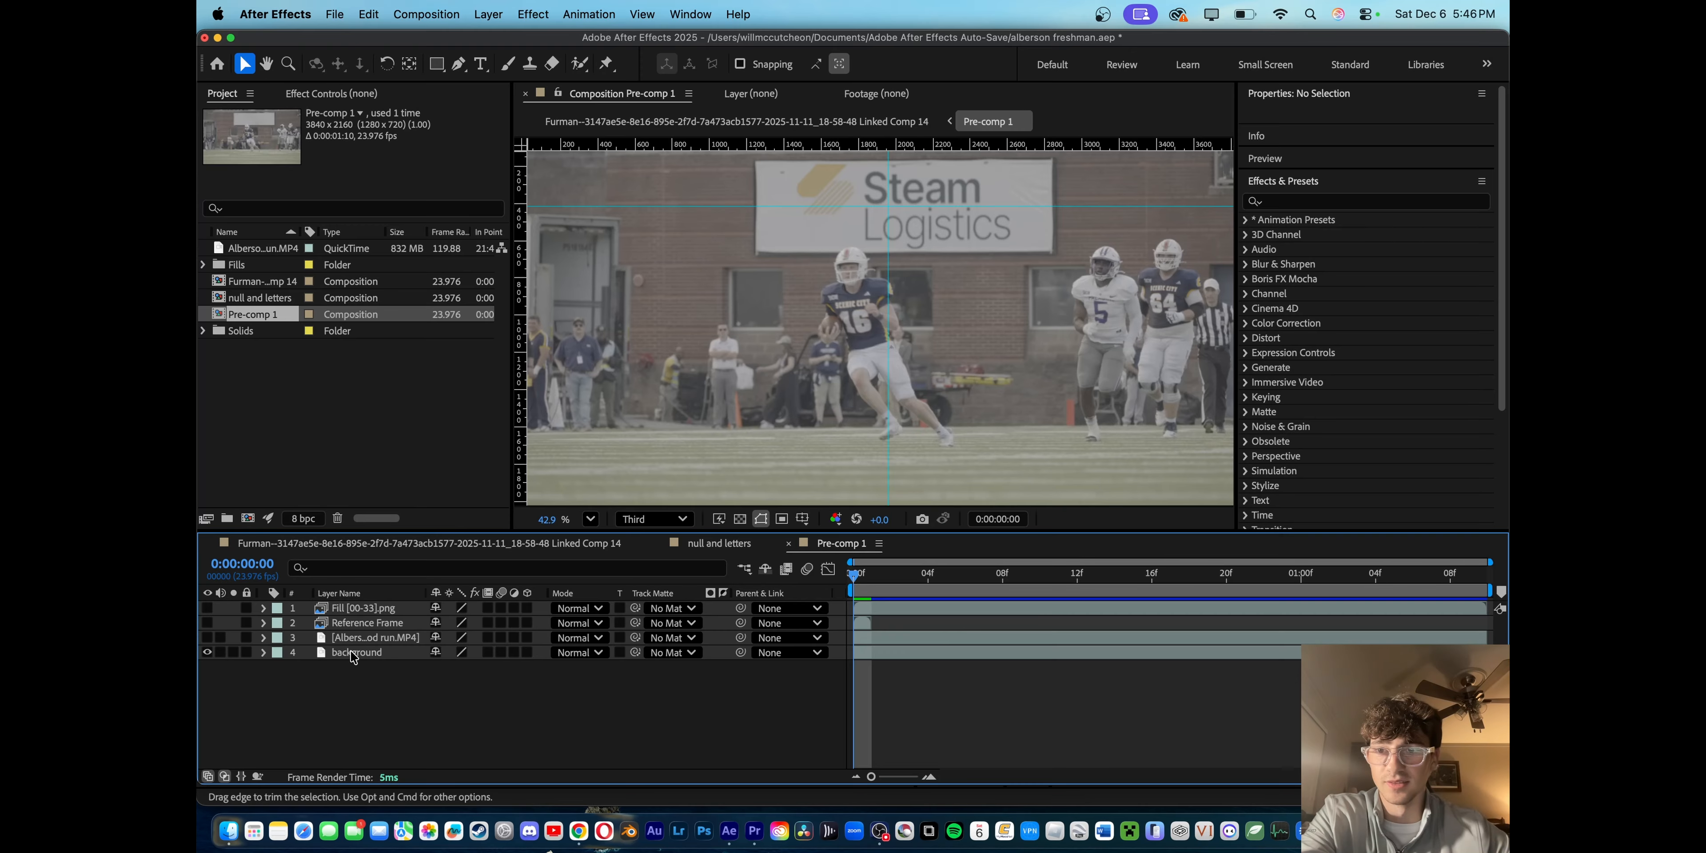
left_click(377, 653)
key("space")
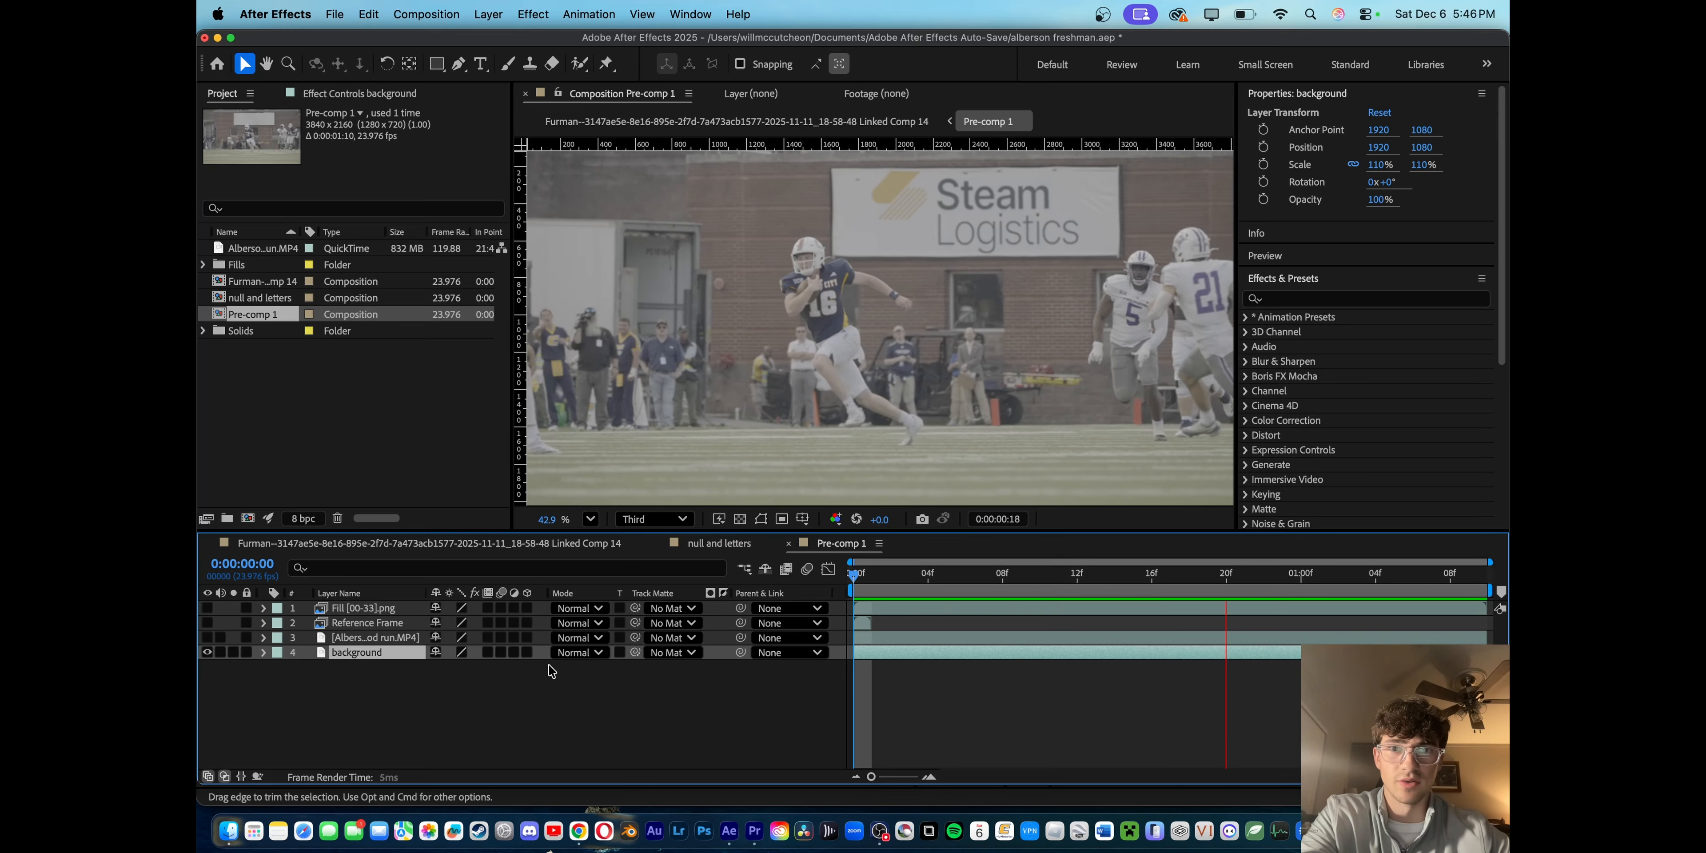
key("space")
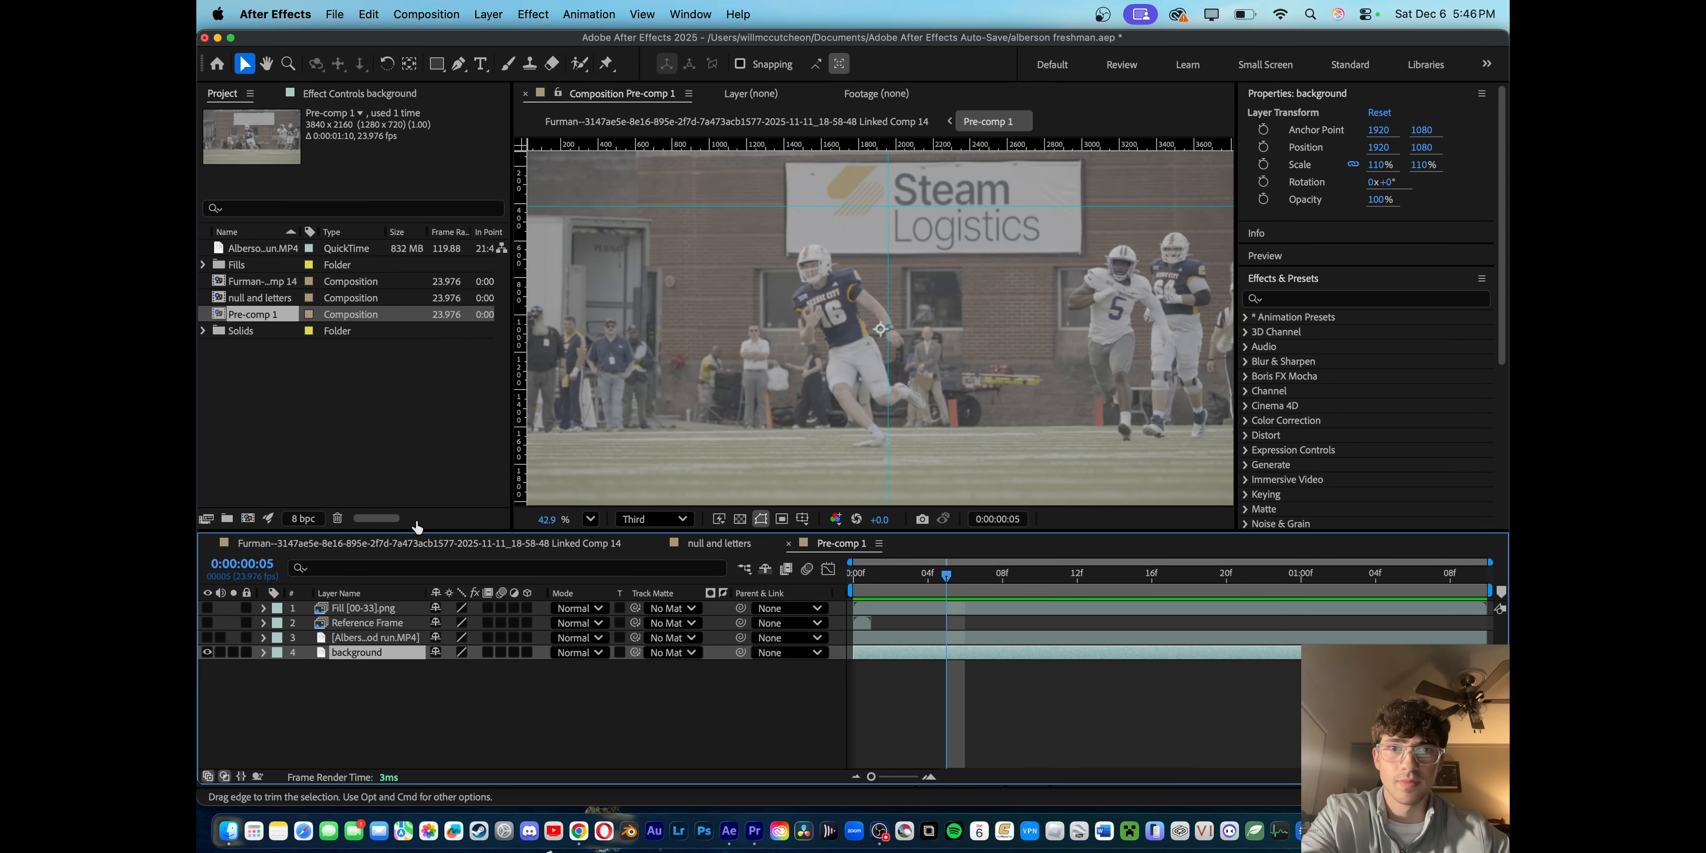
- Make the run footage, Reference Frame and Fill layers in Pre-comp 1 visible, and select the Reference Frame and Fill layers in turn
left_click(207, 637)
left_click(208, 622)
left_click(208, 608)
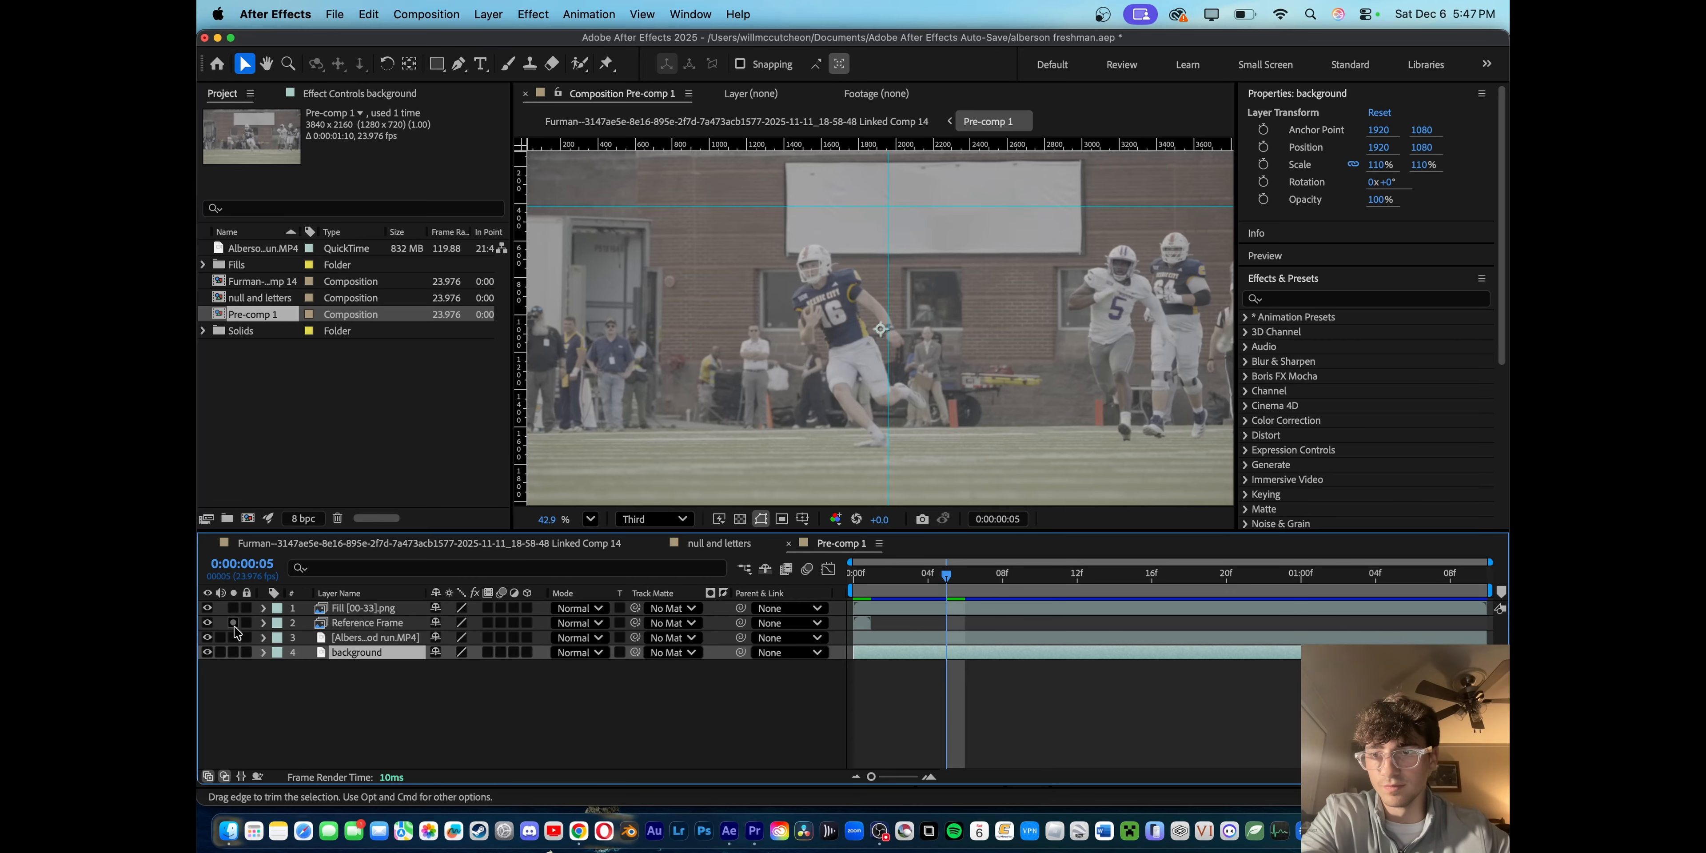
left_click(320, 697)
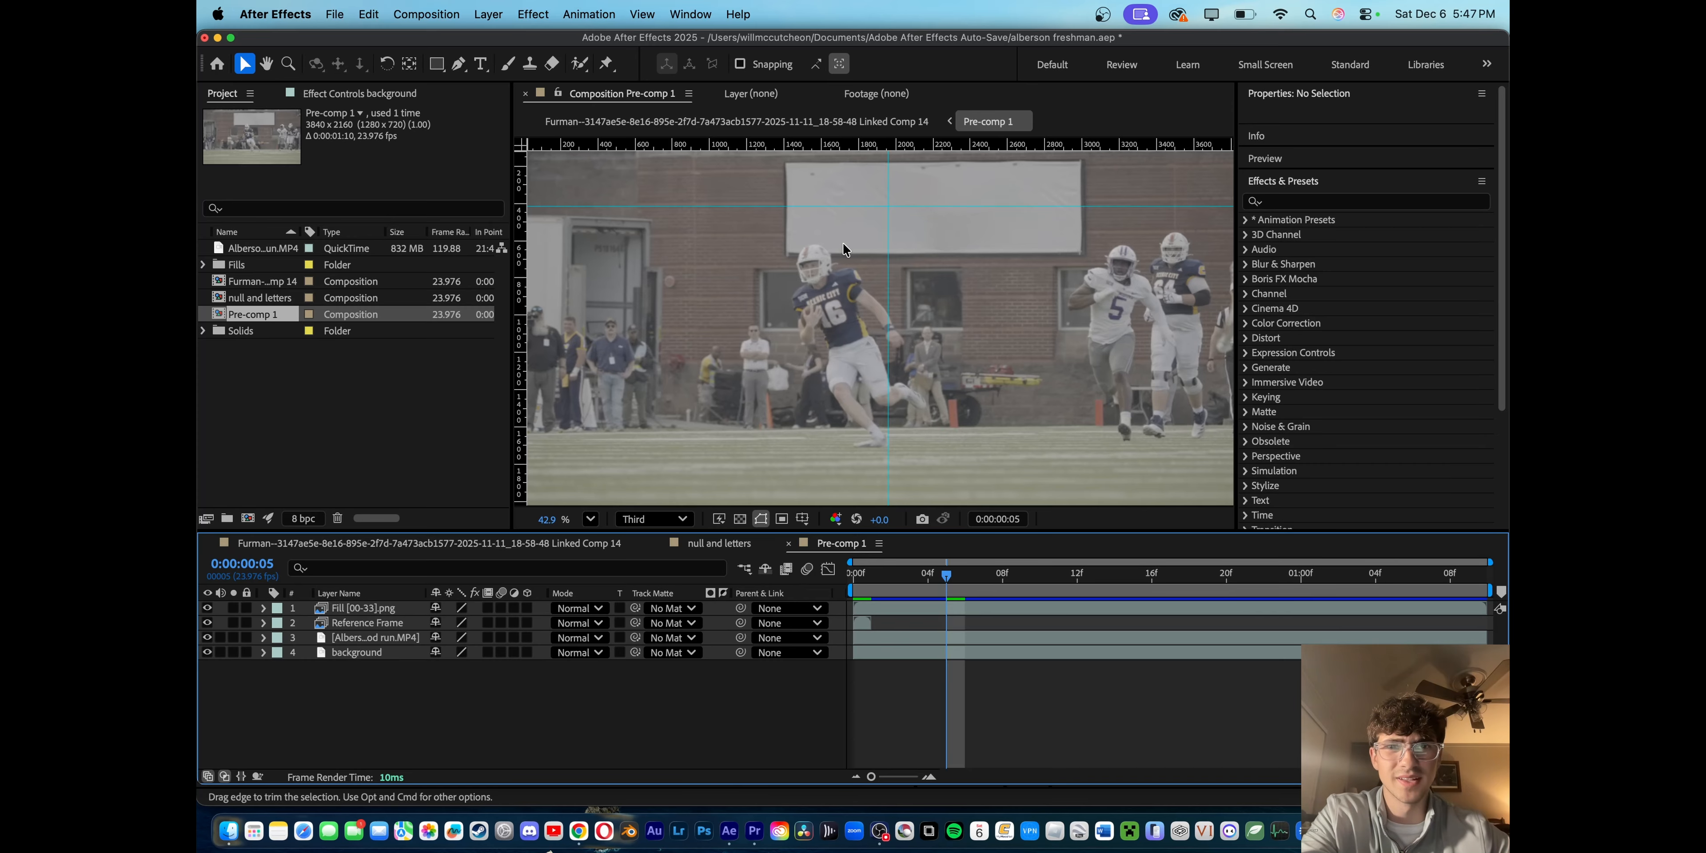
left_click(374, 626)
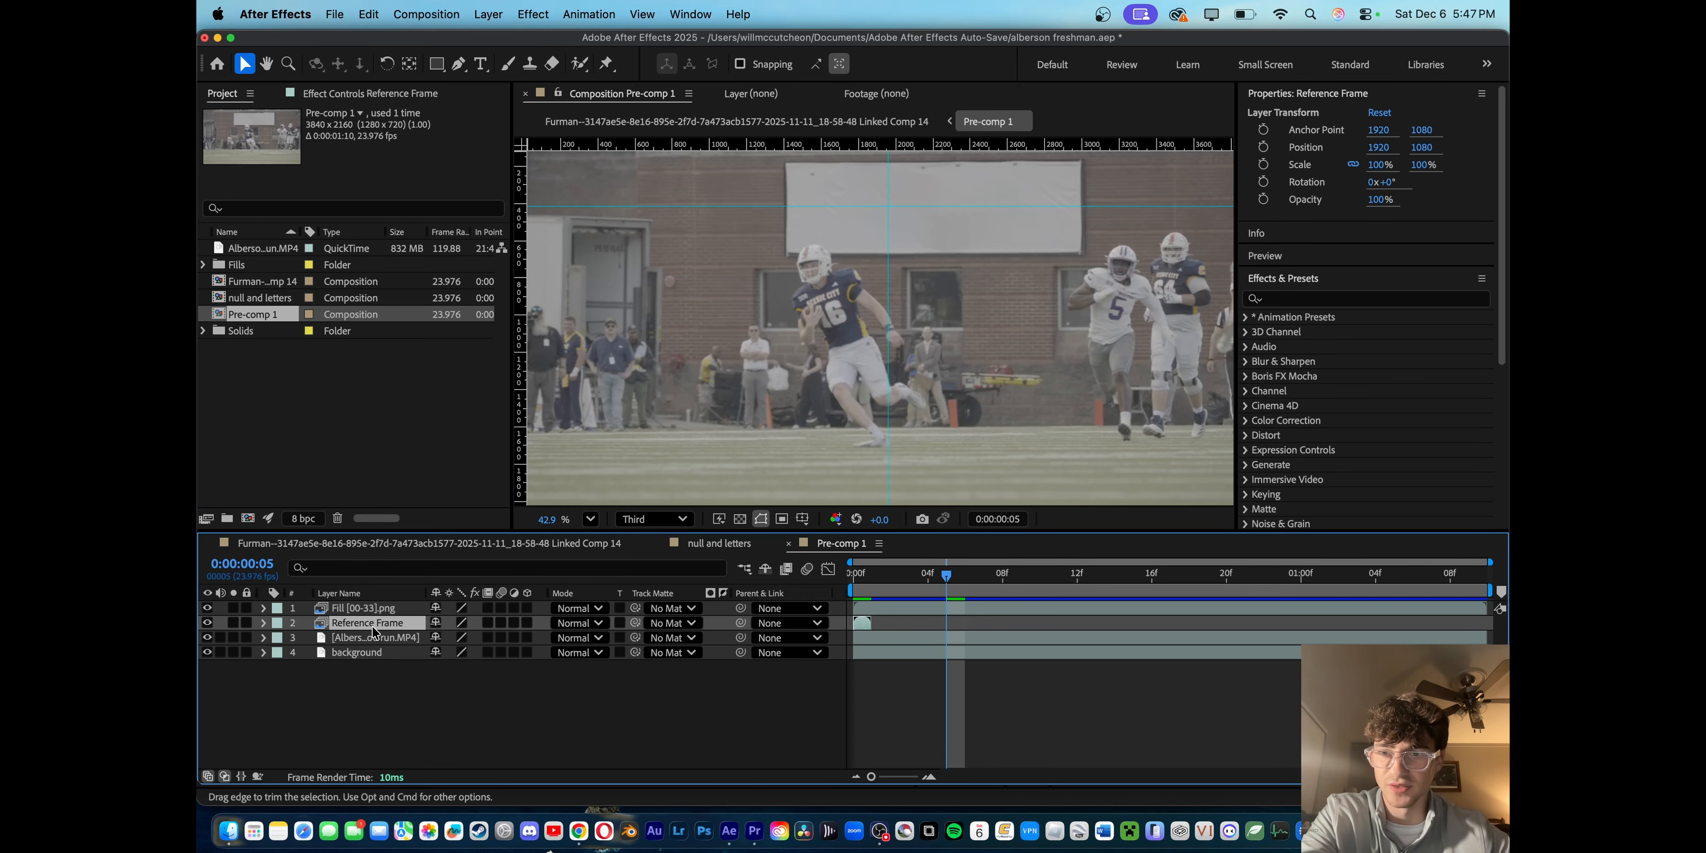
left_click(391, 608)
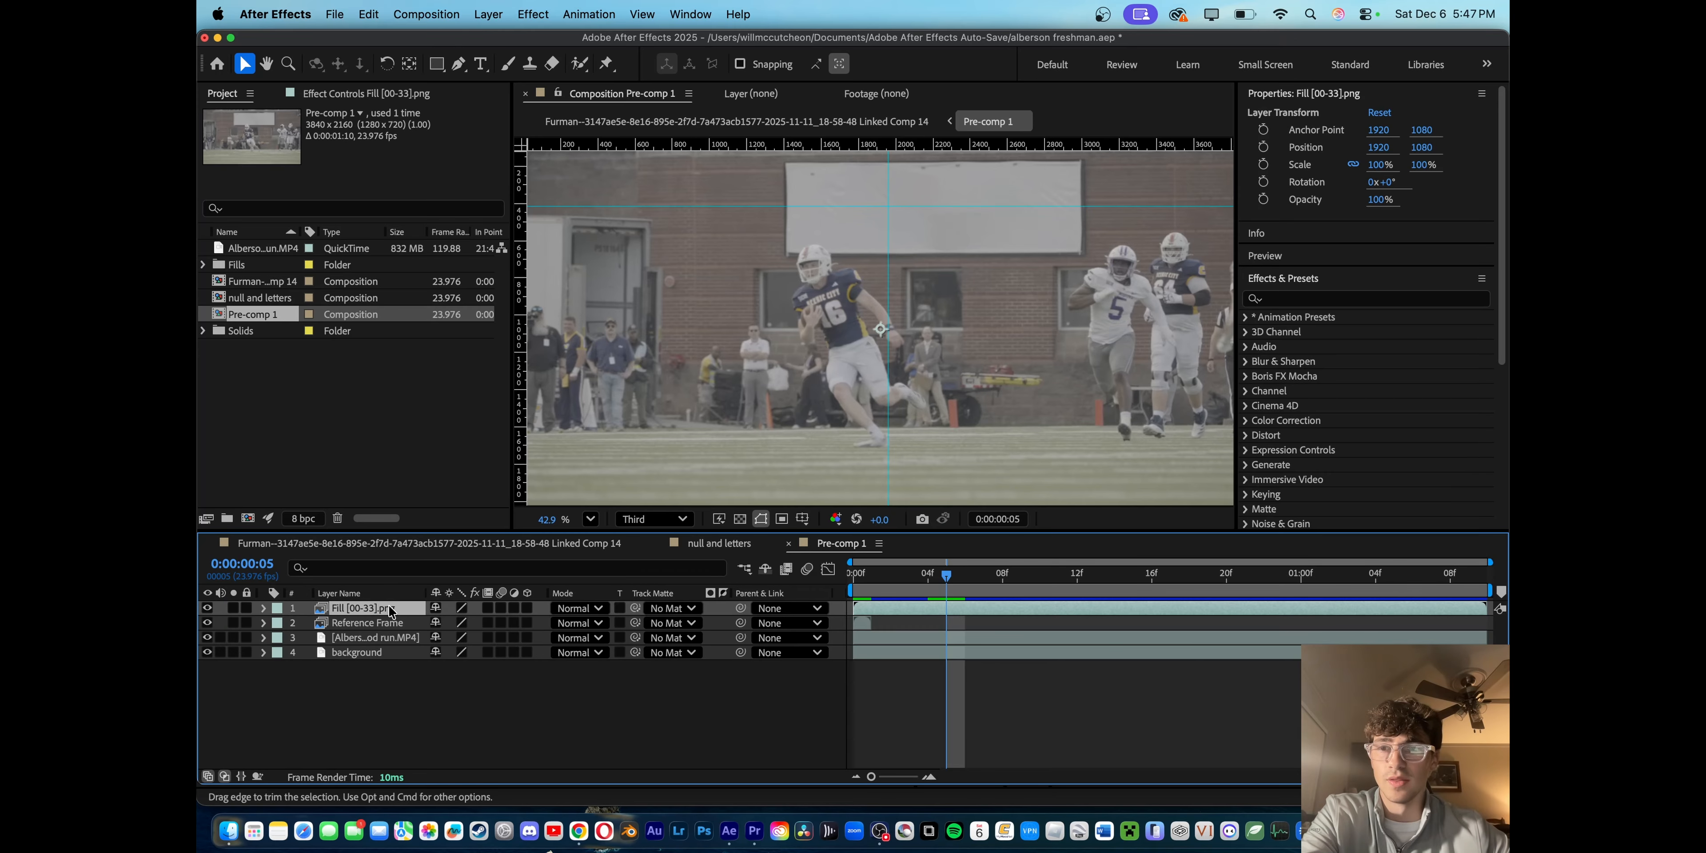
- View the Content-Aware Fill settings for the fill layer, then scrub Pre-comp 1 back to frame 1 and hide the background layer
left_click(1284, 278)
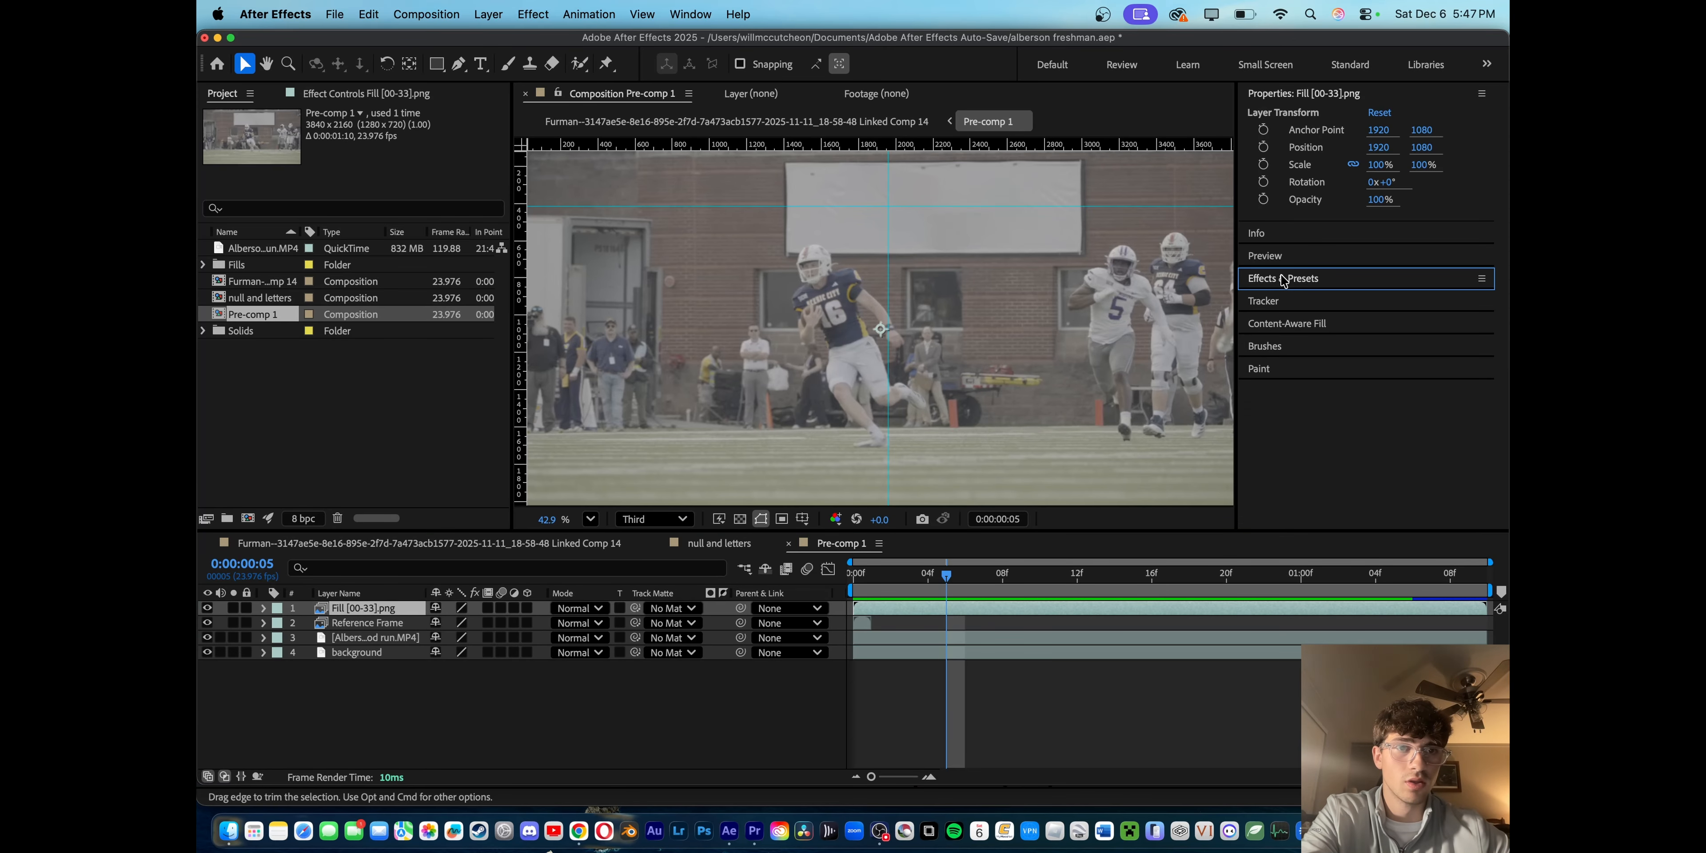
left_click(1285, 324)
scroll(1395, 324, "down", 5)
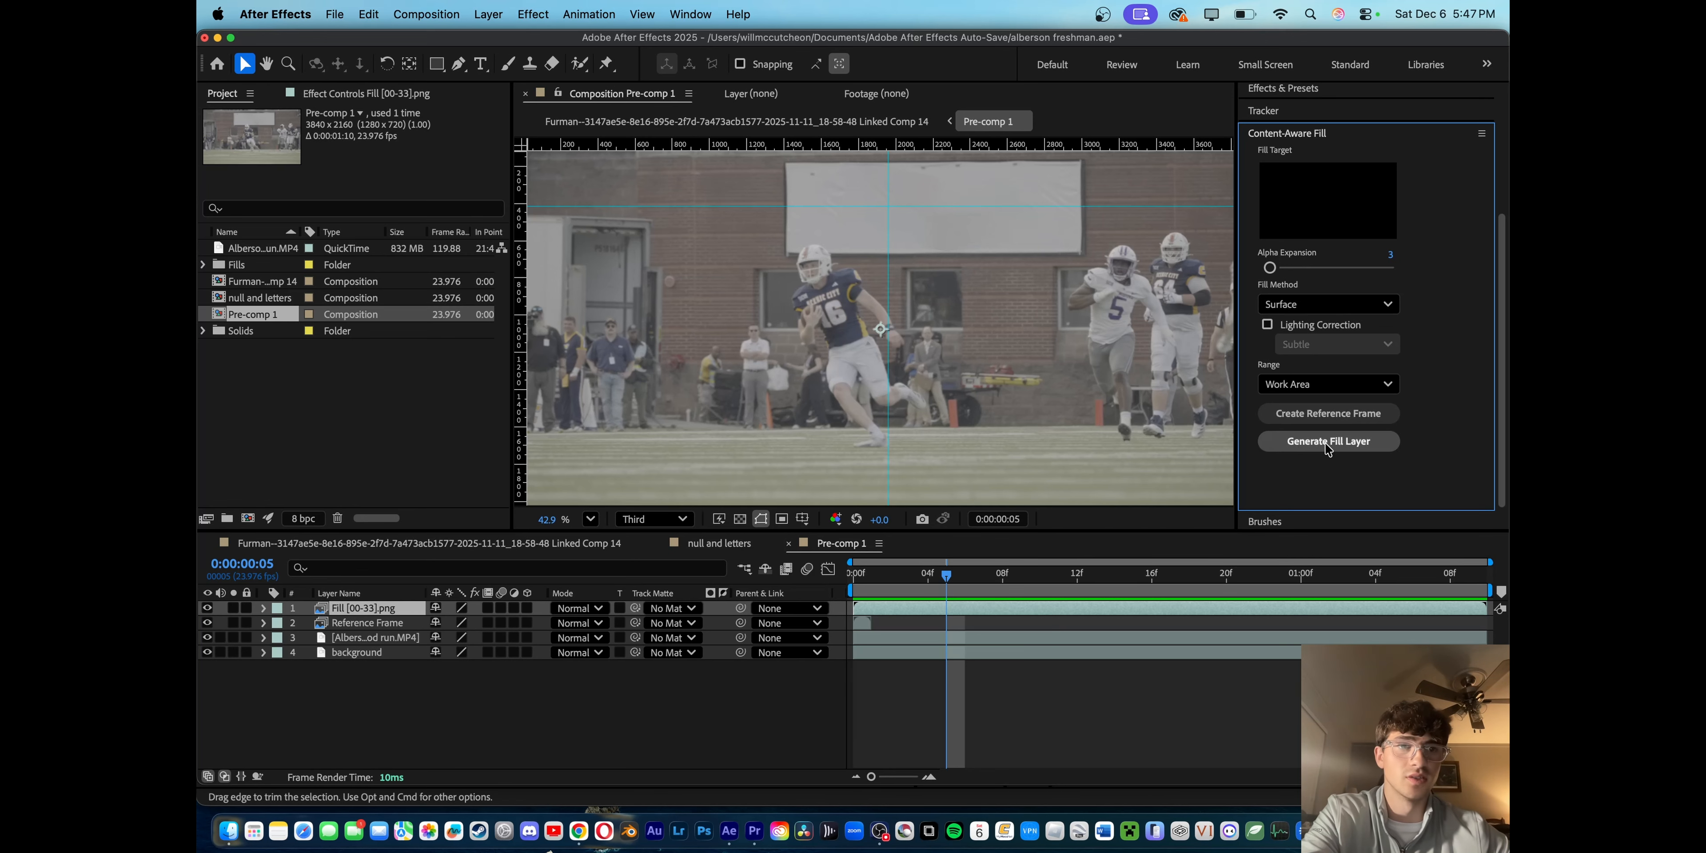
left_click_drag(943, 578, 872, 579)
left_click(245, 622)
left_click(208, 653)
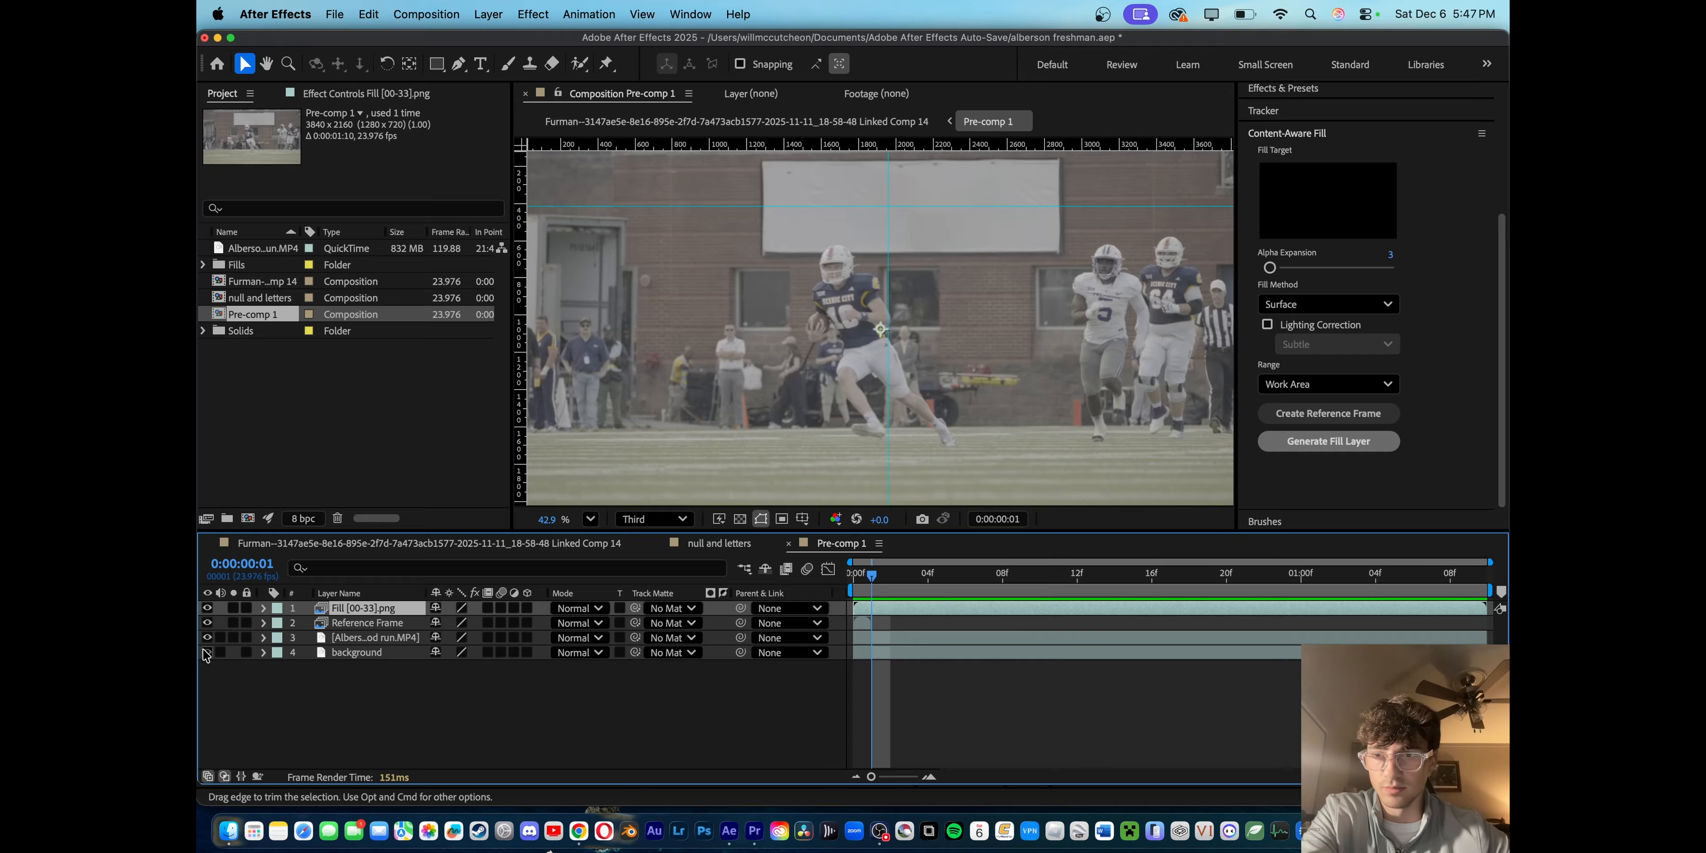
left_click(361, 688)
- Open the null and letters comp from the linked comp, play the tracked text, and scrub back to the first frame
left_click(429, 543)
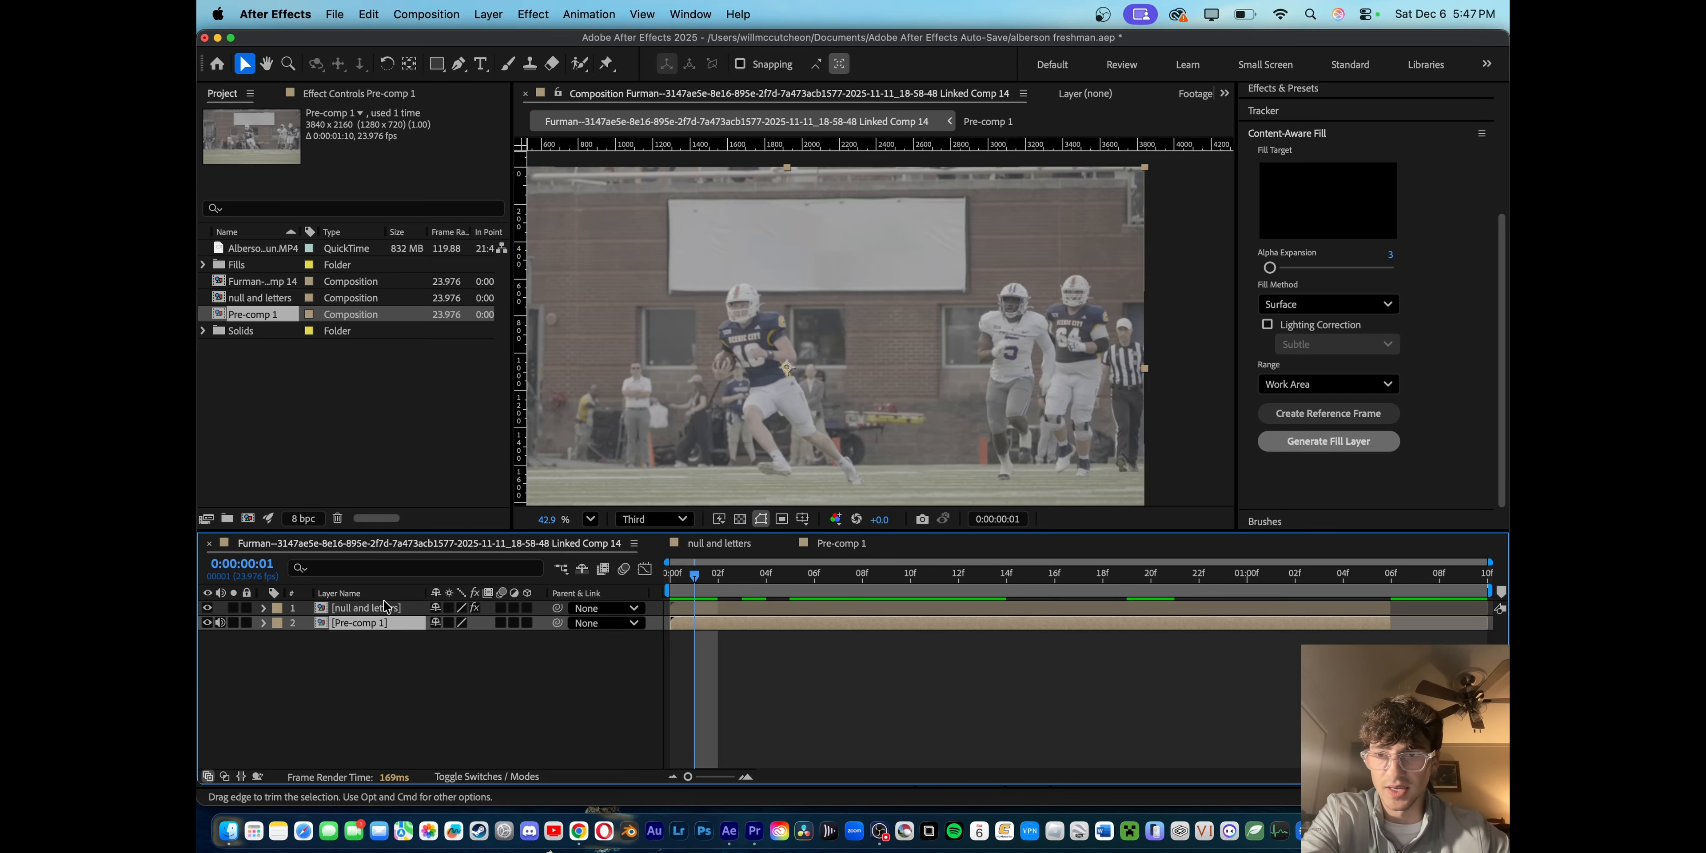
left_click(374, 610)
double_click(375, 609)
left_click_drag(693, 573, 662, 579)
key("space")
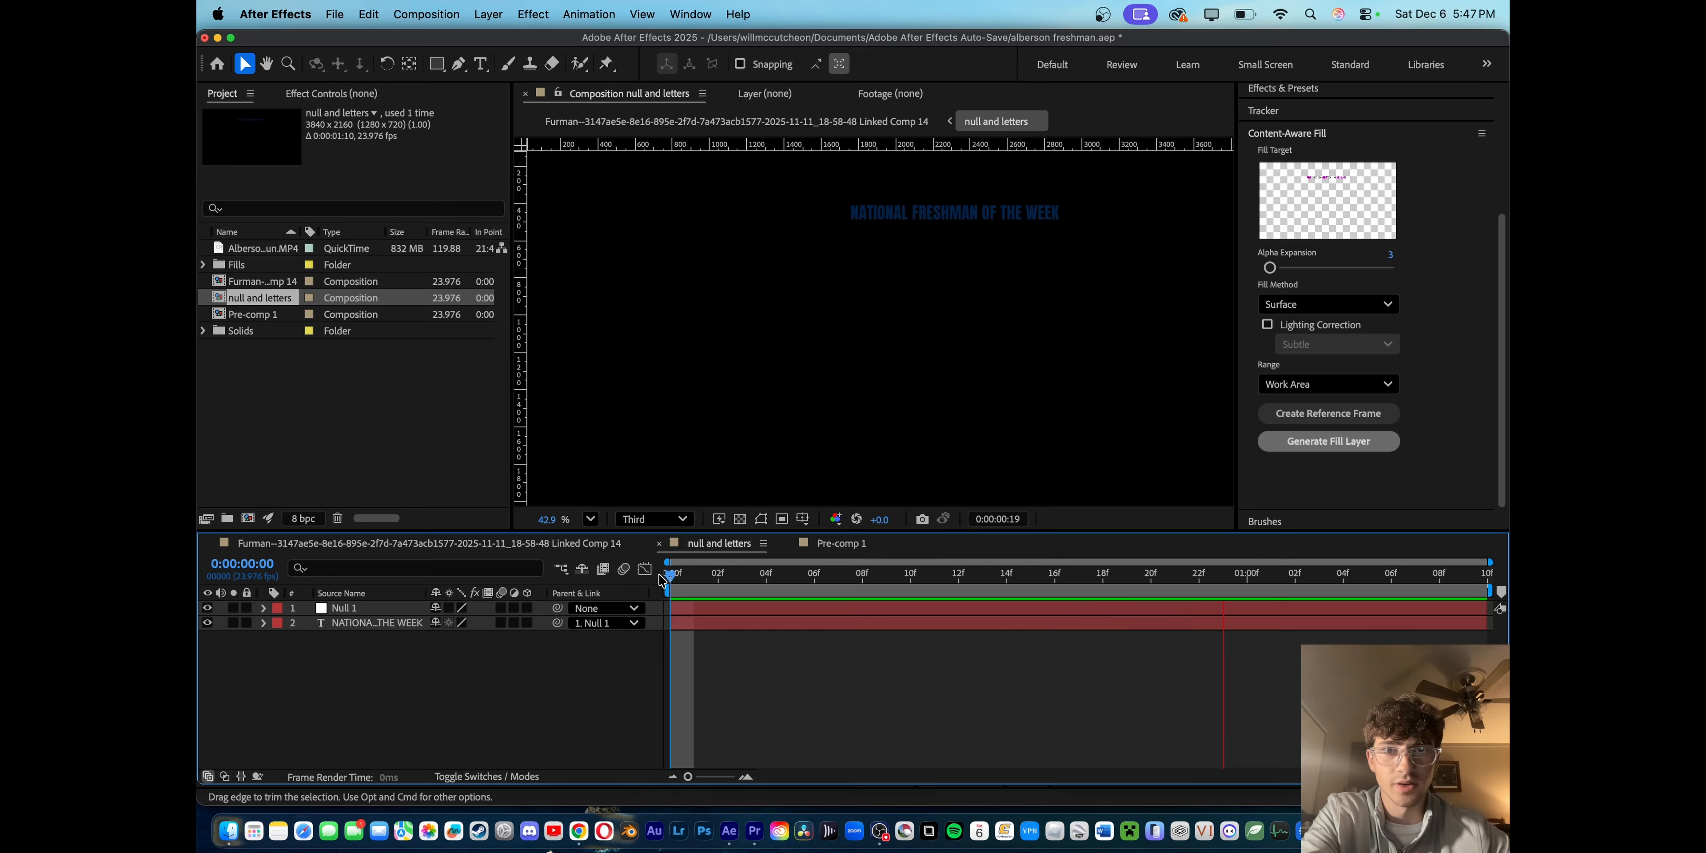
key("space")
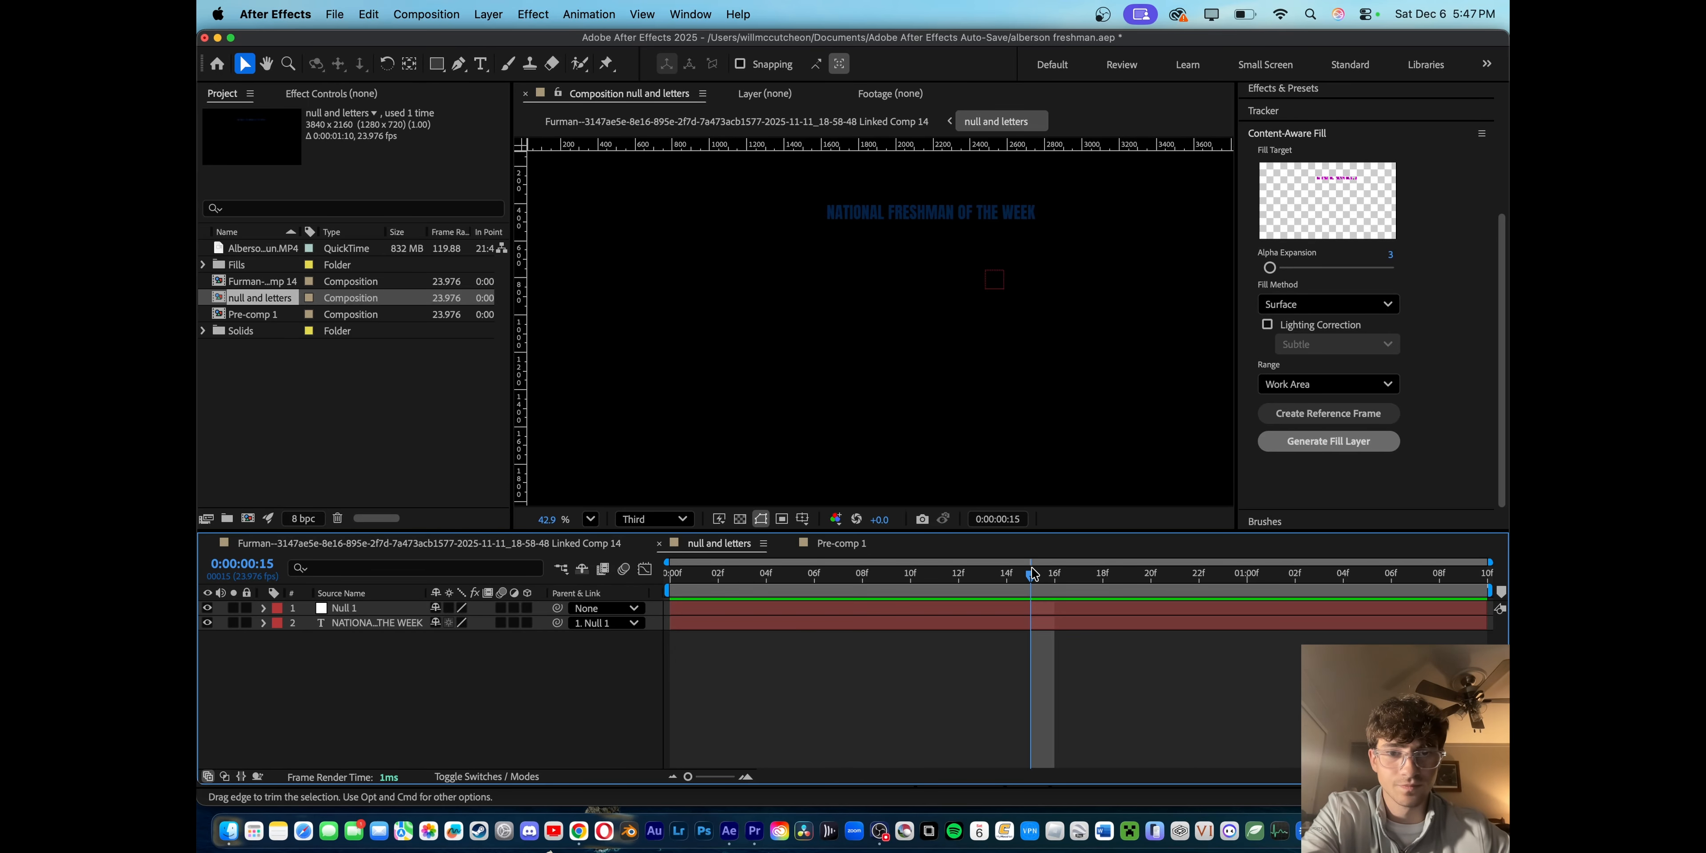
left_click_drag(1034, 573, 671, 574)
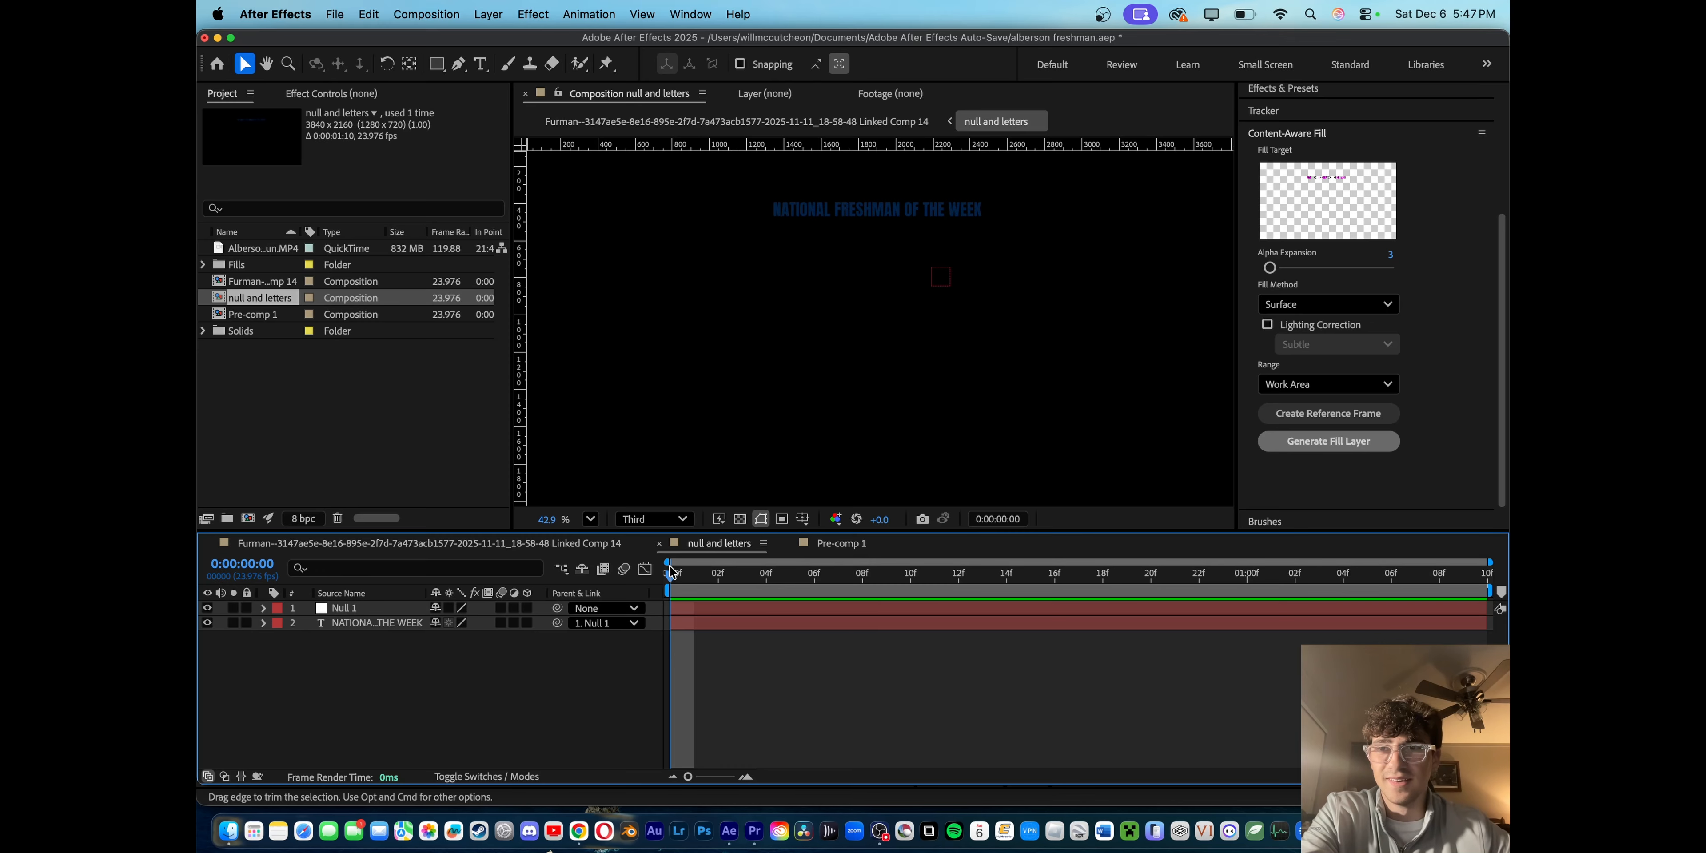
- Search the effects for "camera" to point out the 3D Camera Tracker, then clear the search
left_click(1404, 142)
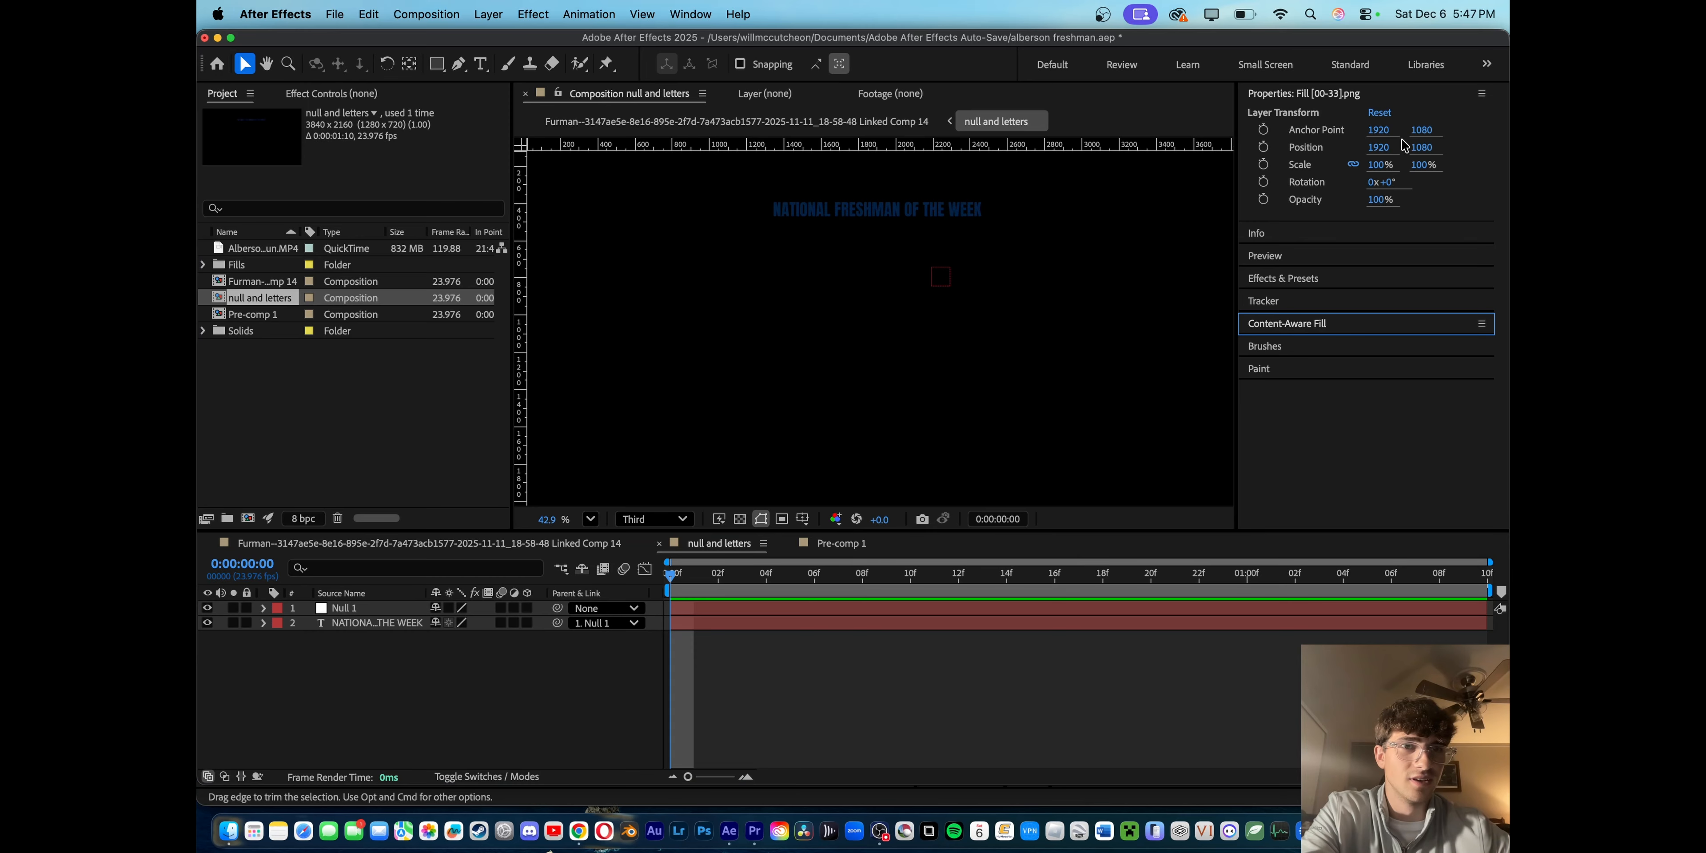
left_click(1383, 98)
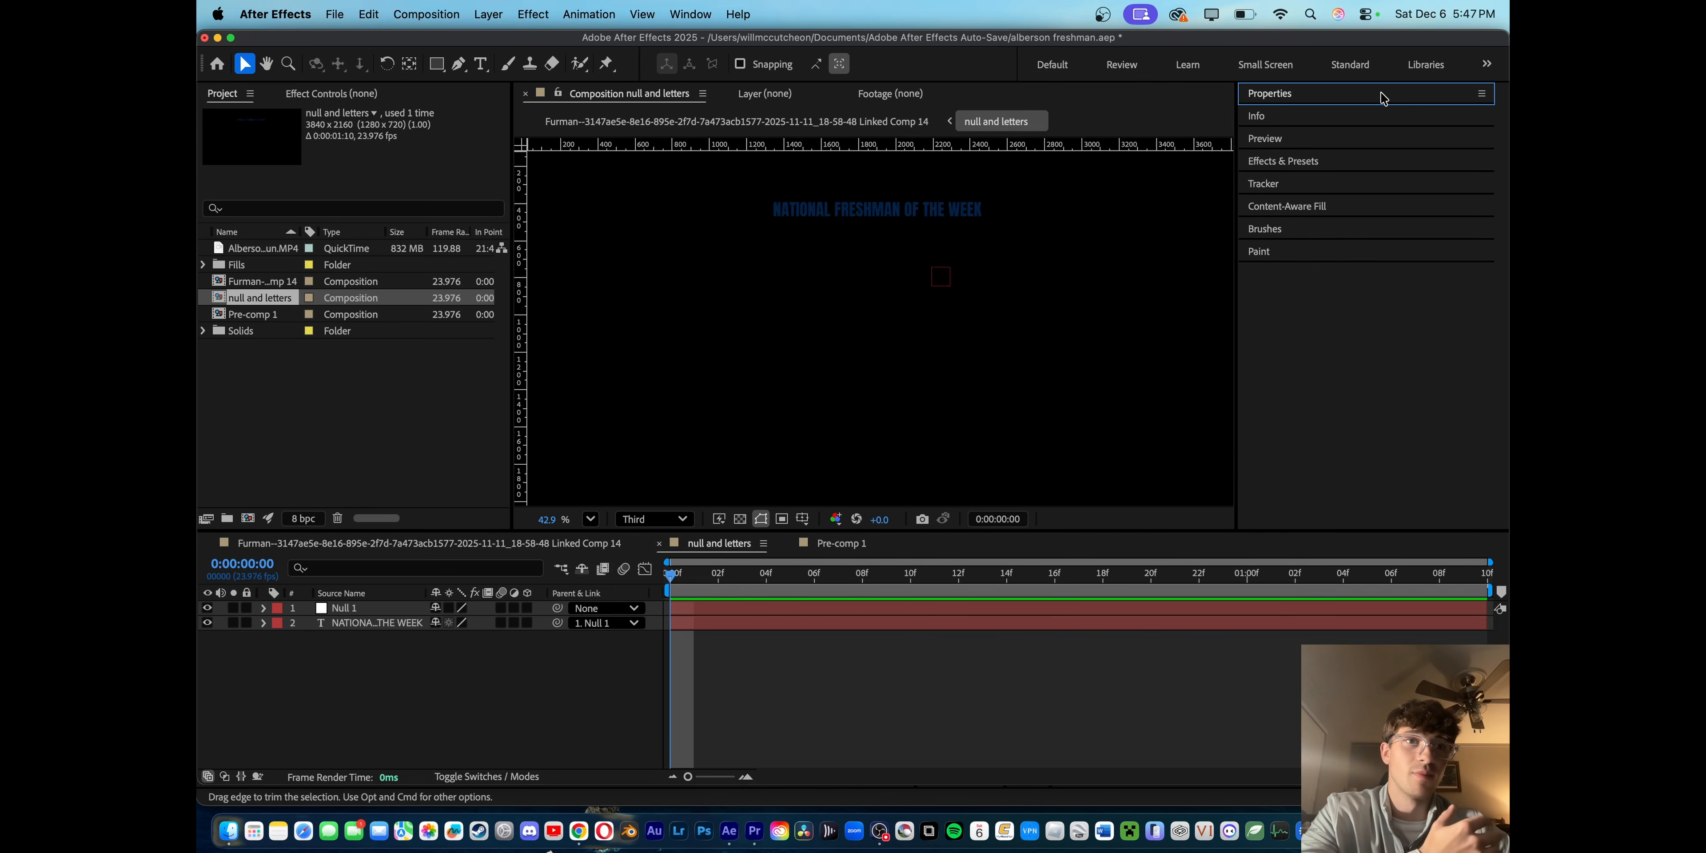
left_click(1314, 162)
left_click(1311, 163)
left_click(1308, 163)
type("3d tra")
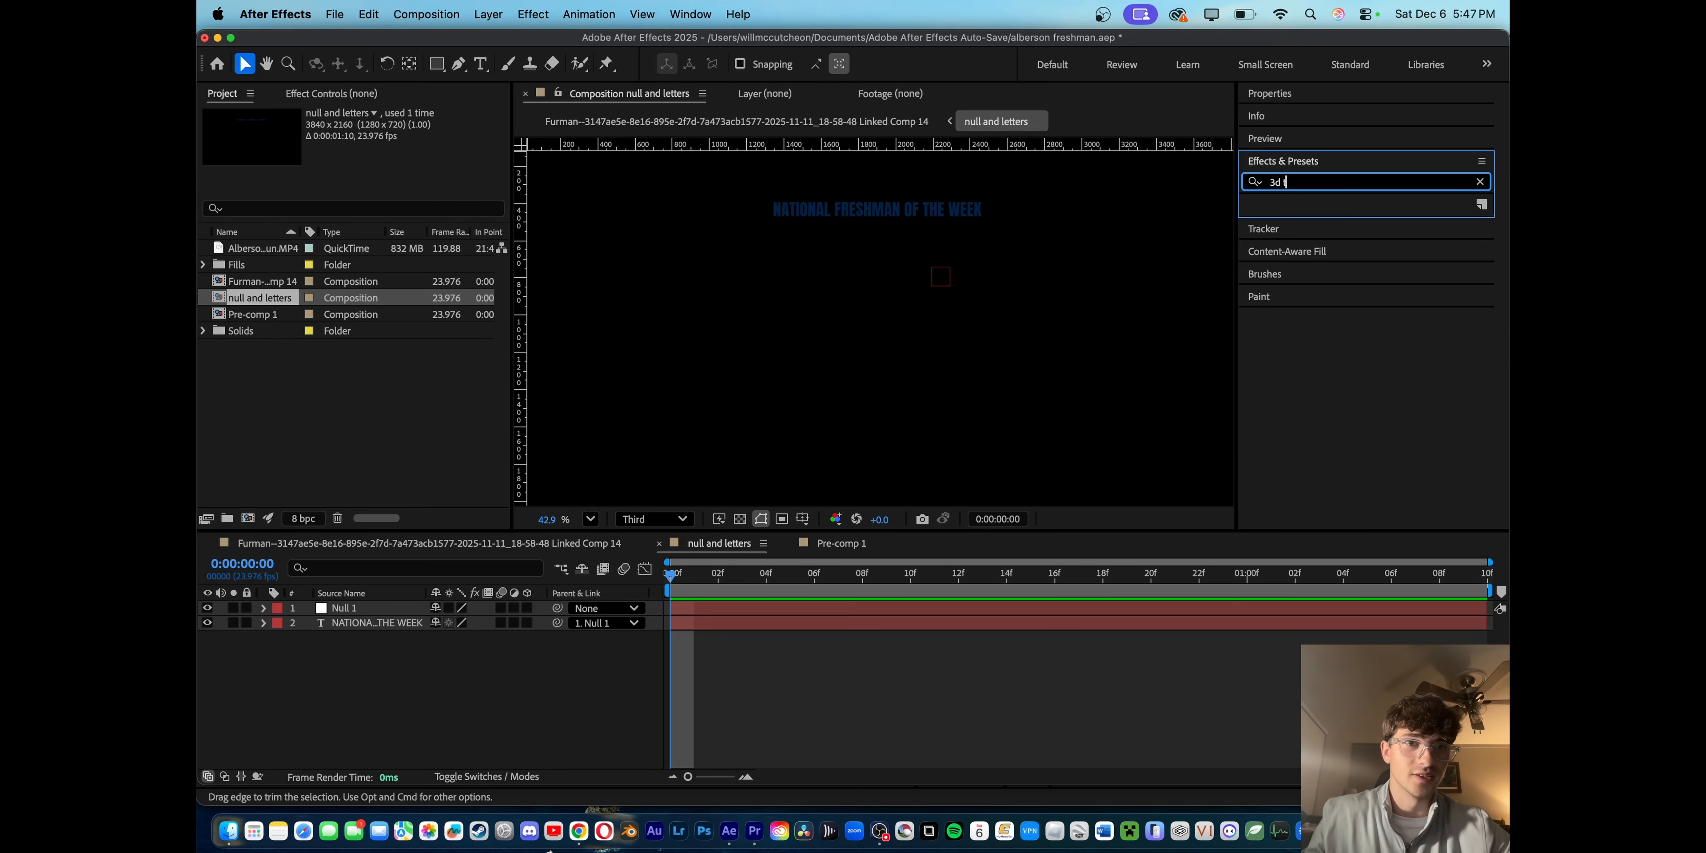
key("BackSpace")
key("BackSpace")
key("BackSpace")
key("BackSpace")
type("camera")
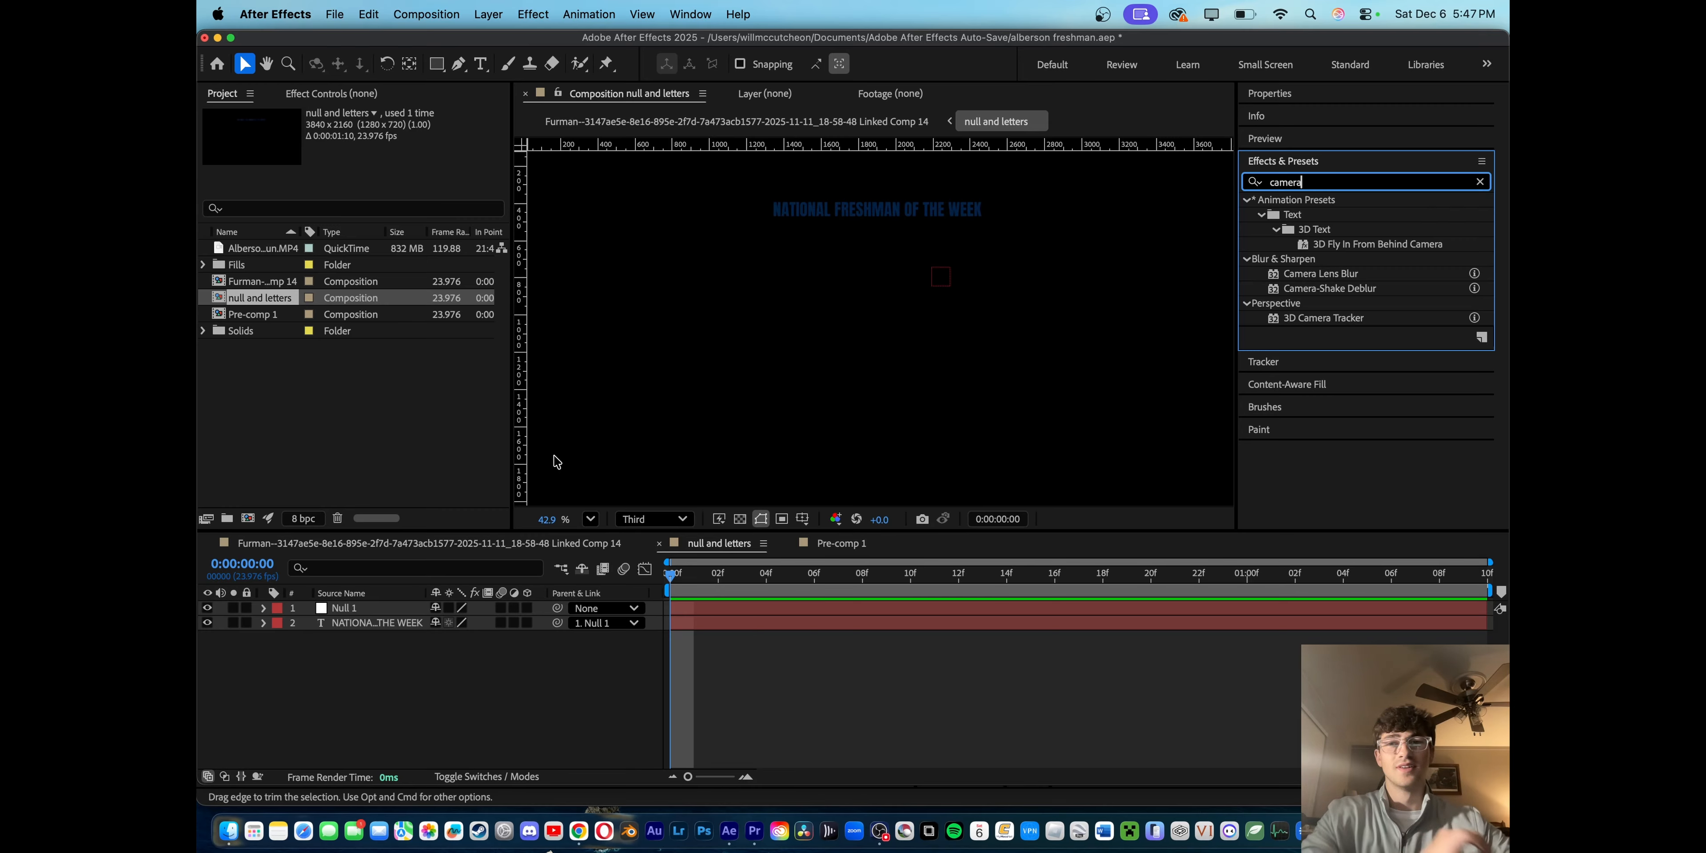
left_click(1480, 182)
left_click(1435, 163)
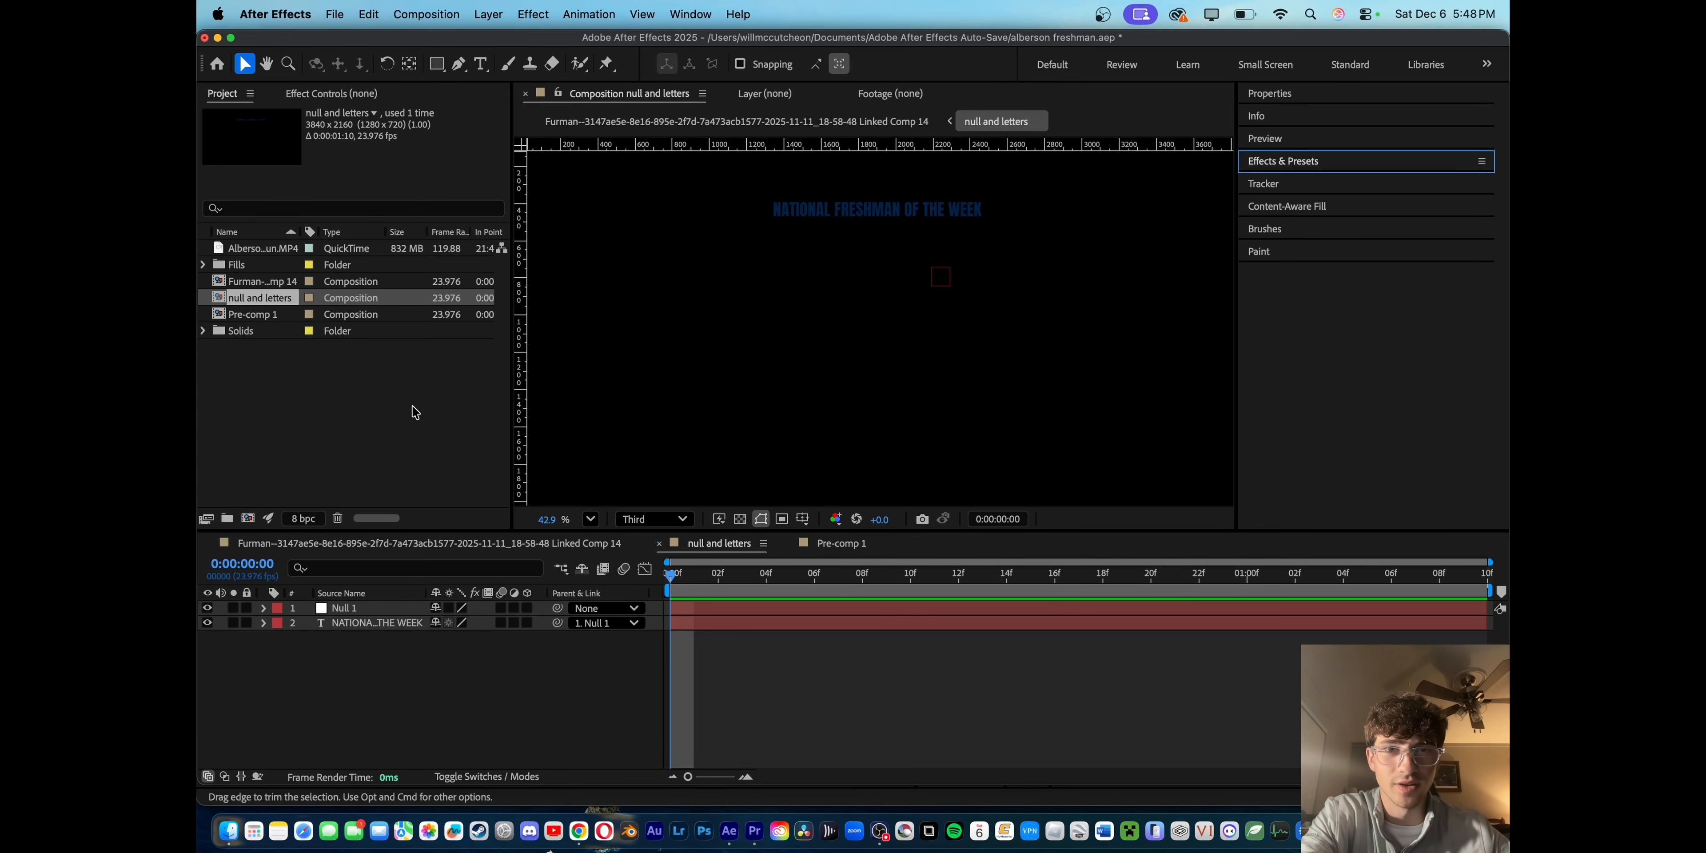
- Return to the Linked Comp 14 composition and repeatedly play and scrub the National Freshman of the Week text reveal
left_click(412, 547)
key("space")
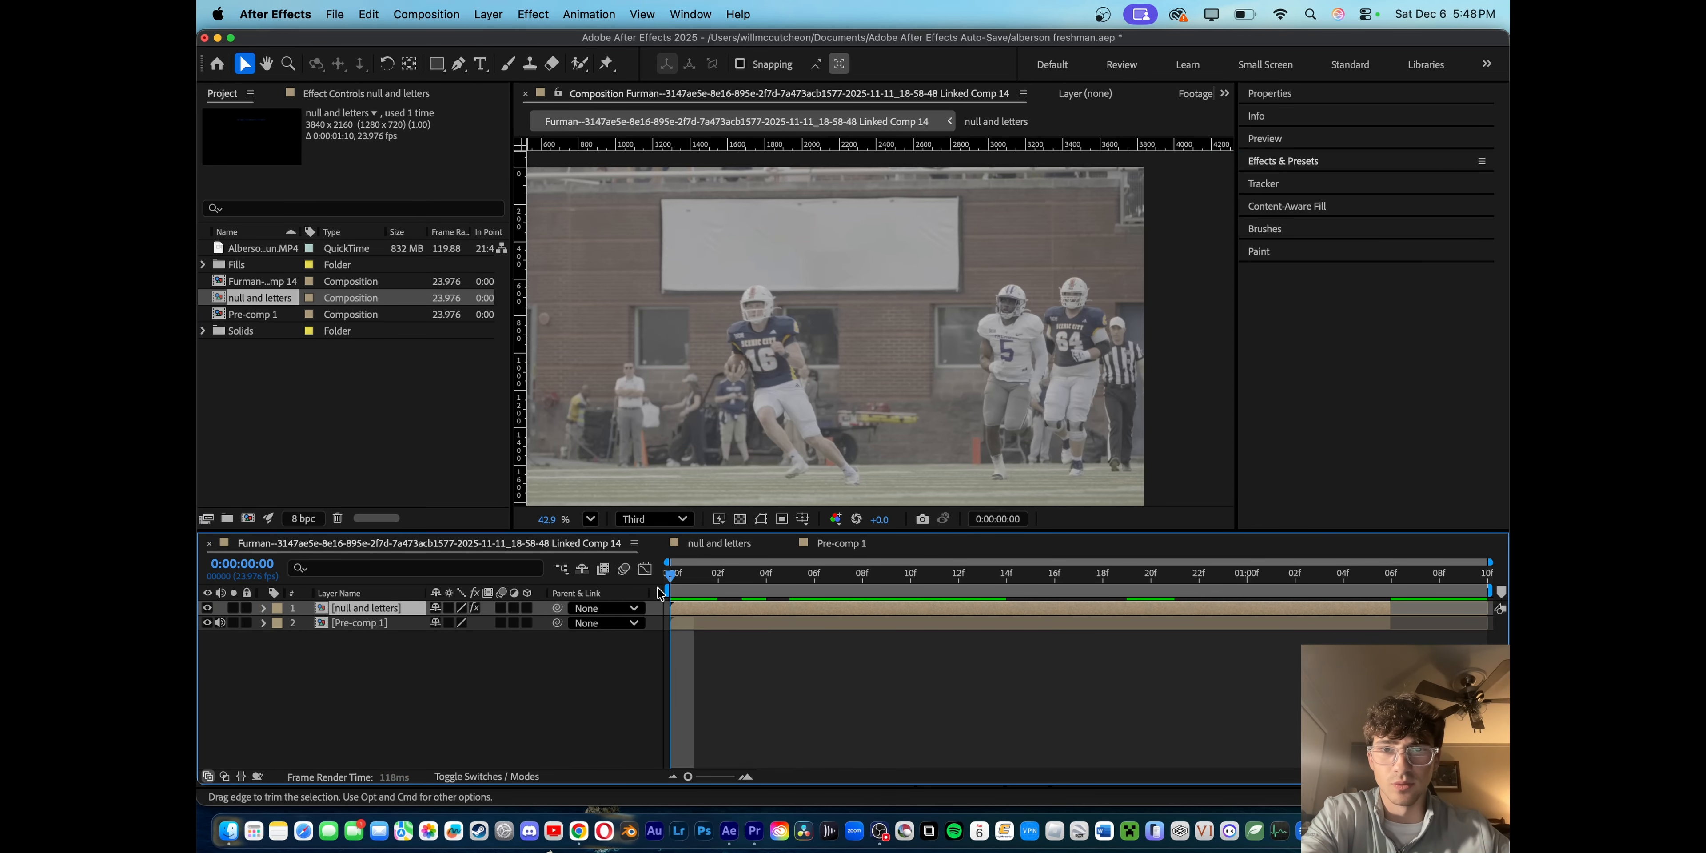
key("space")
left_click_drag(1337, 574, 779, 580)
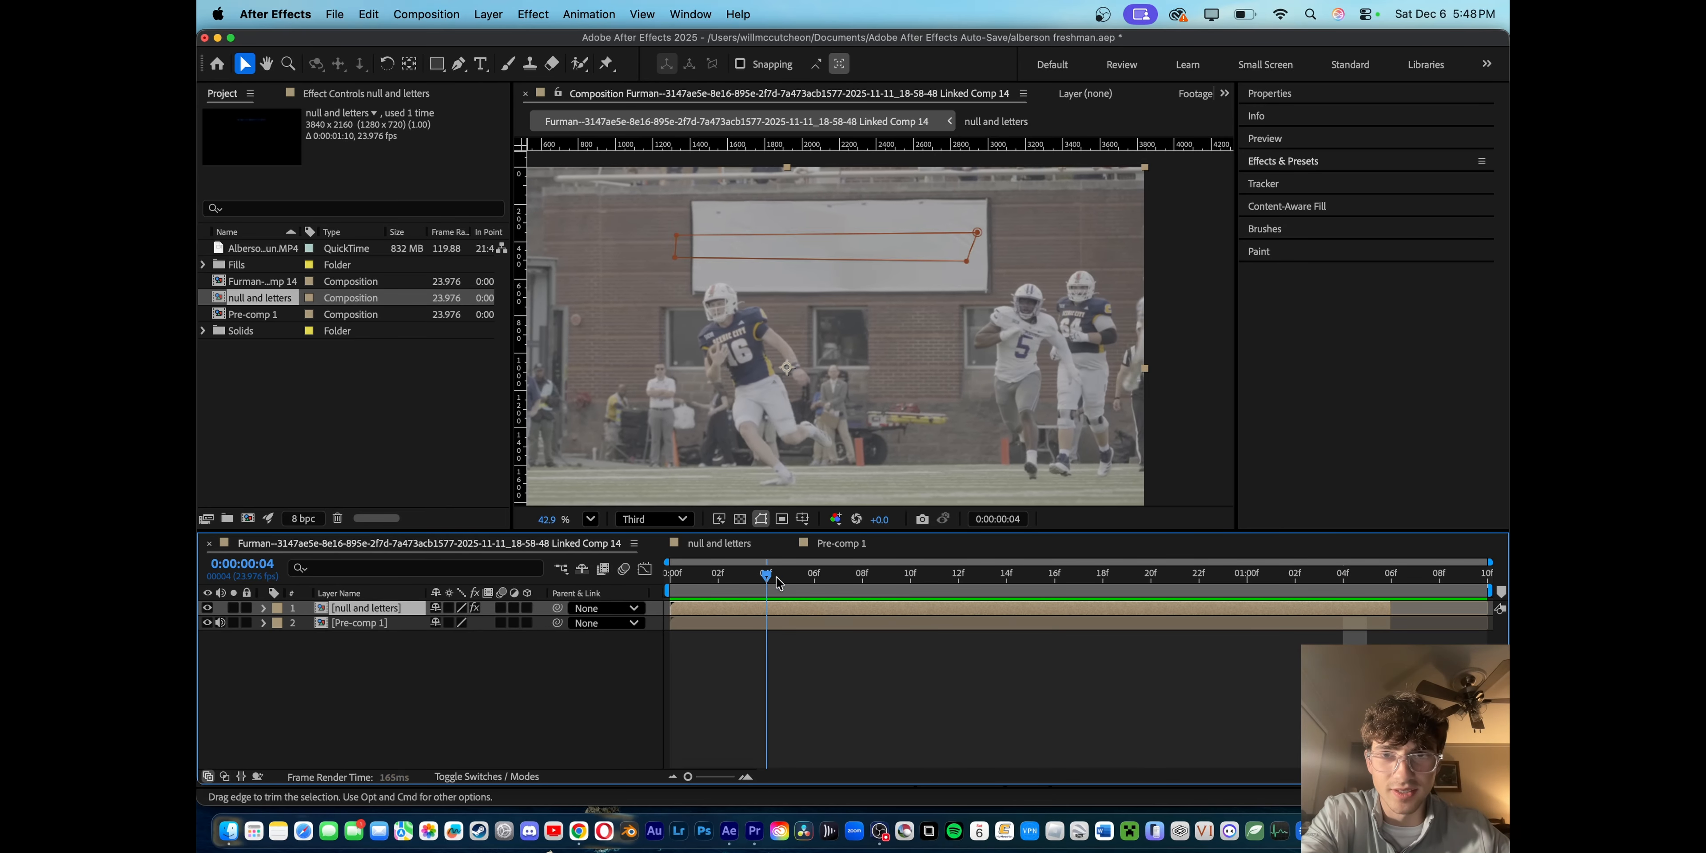
key("space")
key("space")
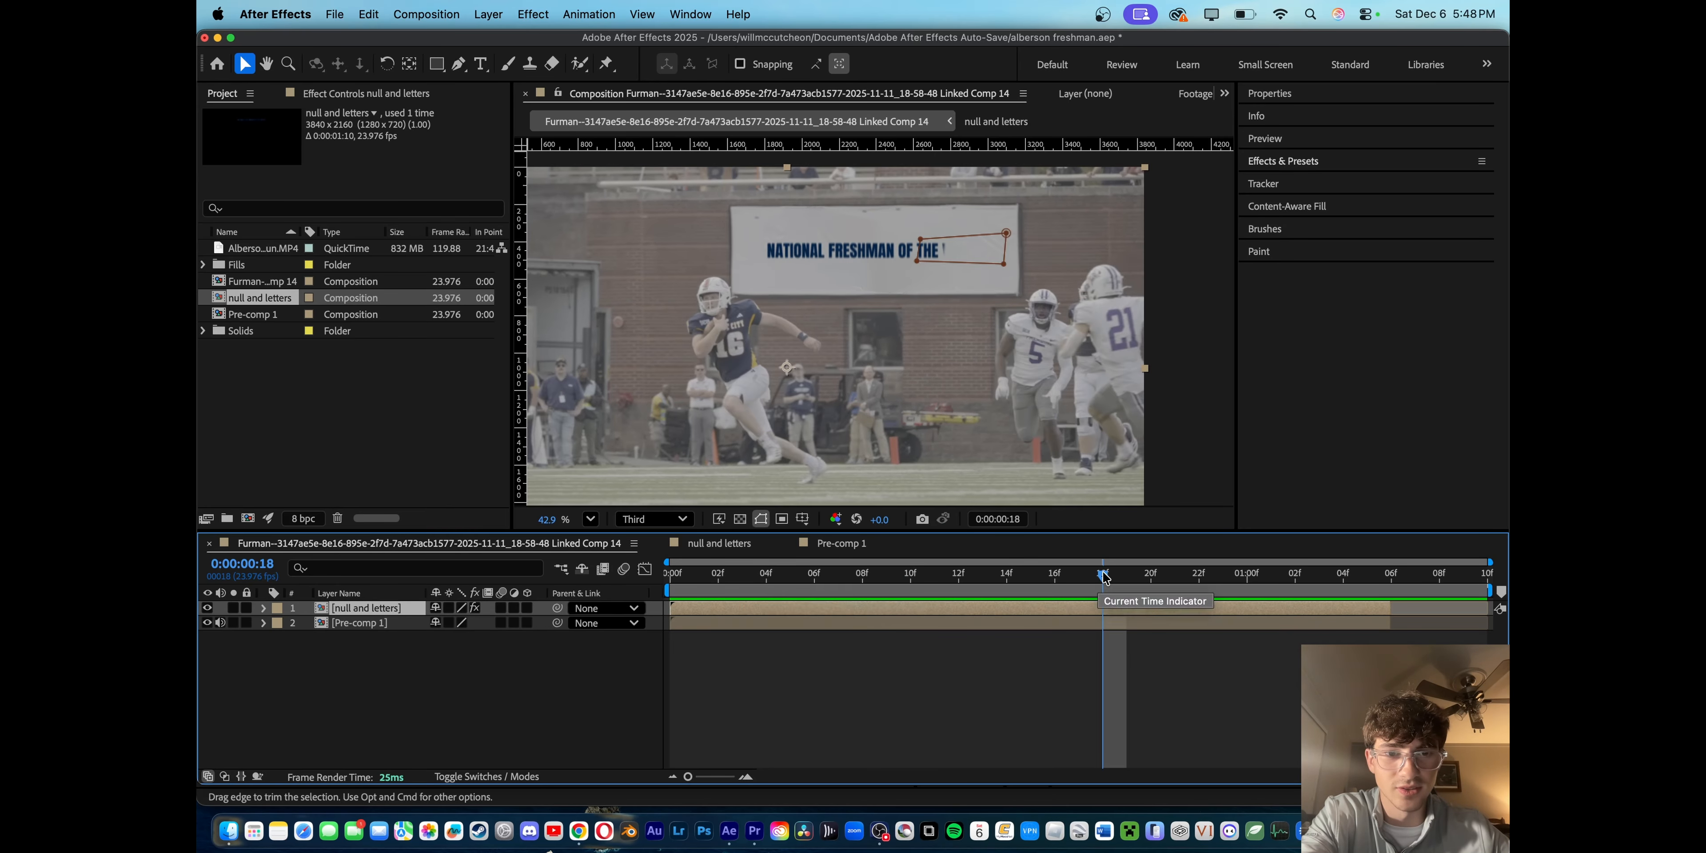
left_click_drag(1104, 578, 744, 616)
key("space")
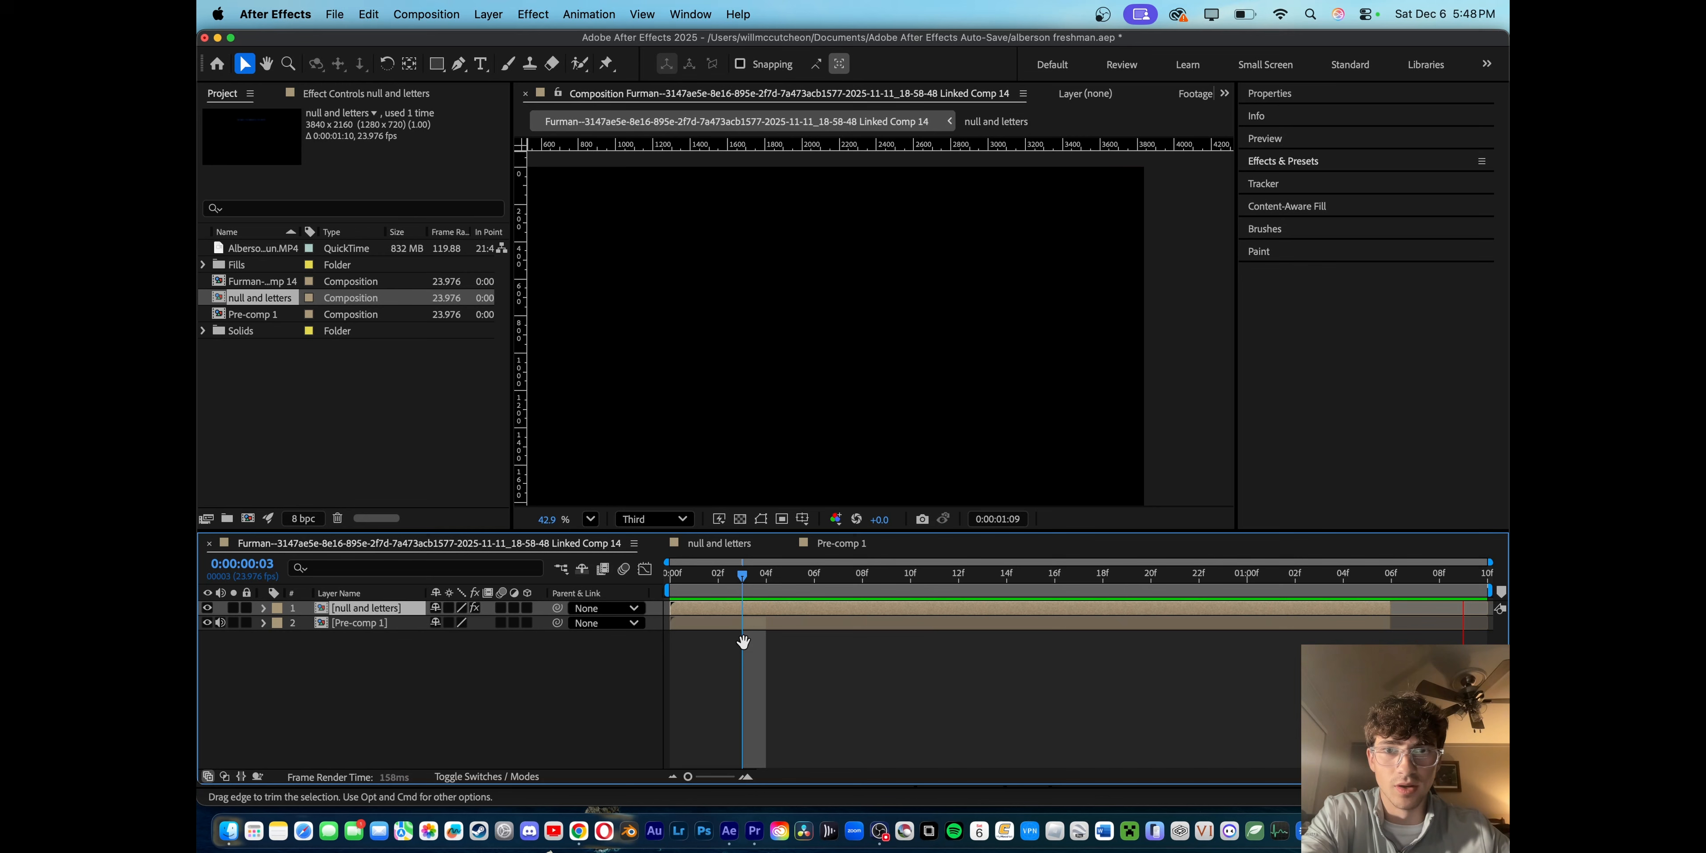
key("space")
- Close the After Effects project without saving, switch to Premiere Pro, and replay the National Freshman of the Week clip from 00:00:23:14
left_click(205, 38)
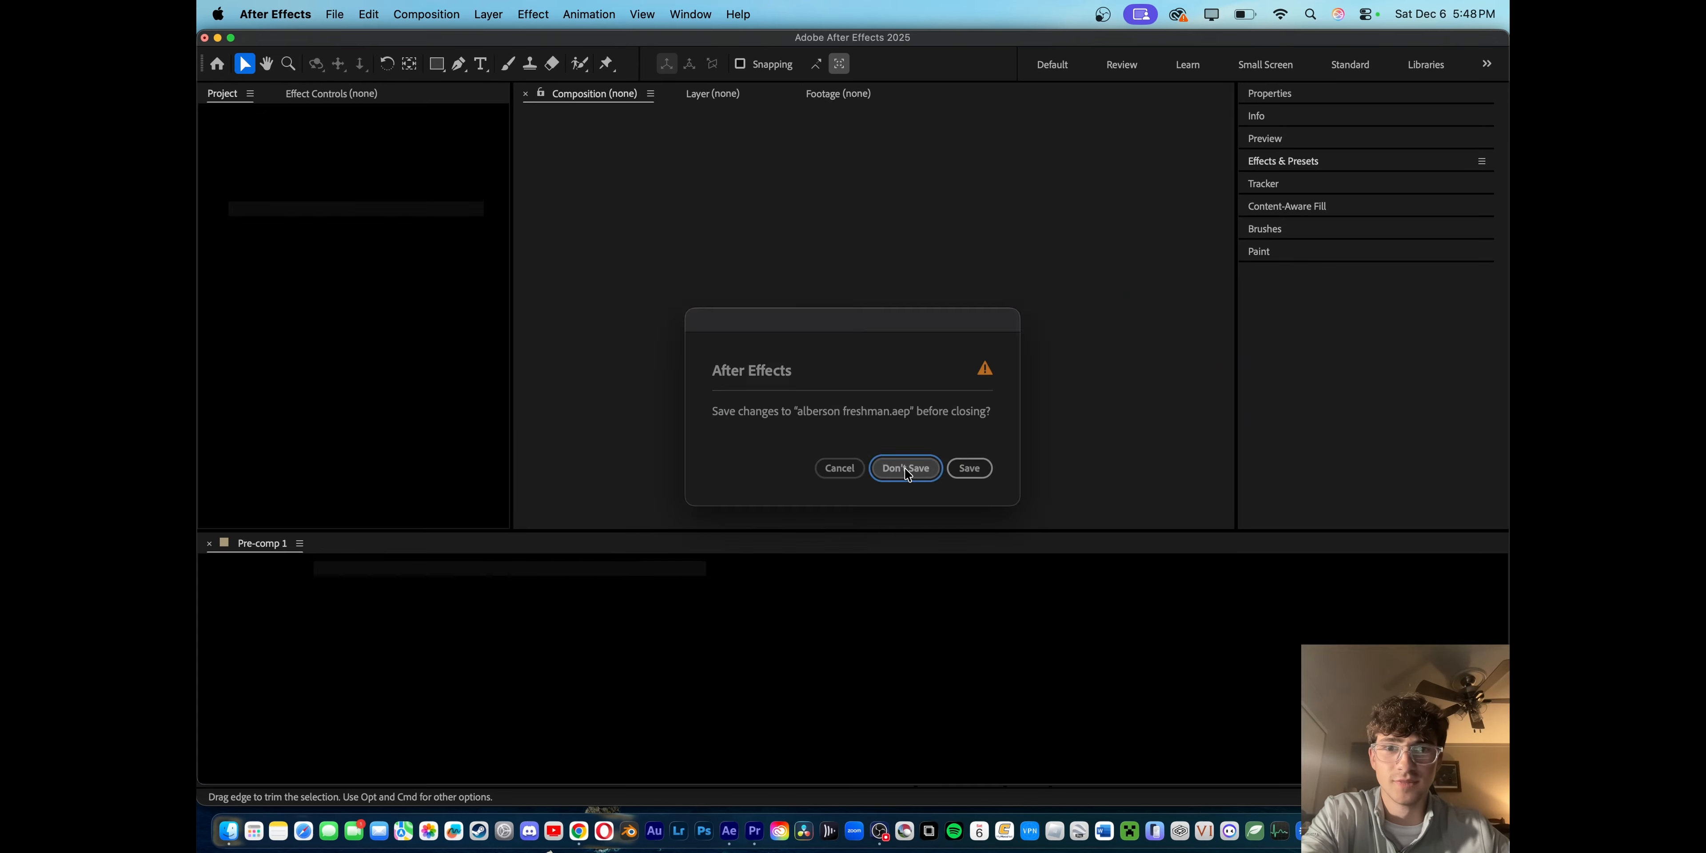
left_click(904, 467)
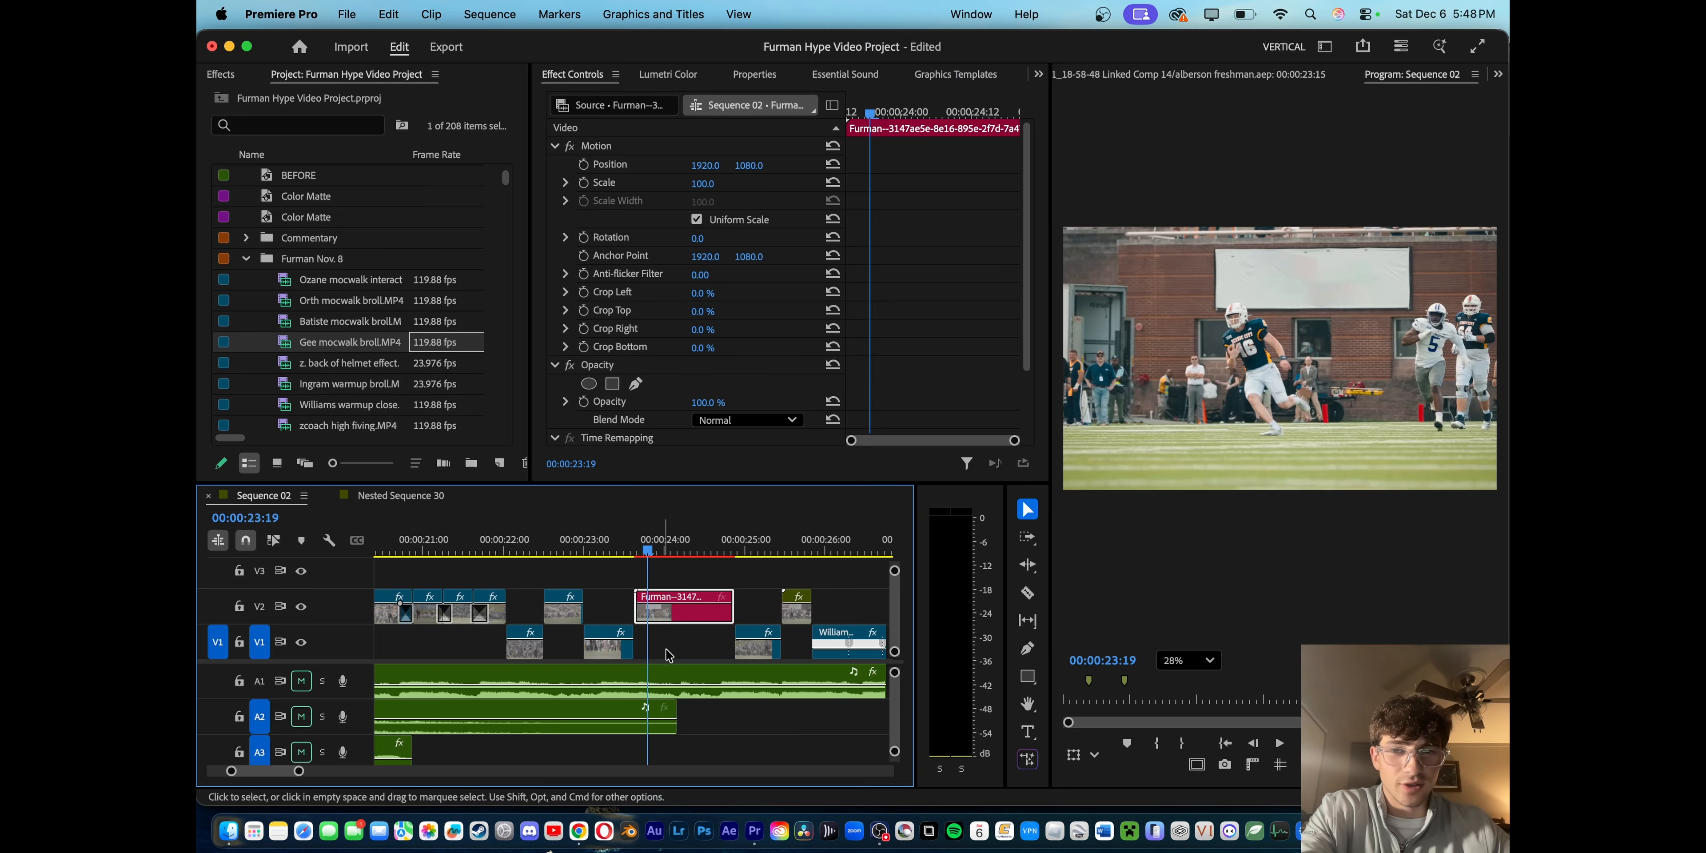
left_click(714, 723)
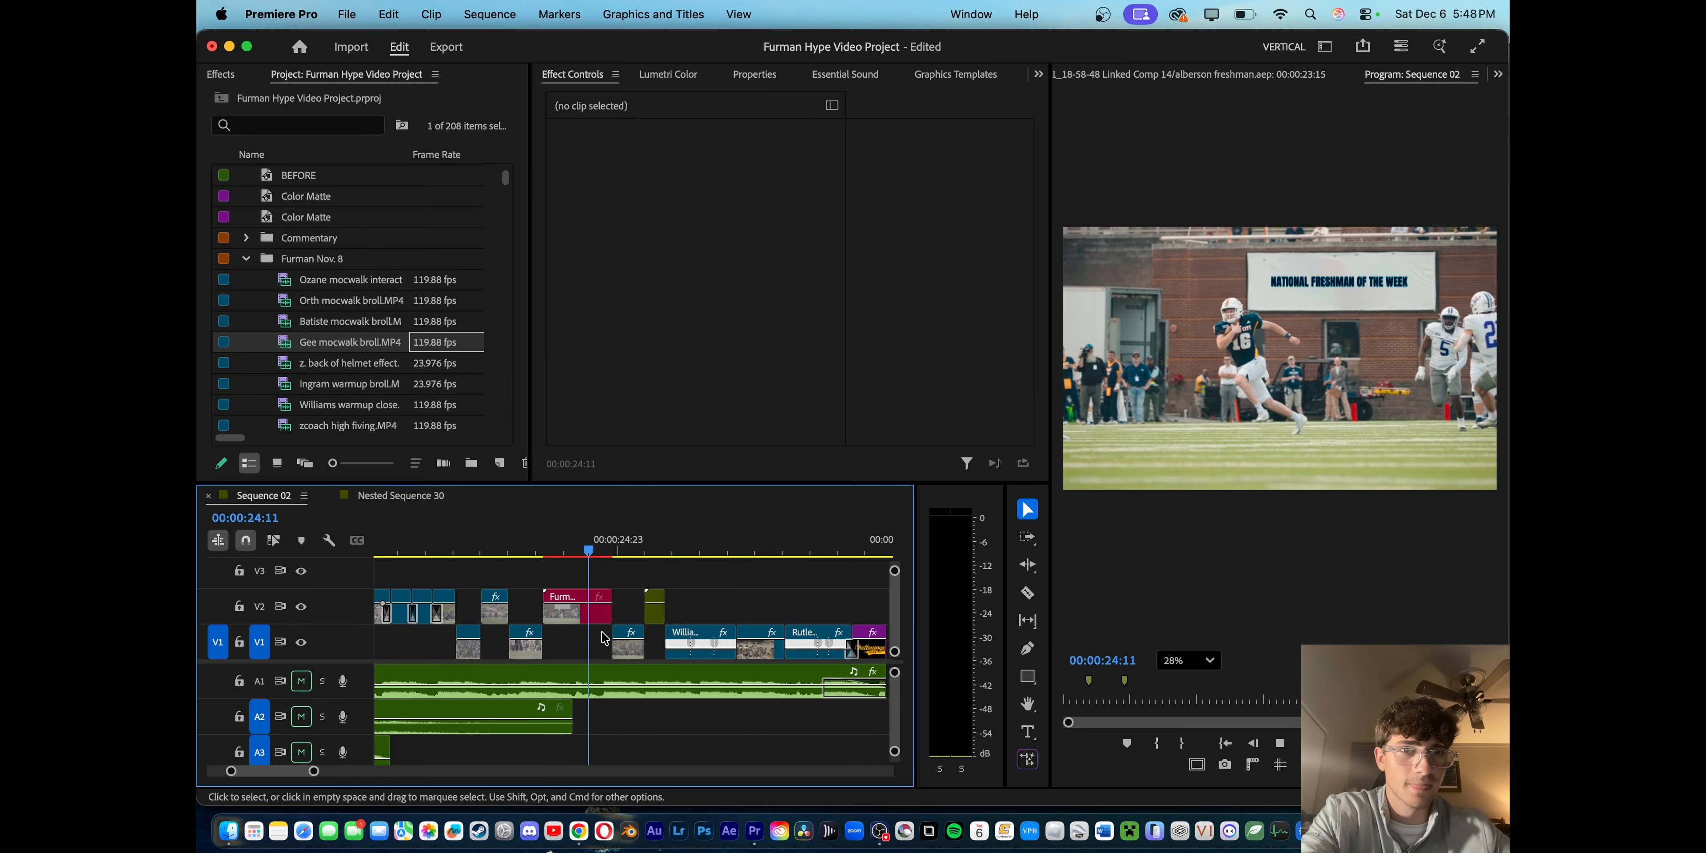
key("space")
left_click(541, 547)
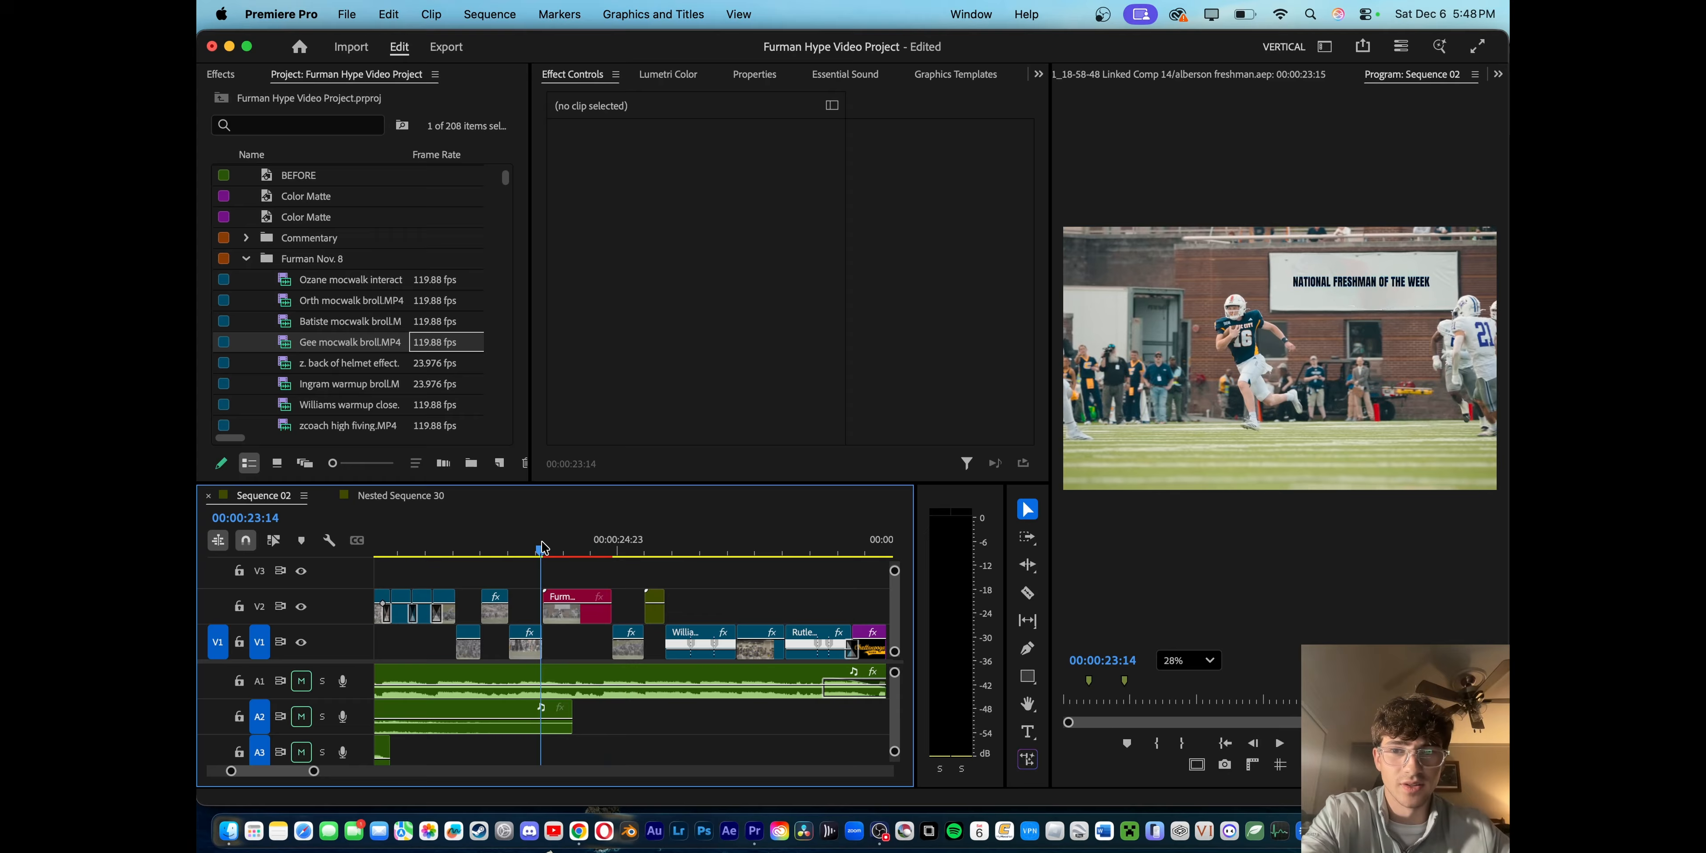
key("space")
scroll(518, 611, "down", 5)
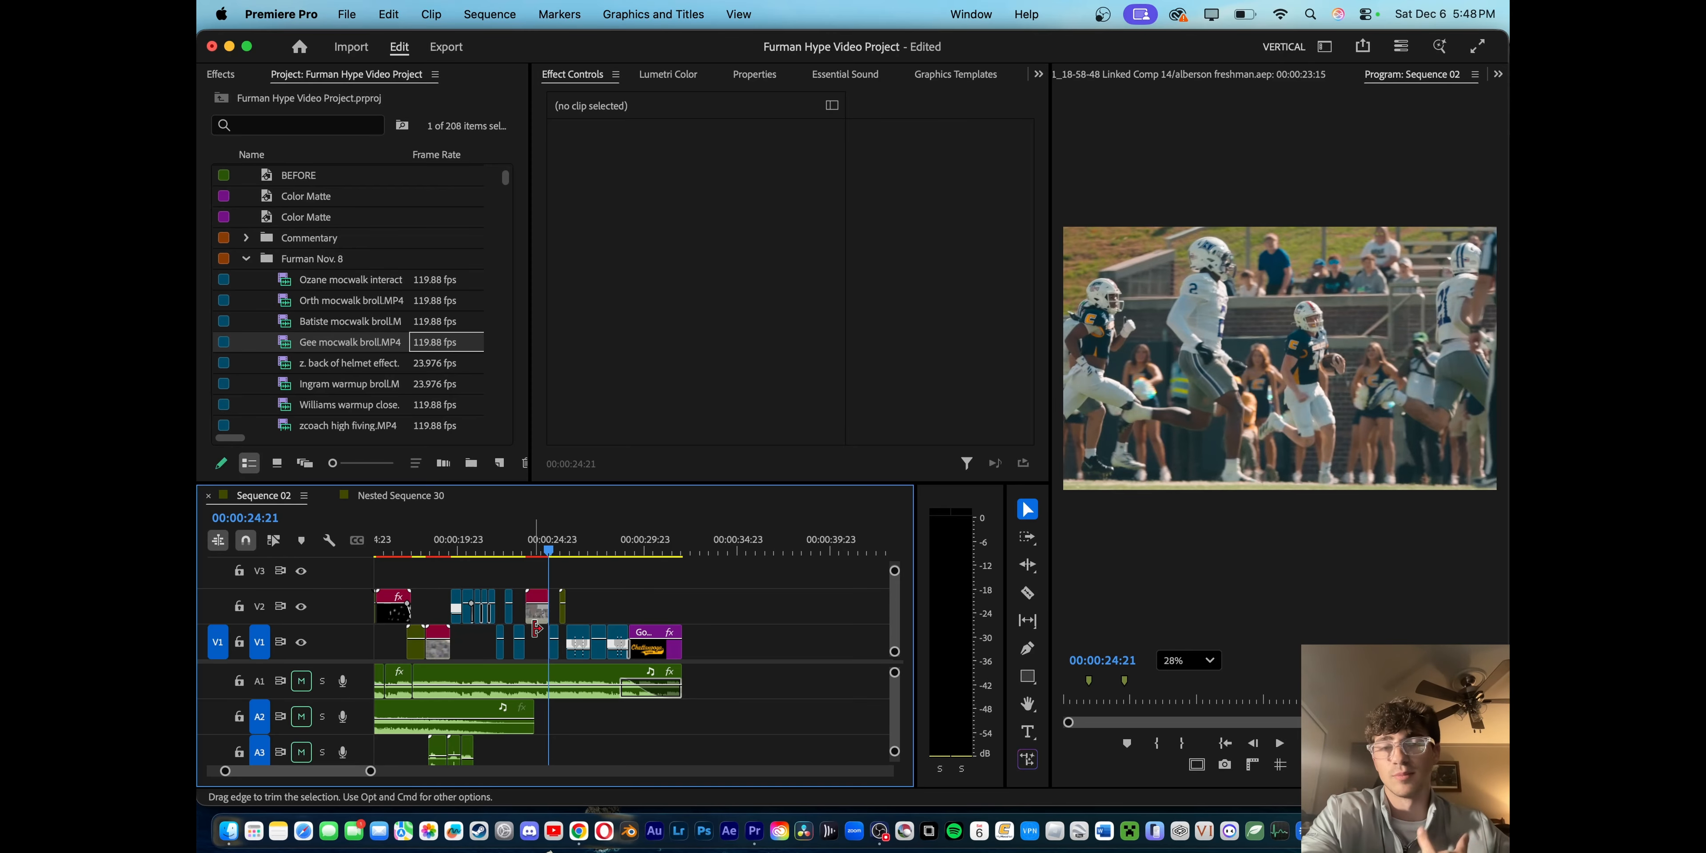
- Replay the National Freshman of the Week clip together with the shots around it, playing through to 00:00:27:00
left_click(517, 550)
key("space")
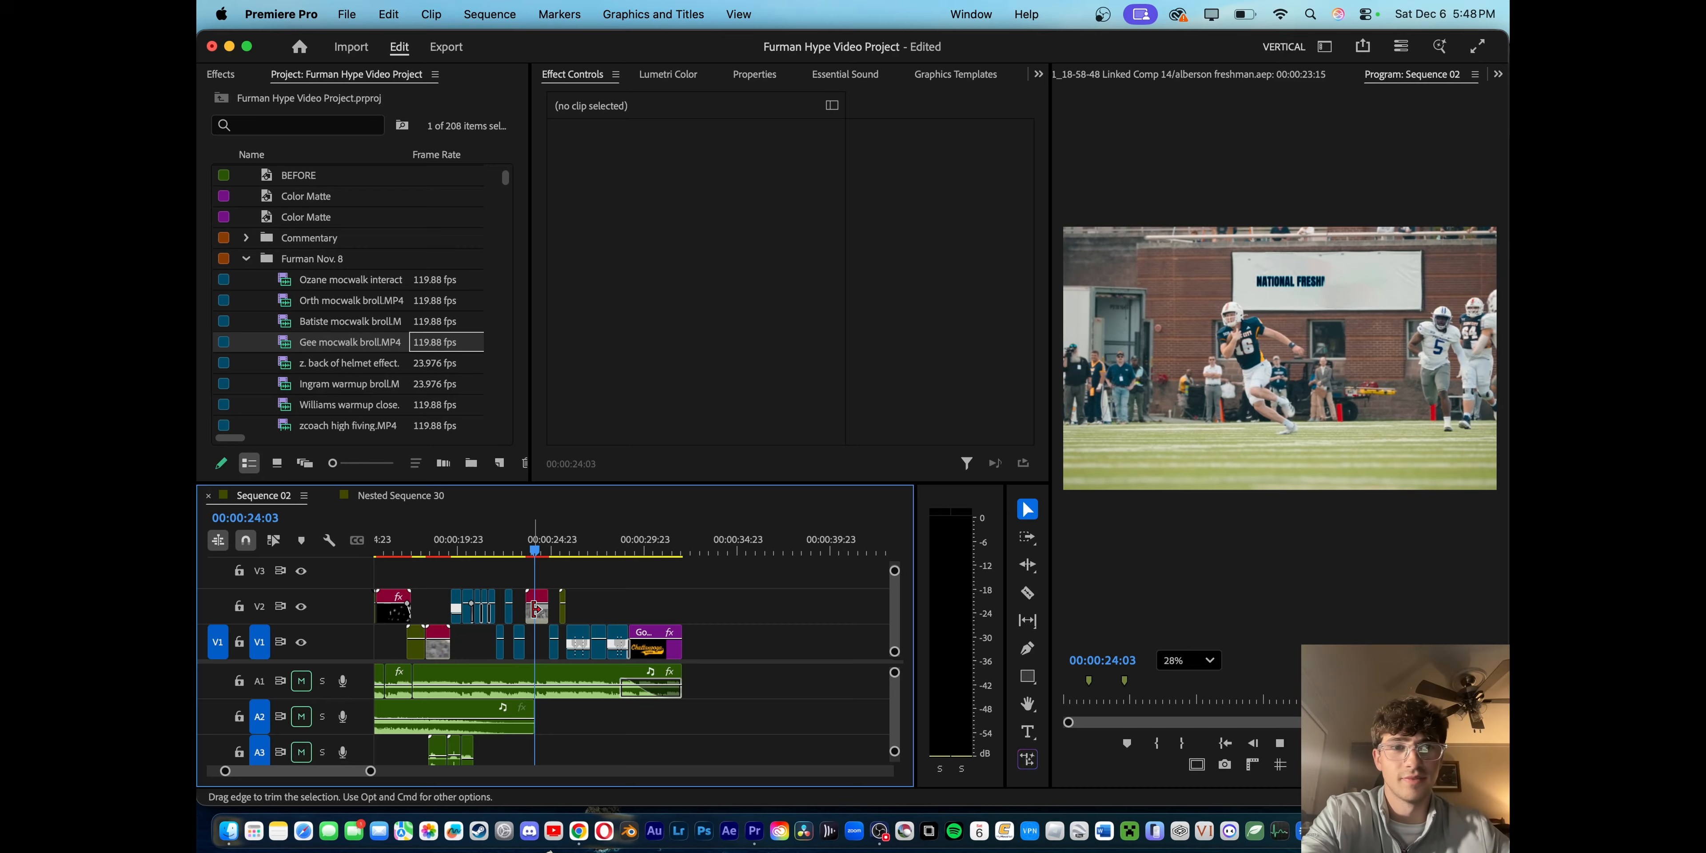
key("space")
key("space")
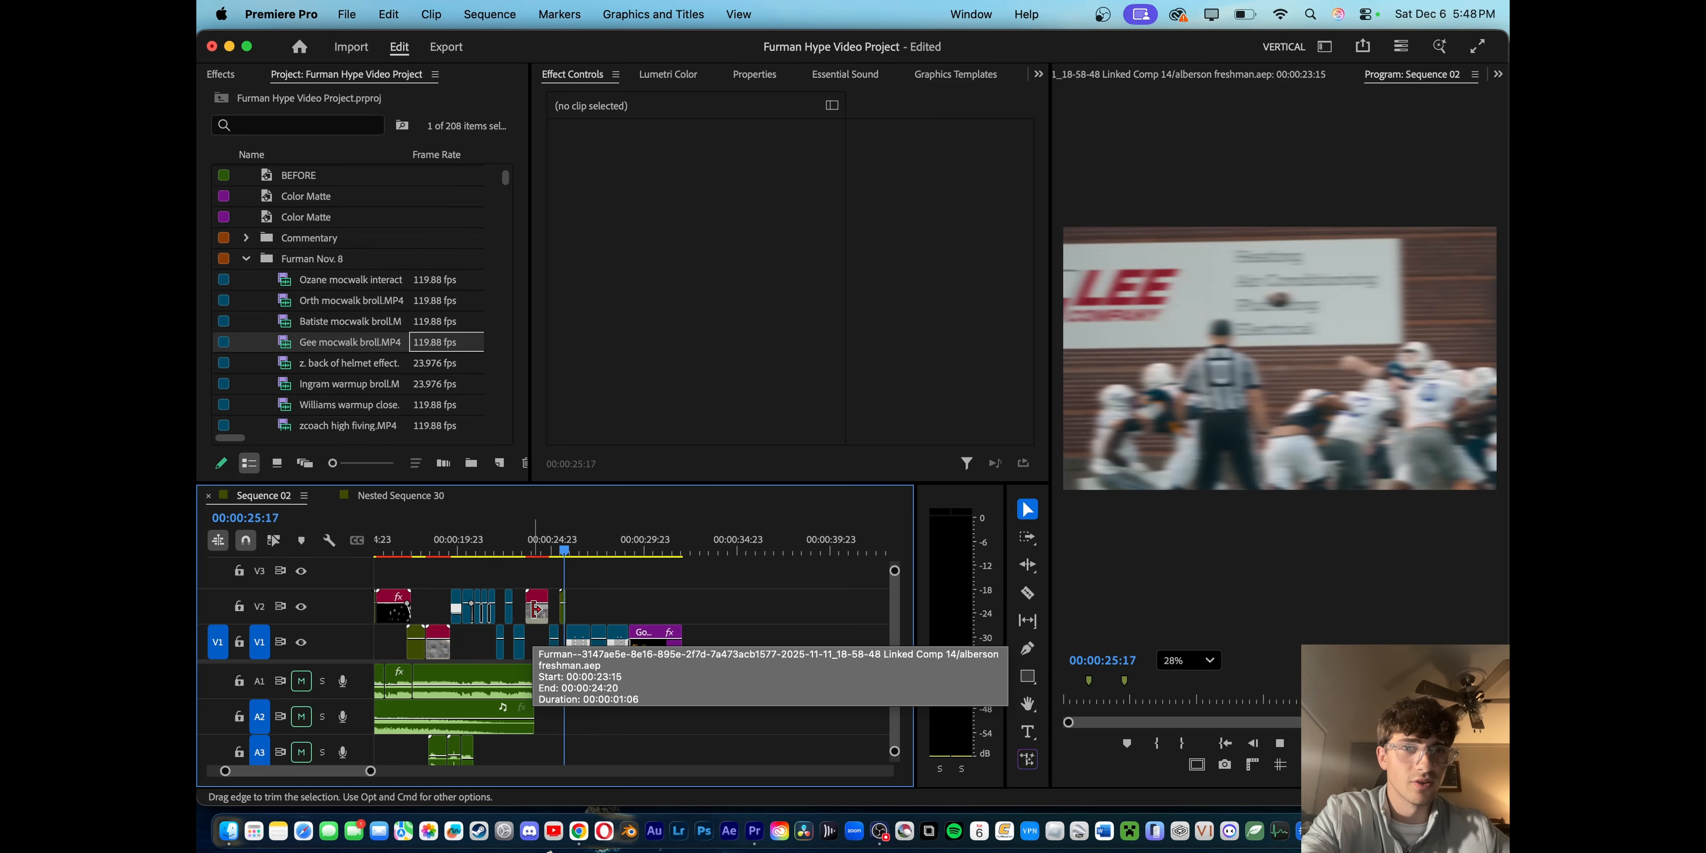
key("space")
scroll(538, 635, "up", 5)
mouse_move(504, 553)
left_mouse_down()
mouse_move(619, 571)
mouse_move(491, 580)
left_mouse_up()
key("space")
scroll(494, 623, "down", 5)
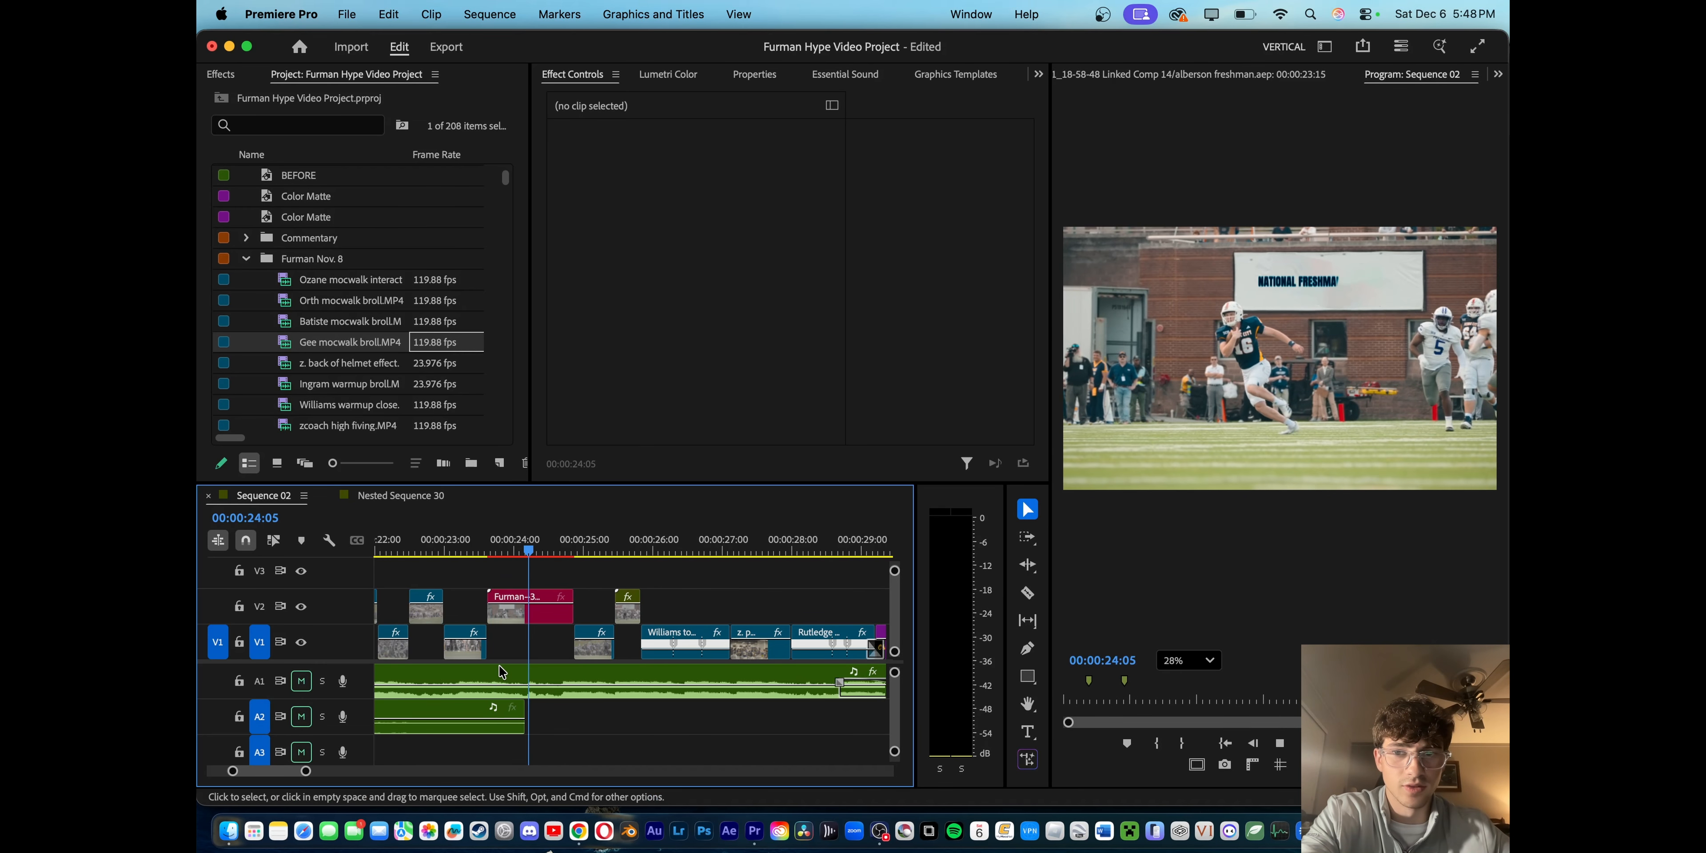
key("space")
key("space")
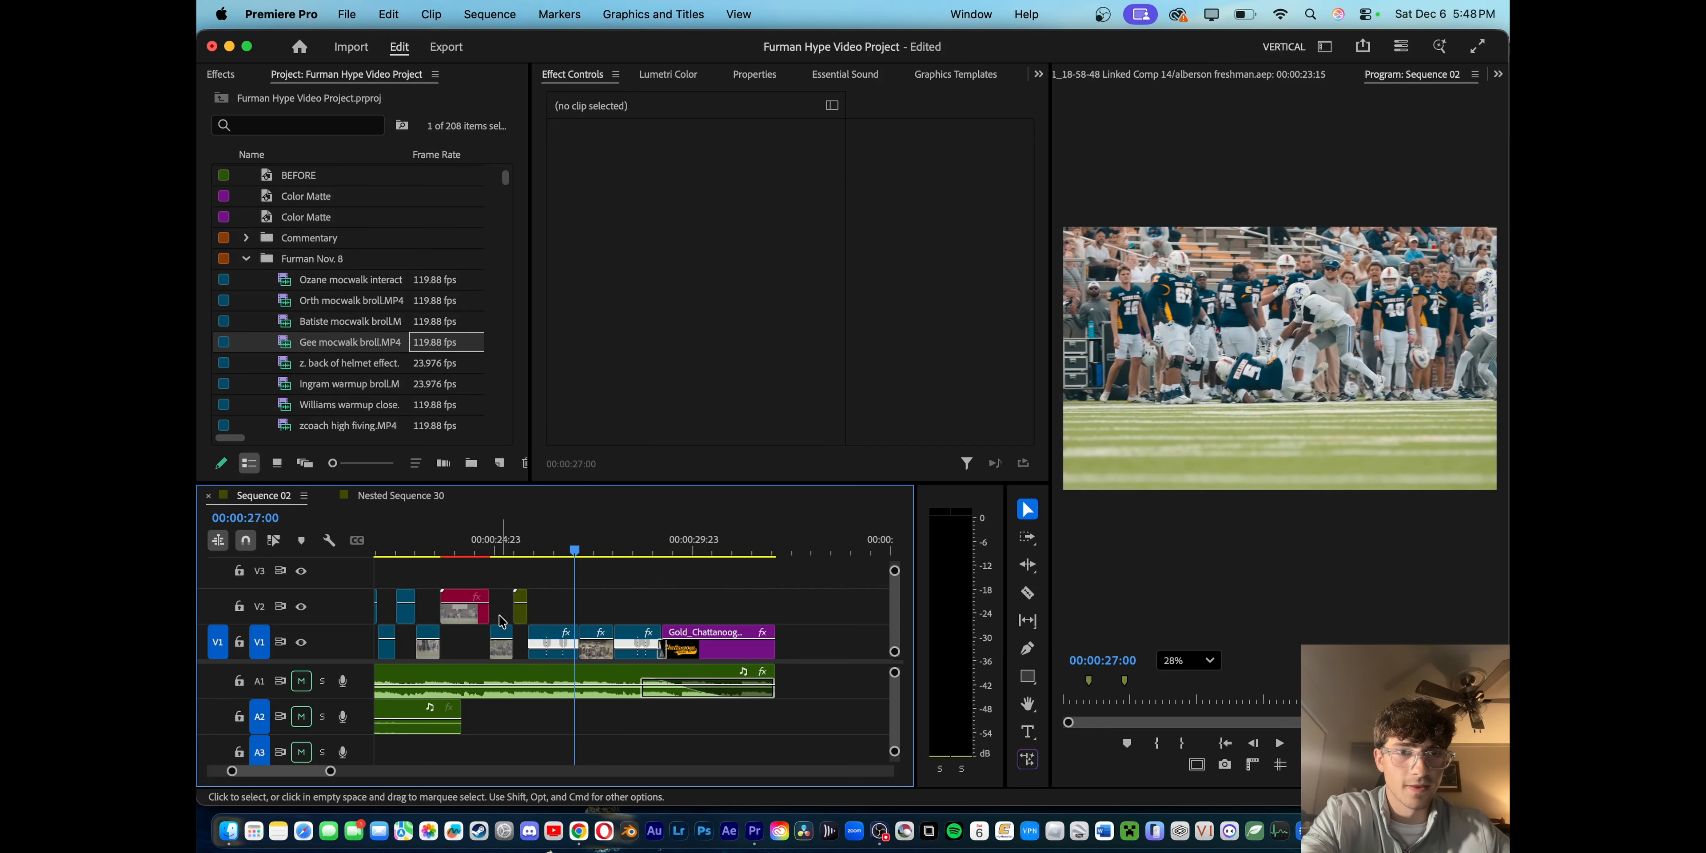
- Replay the blurred transition from the short V2 clip at 00:00:25:11 into the next V1 shot several times, stopping at 00:00:27:02
left_click(512, 543)
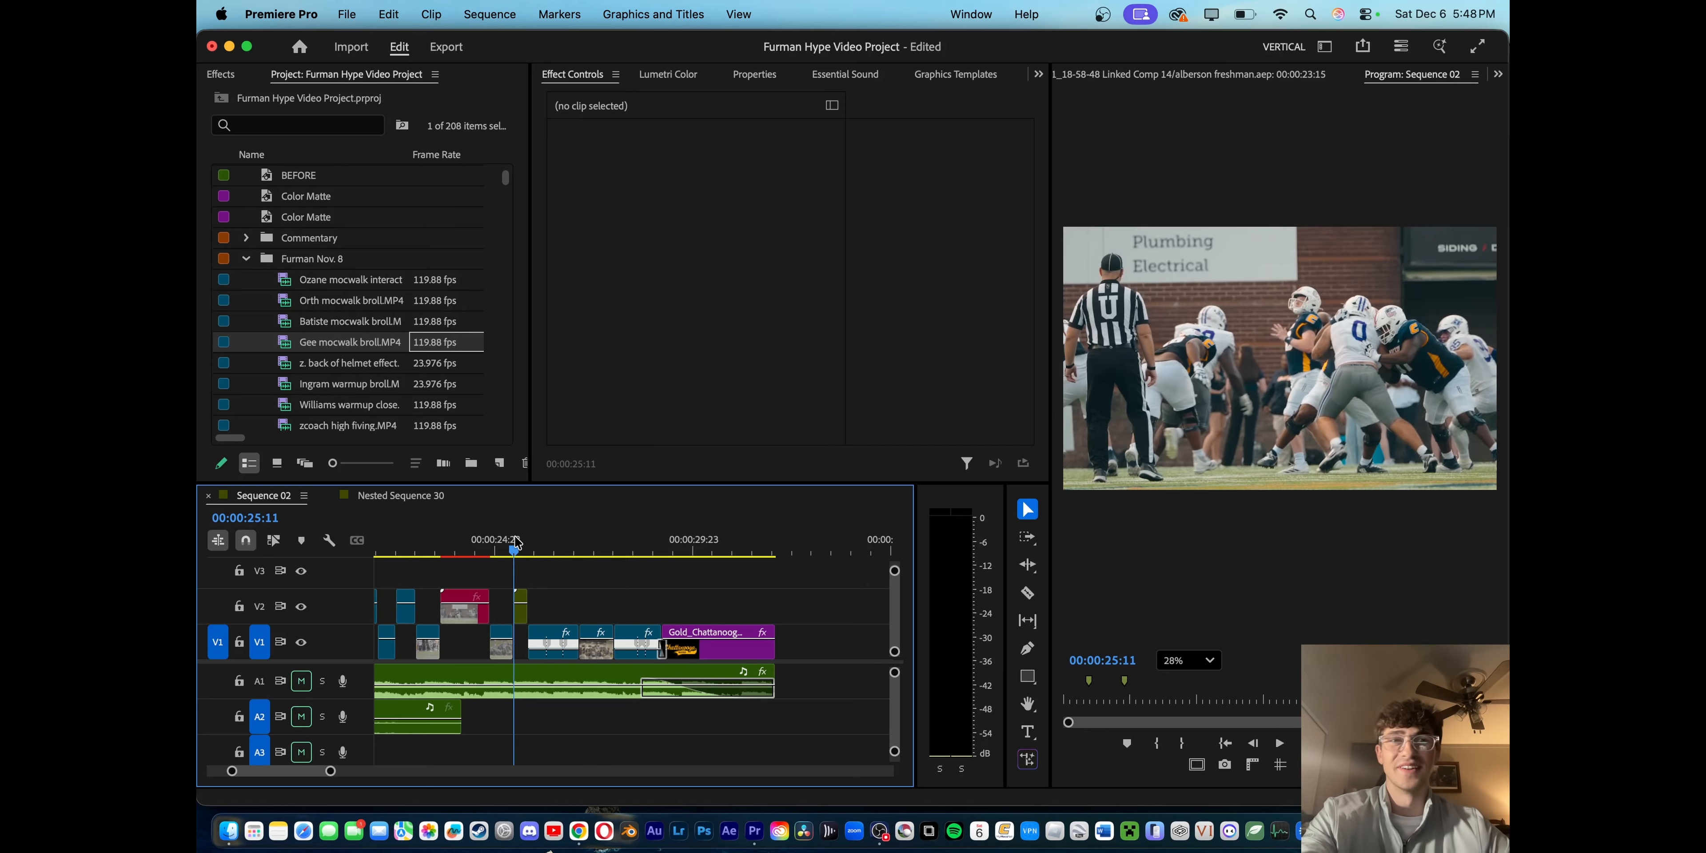
key("space")
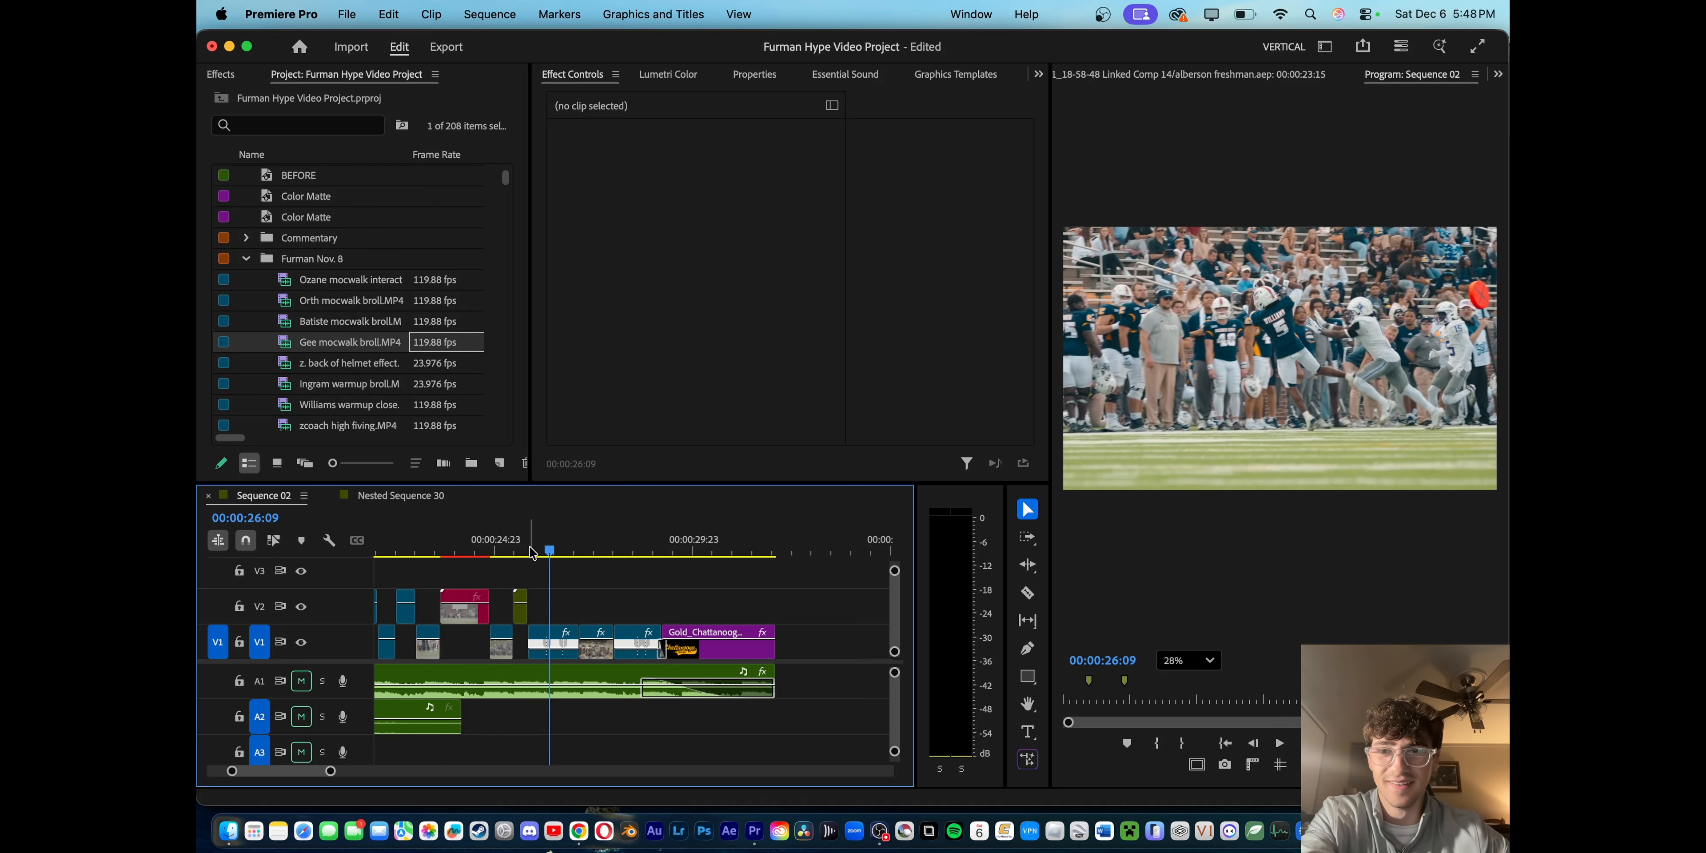
left_click(527, 550)
left_click_drag(527, 546, 521, 547)
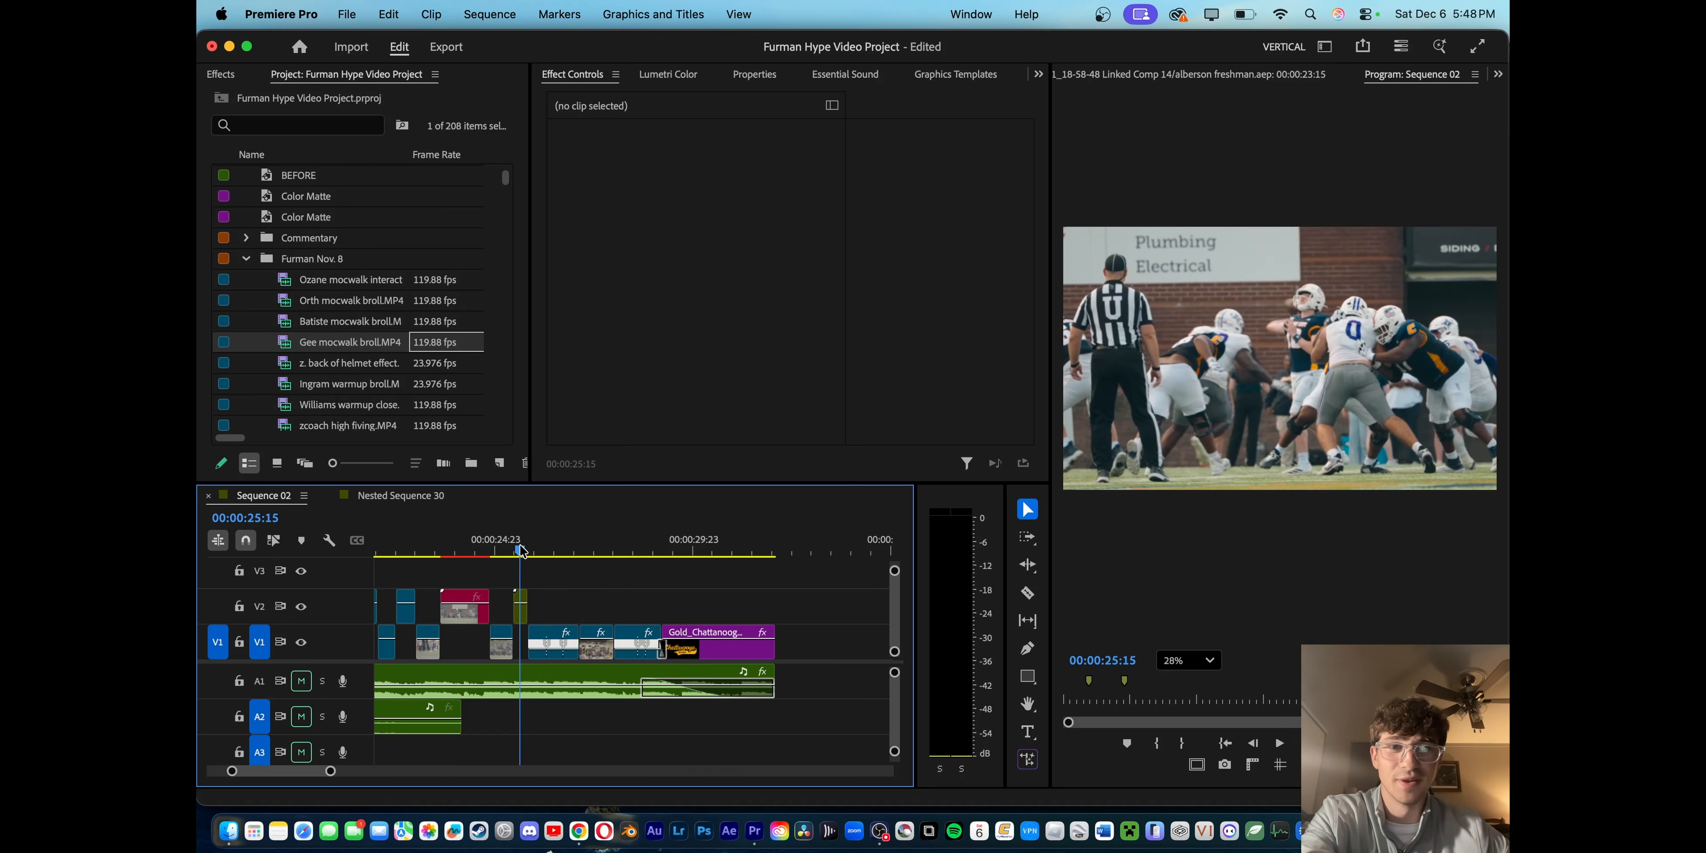
key("space")
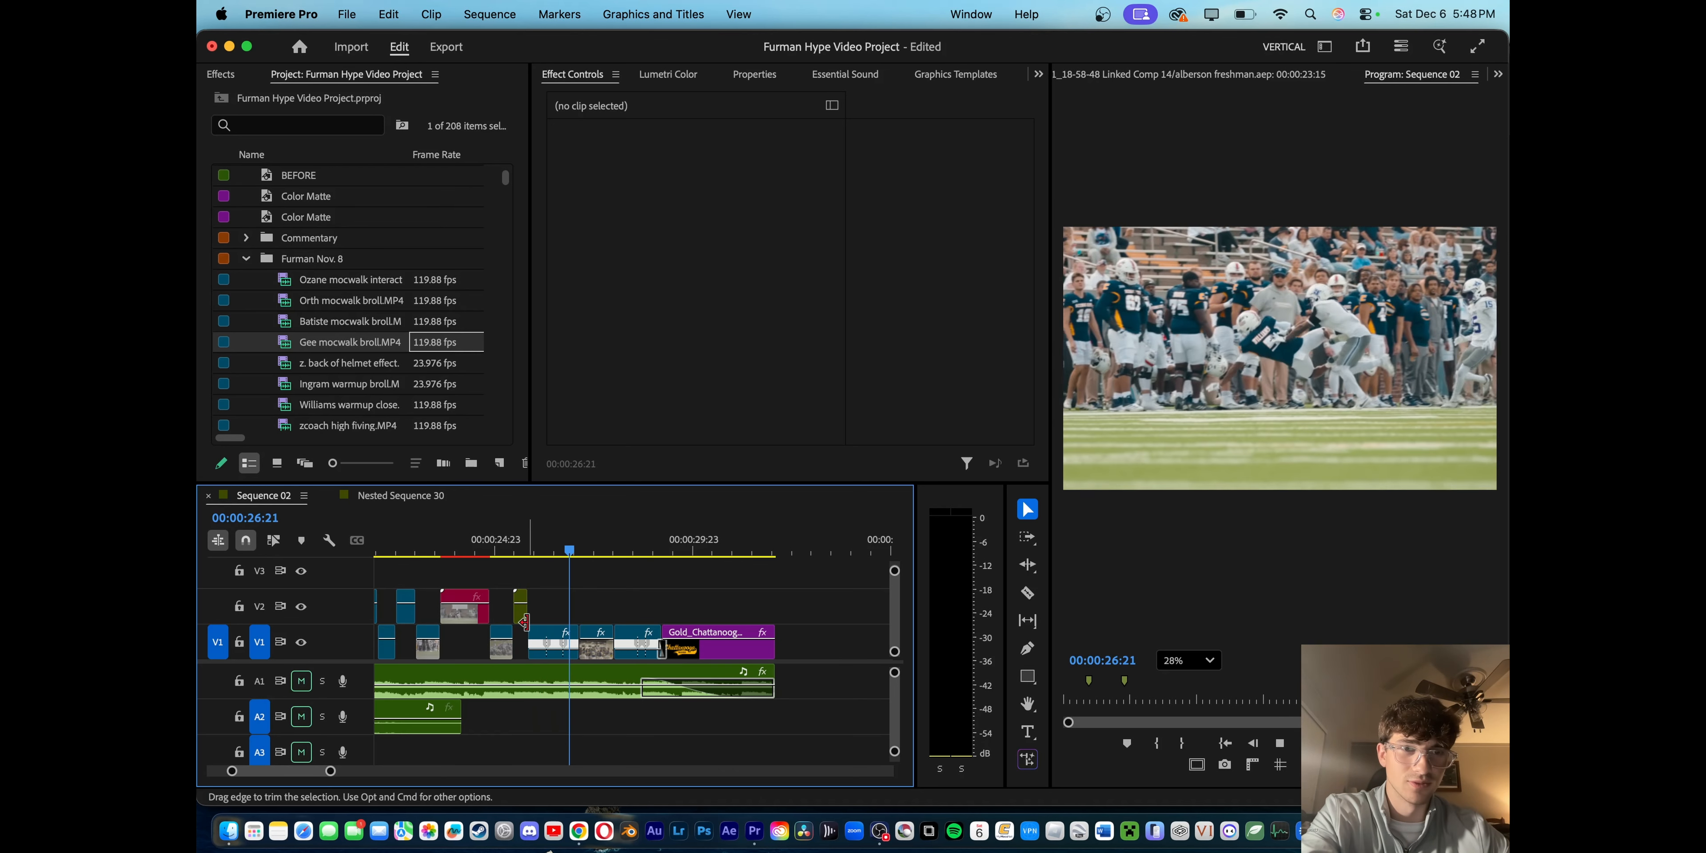
key("space")
left_click(521, 549)
key("space")
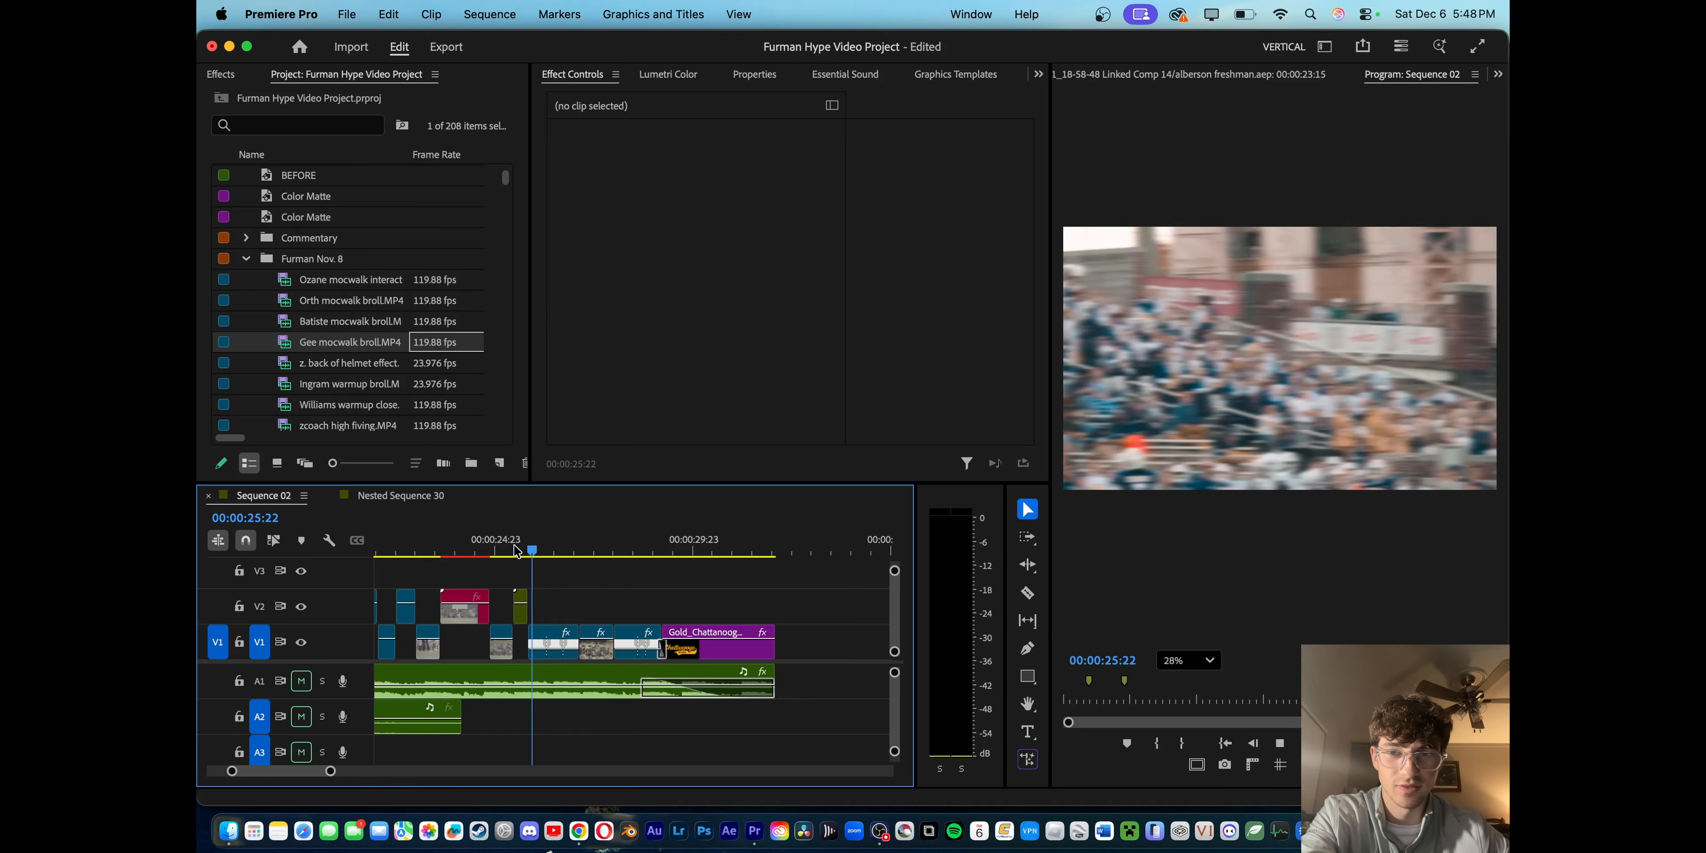
key("space")
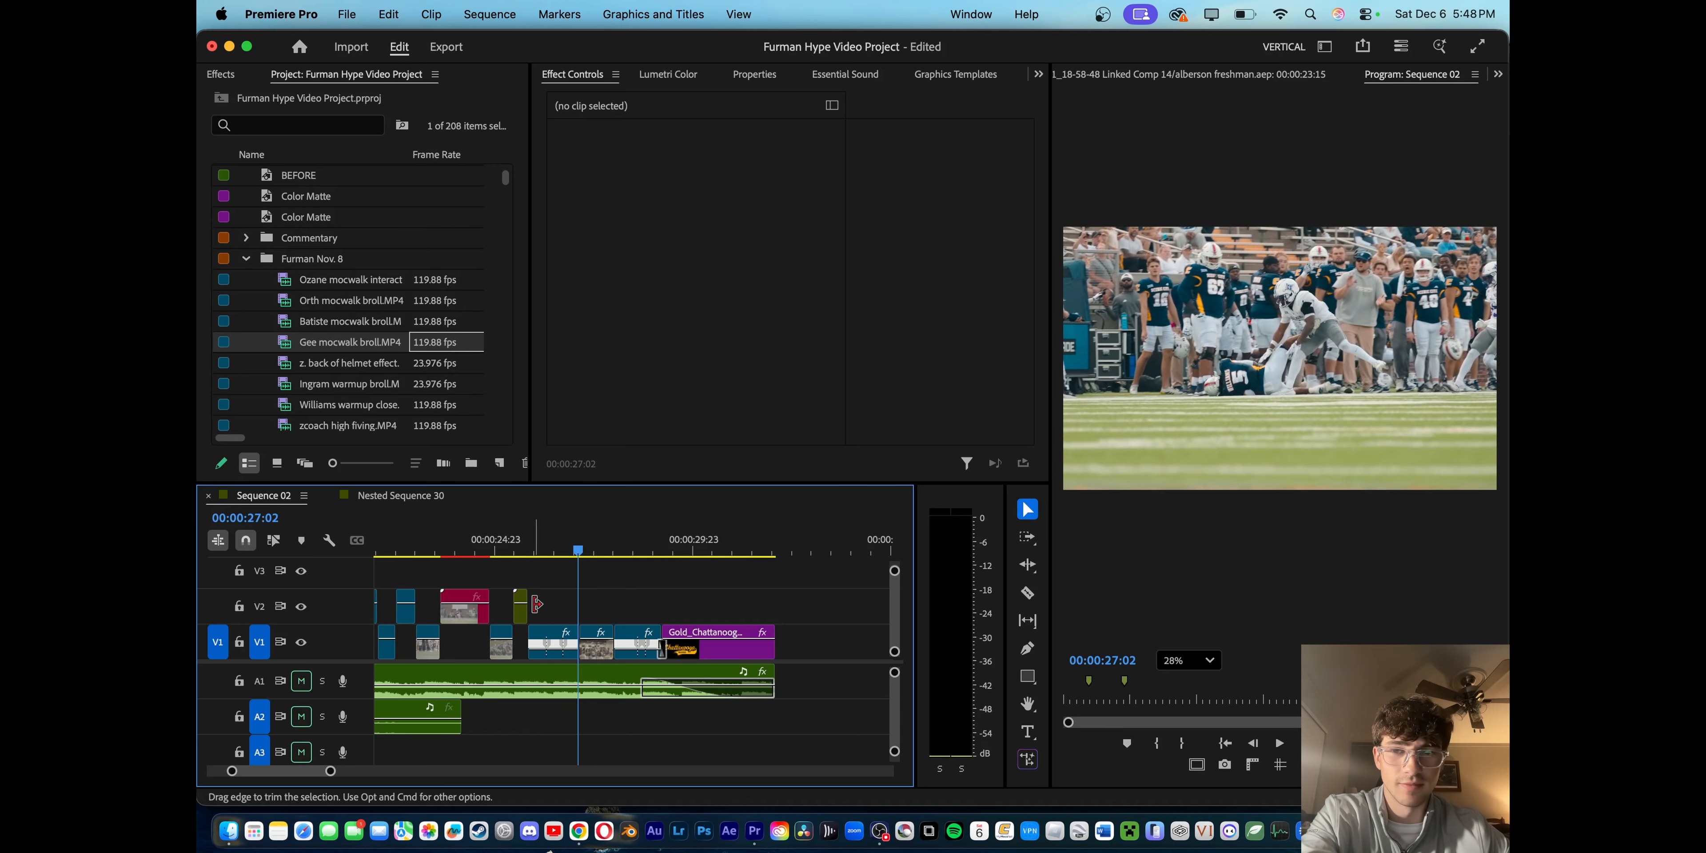
- Play the closing shots from 00:00:27:02, pausing at 00:00:29:05 before continuing into the Chattanooga Mocs logo ending
key("space")
key("minus")
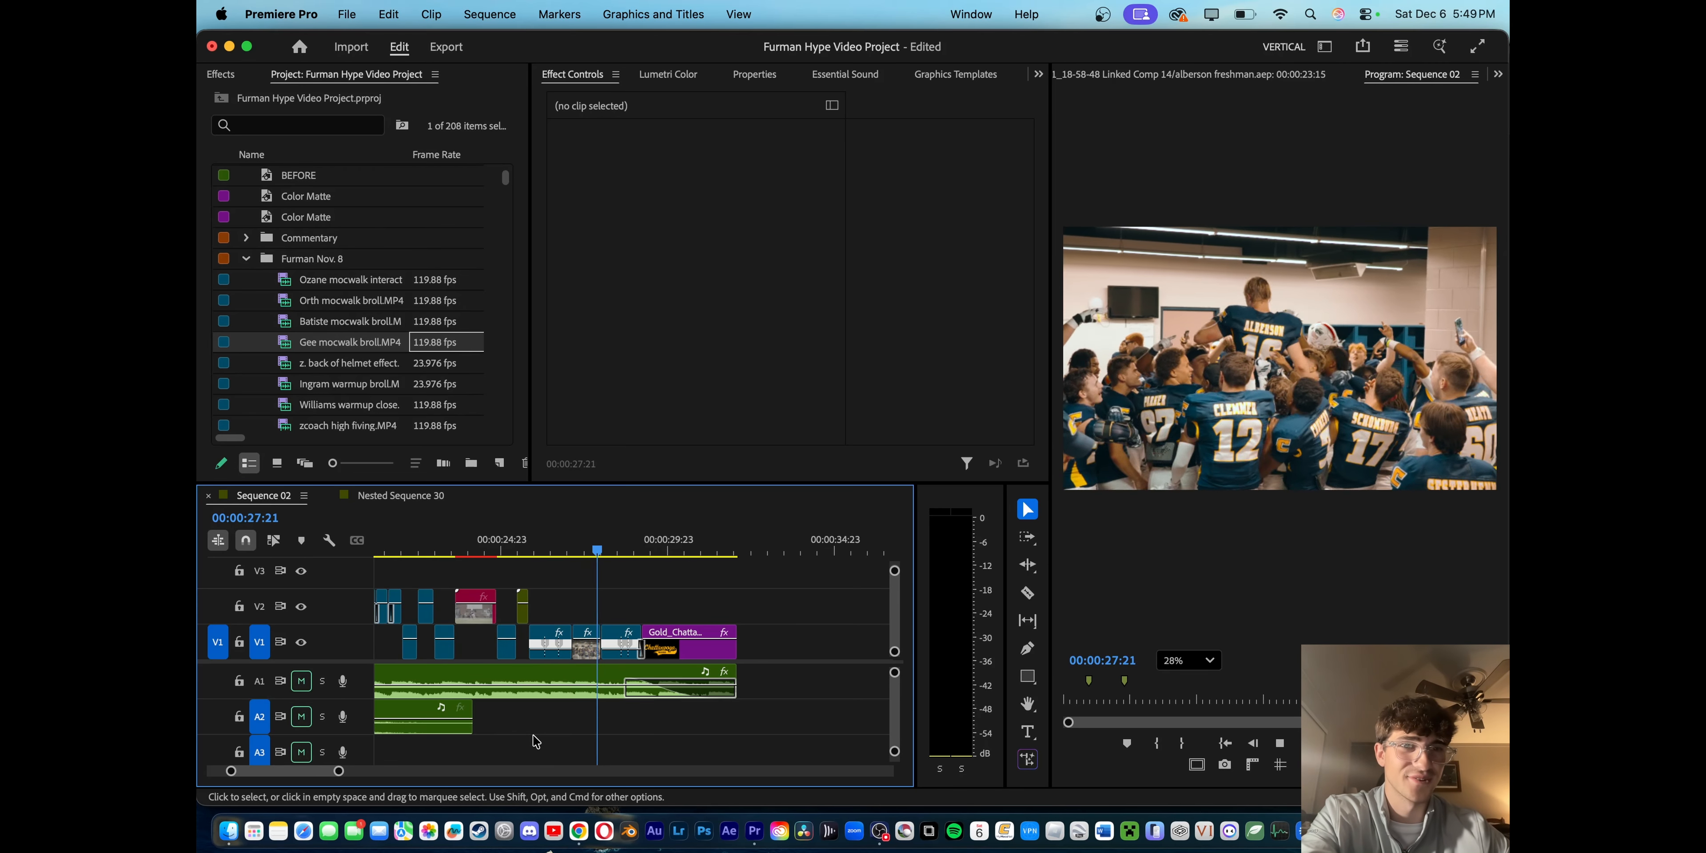
key("space")
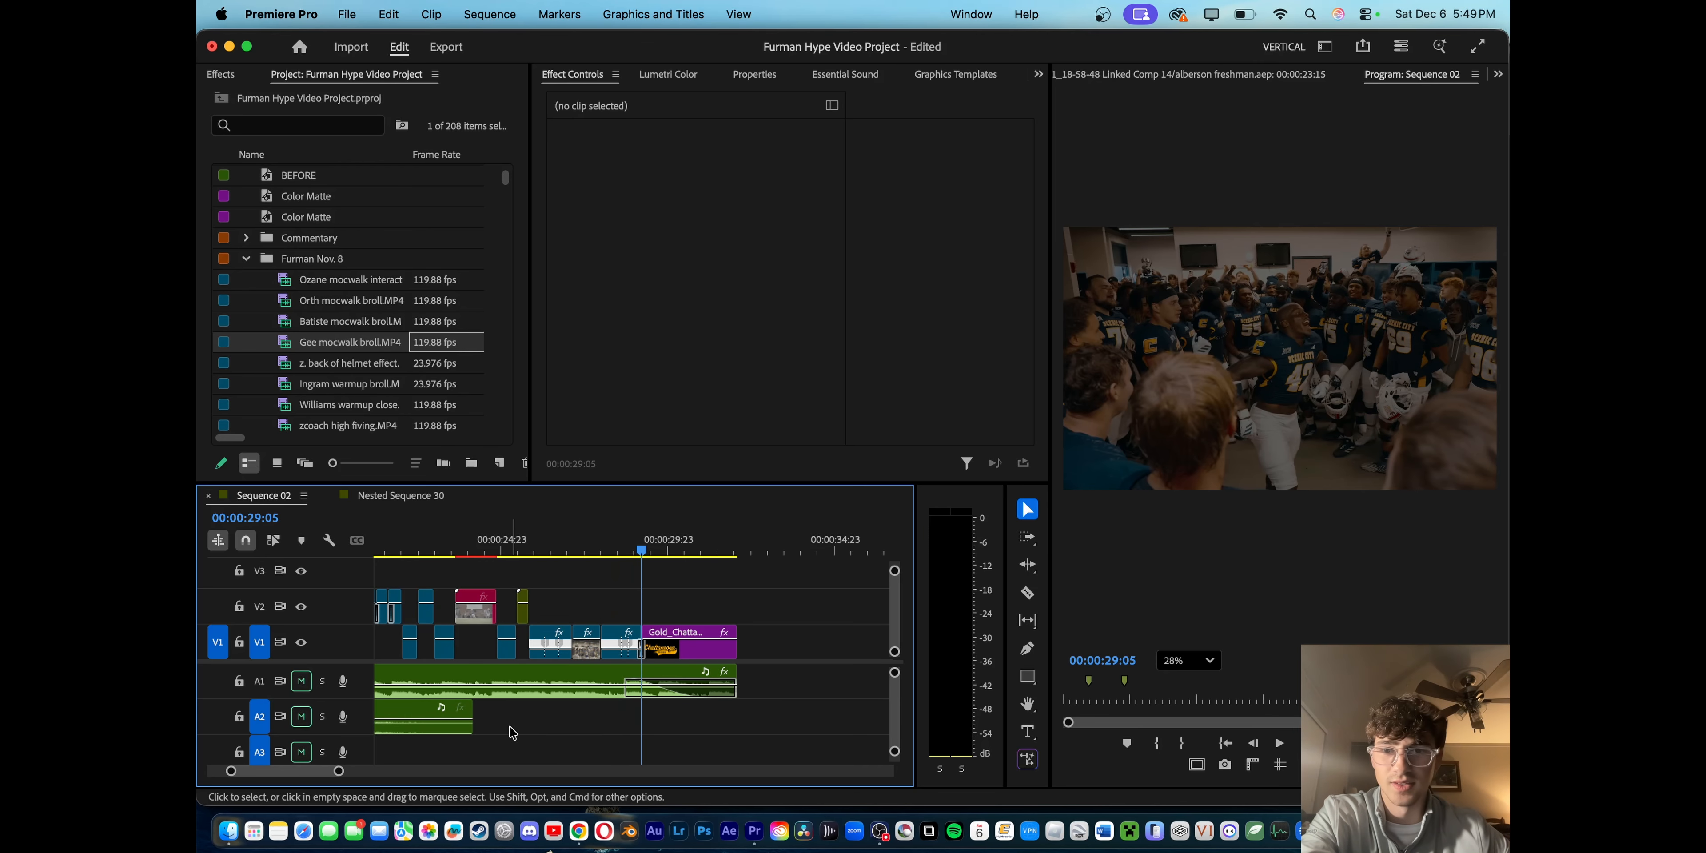
key("space")
key("minus")
key("minus")
key("minus")
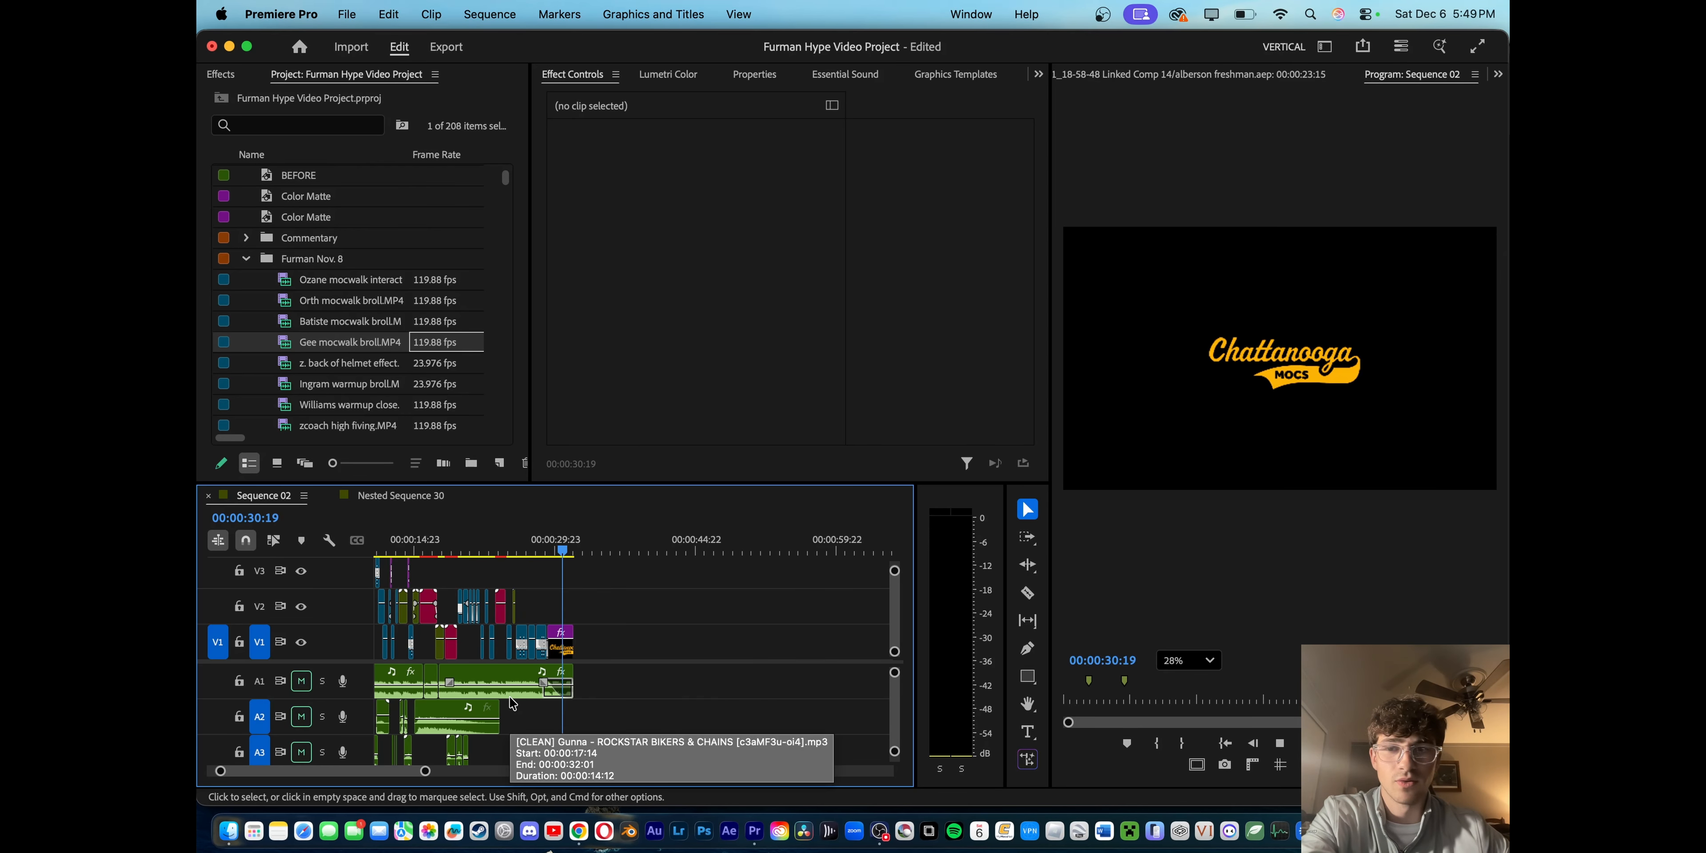
- Return the playhead to the start of Sequence 02 and view the whole edit across the timeline
key("Home")
key("minus")
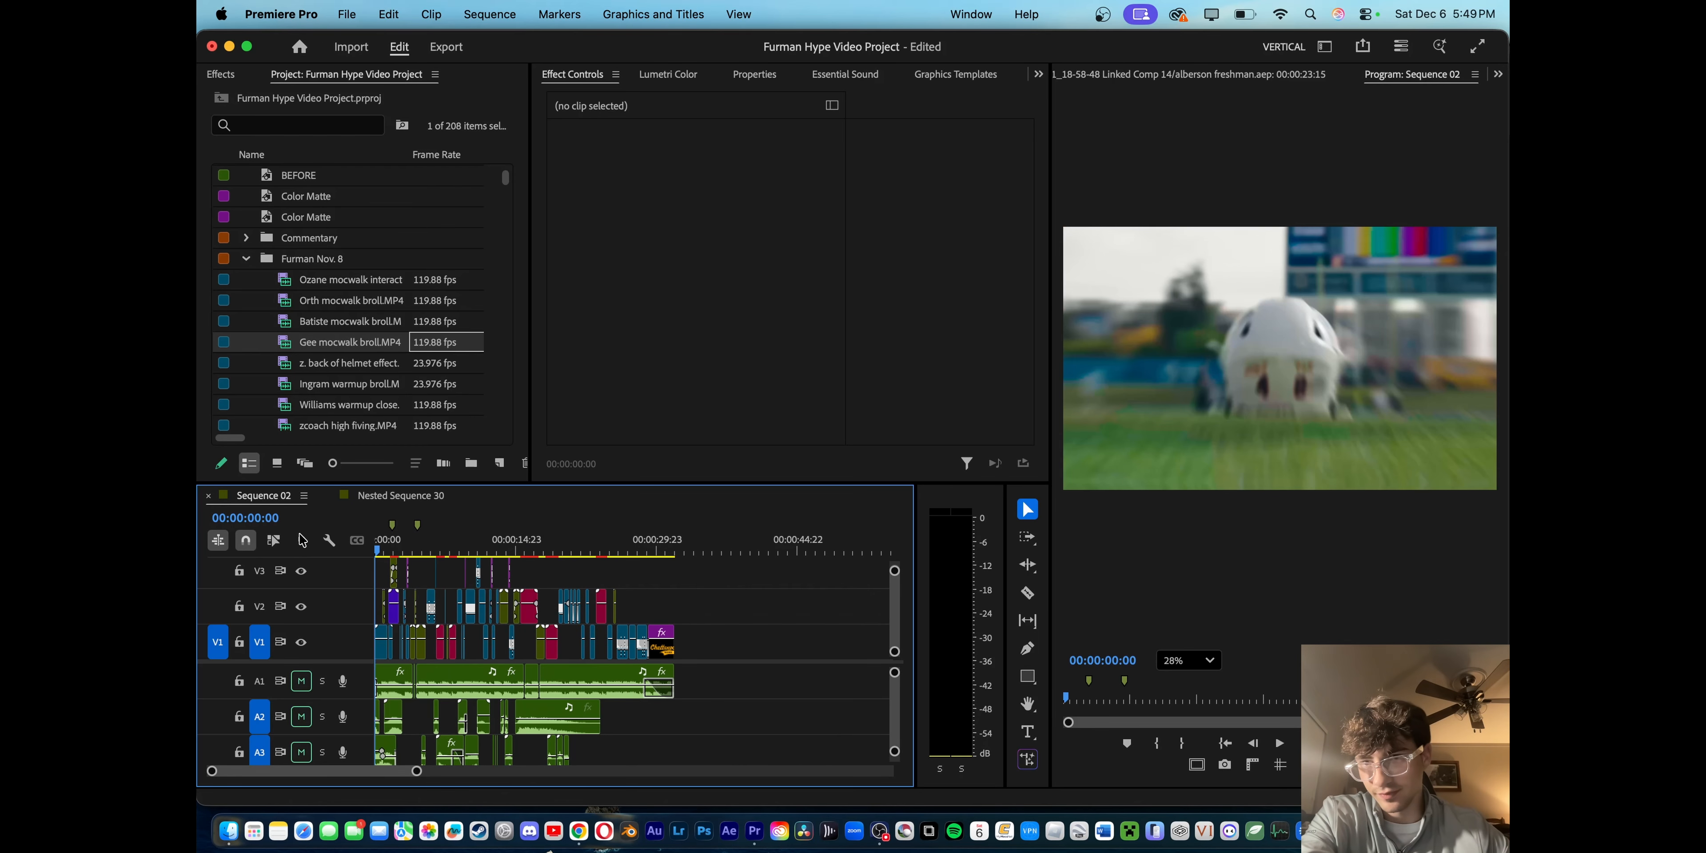
key("minus")
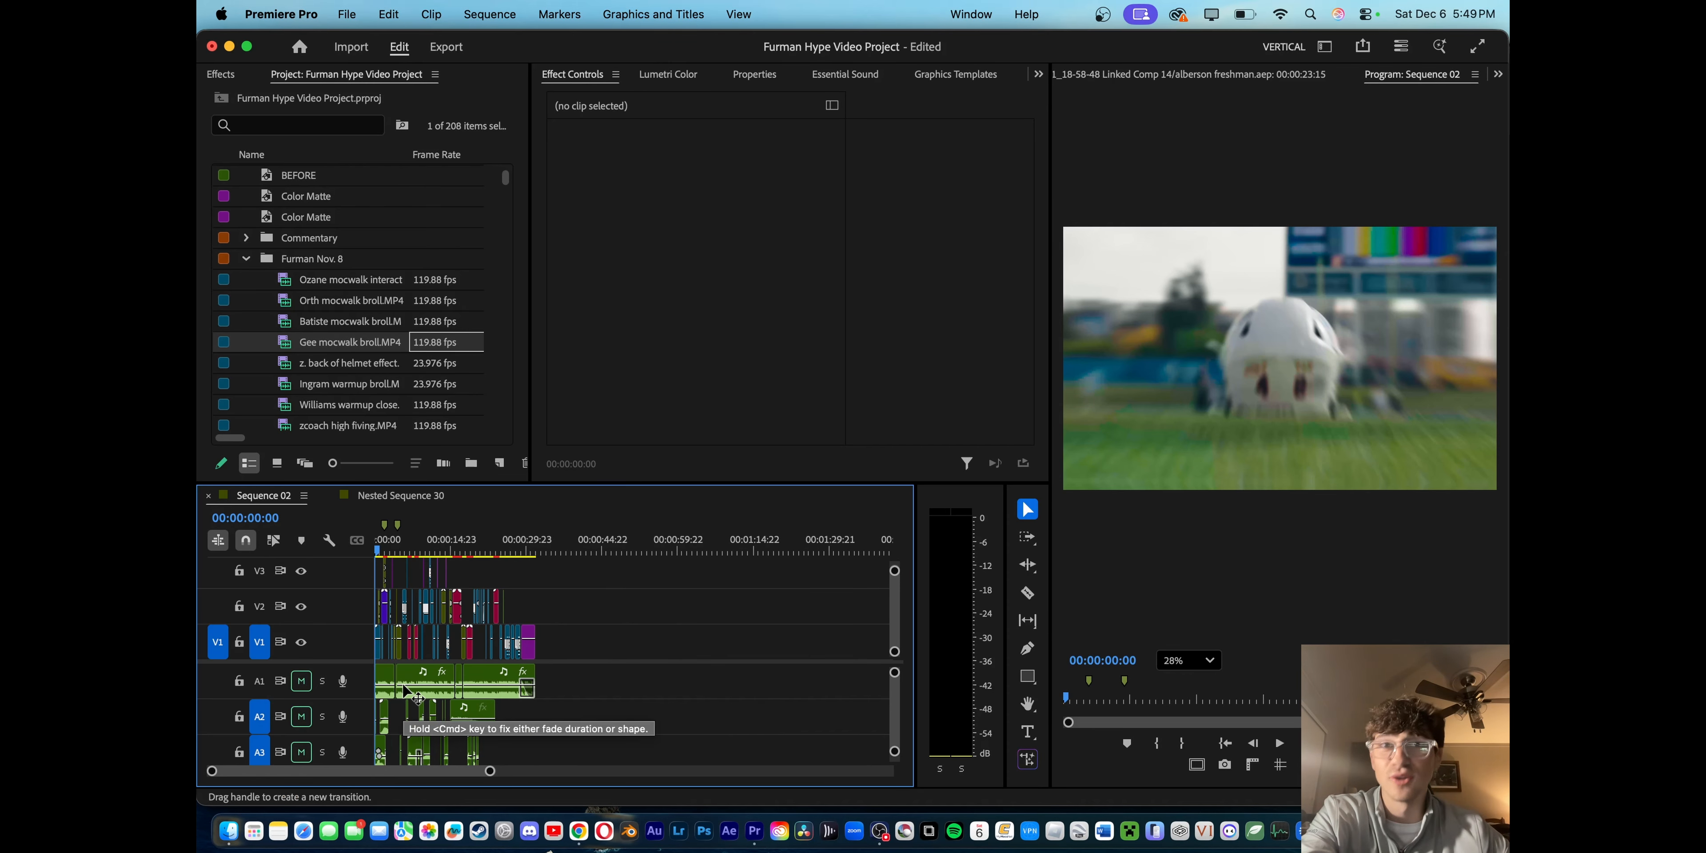
key("equal")
key("equal")
key("equal")
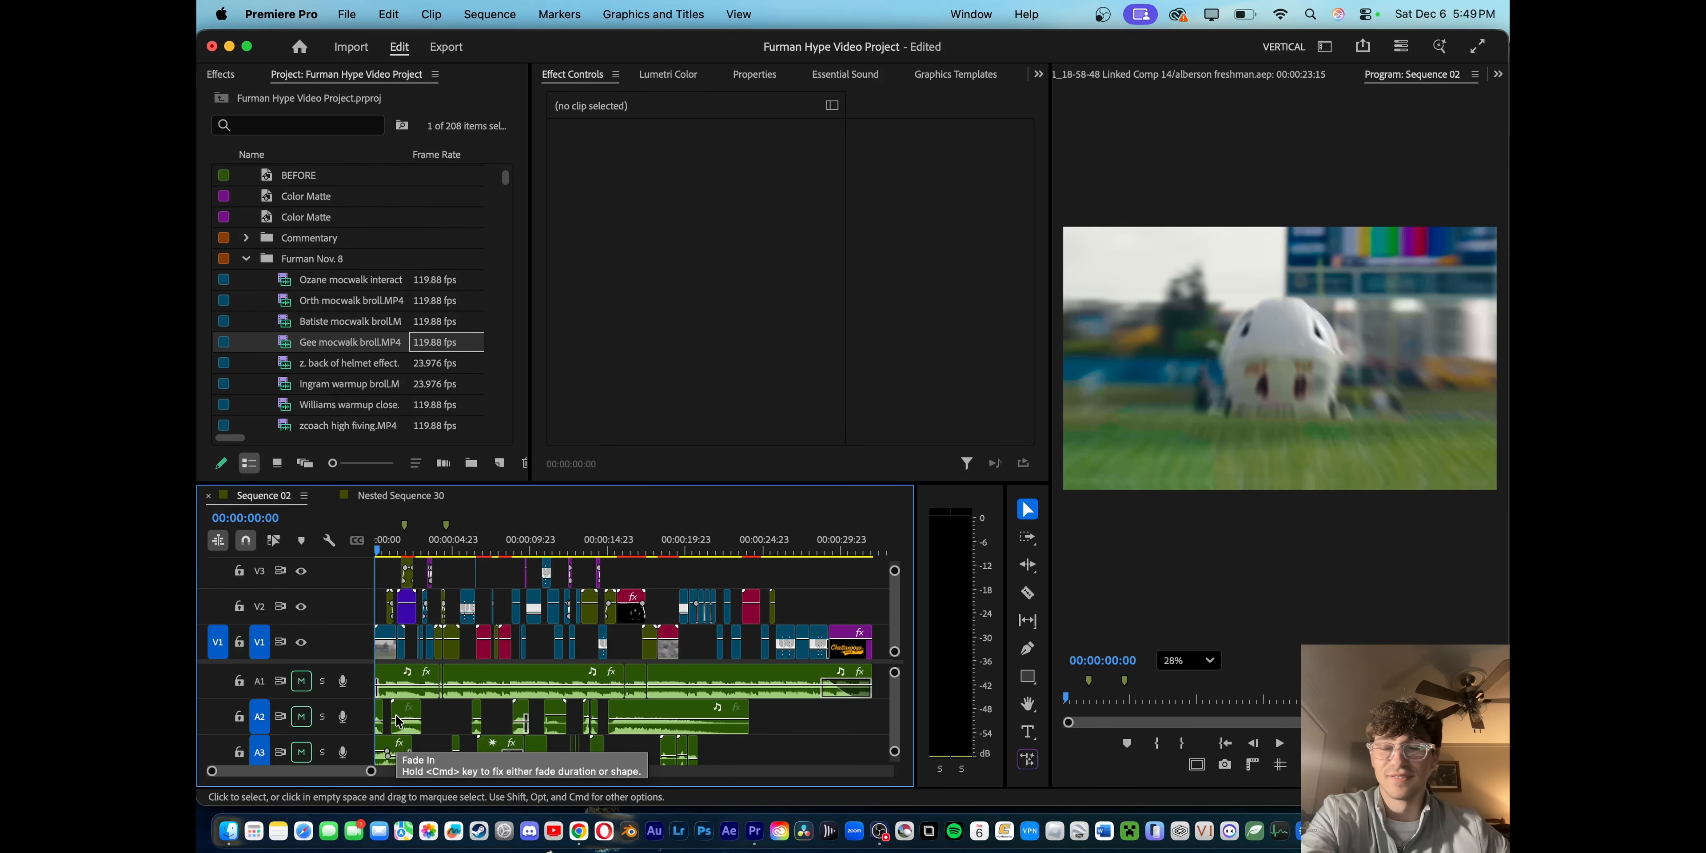
- Briefly play the opening helmet shot, then reset the playhead to 00:00:00:00 with the full sequence in view
key("space")
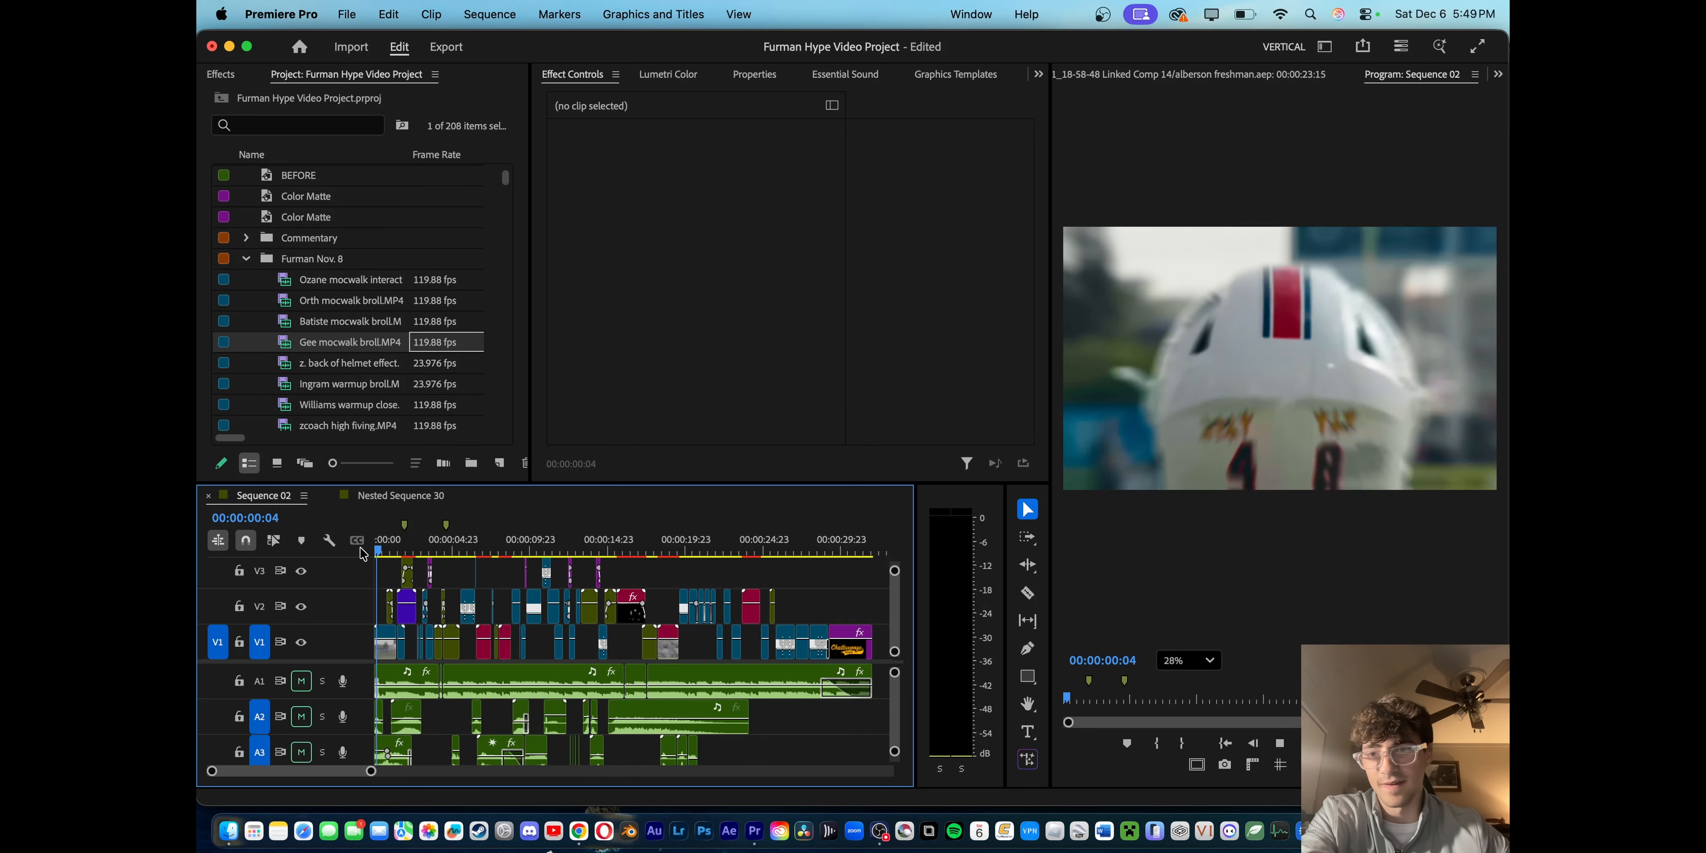
left_click(376, 551)
key("minus")
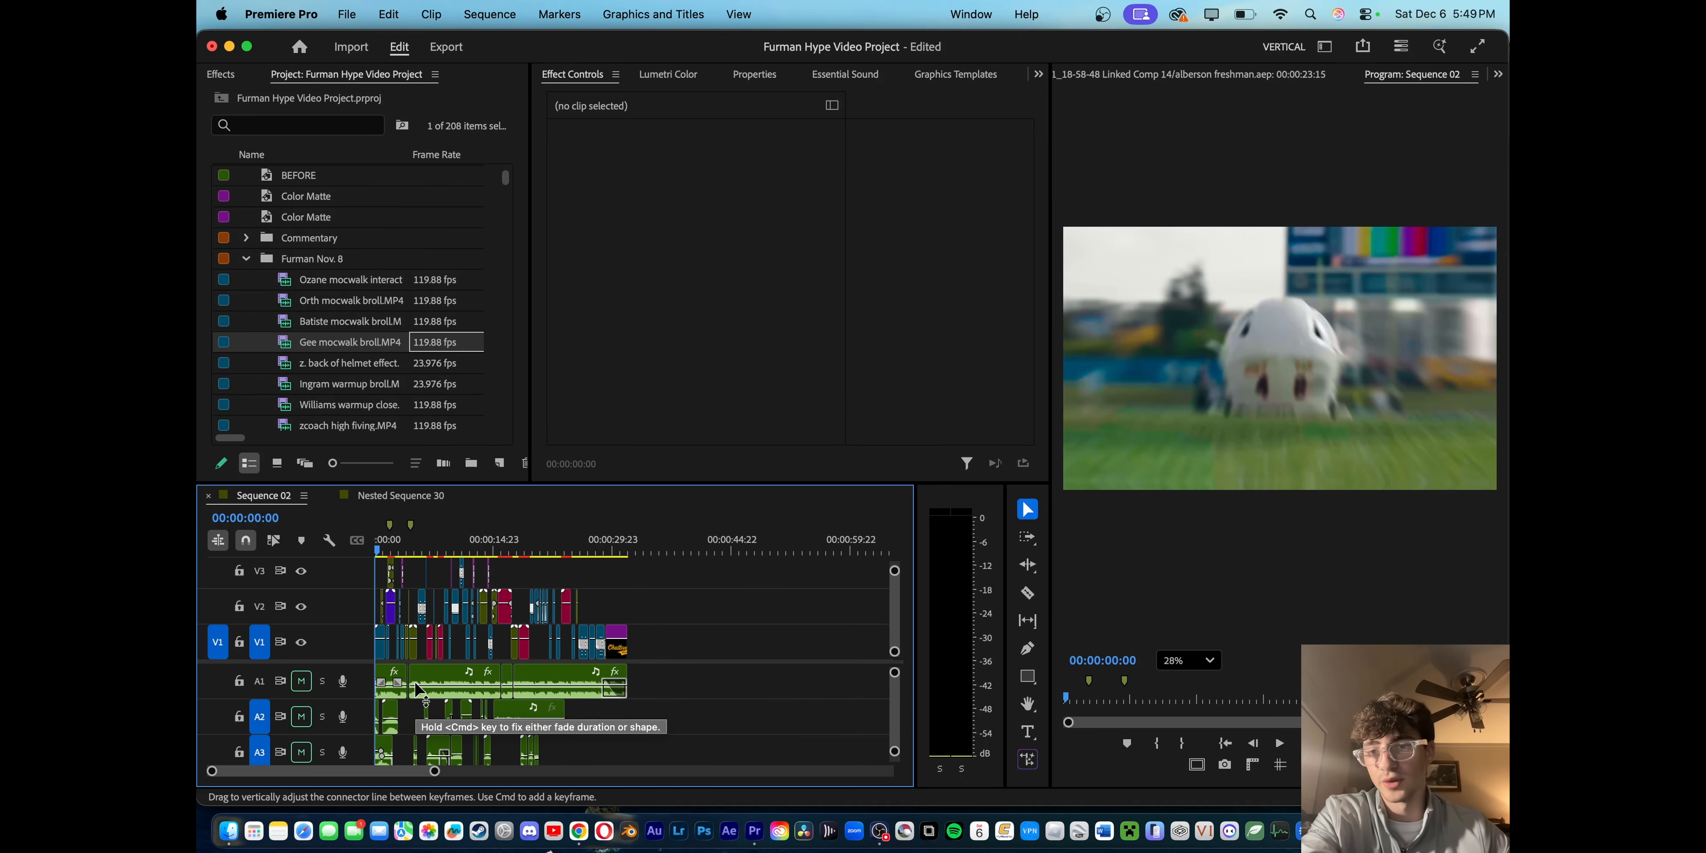
key("equal")
key("equal")
key("equal")
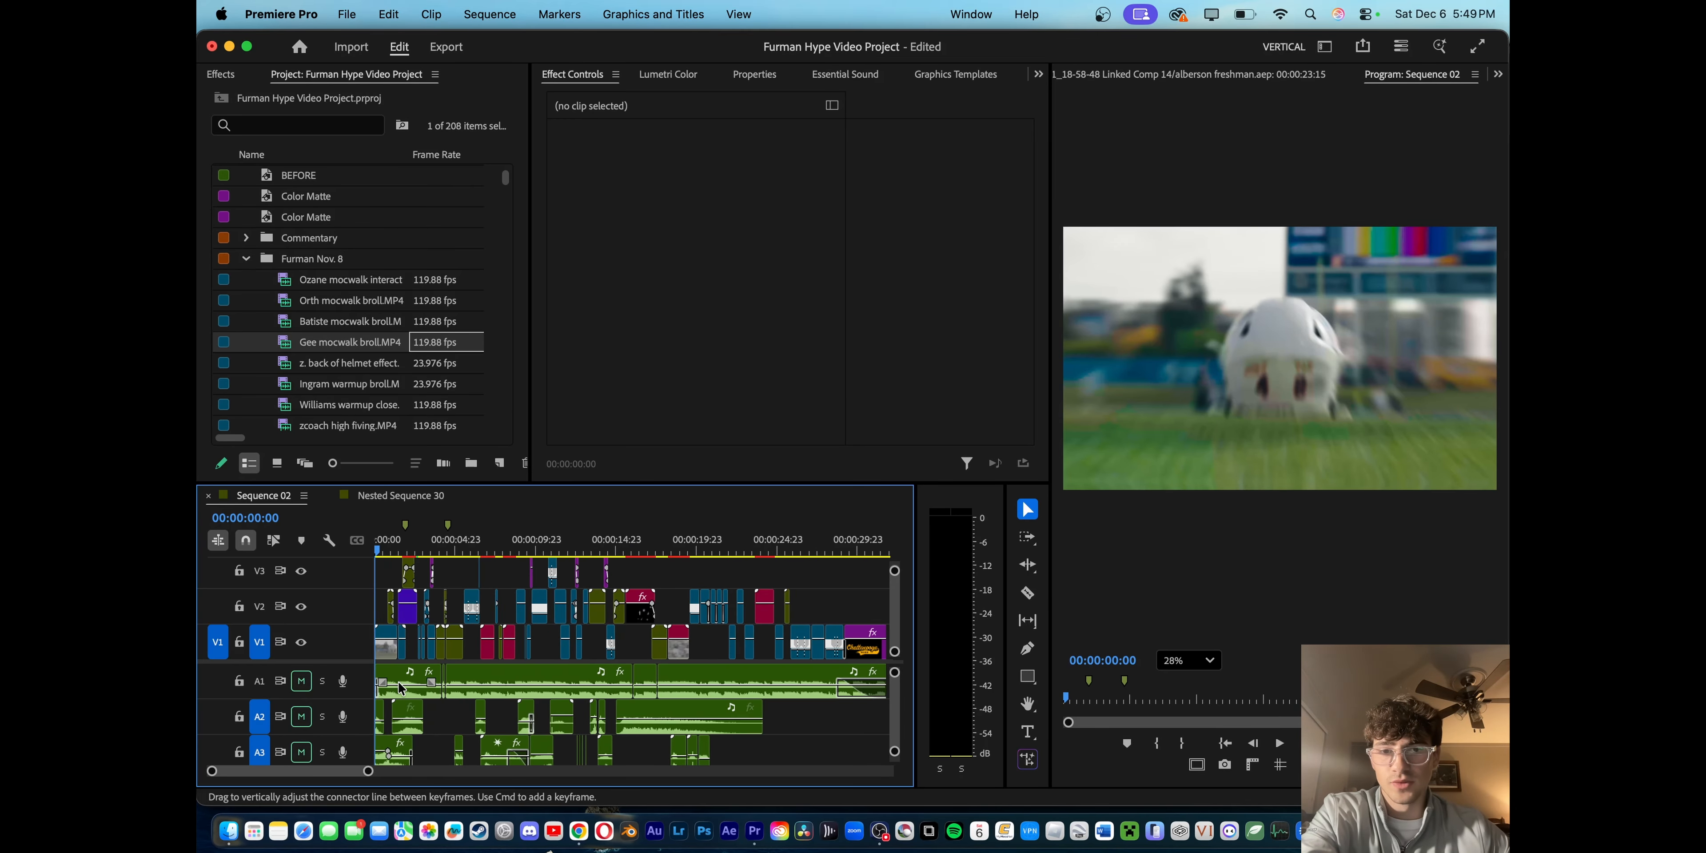